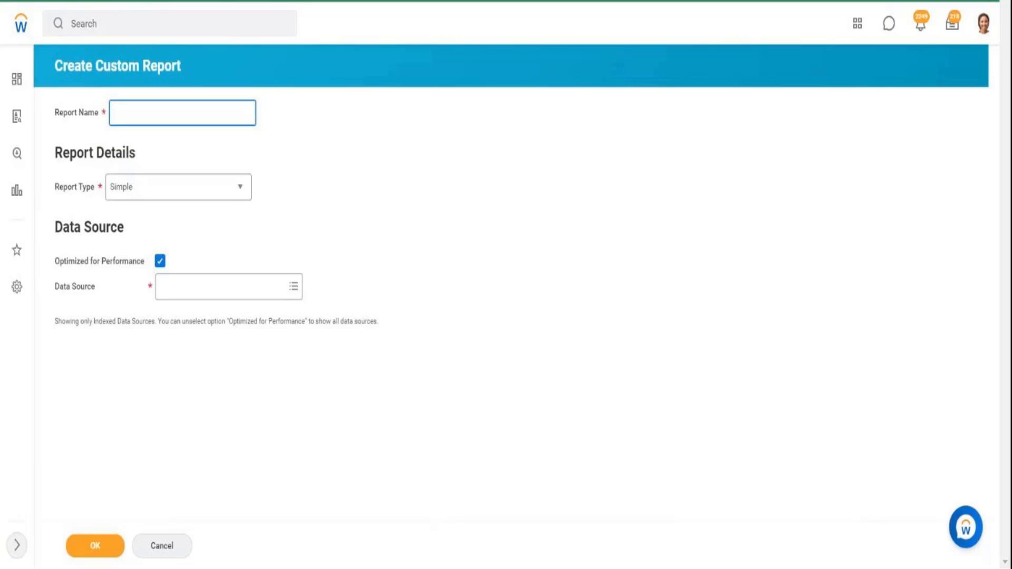
pyautogui.write('Zf - SR1 -')
pyautogui.press('BackSpace')
pyautogui.press('BackSpace')
pyautogui.press('BackSpace')
pyautogui.press('BackSpace')
pyautogui.press('BackSpace')
pyautogui.press('BackSpace')
pyautogui.press('BackSpace')
pyautogui.press('BackSpace')
pyautogui.press('BackSpace')
pyautogui.press('BackSpace')
# - Search for "zf" and open the reports ZF - SubRep1 - All Standard Reports and ZF - SubRep2 - All Custom Reports
pyautogui.click(103, 15)
pyautogui.write('zf')
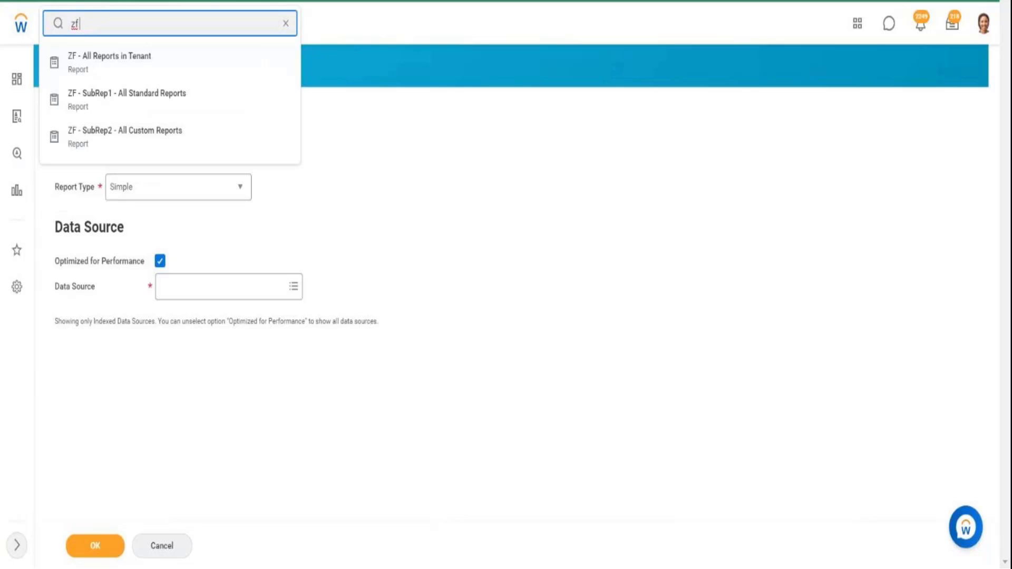
pyautogui.press('Down')
pyautogui.press('Down')
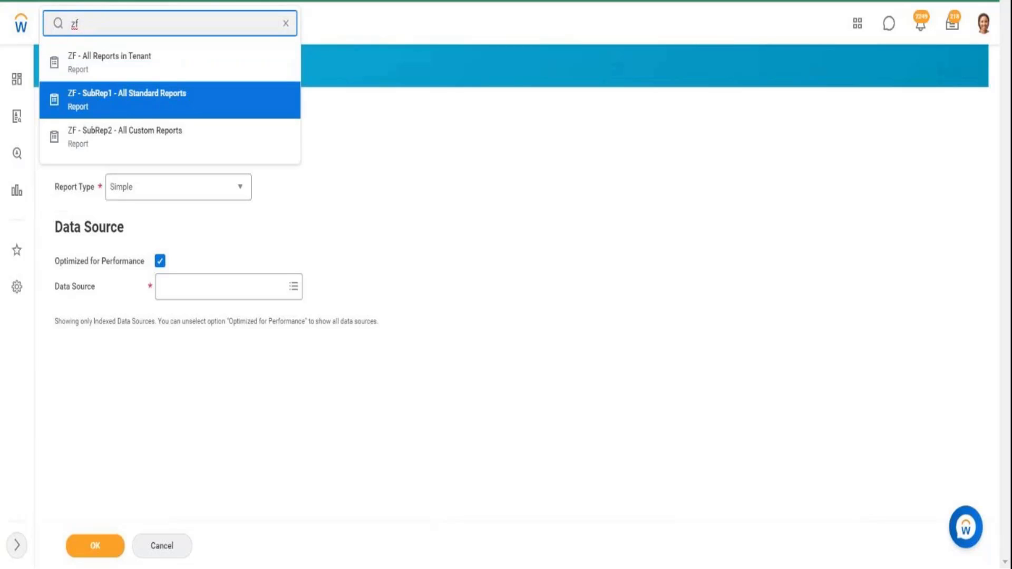
pyautogui.click(163, 104)
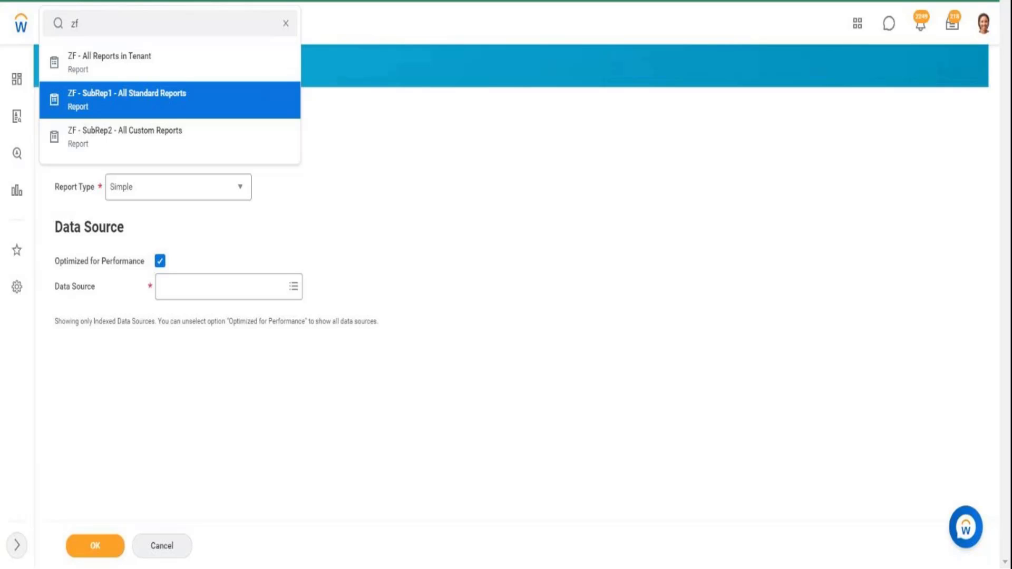
pyautogui.click(140, 139)
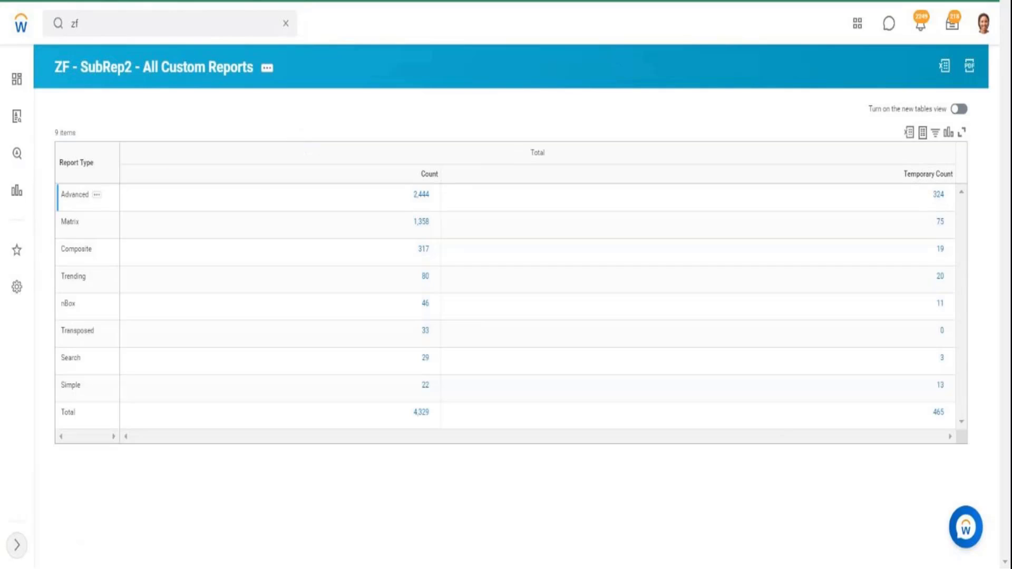
# - Examine the Advanced, Matrix and Composite report types in the All Custom Reports results
pyautogui.doubleClick(74, 194)
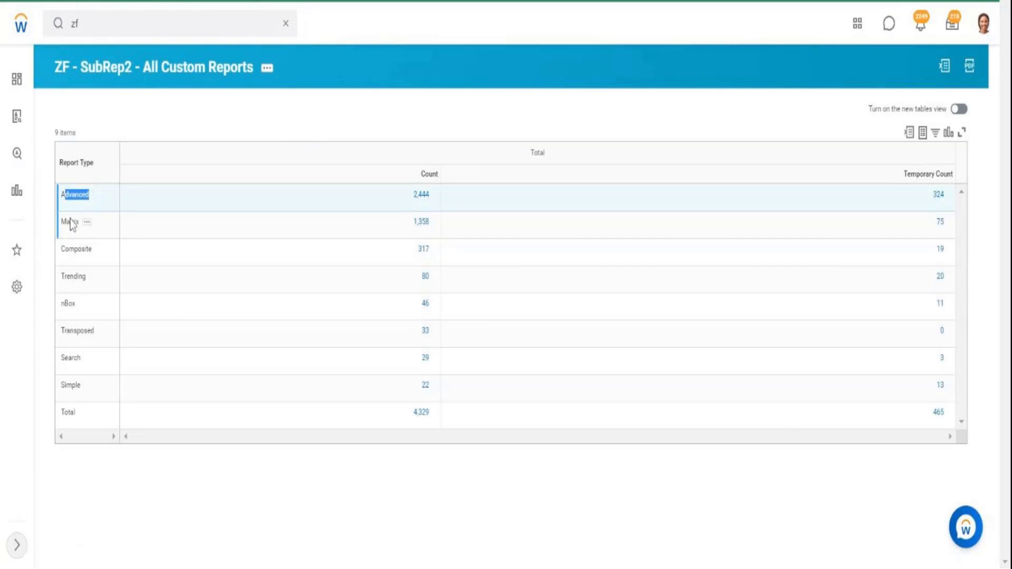
pyautogui.moveTo(67, 221); pyautogui.dragTo(66, 249)
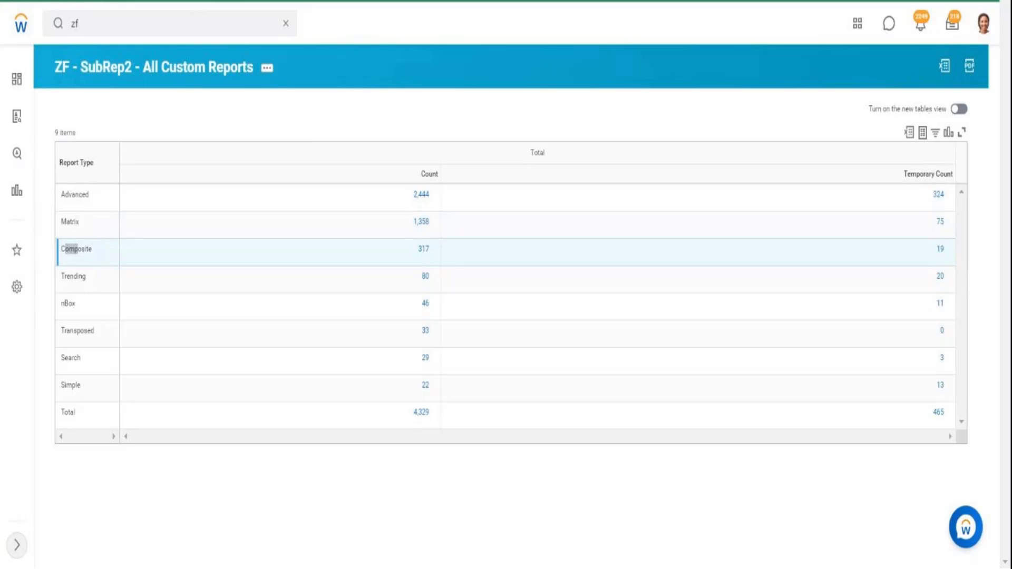
pyautogui.moveTo(65, 249); pyautogui.dragTo(78, 248)
pyautogui.moveTo(72, 194); pyautogui.dragTo(109, 205)
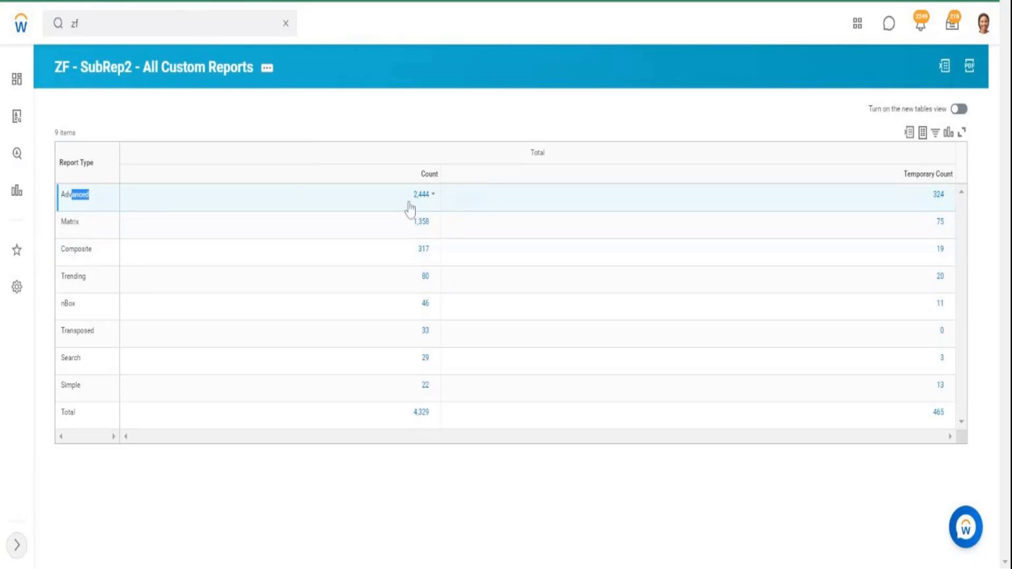
# - Drill into the count for the Advanced report type to view the custom reports behind it
pyautogui.moveTo(409, 208); pyautogui.dragTo(431, 210)
pyautogui.click(429, 203)
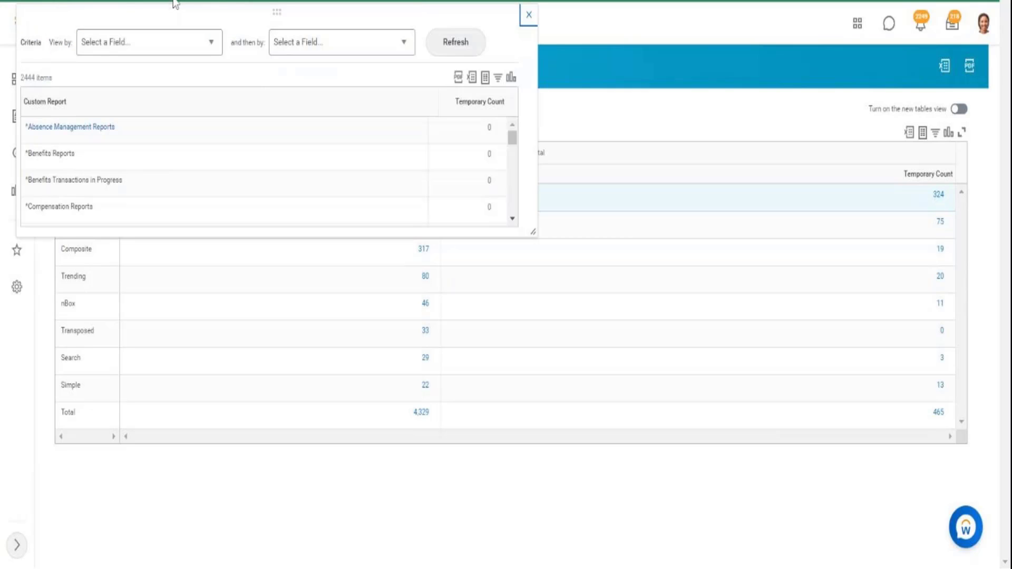
pyautogui.click(530, 16)
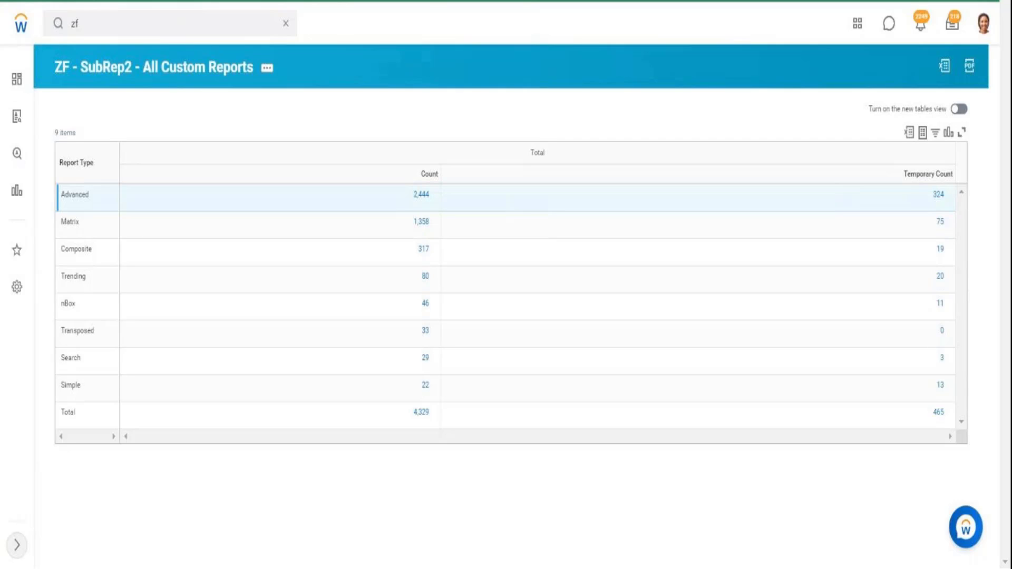
pyautogui.click(432, 194)
pyautogui.moveTo(294, 73); pyautogui.dragTo(55, 74)
pyautogui.click(55, 73)
# - Open the definition of ZF - SubRep2 - All Custom Reports and view the Is Temporary calculated field behind Temporary Count
pyautogui.moveTo(905, 178); pyautogui.dragTo(956, 189)
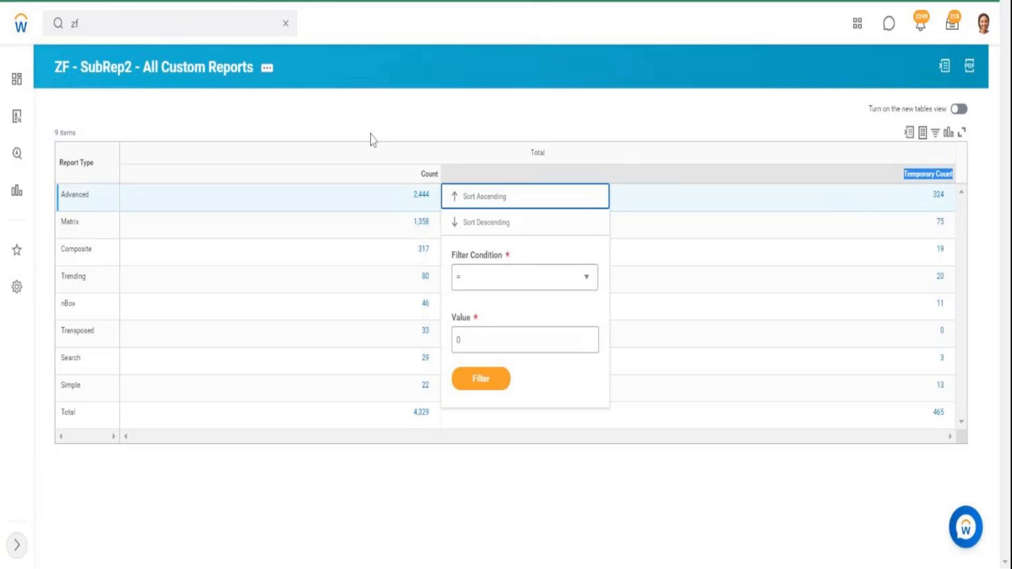
pyautogui.click(182, 70)
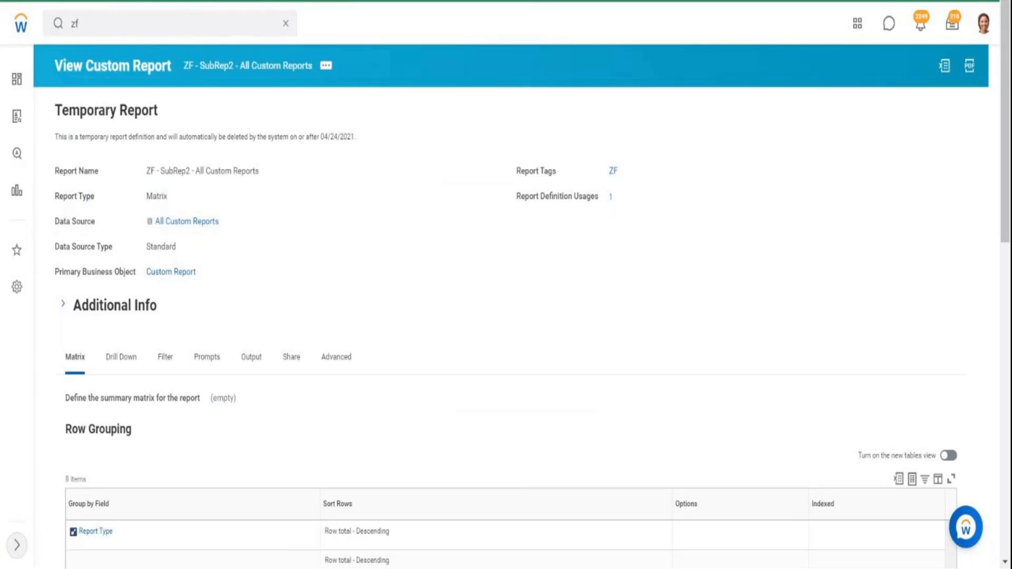
pyautogui.moveTo(1007, 188); pyautogui.dragTo(1008, 500)
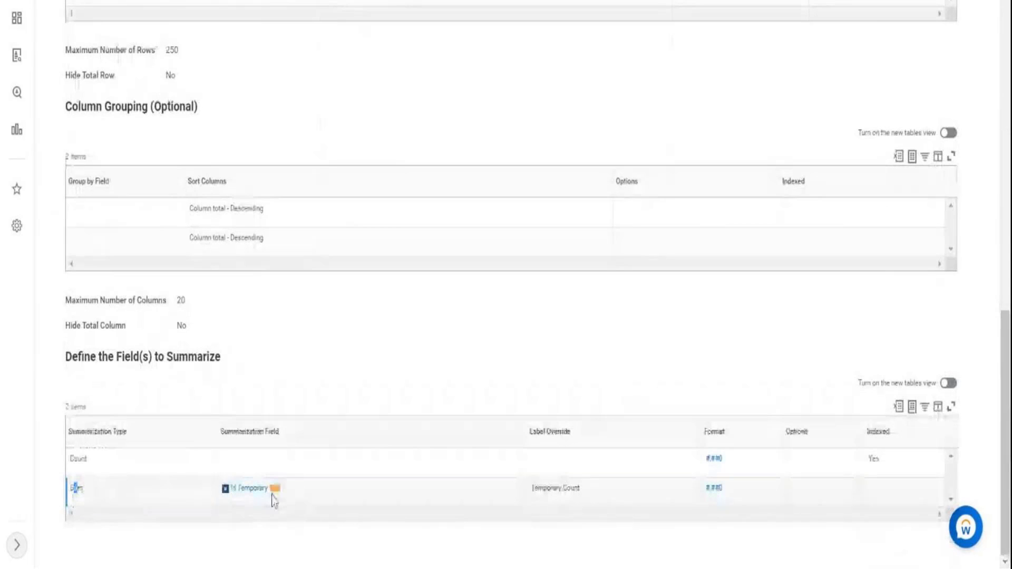
pyautogui.click(275, 488)
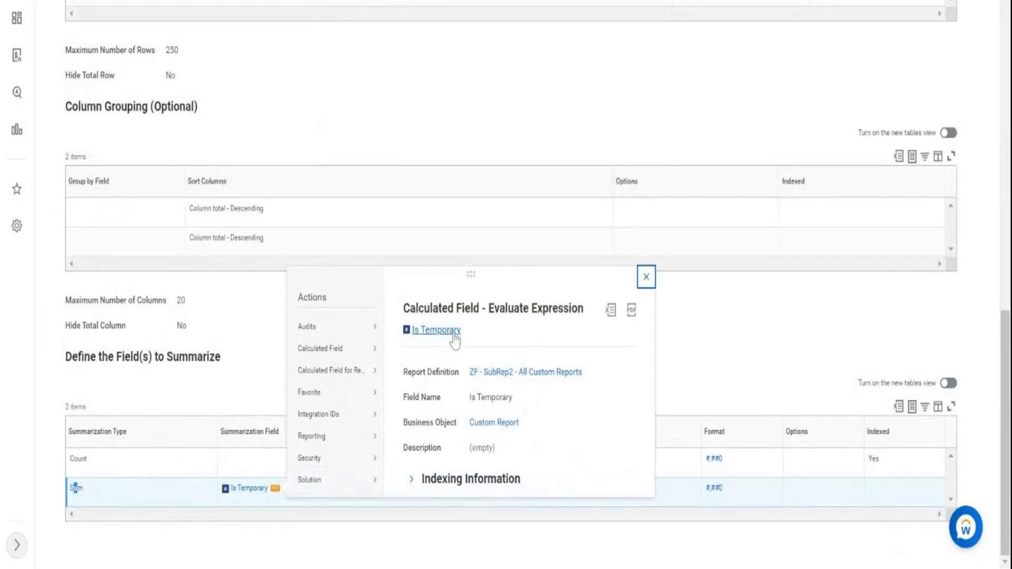
pyautogui.moveTo(466, 343); pyautogui.dragTo(427, 338)
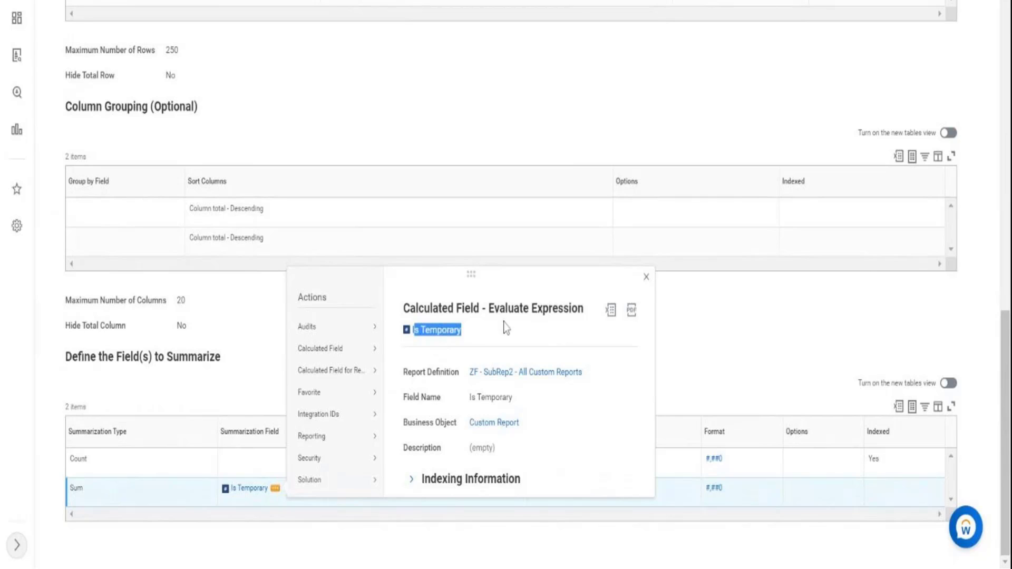
pyautogui.moveTo(494, 308); pyautogui.dragTo(548, 309)
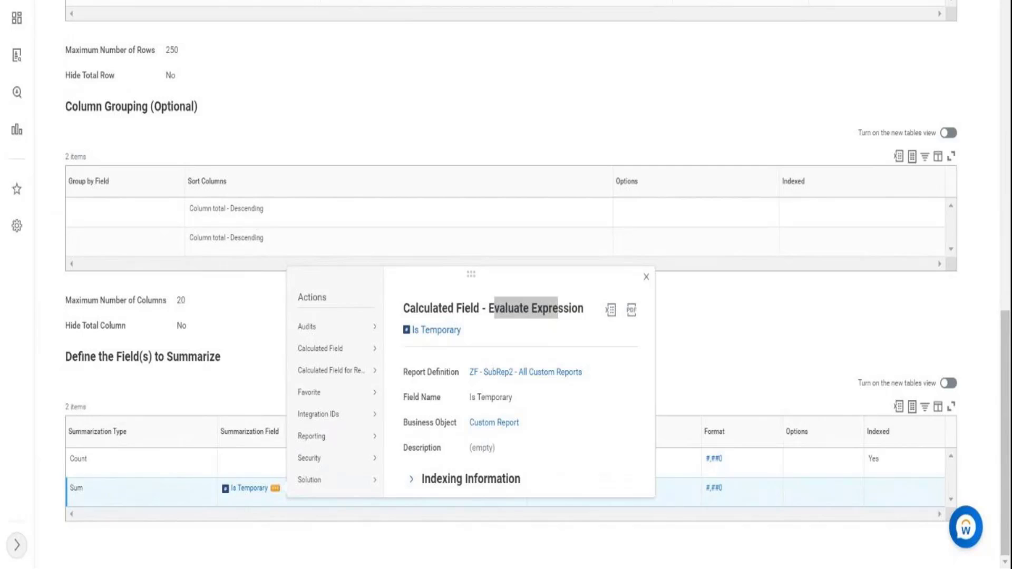
pyautogui.click(546, 99)
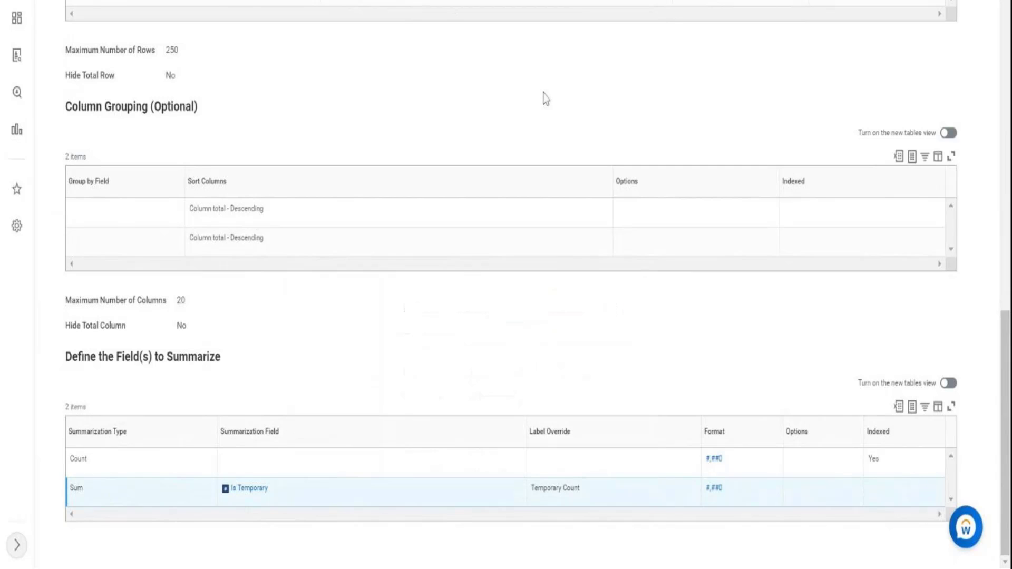
# - Review the matrix definition of the custom reports subreport, from its row grouping to the summed Is Temporary field
pyautogui.scroll(7, 545, 99)
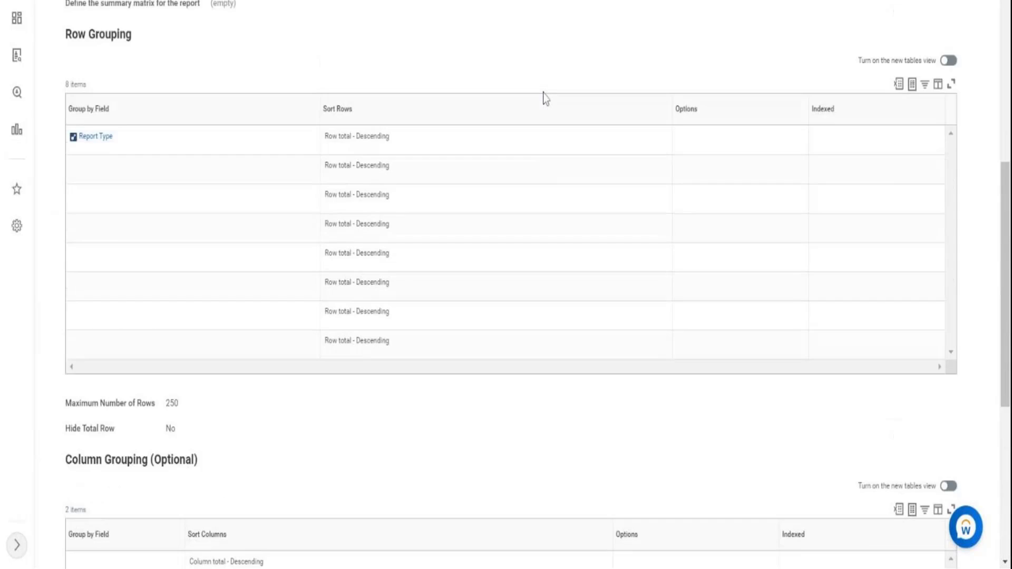
pyautogui.scroll(5, 545, 98)
pyautogui.scroll(3, 546, 98)
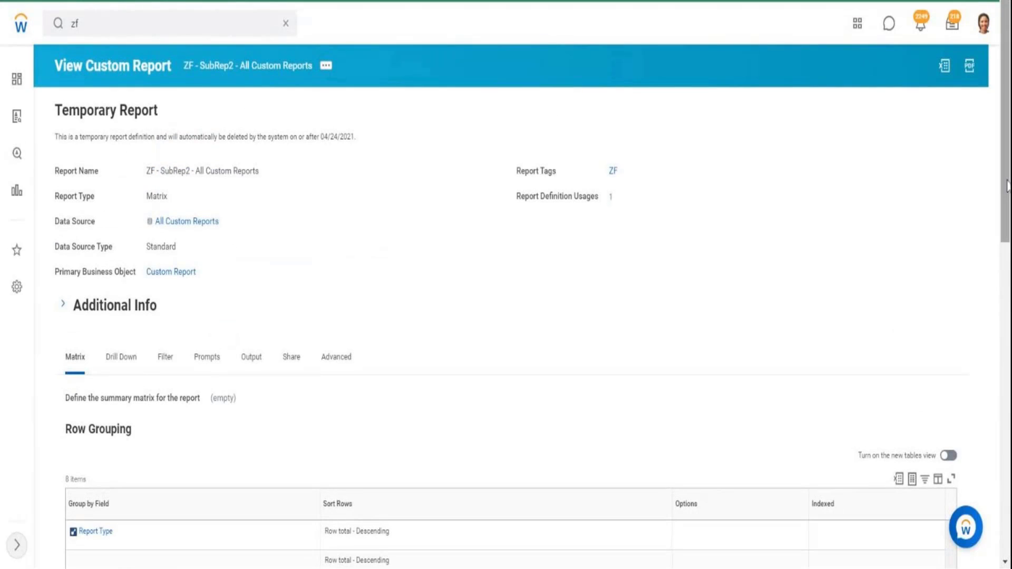
pyautogui.scroll(-7, 545, 98)
pyautogui.scroll(-7, 506, 285)
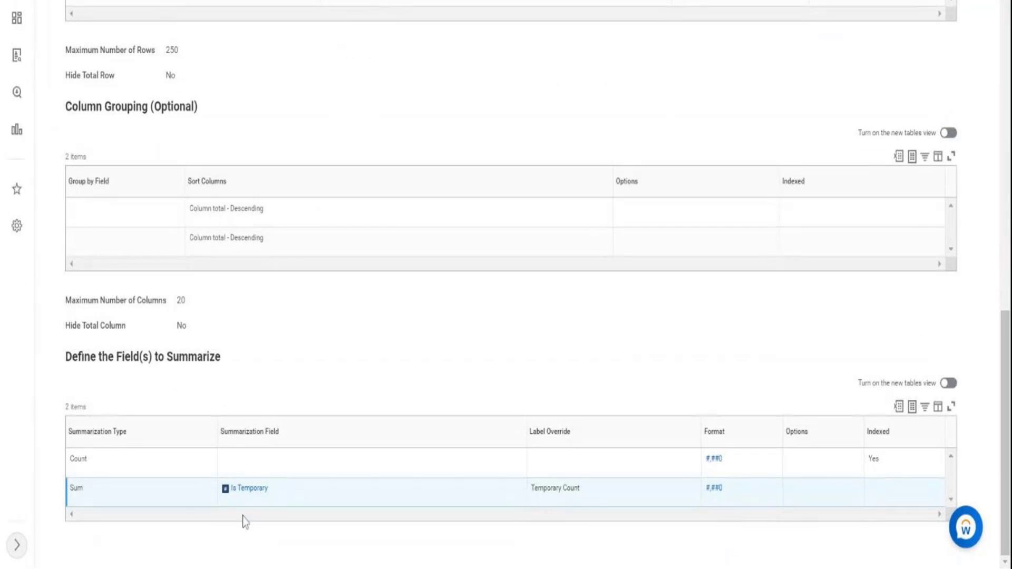
pyautogui.moveTo(78, 498); pyautogui.dragTo(327, 496)
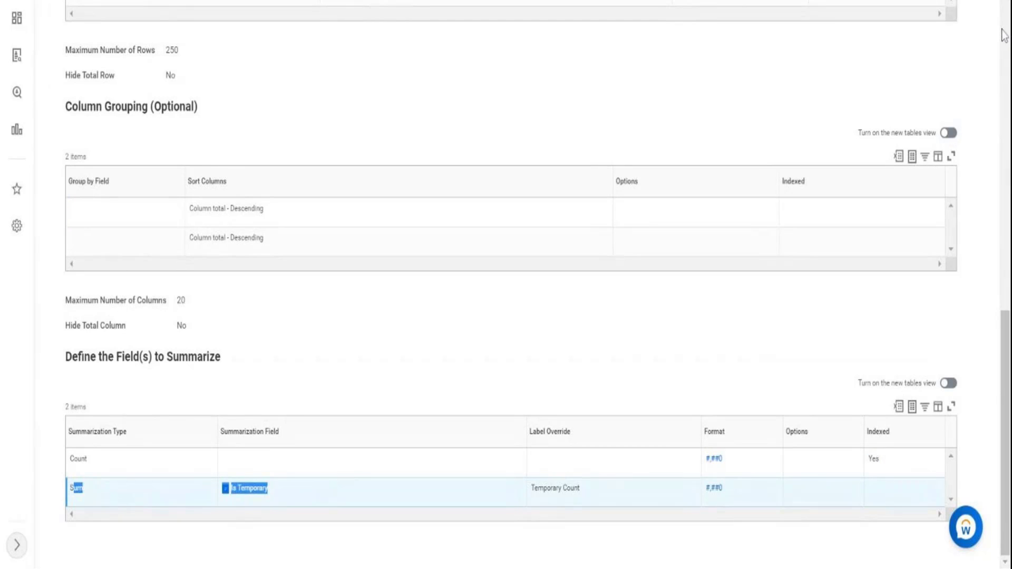
pyautogui.scroll(1, 1004, 35)
pyautogui.scroll(10, 1005, 35)
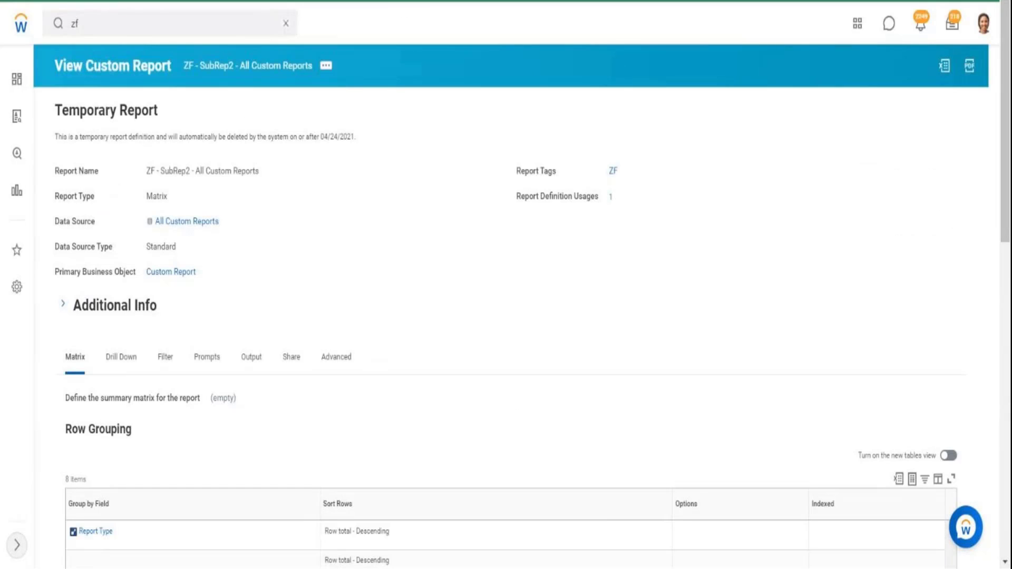
# - Search for "create custom report" and open the Create Custom Report task
pyautogui.click(285, 24)
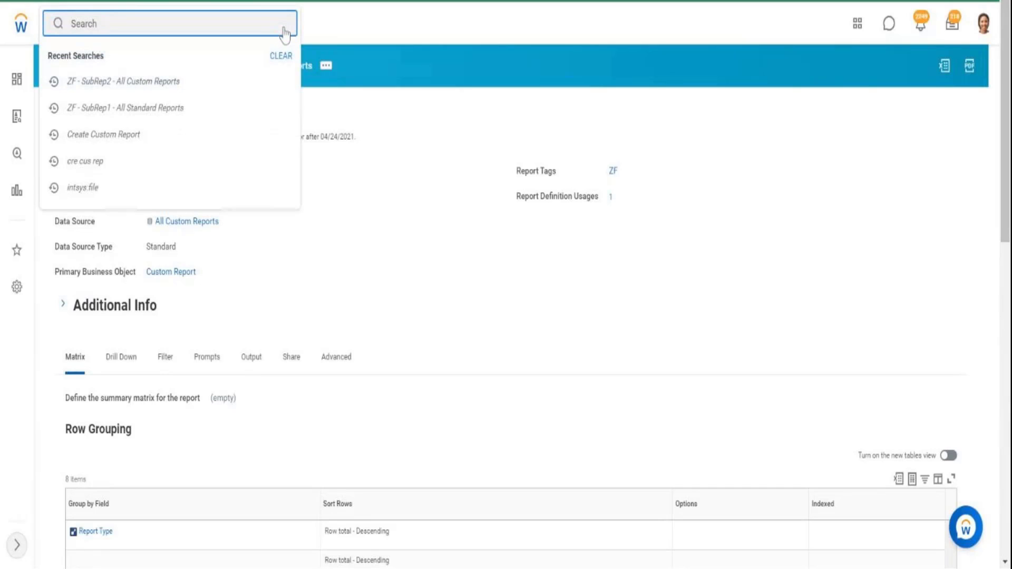
pyautogui.write('create custom report')
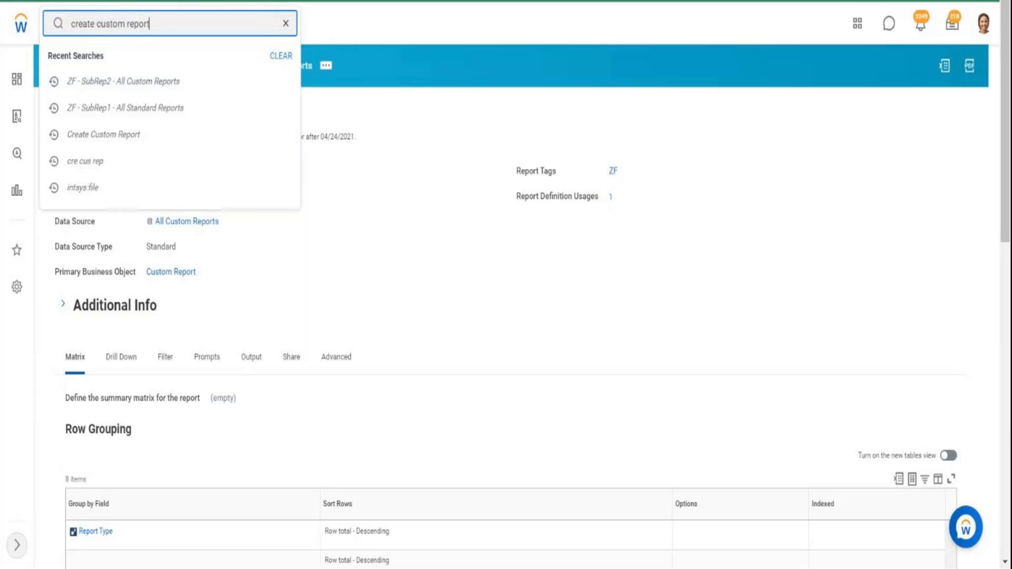
pyautogui.click(147, 74)
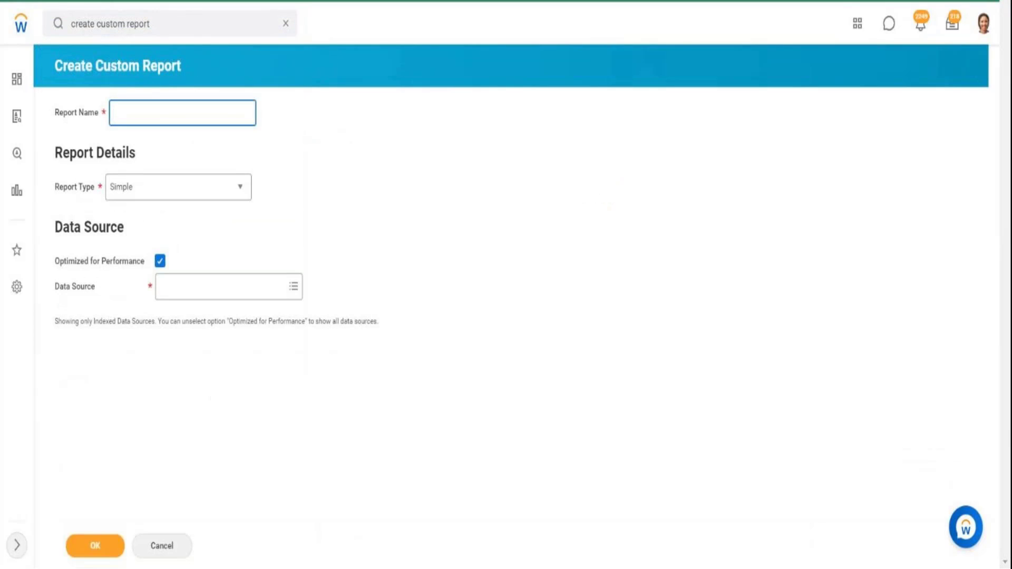
# - Name the report ZF - View All Reports in Tenant, set its type to Composite, and add a business object row
pyautogui.write('ZF - View All Reports in Tennant')
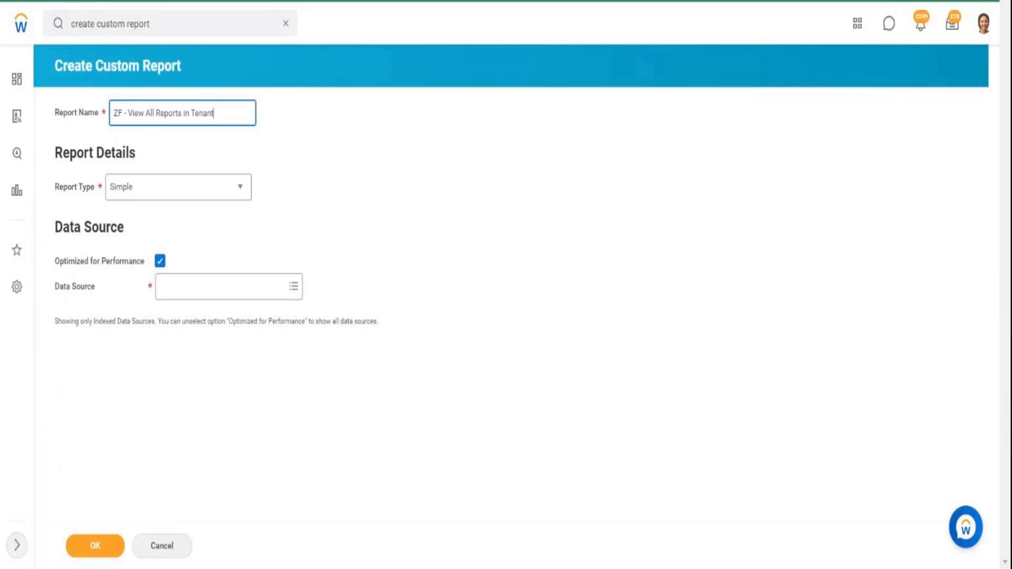
pyautogui.click(233, 195)
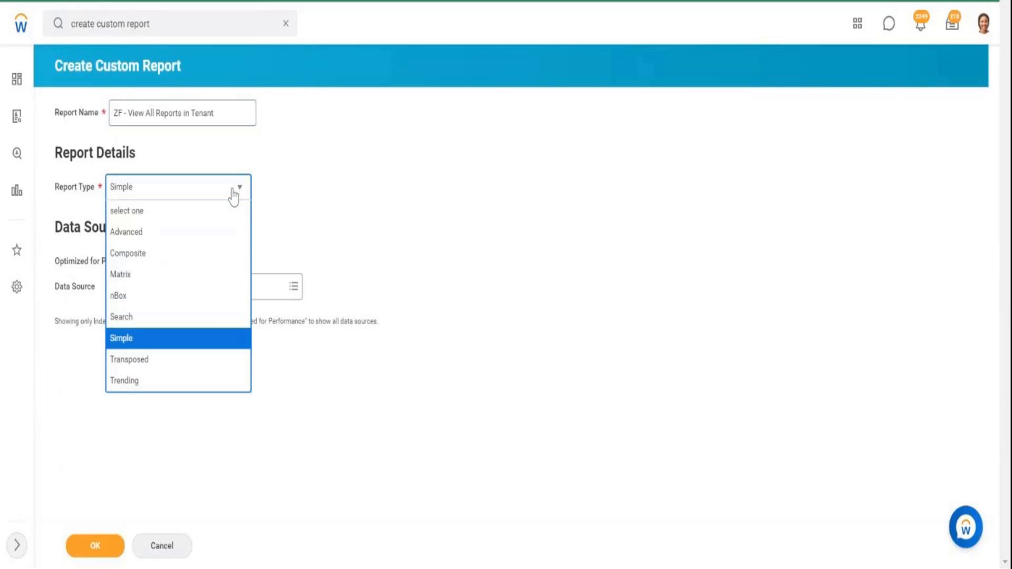
pyautogui.click(152, 257)
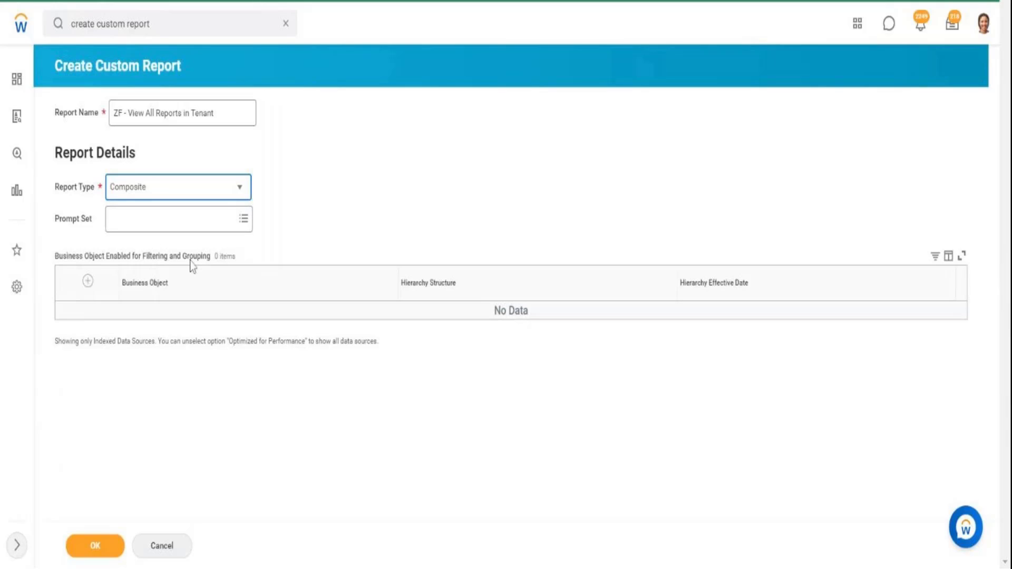
pyautogui.click(88, 283)
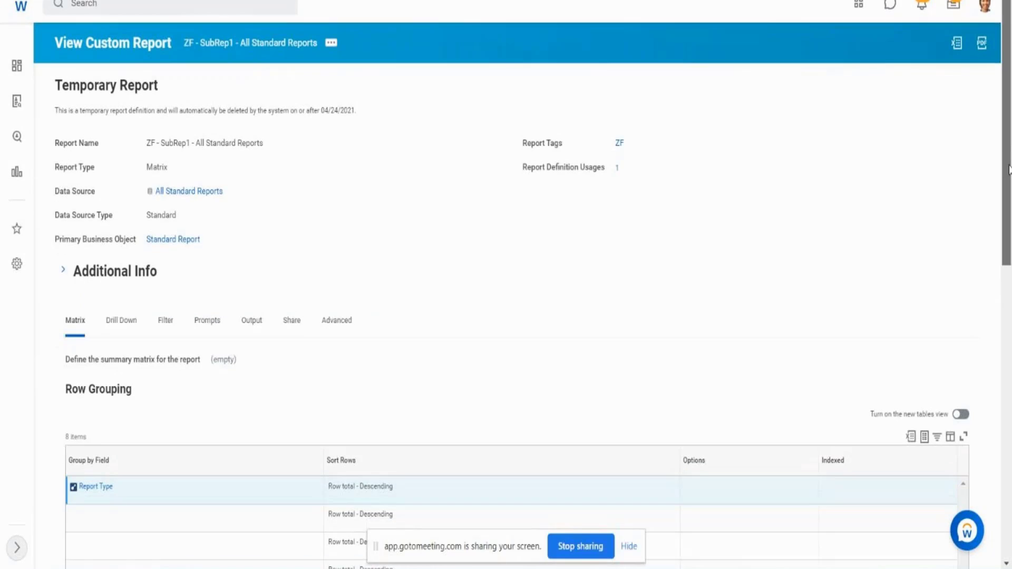
# - Check the primary business object in the definition of ZF - SubRep1 - All Standard Reports
pyautogui.scroll(-1, 1009, 177)
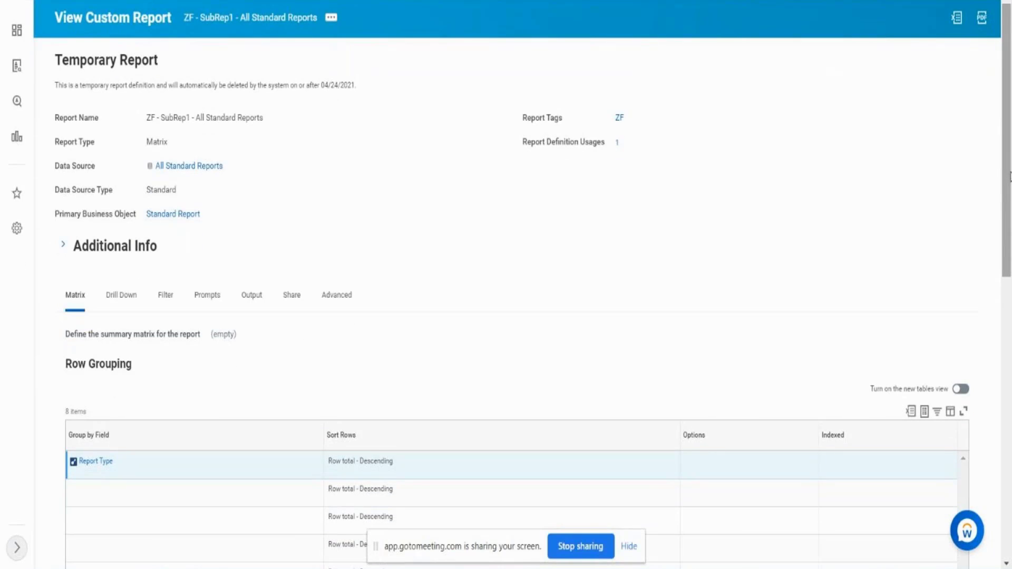
pyautogui.moveTo(1009, 176); pyautogui.dragTo(1010, 224)
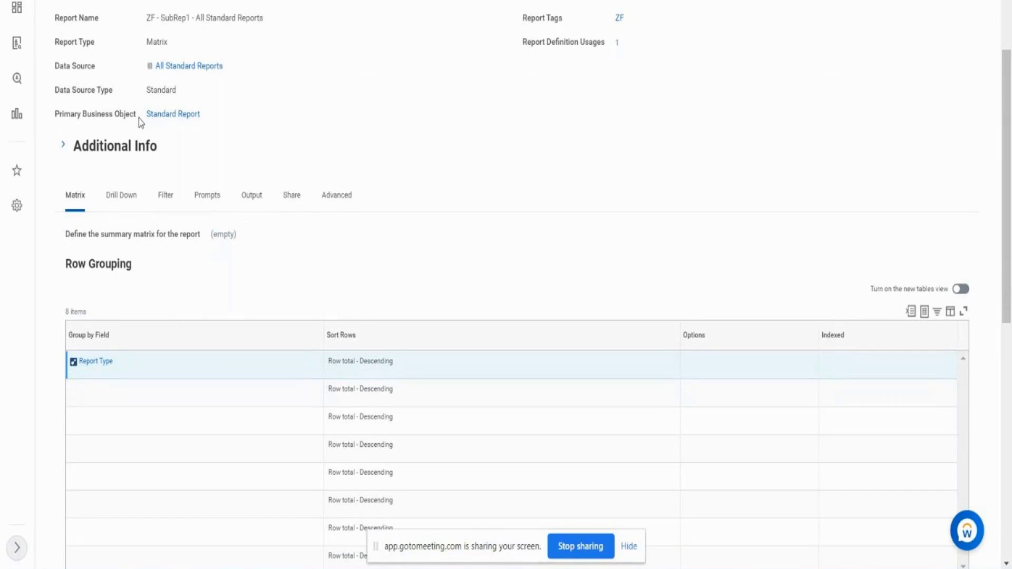
pyautogui.moveTo(141, 123); pyautogui.dragTo(181, 118)
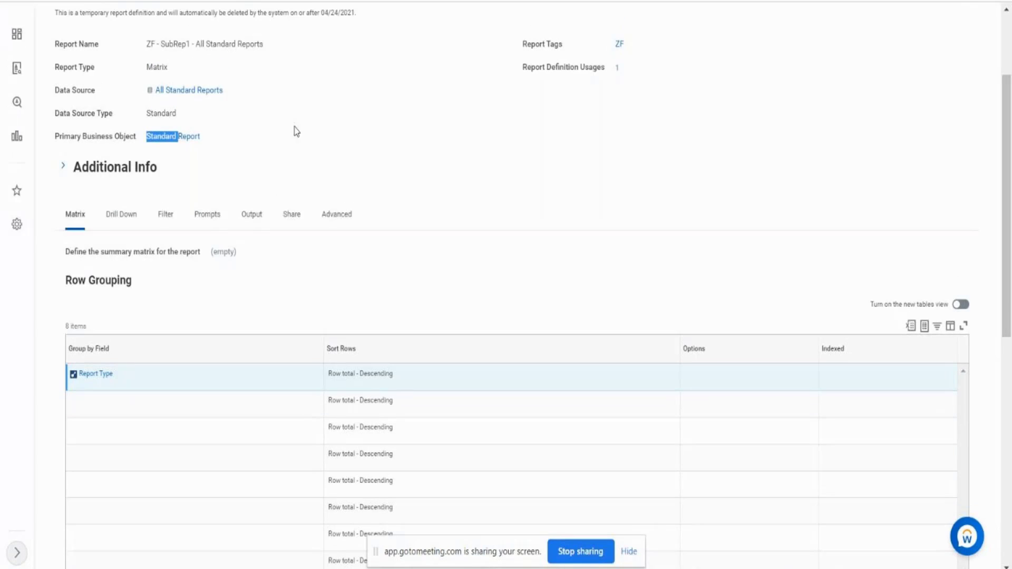
pyautogui.click(220, 138)
pyautogui.moveTo(221, 138); pyautogui.dragTo(147, 147)
# - Check the primary business object in the definition of ZF - SubRep2 - All Custom Reports
pyautogui.scroll(-3, 506, 285)
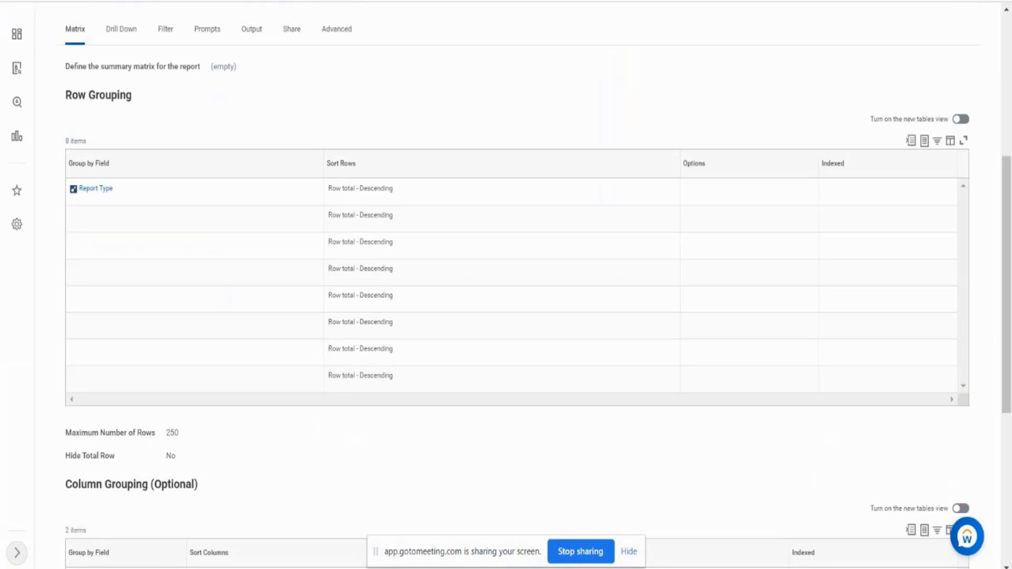
pyautogui.scroll(1, 461, 80)
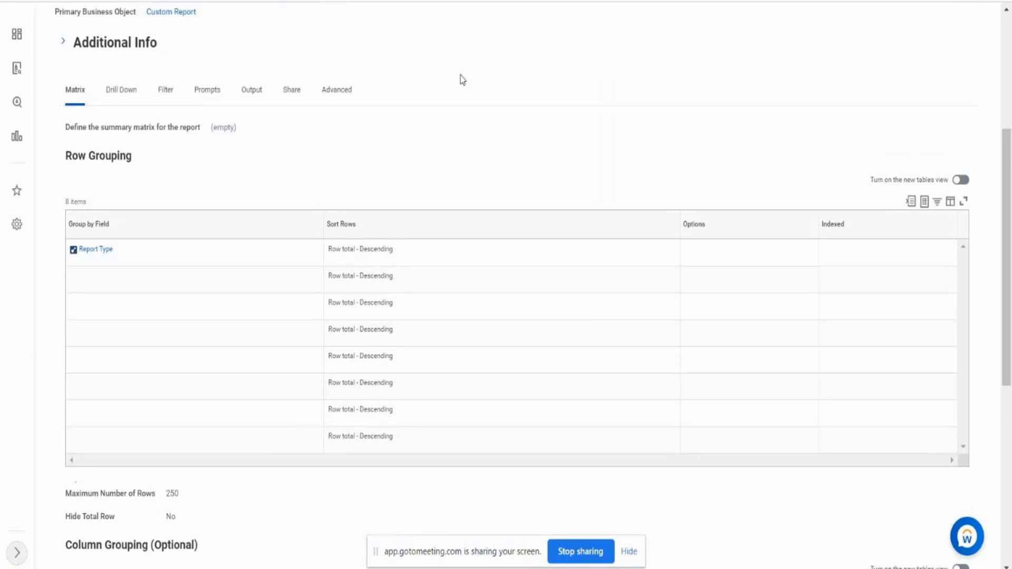
pyautogui.scroll(1, 460, 80)
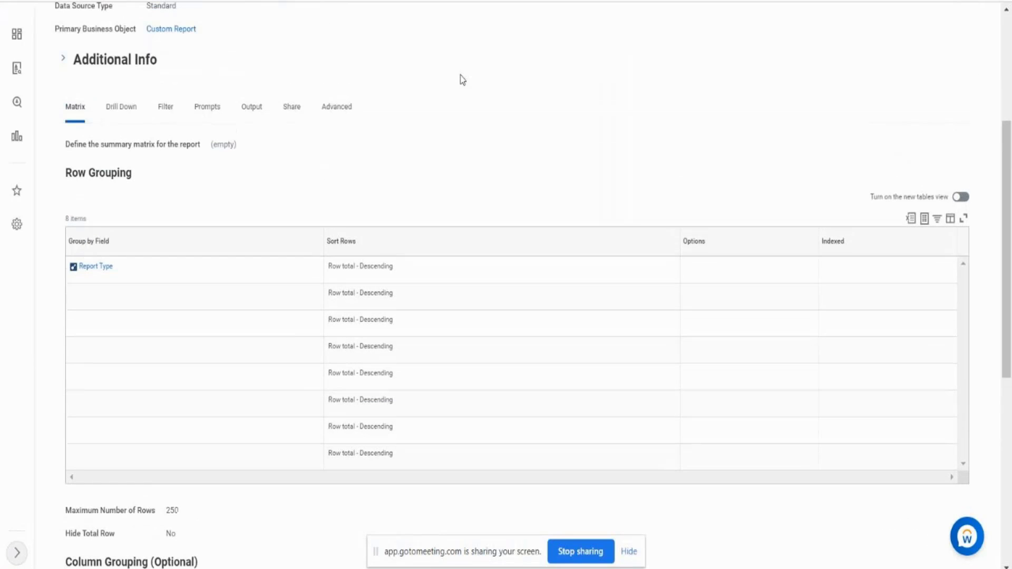
pyautogui.scroll(1, 460, 80)
pyautogui.moveTo(221, 104); pyautogui.dragTo(154, 109)
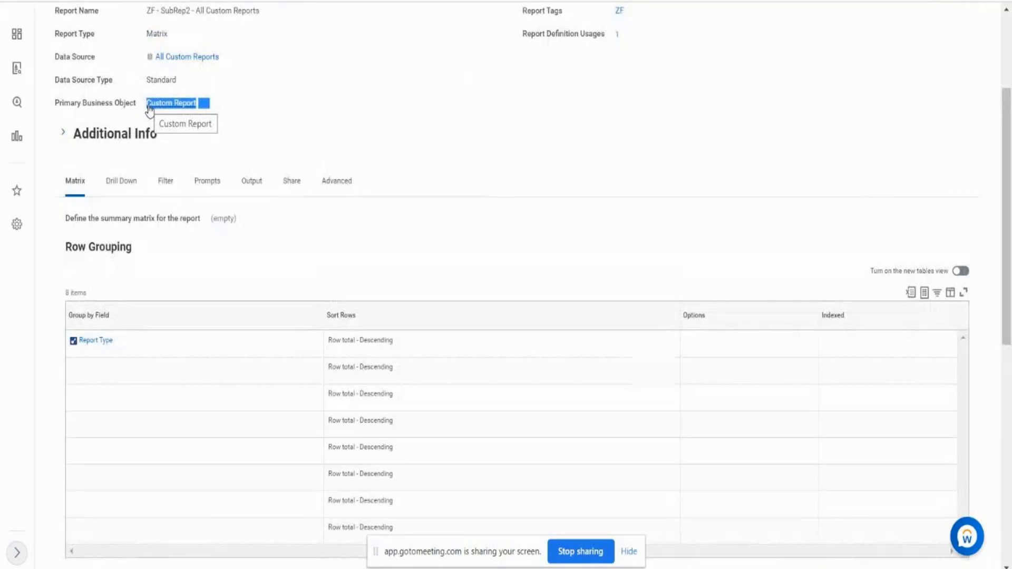
# - Check the row grouping field in the definitions of ZF - SubRep1 - All Standard Reports and ZF - SubRep2 - All Custom Reports
pyautogui.click(264, 128)
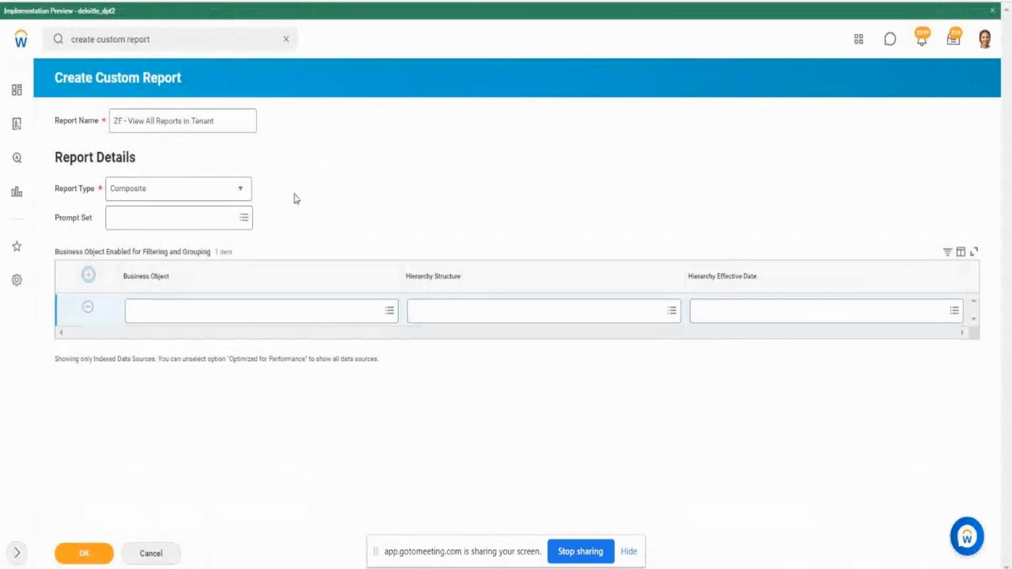
pyautogui.moveTo(68, 251); pyautogui.dragTo(102, 252)
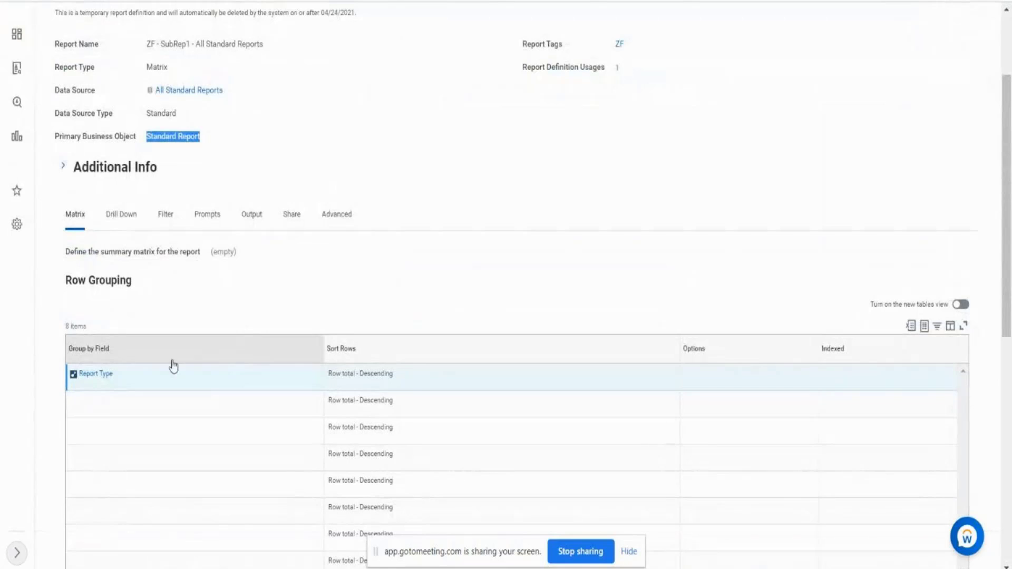
pyautogui.moveTo(135, 382); pyautogui.dragTo(81, 384)
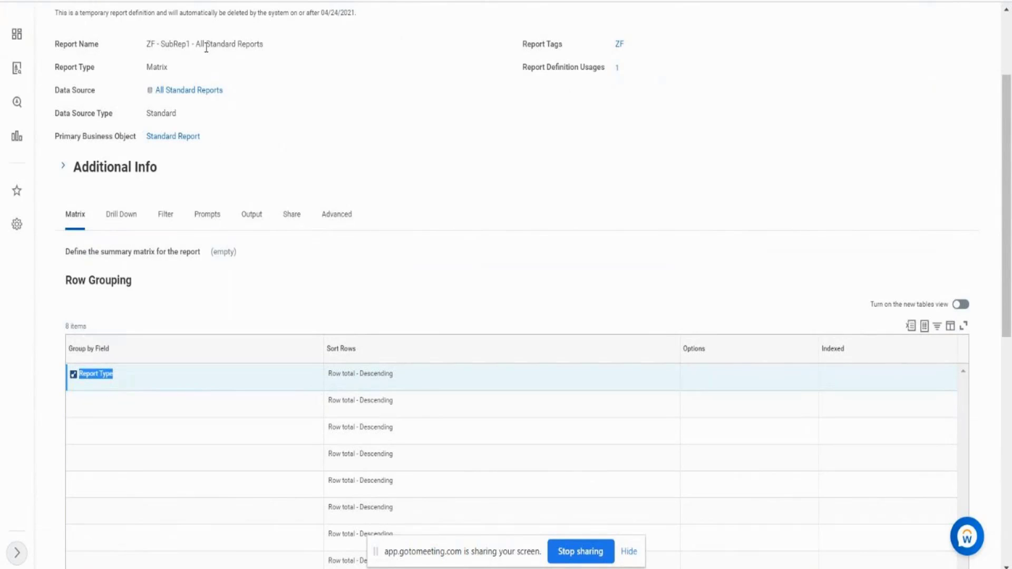
pyautogui.moveTo(206, 47); pyautogui.dragTo(248, 47)
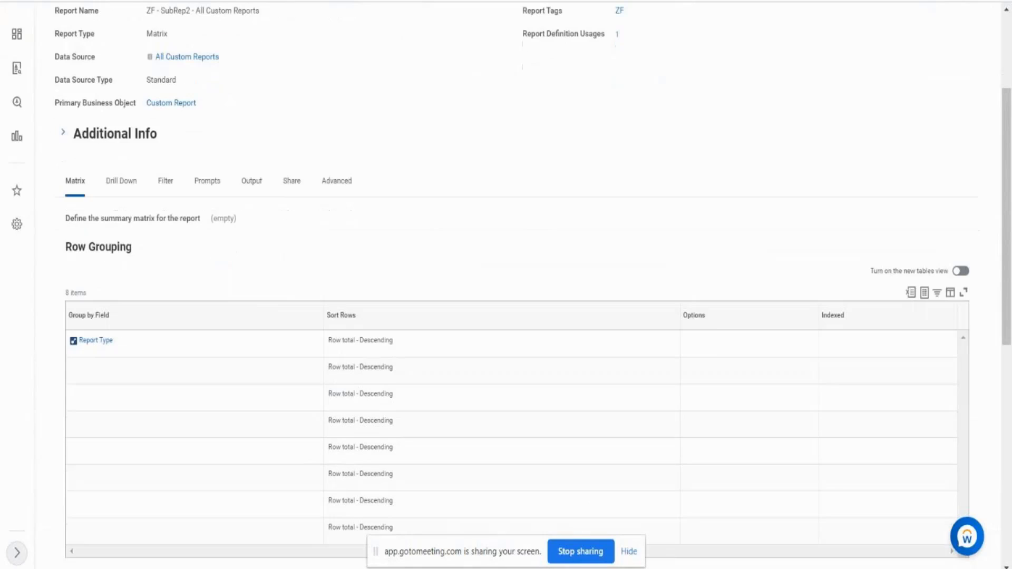
pyautogui.click(136, 345)
pyautogui.moveTo(137, 345); pyautogui.dragTo(73, 353)
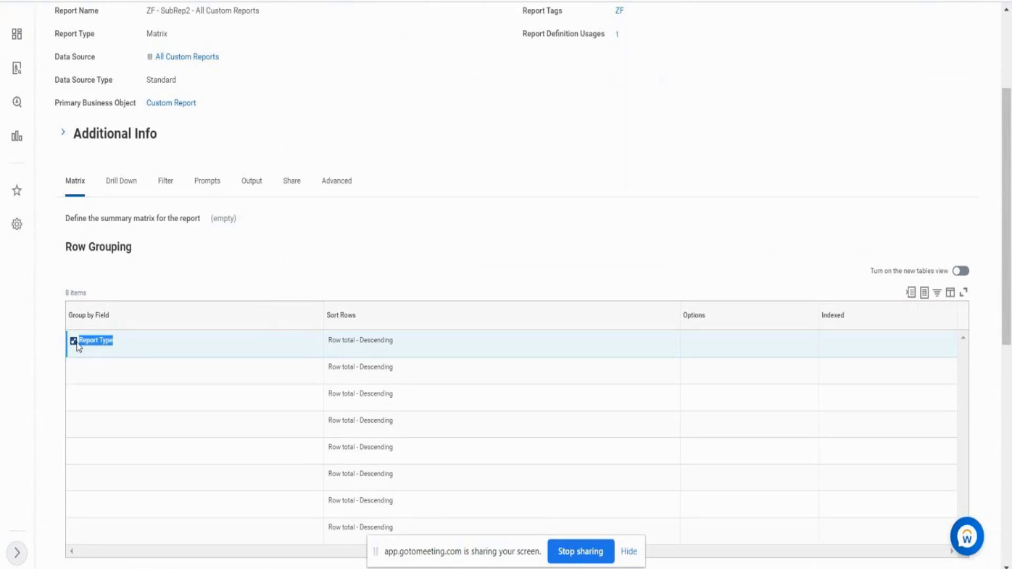
pyautogui.moveTo(232, 103); pyautogui.dragTo(164, 109)
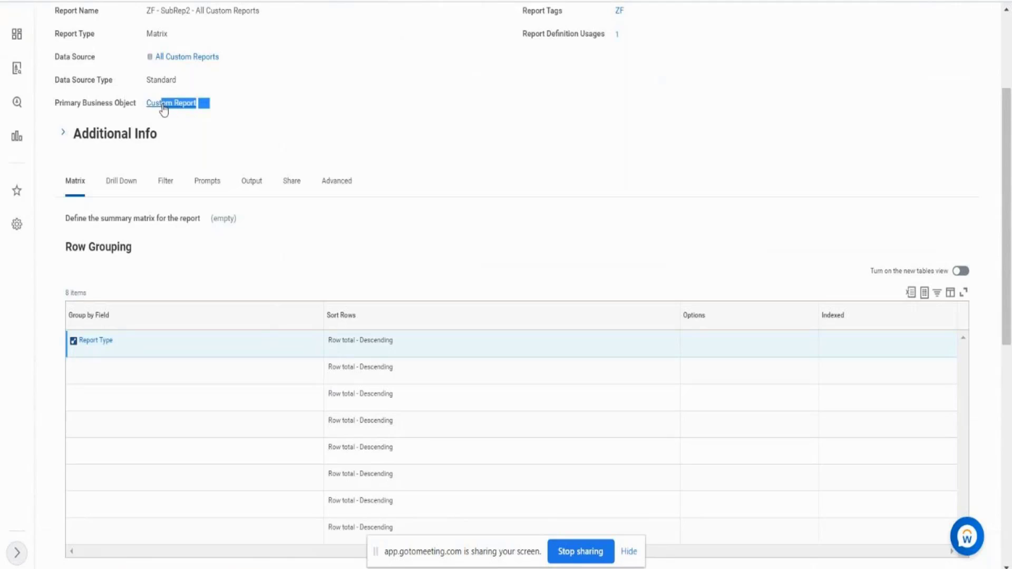
pyautogui.click(120, 342)
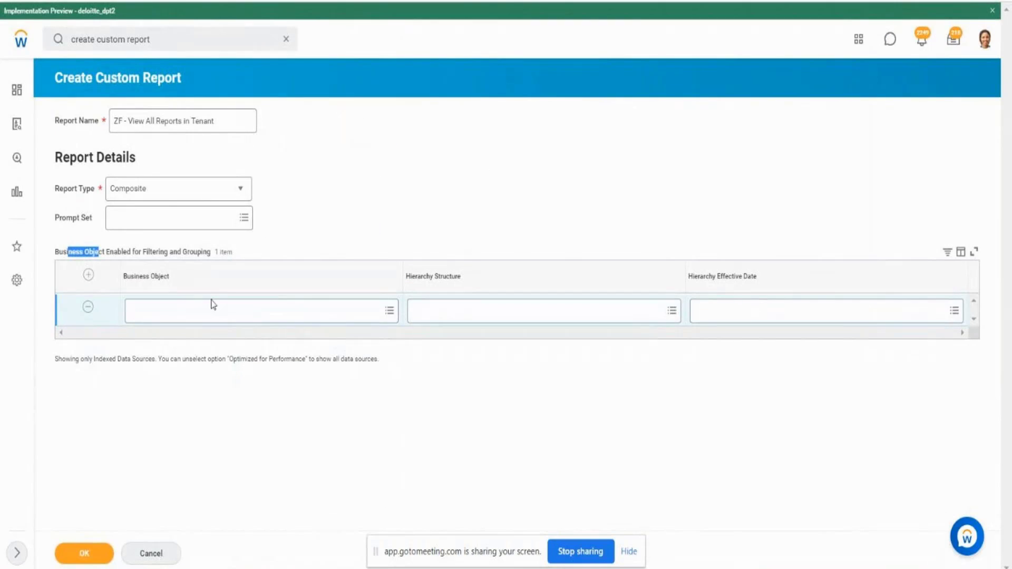
# - Set the business object enabled for filtering and grouping to Report Type
pyautogui.click(203, 307)
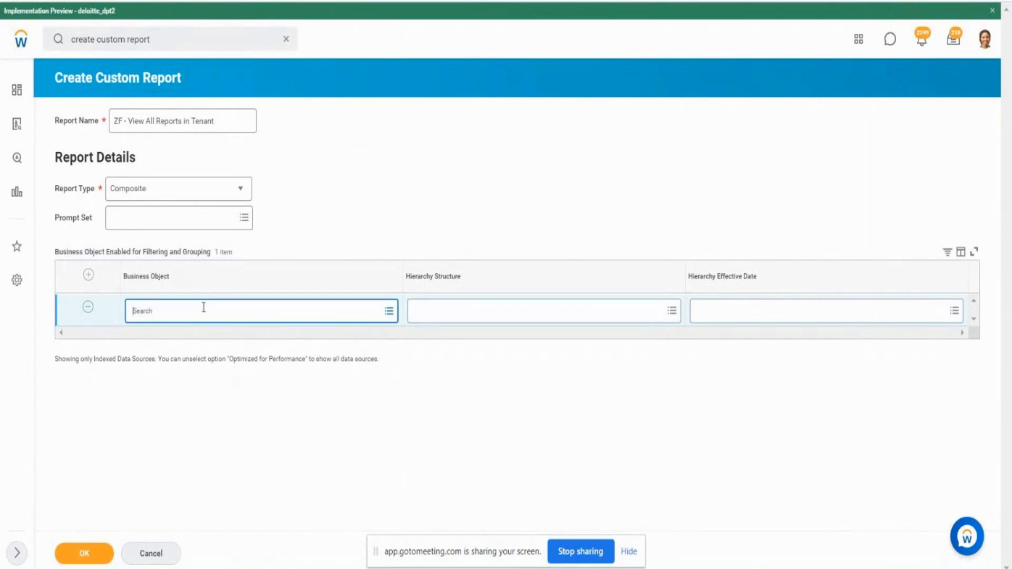
pyautogui.write('report type')
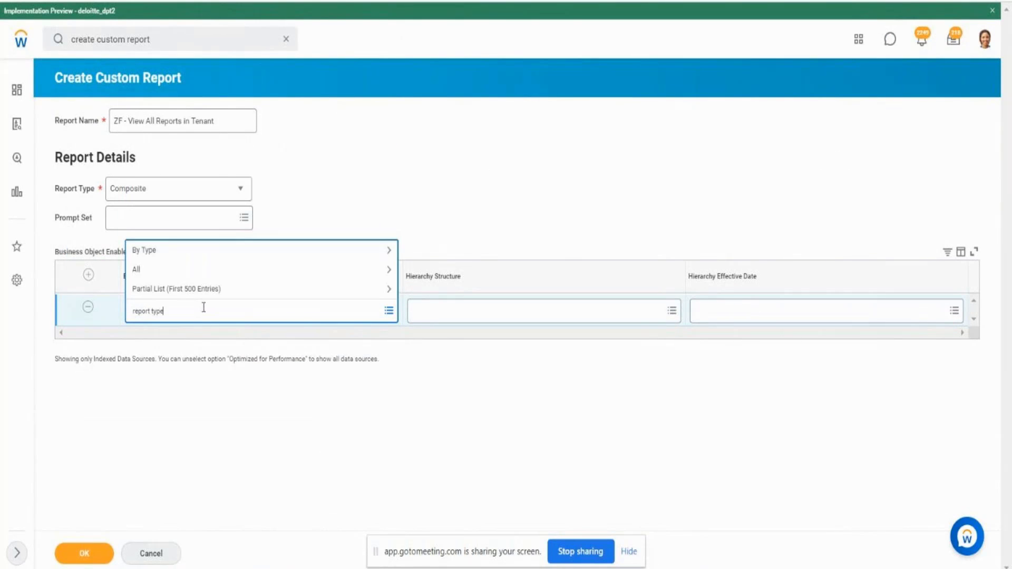
pyautogui.press('Return')
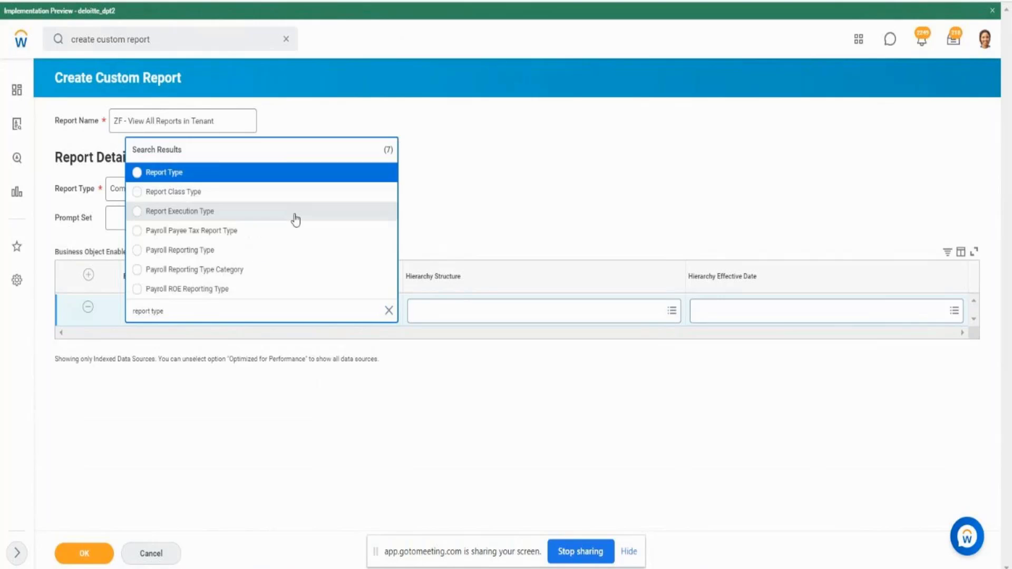
pyautogui.click(177, 173)
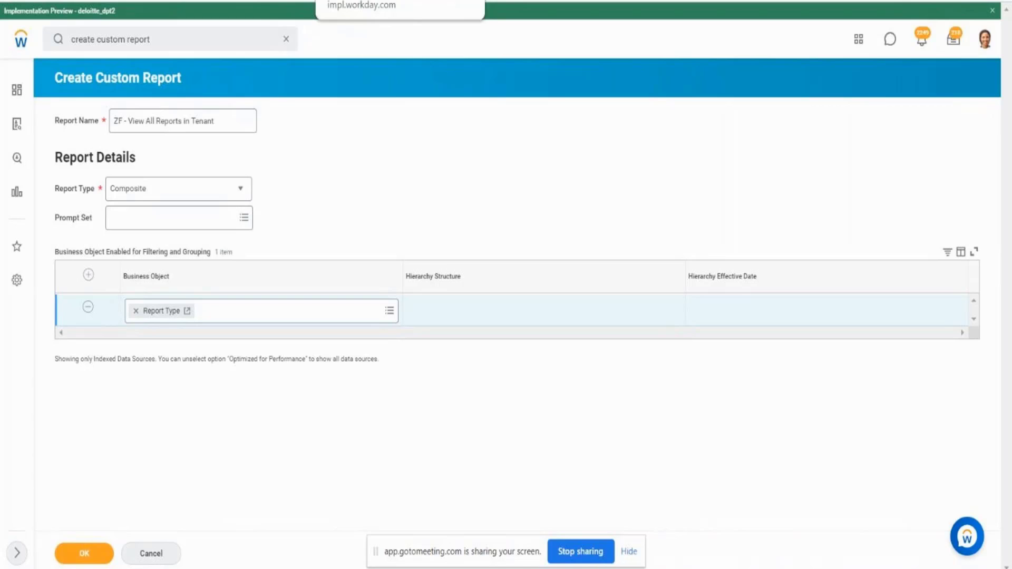
pyautogui.click(88, 275)
pyautogui.click(172, 311)
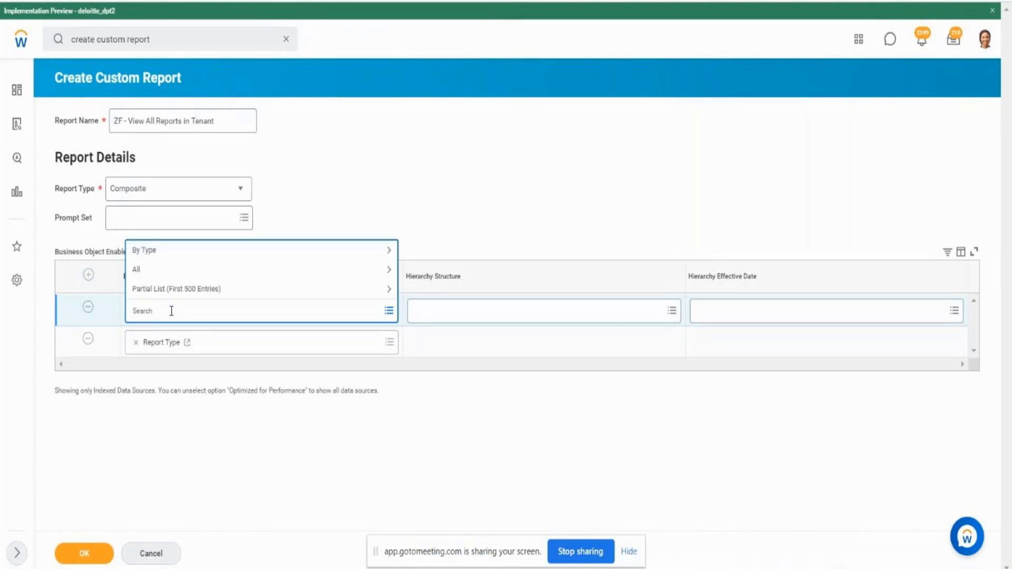
pyautogui.write('company')
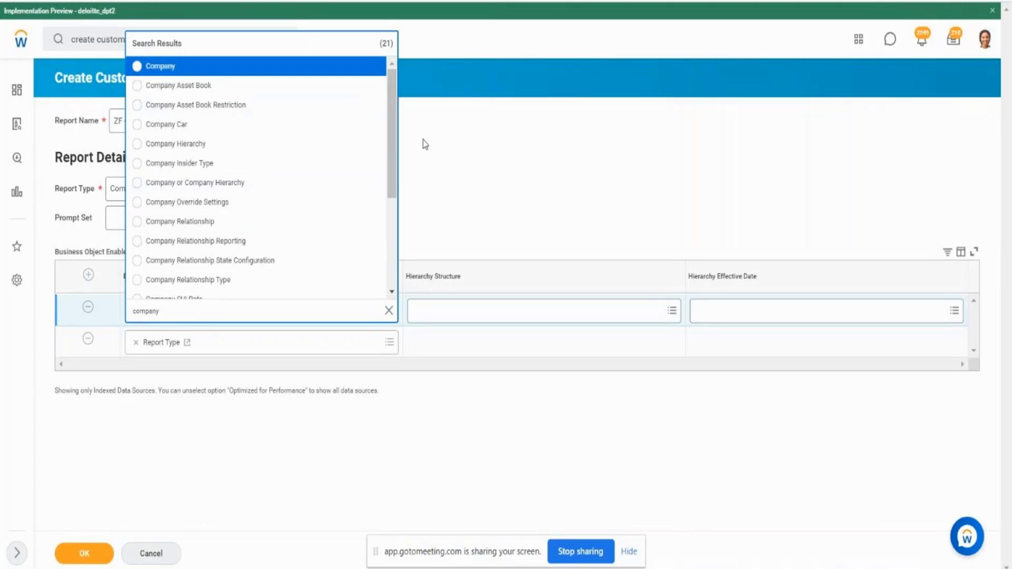
pyautogui.click(559, 146)
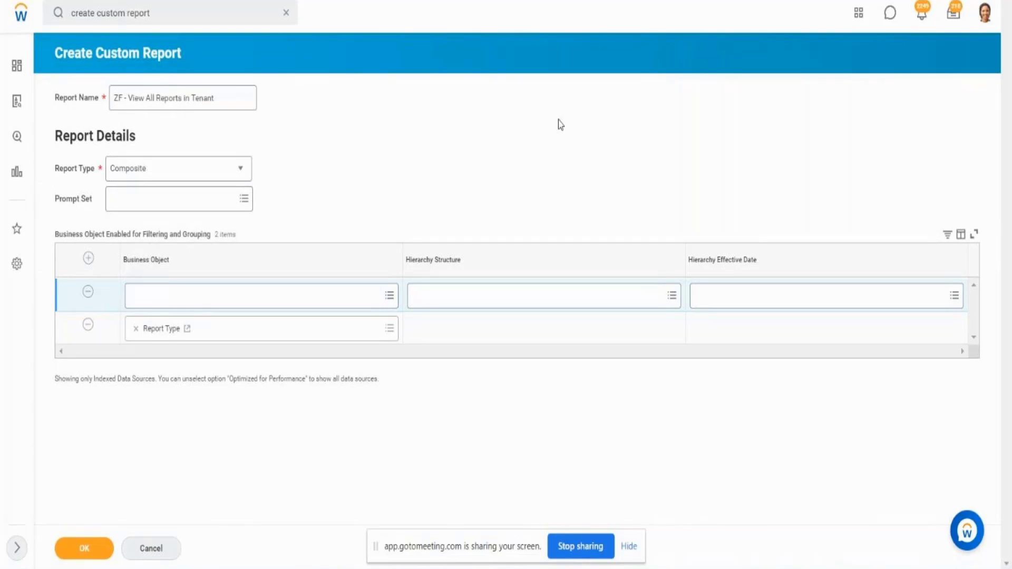
pyautogui.click(88, 293)
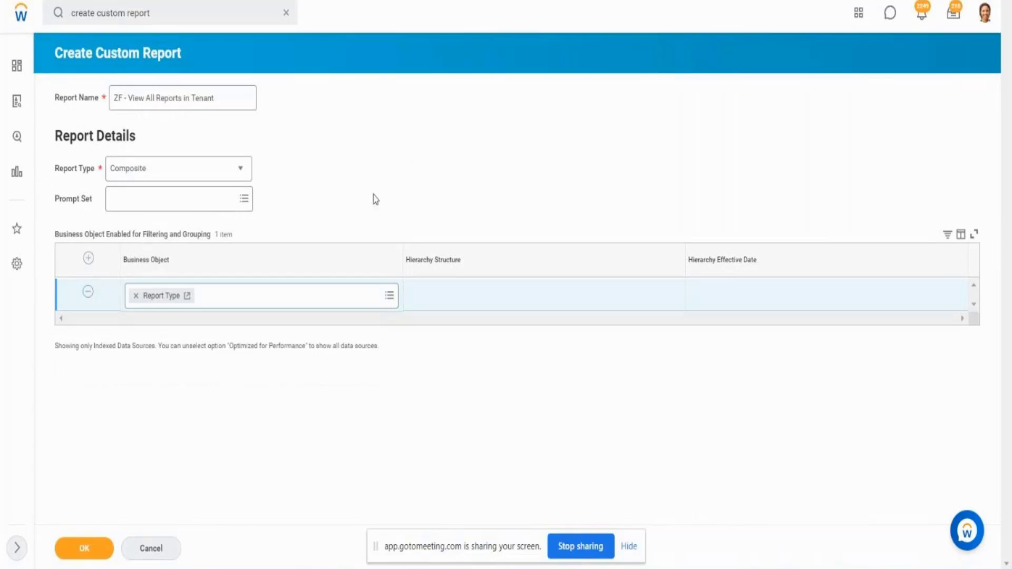
# - Confirm the composite report details to create ZF - View All Reports in Tenant and open its layout grid
pyautogui.moveTo(53, 239); pyautogui.dragTo(103, 235)
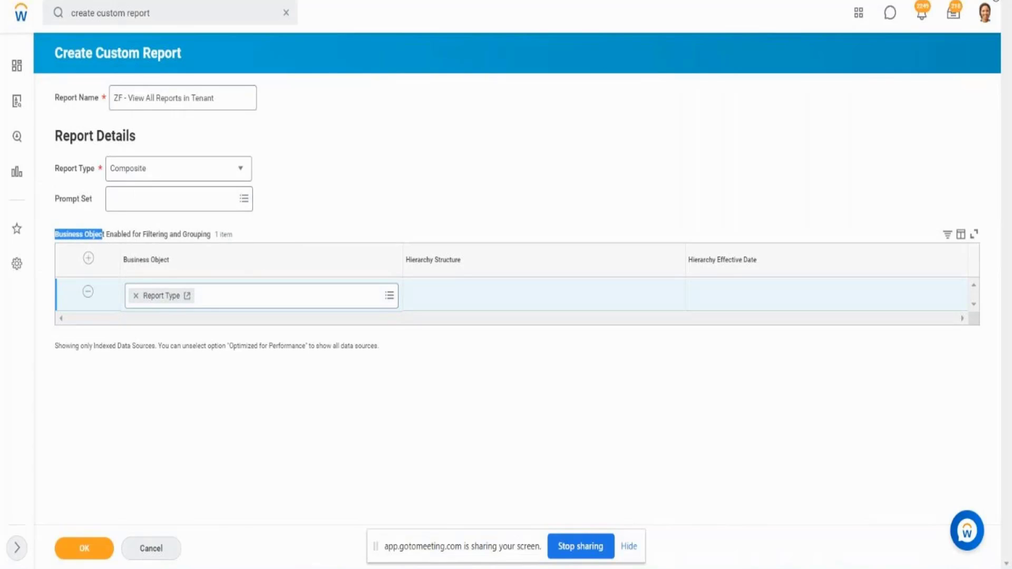
pyautogui.click(996, 1)
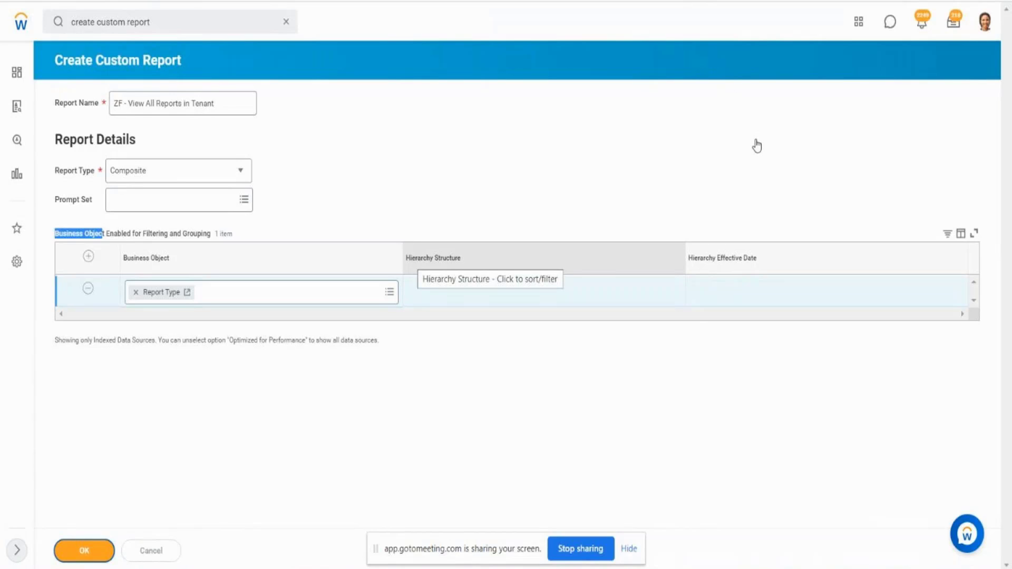
pyautogui.click(82, 552)
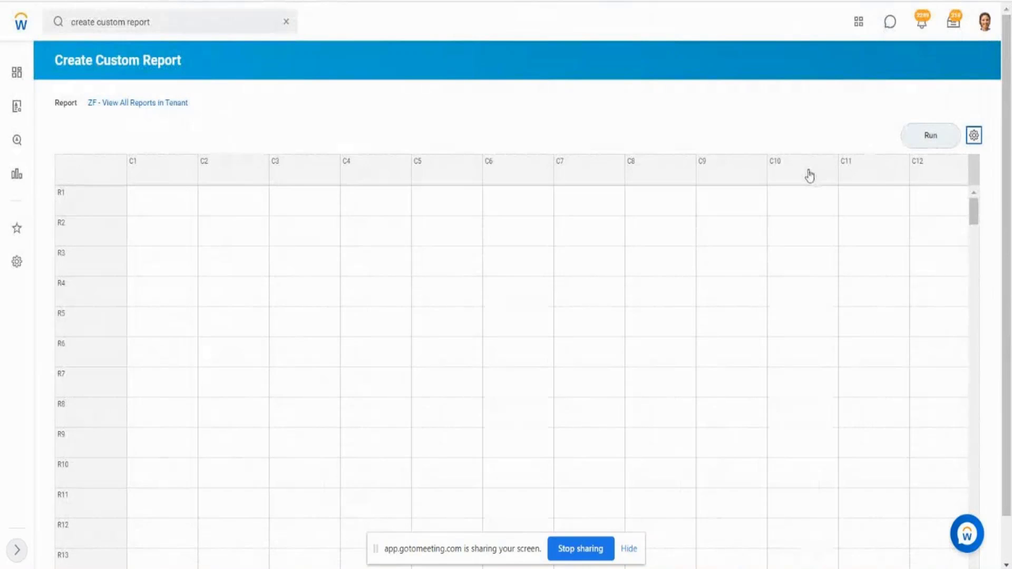
# - Review the prompt options in the composite report settings and close the settings without changes
pyautogui.click(976, 139)
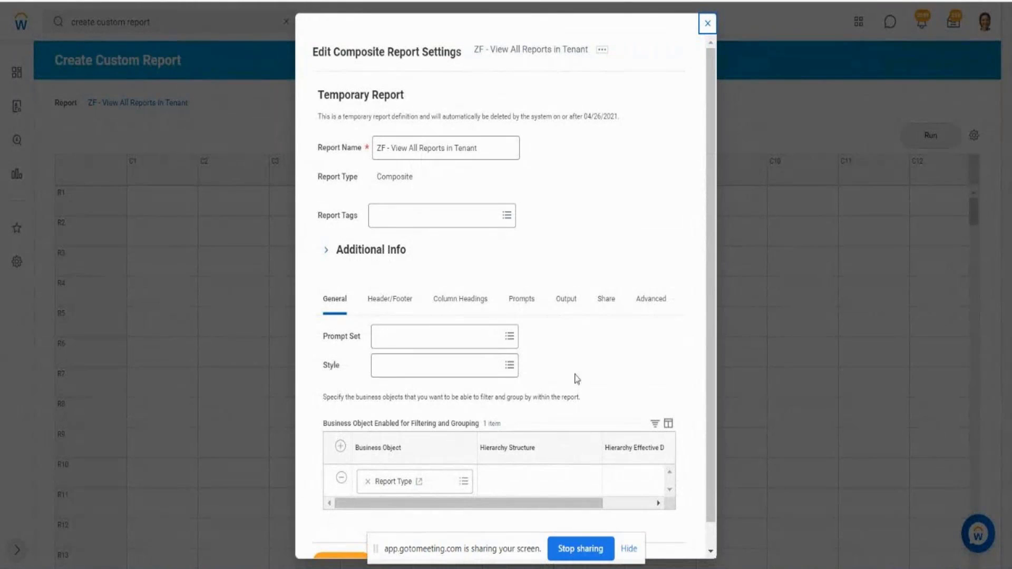
pyautogui.click(532, 310)
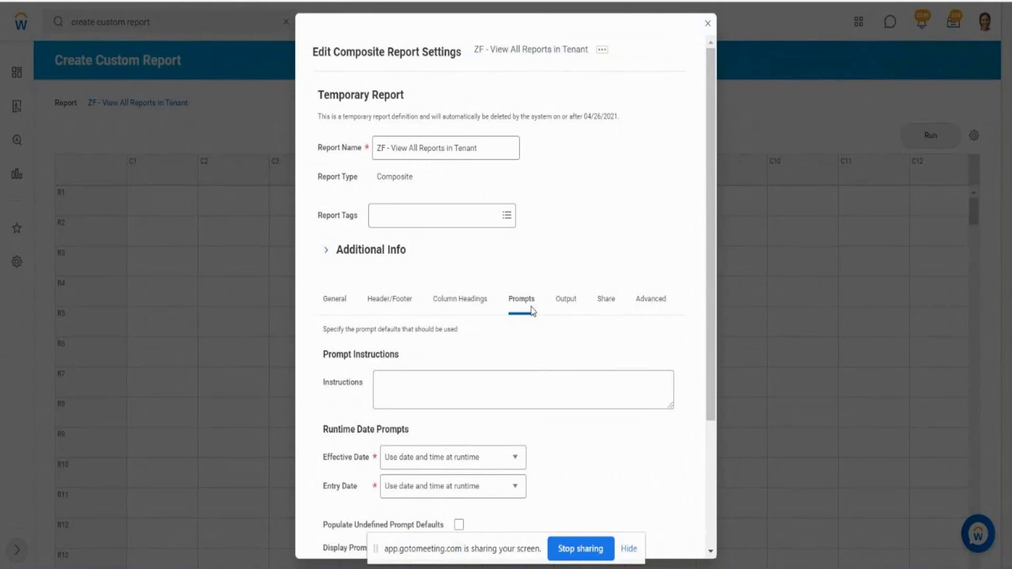
pyautogui.scroll(-3, 720, 330)
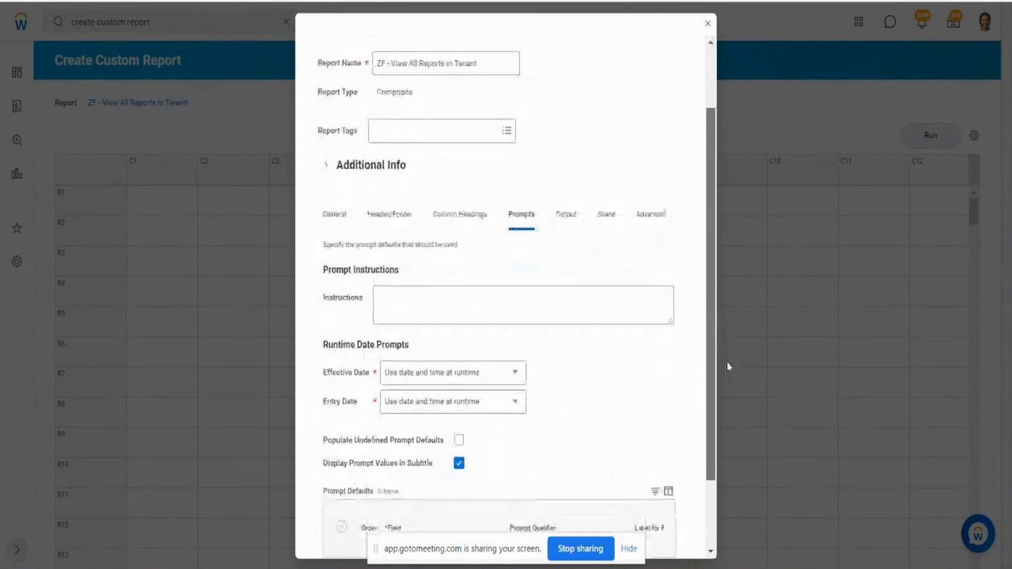
pyautogui.scroll(-2, 733, 393)
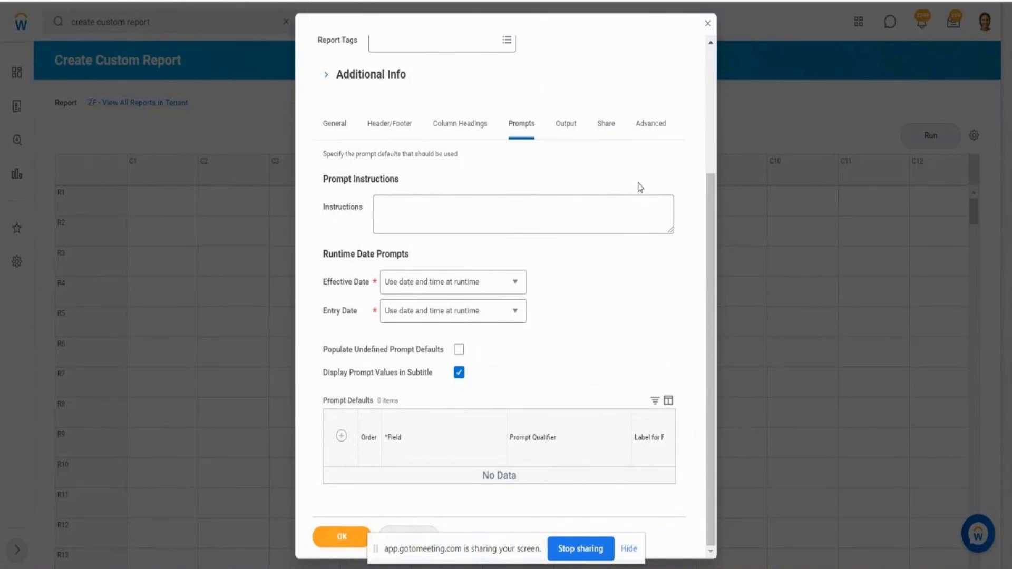
pyautogui.click(708, 24)
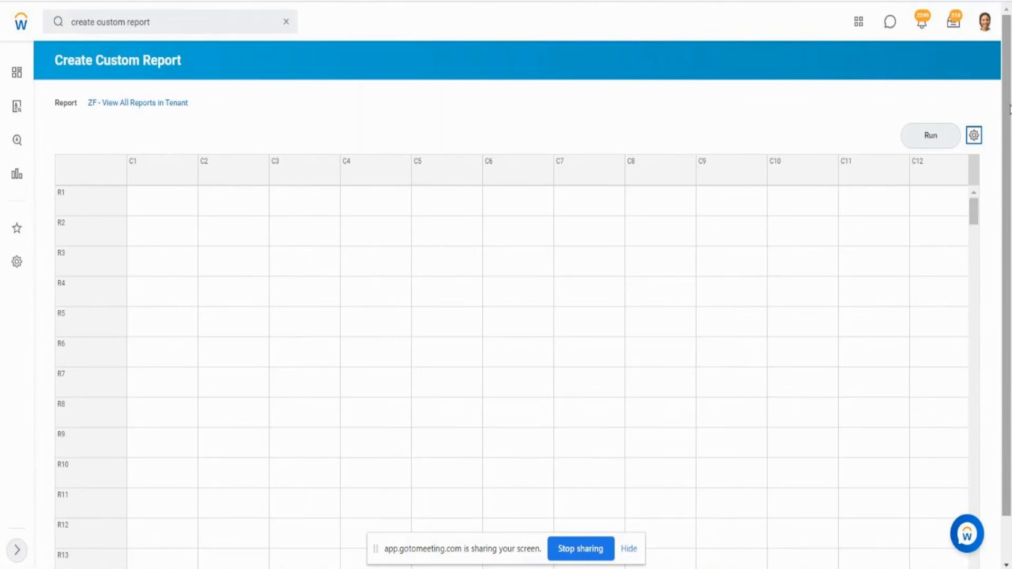
# - Recheck the row grouping field of ZF - SubRep1 - All Standard Reports against the empty composite grid
pyautogui.moveTo(1009, 110); pyautogui.dragTo(1010, 252)
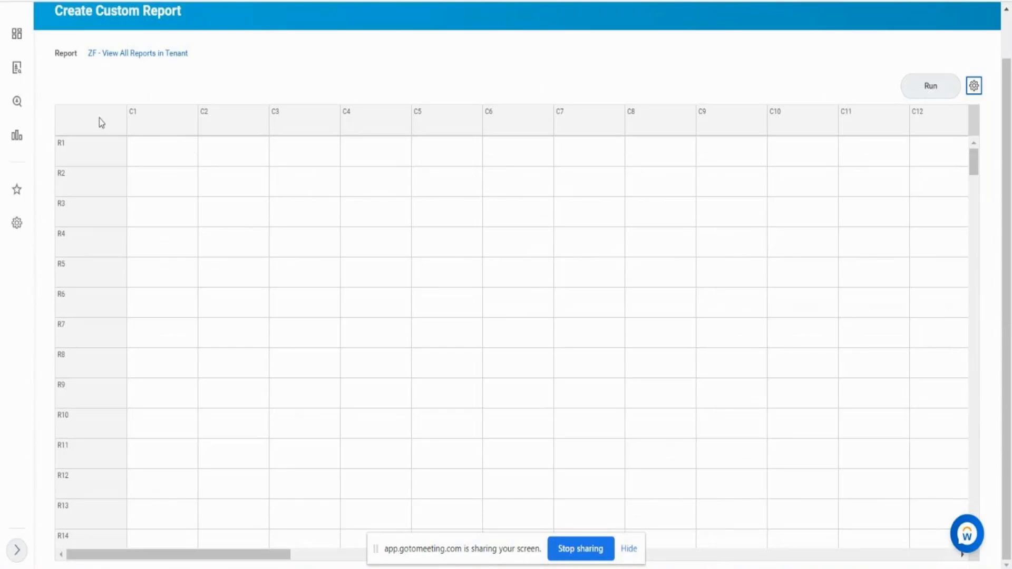
pyautogui.moveTo(183, 15); pyautogui.dragTo(72, 15)
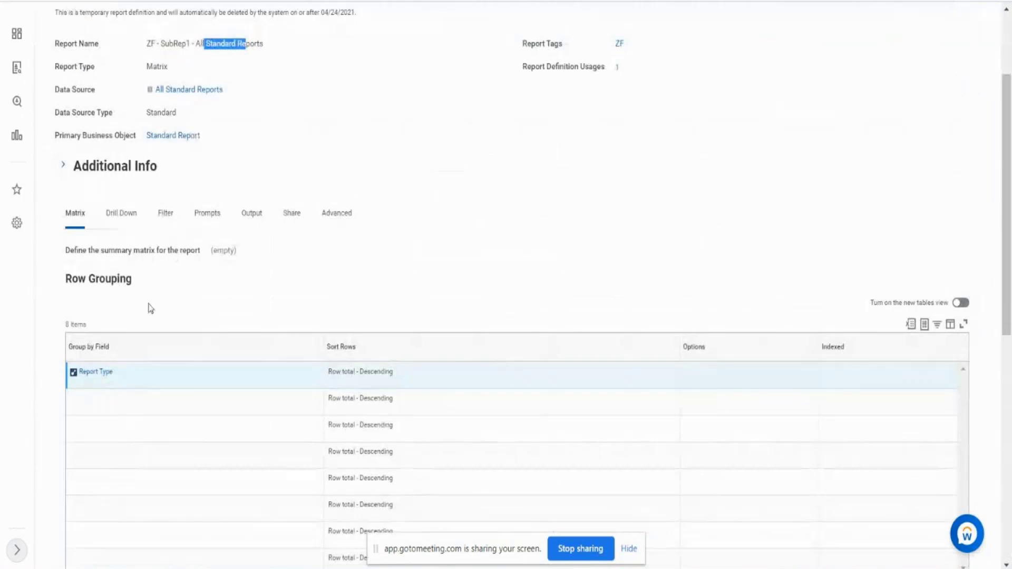
pyautogui.moveTo(115, 384); pyautogui.dragTo(84, 384)
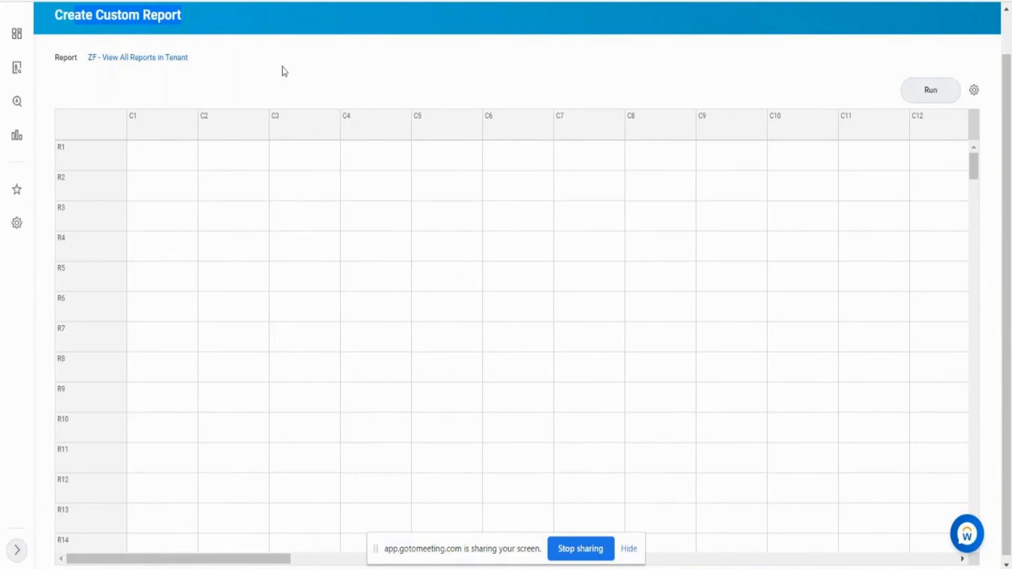
# - Open the Control Field definition for column C1 and check the choices for its business object
pyautogui.click(178, 128)
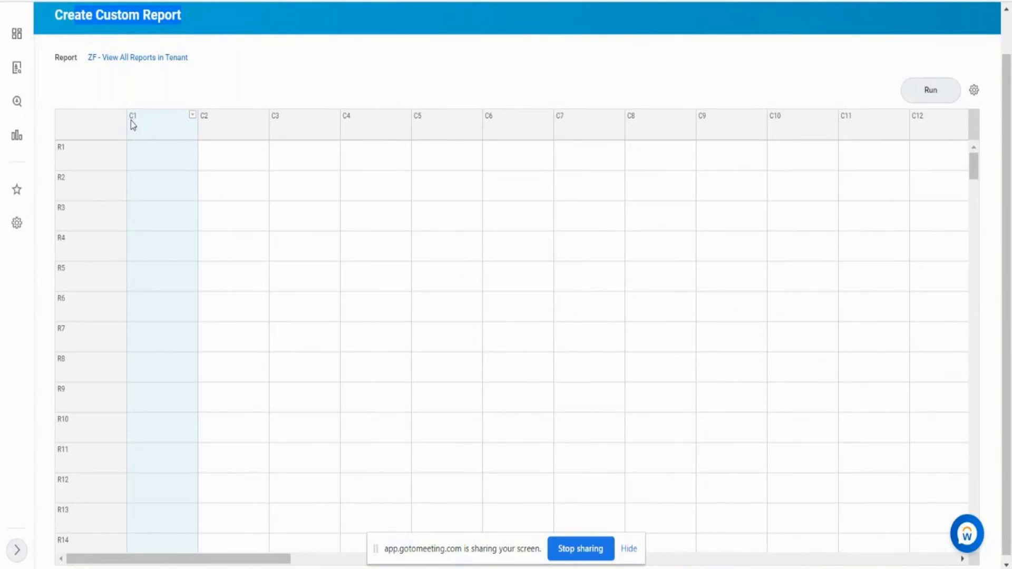
pyautogui.click(193, 117)
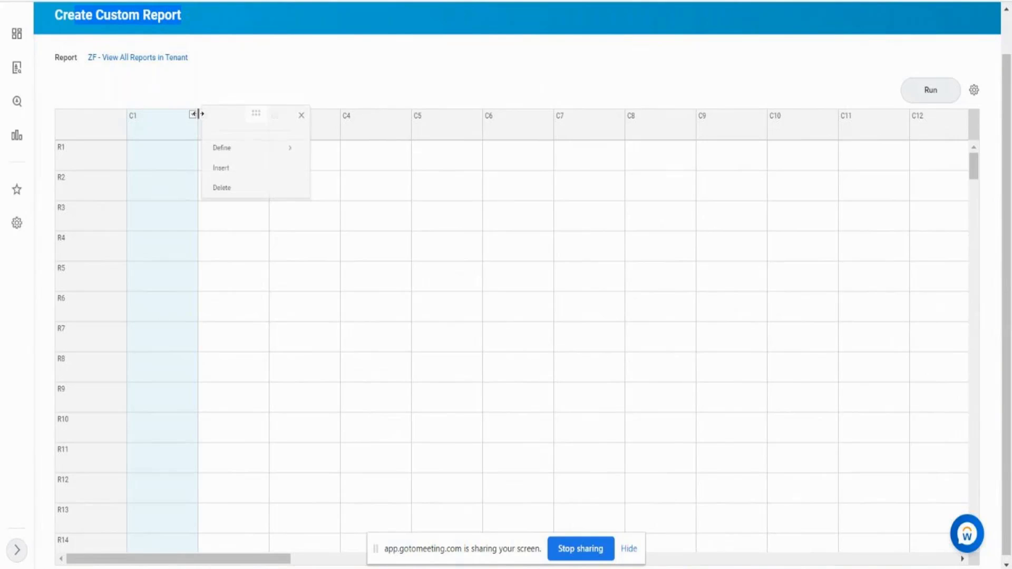
pyautogui.moveTo(224, 153)
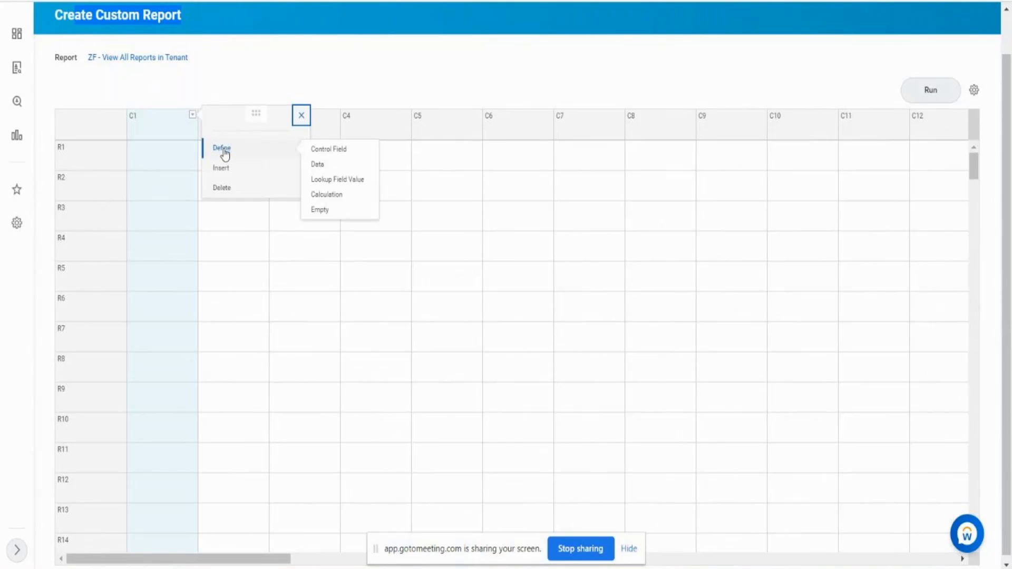
pyautogui.click(319, 151)
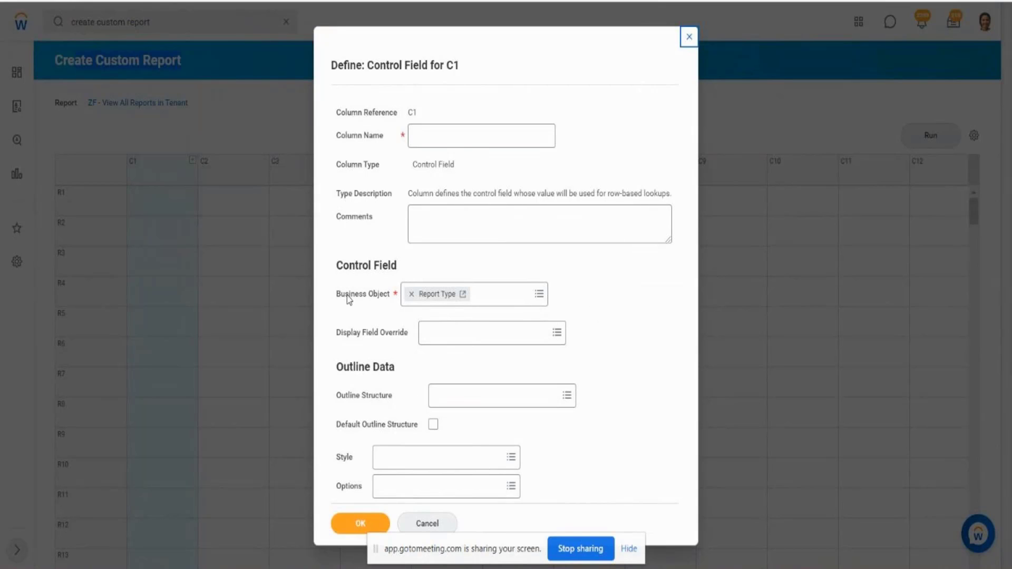
pyautogui.moveTo(346, 298); pyautogui.dragTo(385, 297)
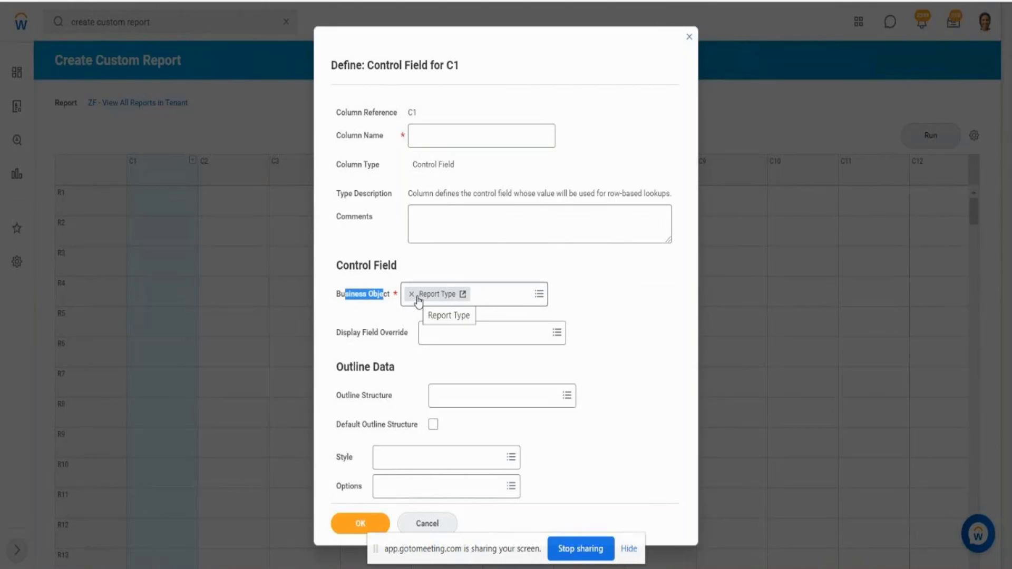
pyautogui.click(540, 295)
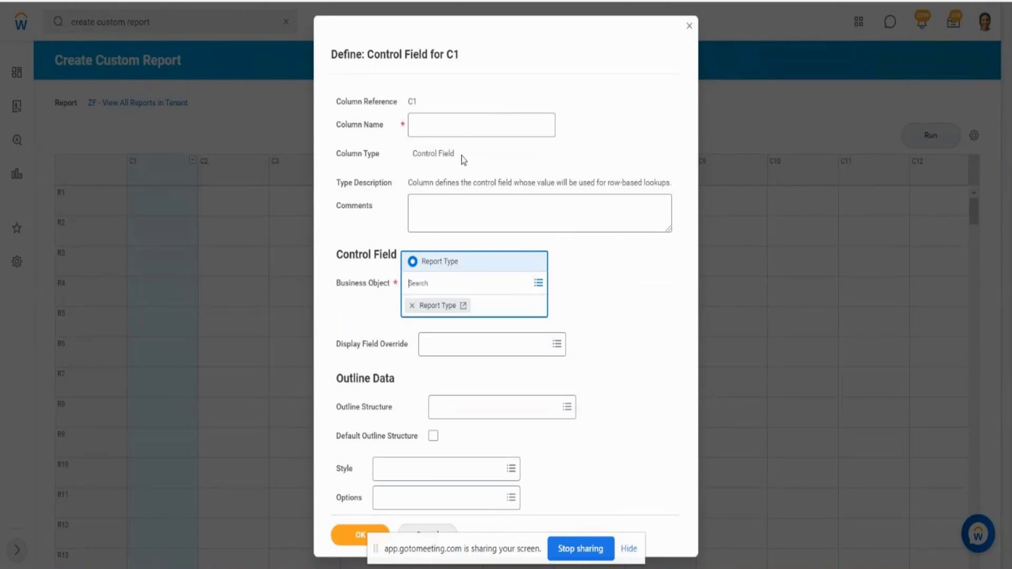
pyautogui.click(456, 133)
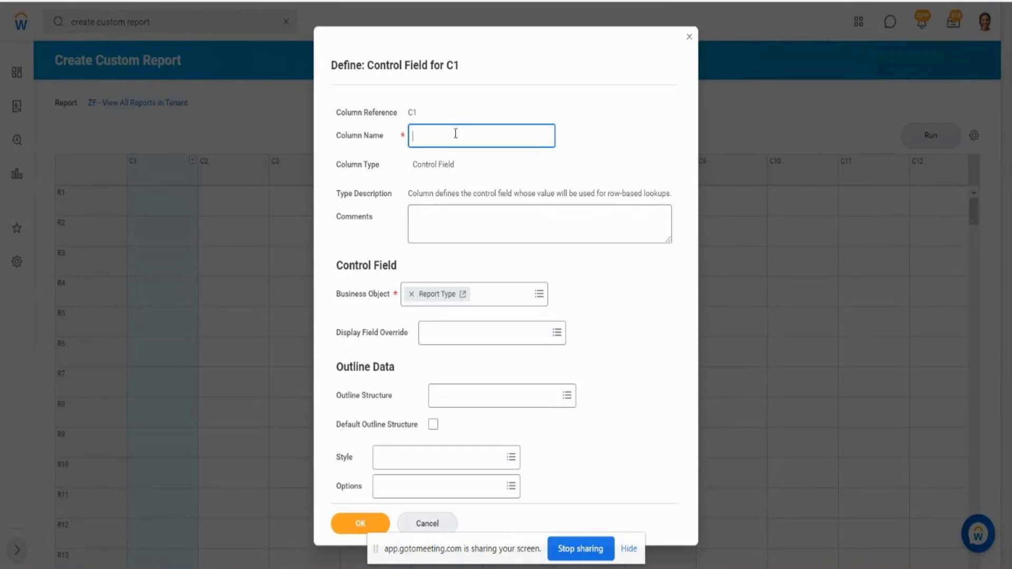
pyautogui.write('Report Type')
pyautogui.moveTo(455, 134); pyautogui.dragTo(410, 133)
pyautogui.click(350, 304)
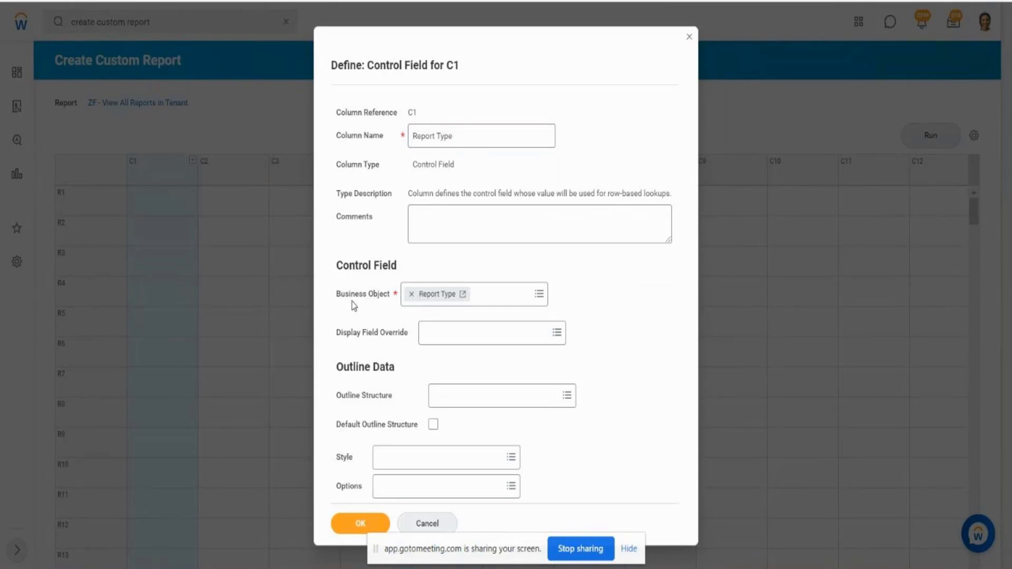
pyautogui.moveTo(391, 295); pyautogui.dragTo(384, 298)
pyautogui.click(473, 145)
pyautogui.press('BackSpace')
pyautogui.press('BackSpace')
pyautogui.press('BackSpace')
pyautogui.press('BackSpace')
pyautogui.press('BackSpace')
pyautogui.press('BackSpace')
pyautogui.press('BackSpace')
pyautogui.press('BackSpace')
pyautogui.press('BackSpace')
pyautogui.press('BackSpace')
pyautogui.press('BackSpace')
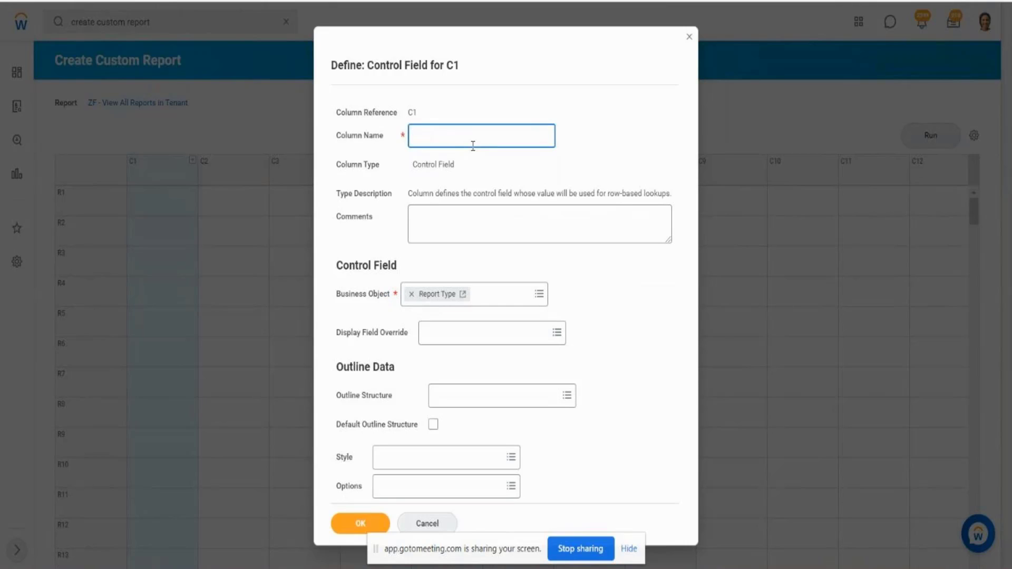
pyautogui.write('ABC')
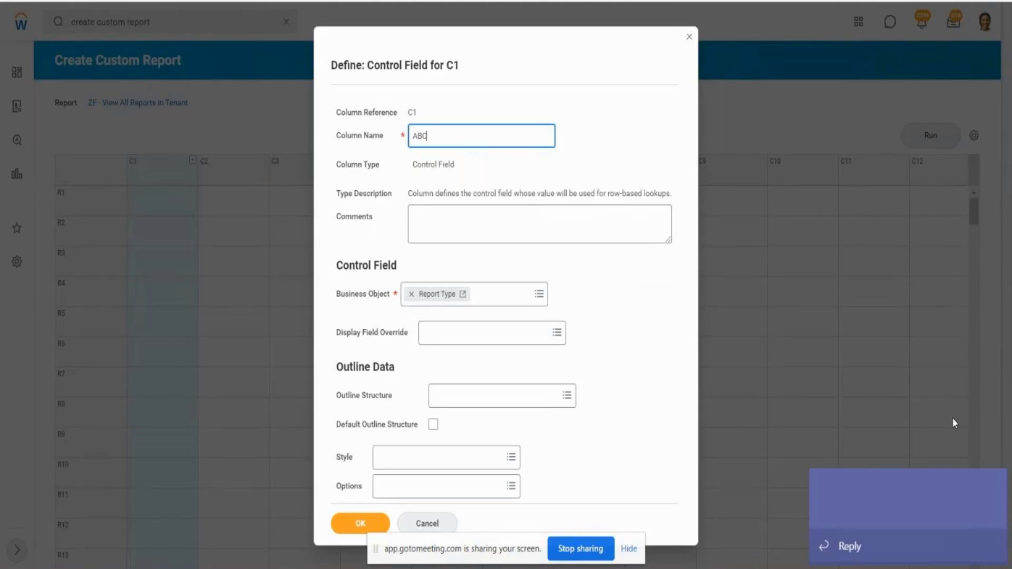
pyautogui.click(808, 375)
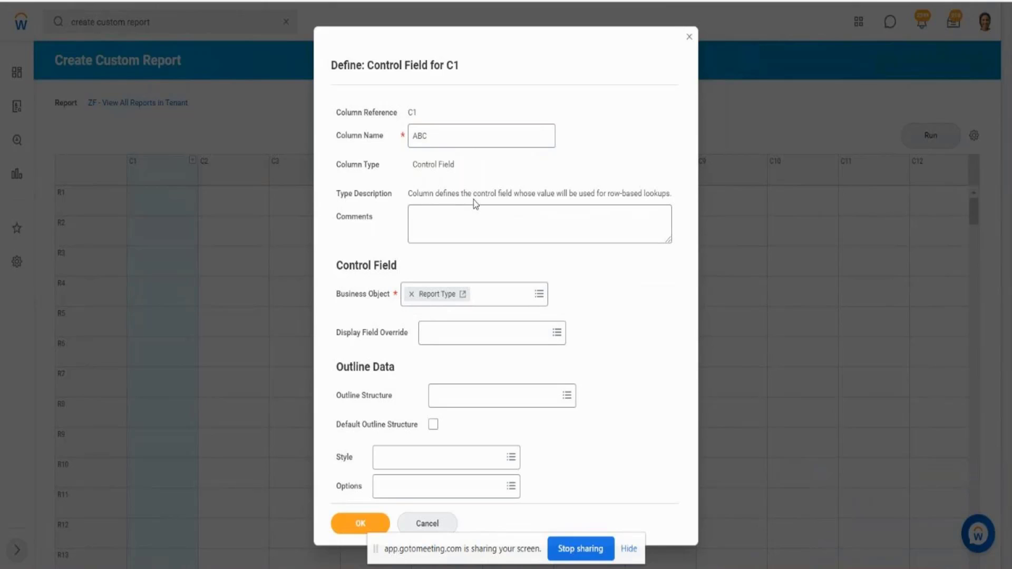
pyautogui.click(438, 137)
pyautogui.press('BackSpace')
pyautogui.press('BackSpace')
pyautogui.press('BackSpace')
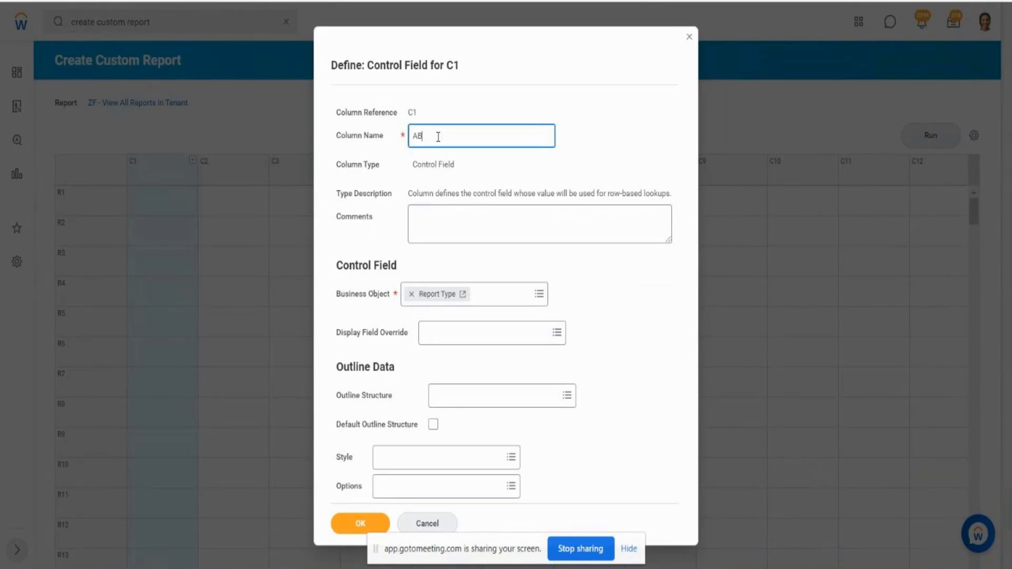
# - Name column C1 Report Type and confirm its Control Field definition
pyautogui.write('Report Type')
pyautogui.moveTo(475, 144); pyautogui.dragTo(409, 142)
pyautogui.click(632, 320)
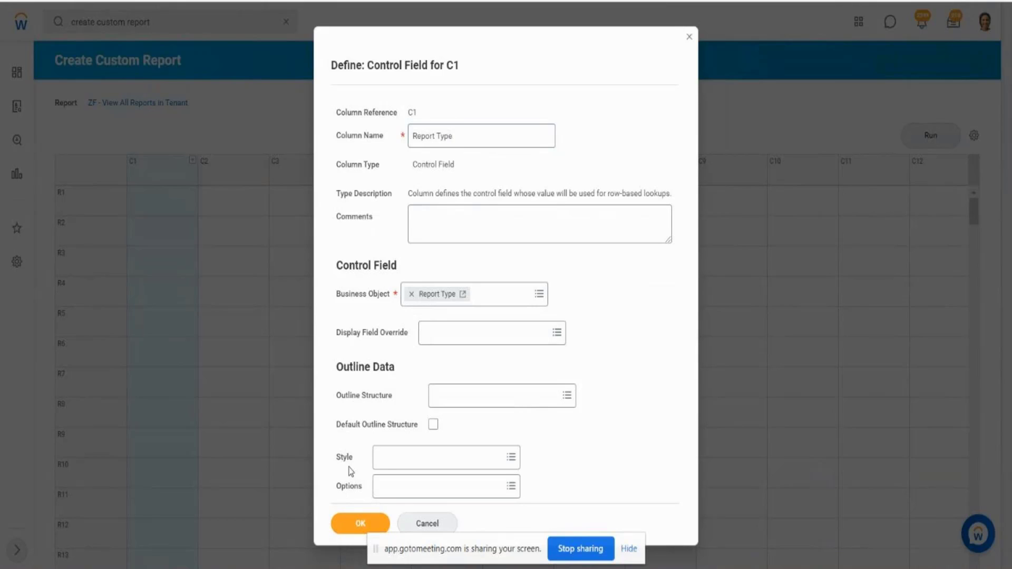
pyautogui.click(350, 522)
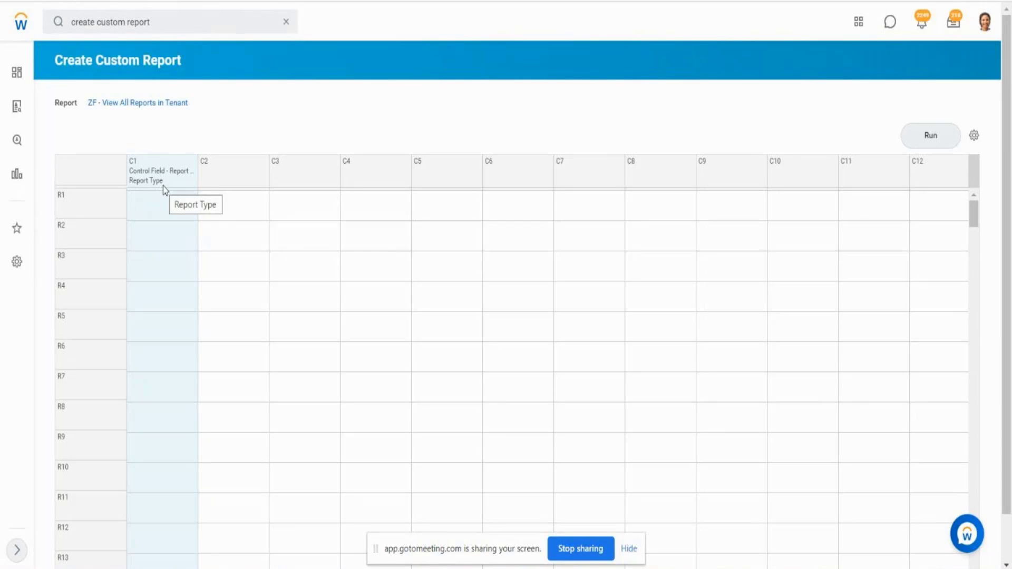
# - Start a Data definition for column C2 and name the column Standard Reports
pyautogui.click(237, 174)
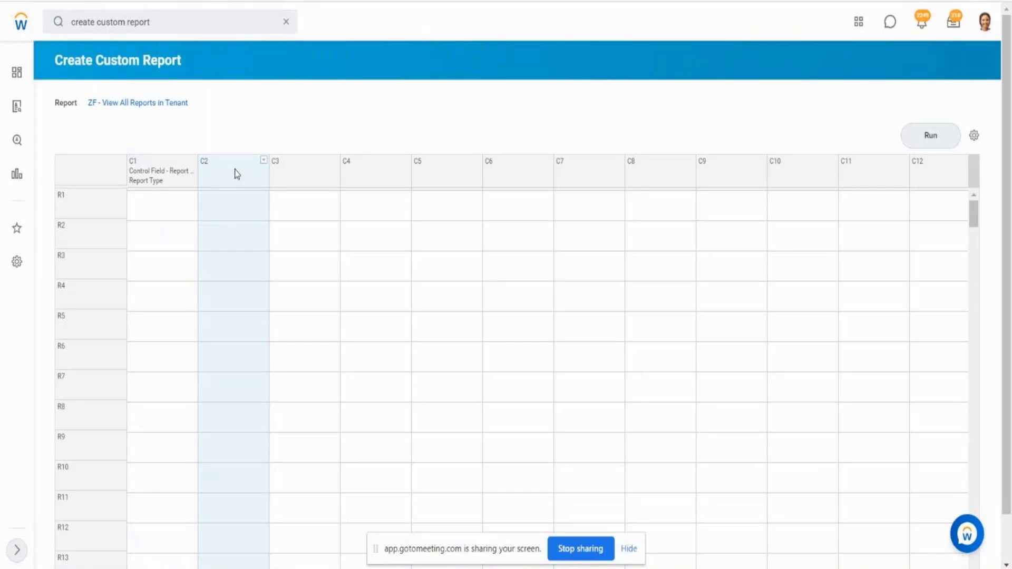
pyautogui.click(264, 160)
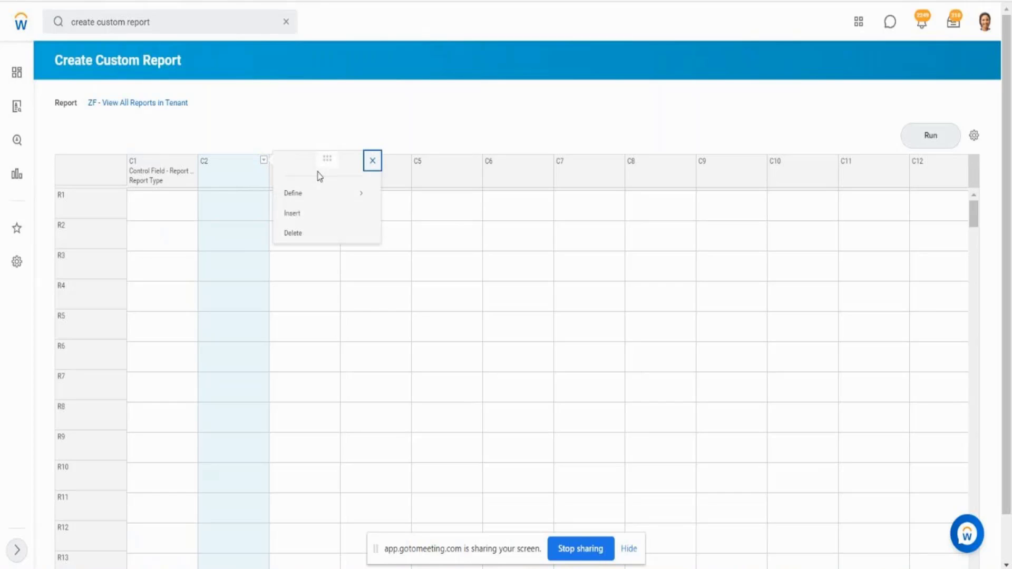
pyautogui.moveTo(311, 199)
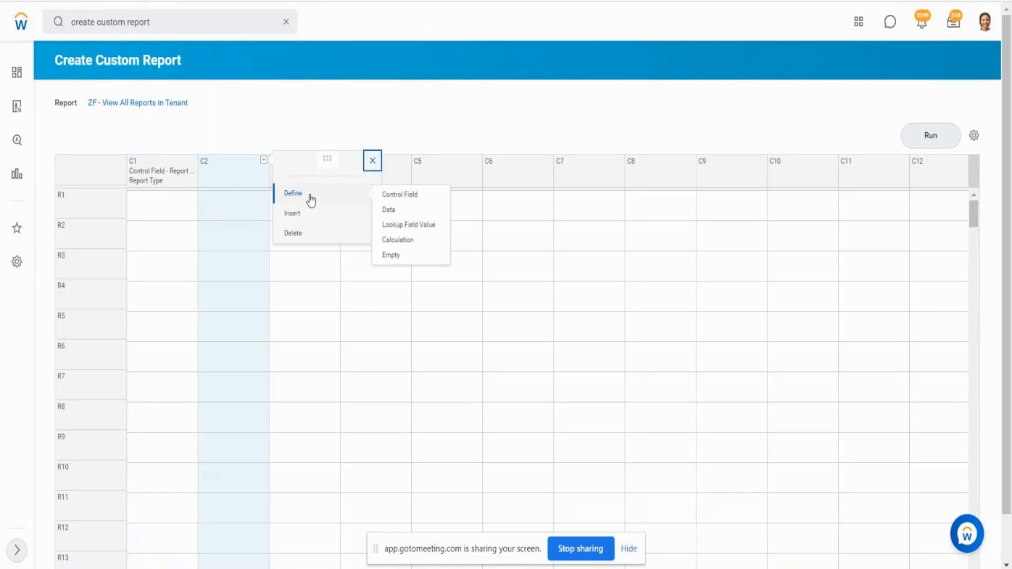
pyautogui.click(396, 217)
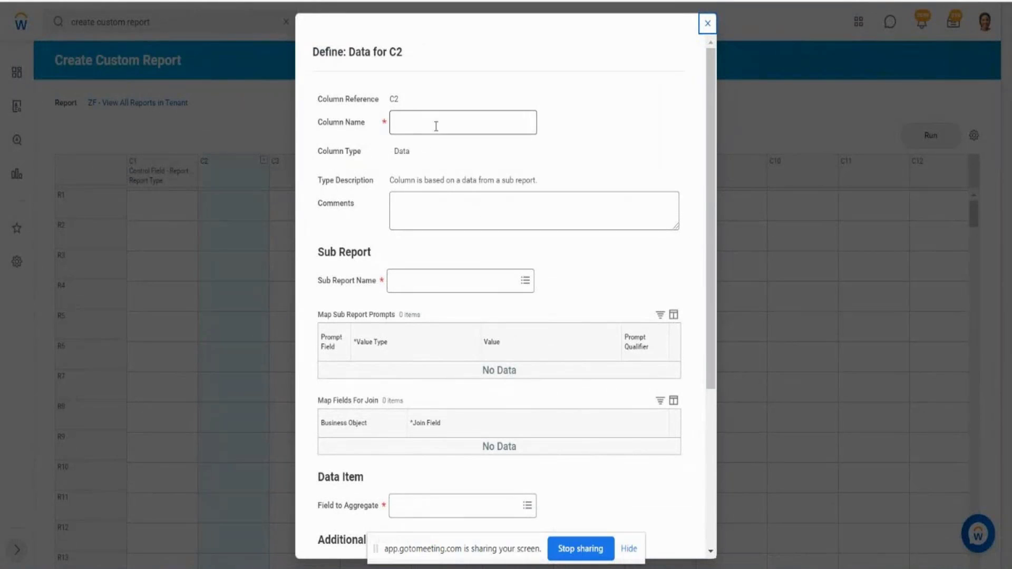
pyautogui.click(436, 126)
pyautogui.write('S')
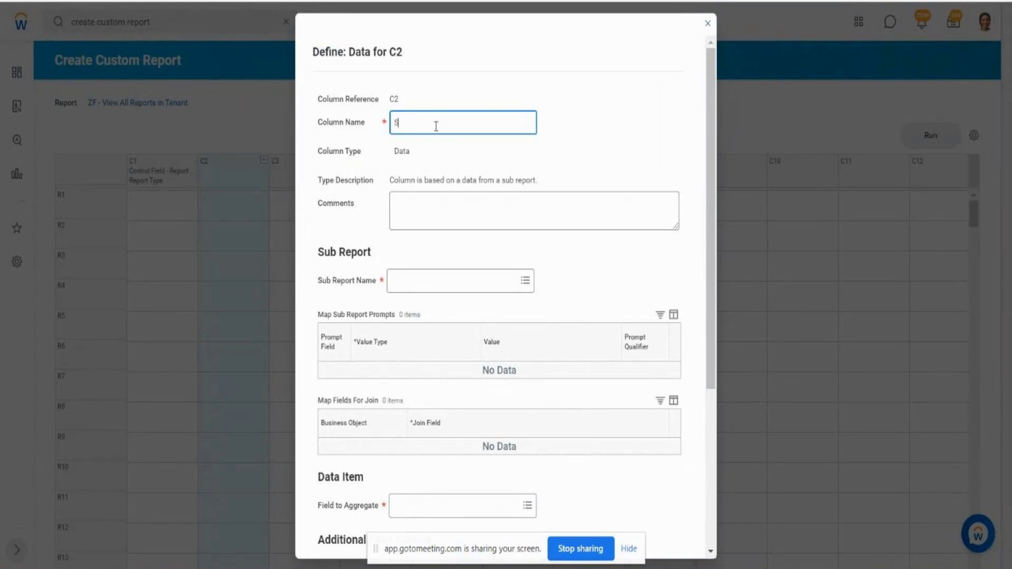
pyautogui.write('tandard Reports')
# - Set ZF - SubRep1 - All Standard Reports as the sub report for column C2 and review the join and aggregate fields
pyautogui.moveTo(322, 281); pyautogui.dragTo(374, 283)
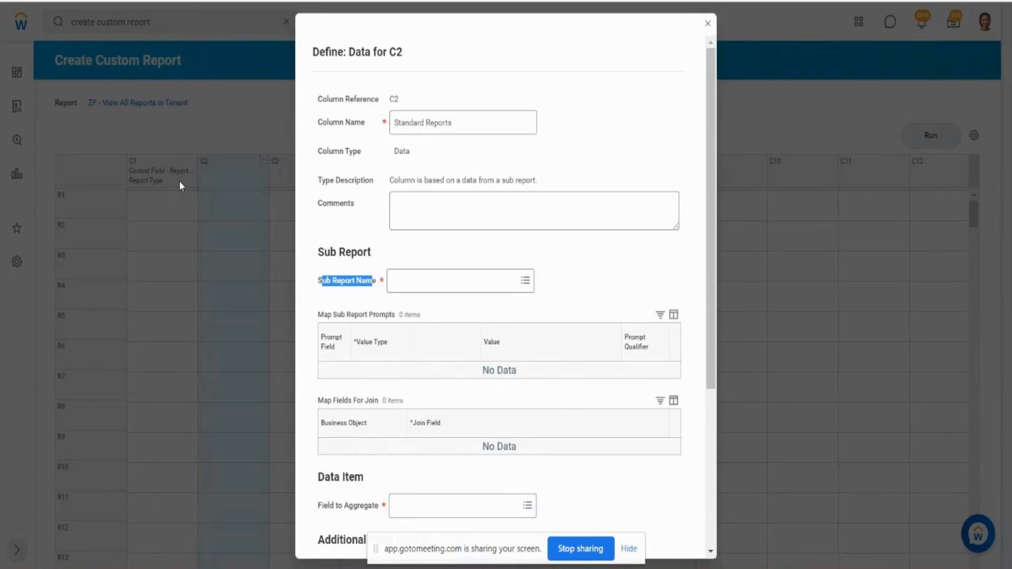
pyautogui.click(427, 283)
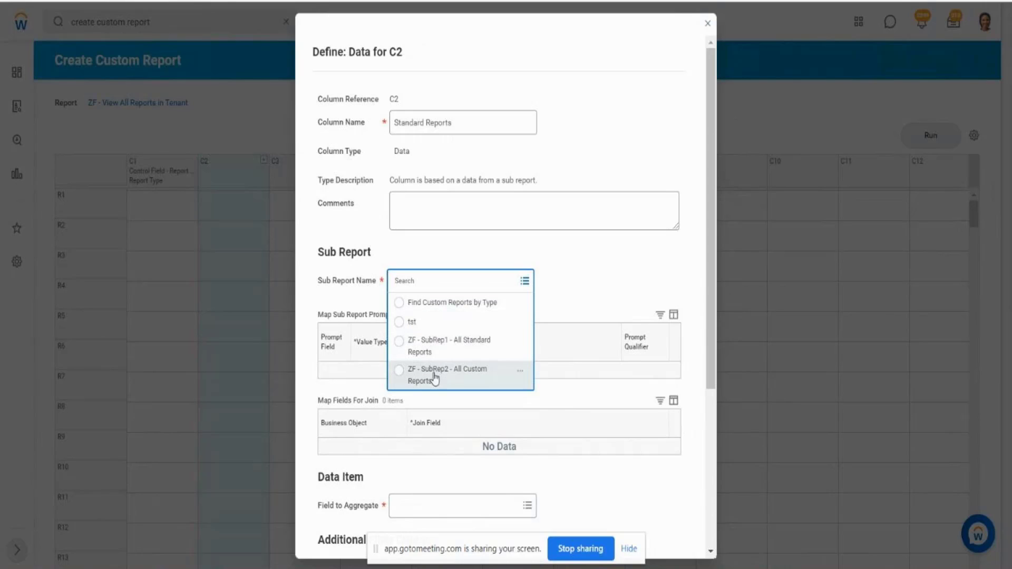
pyautogui.click(452, 351)
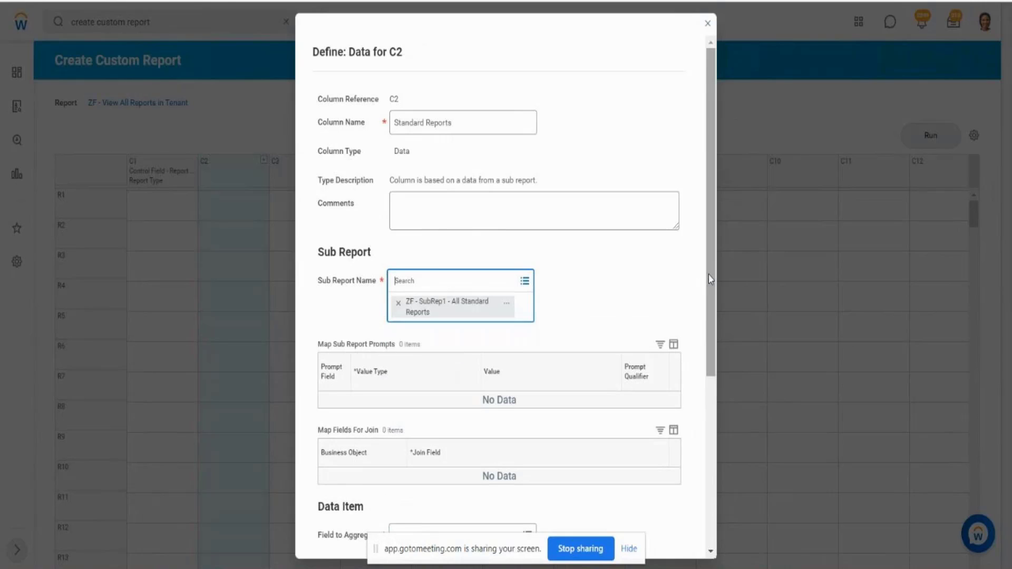
pyautogui.scroll(-3, 720, 338)
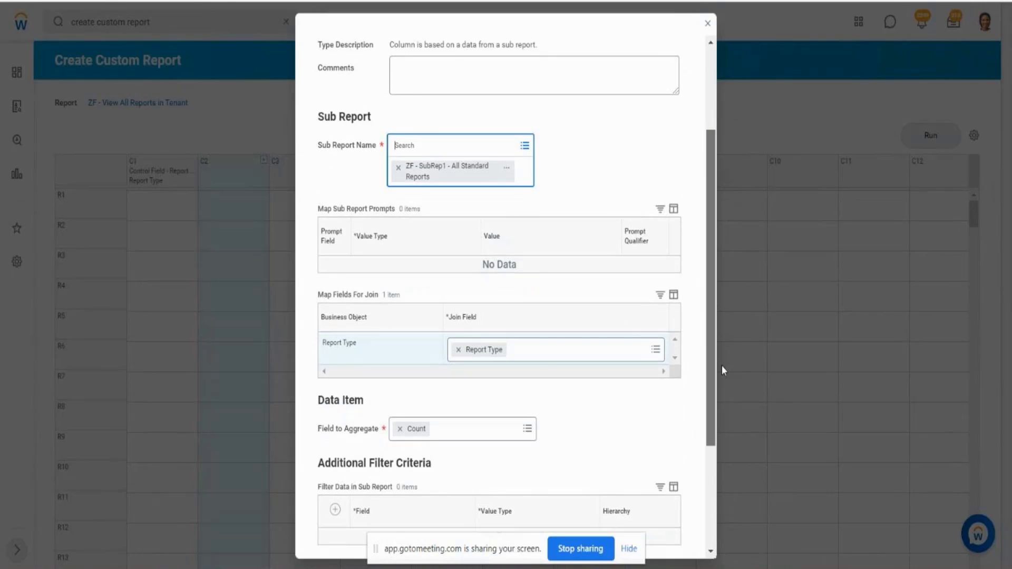
pyautogui.scroll(-2, 727, 396)
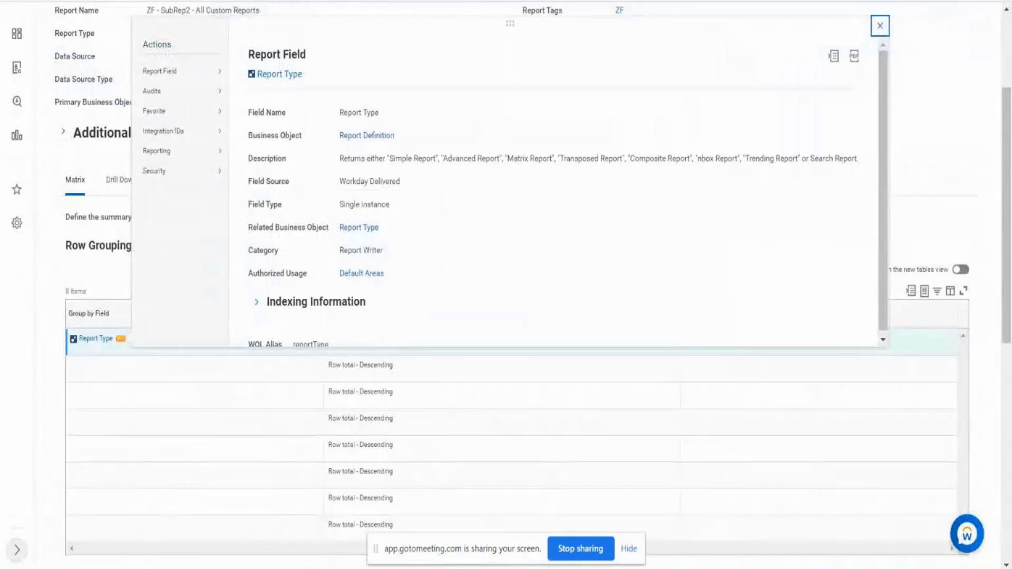
# - Check the row grouping fields of both subreports and the summarization type defined in ZF - SubRep1 - All Standard Reports
pyautogui.click(951, 110)
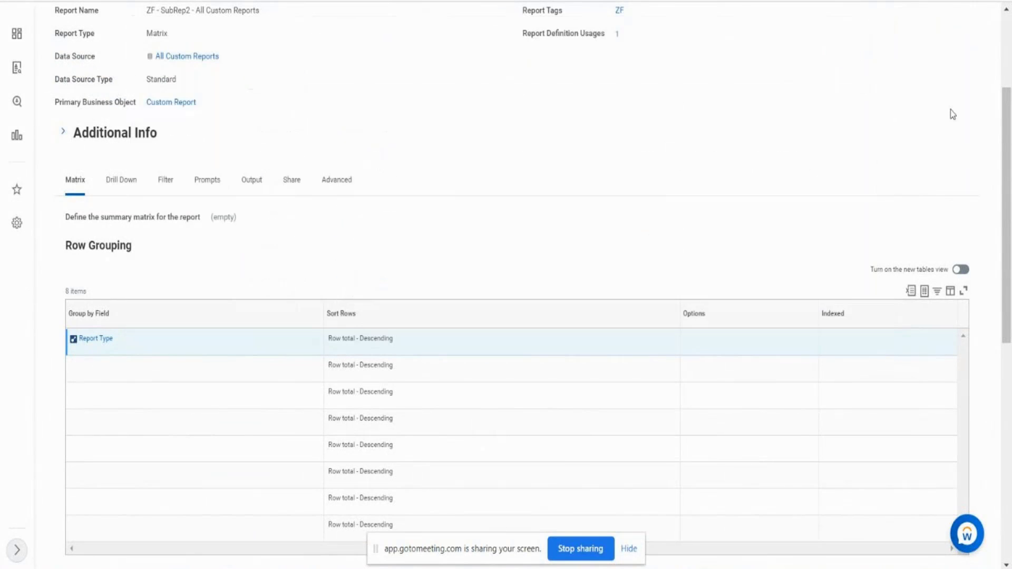
pyautogui.scroll(2, 950, 110)
pyautogui.scroll(-1, 950, 110)
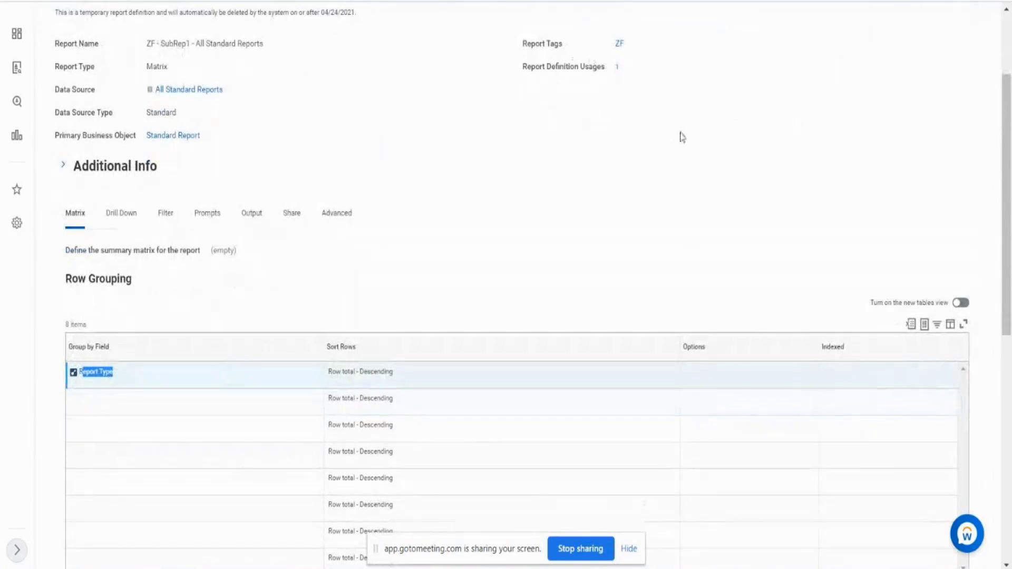
pyautogui.click(681, 136)
pyautogui.scroll(-1, 681, 136)
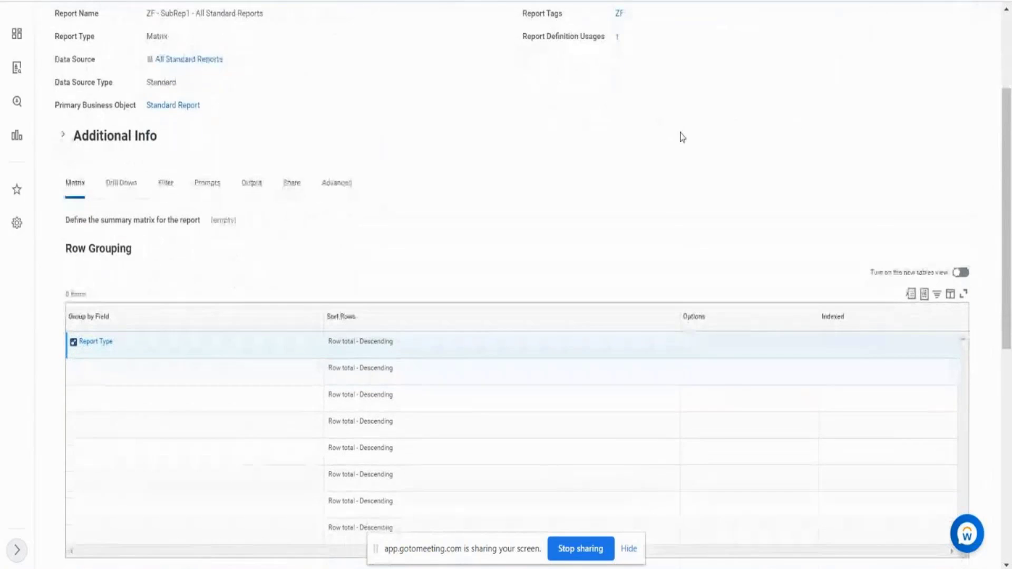
pyautogui.scroll(-8, 681, 136)
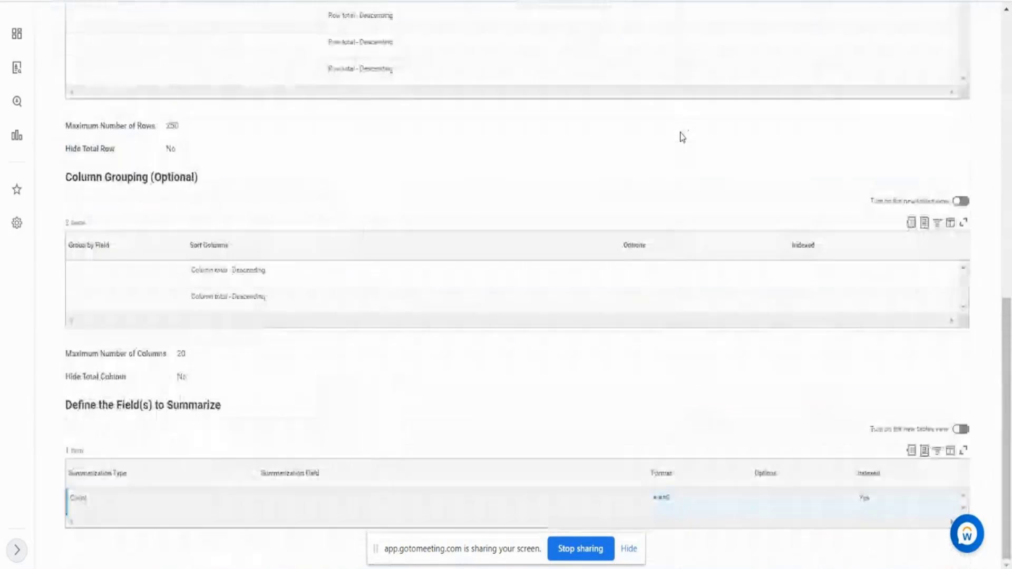
pyautogui.moveTo(77, 498); pyautogui.dragTo(80, 498)
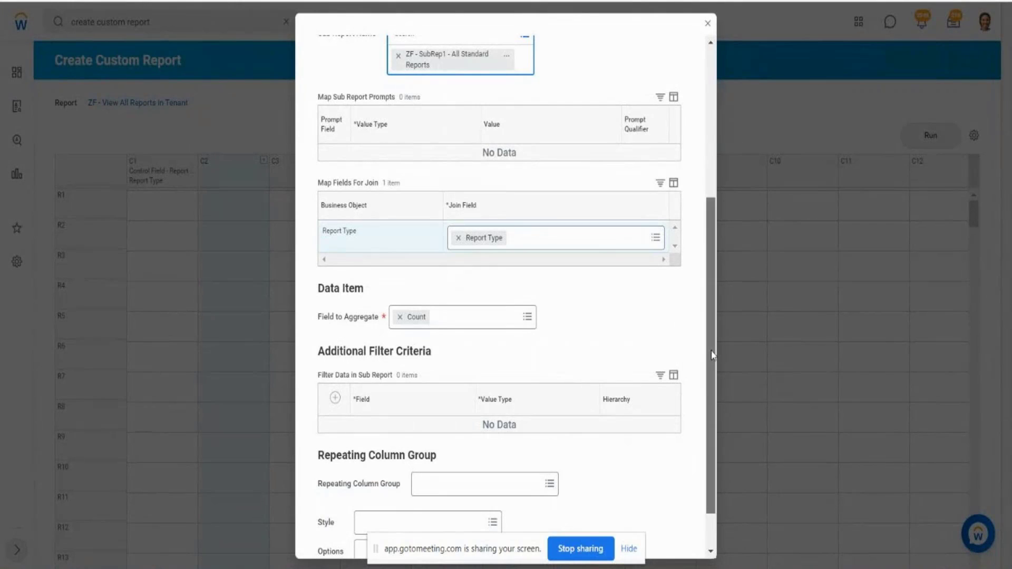
# - Compare C2's Field to Aggregate with the summarization type in ZF - SubRep1 - All Standard Reports, and confirm the column's data definition
pyautogui.scroll(2, 714, 293)
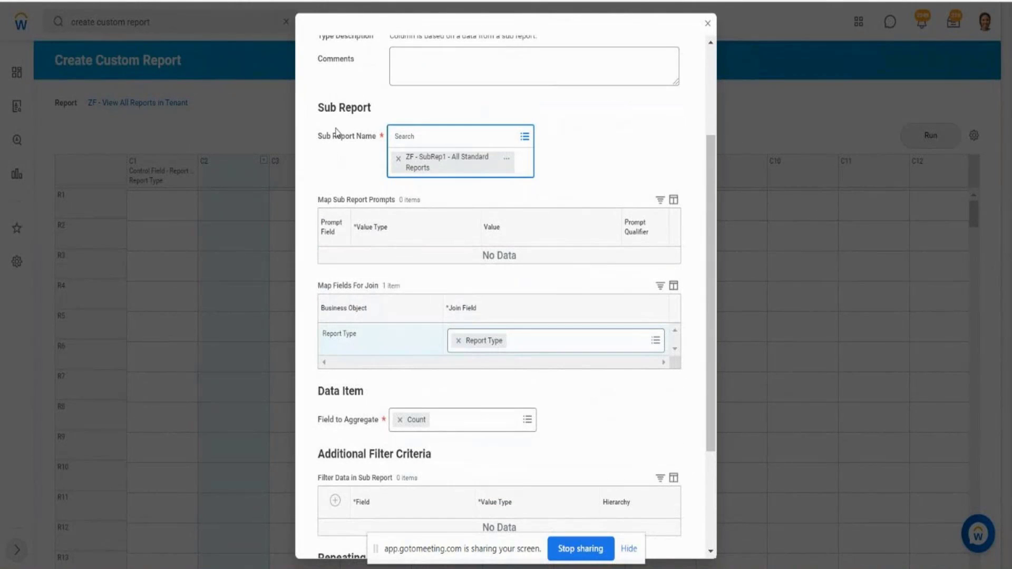
pyautogui.moveTo(336, 132); pyautogui.dragTo(451, 150)
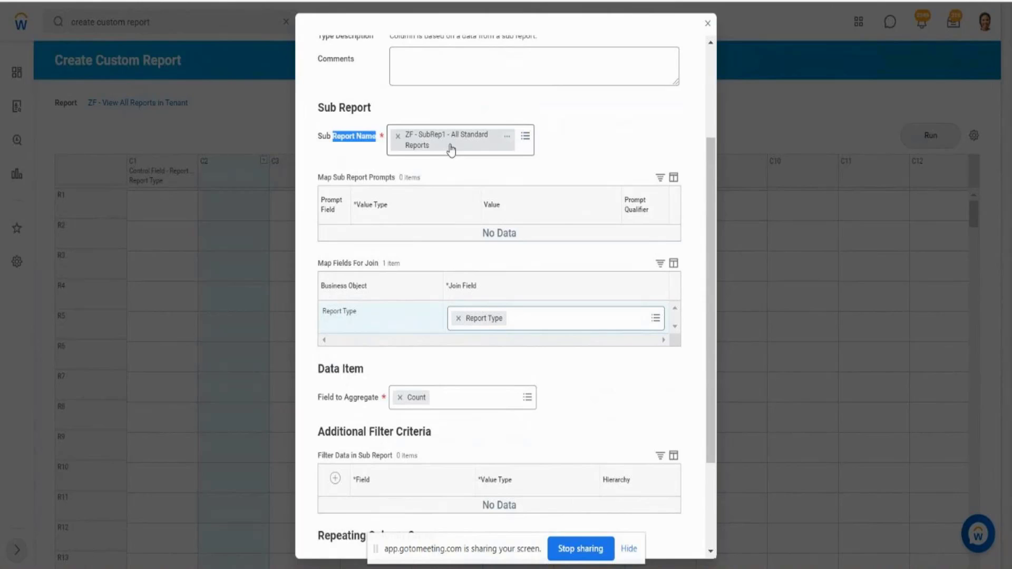
pyautogui.moveTo(328, 401); pyautogui.dragTo(358, 402)
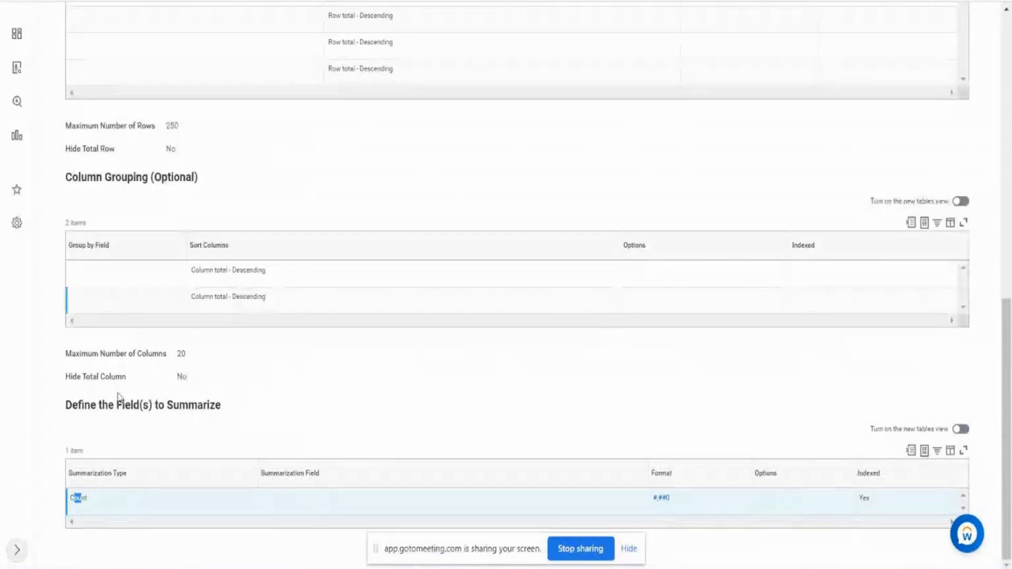
pyautogui.click(73, 500)
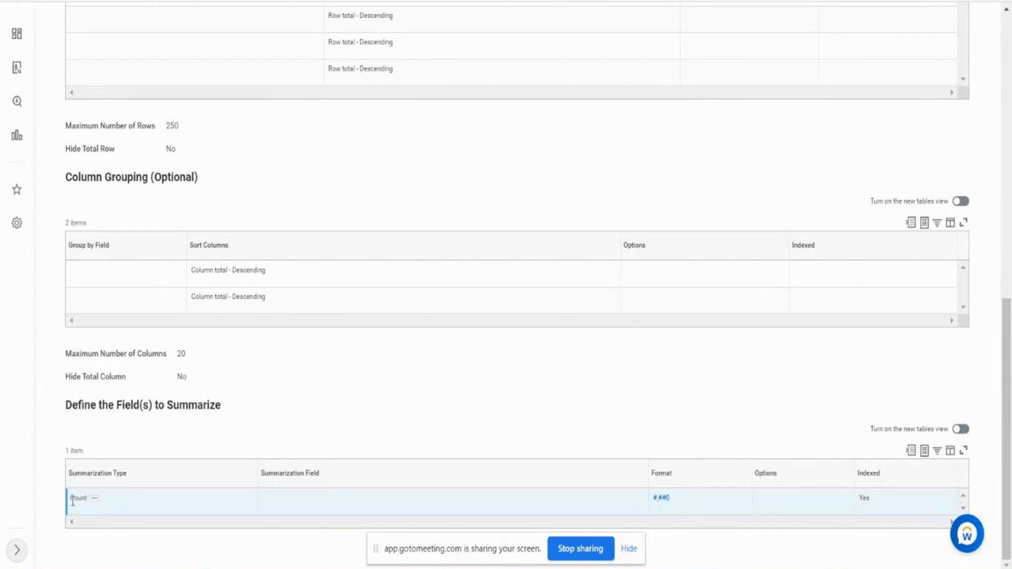
pyautogui.moveTo(73, 501); pyautogui.dragTo(86, 501)
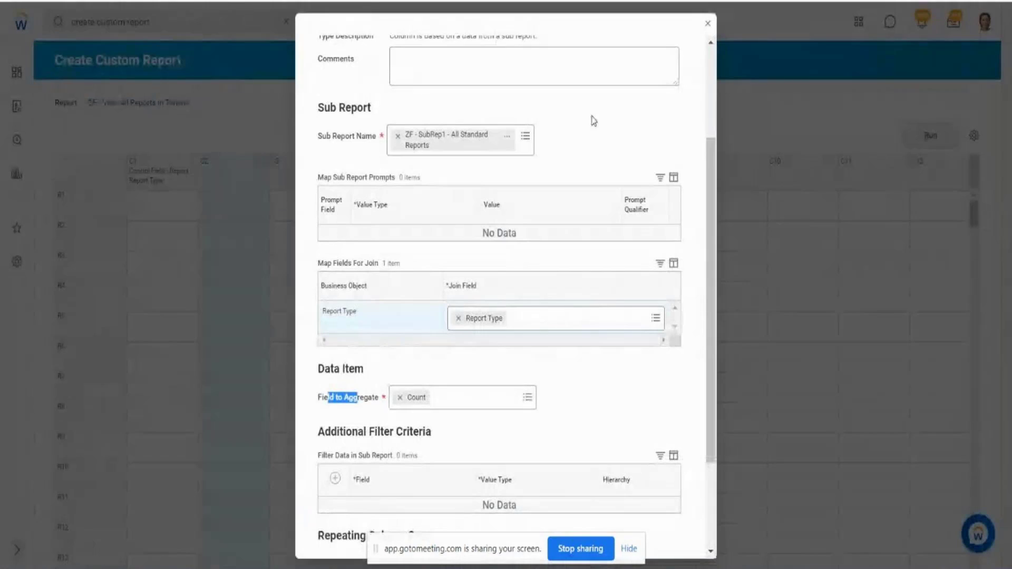
pyautogui.scroll(-3, 722, 341)
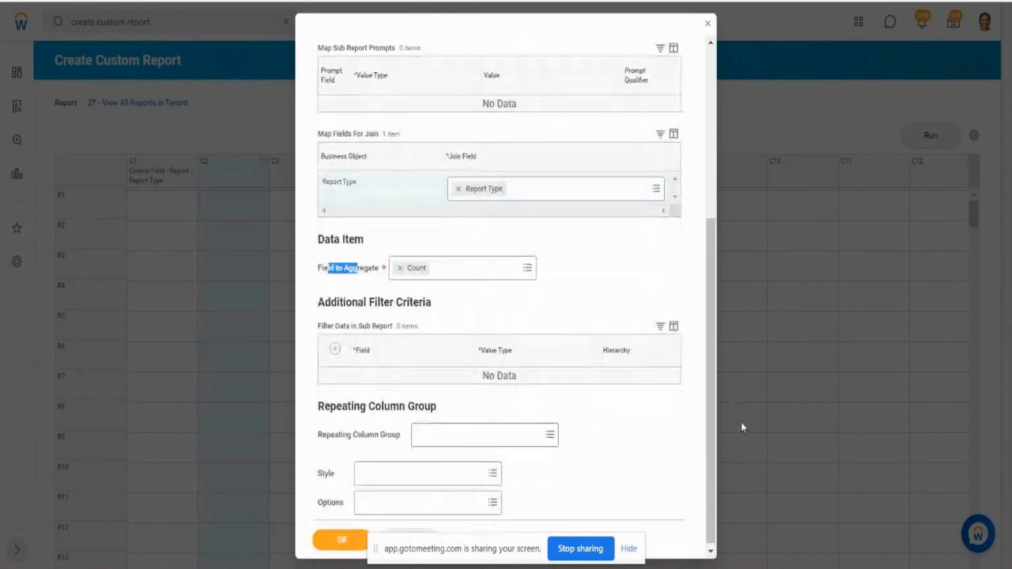
pyautogui.click(340, 543)
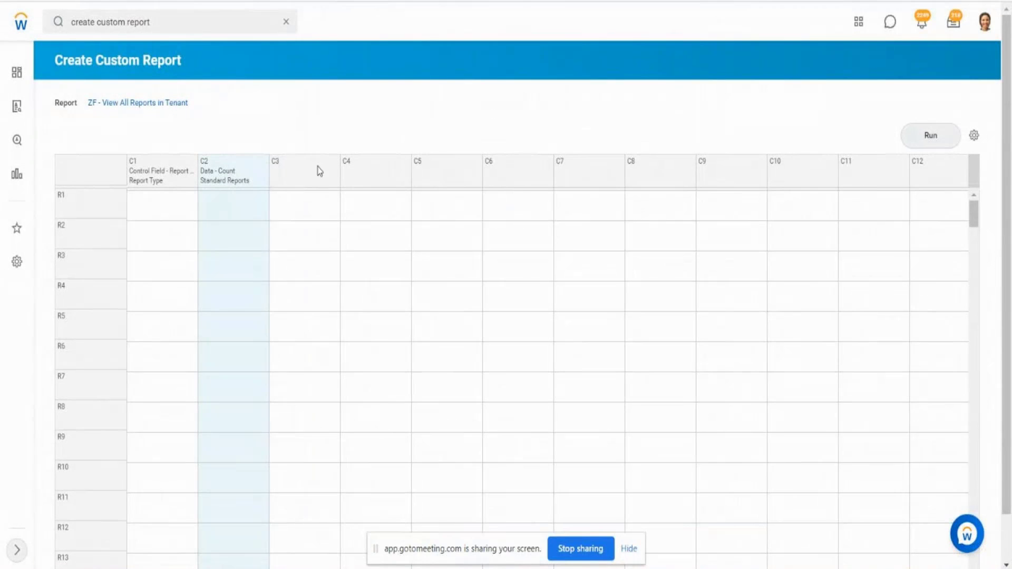
# - Define column C3 as a Data column named Custom Reports Count, with ZF - SubRep2 - All Custom Reports as its sub report
pyautogui.click(319, 170)
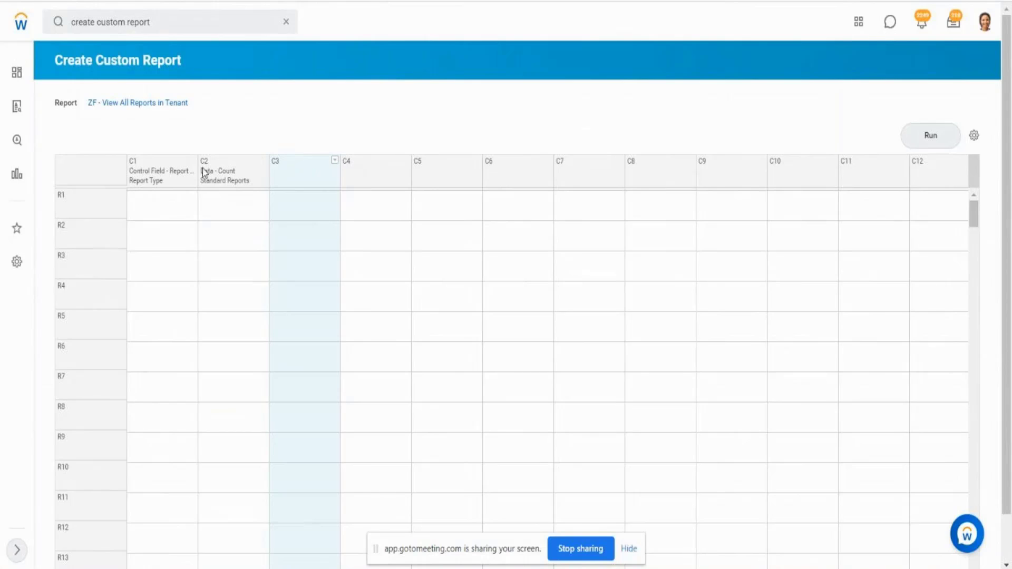
pyautogui.click(253, 182)
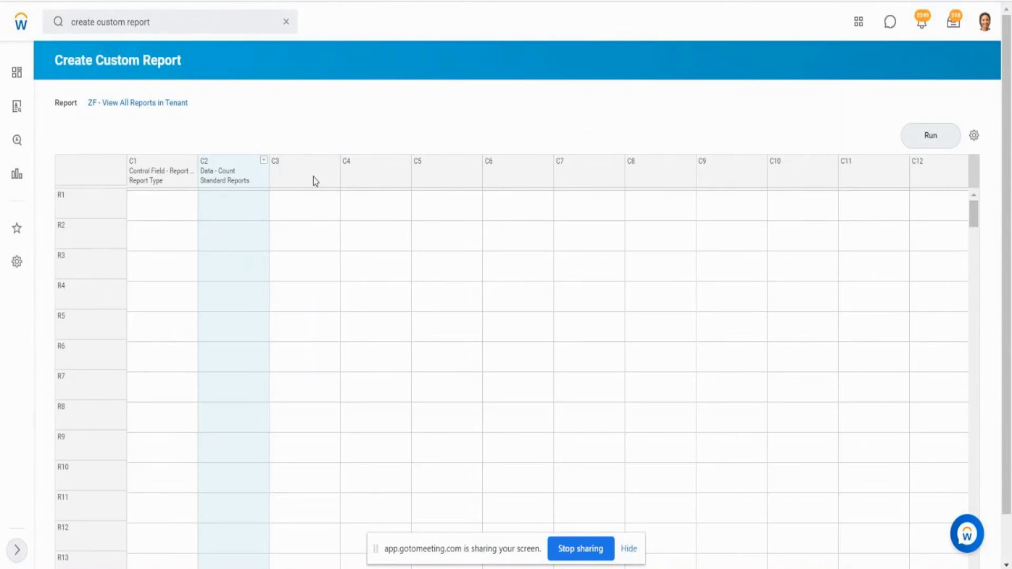
pyautogui.click(328, 173)
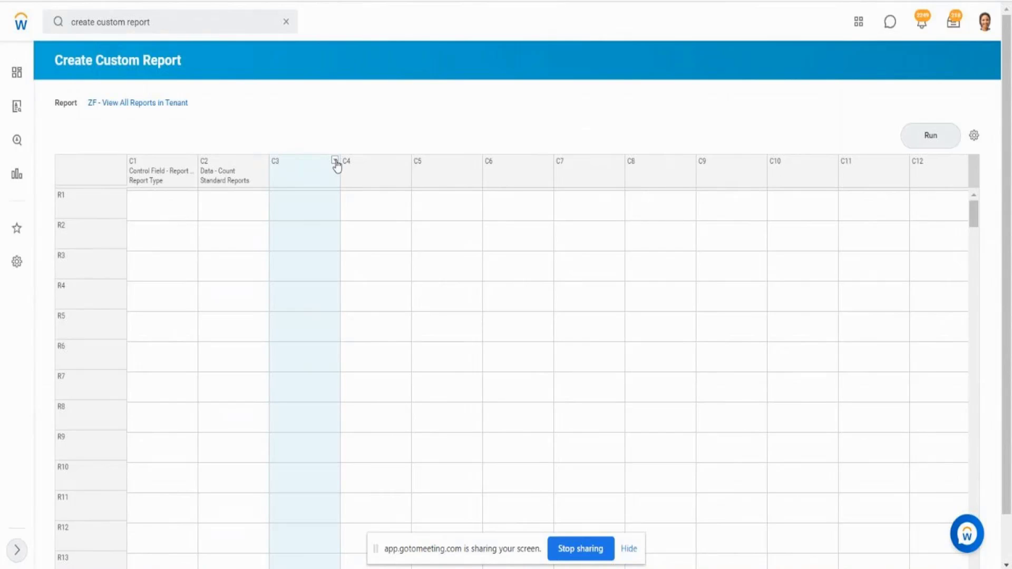
pyautogui.click(336, 161)
pyautogui.moveTo(375, 199)
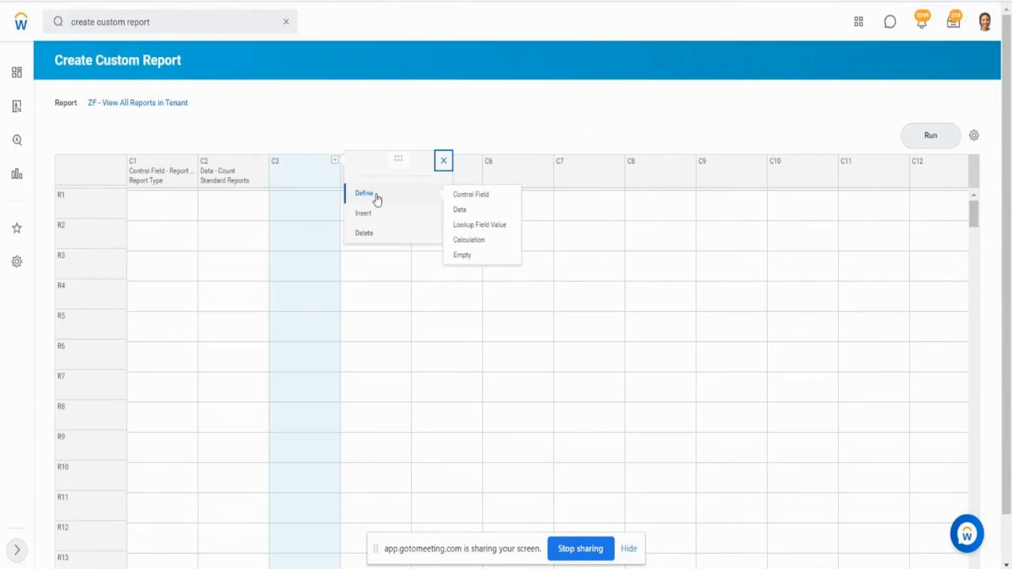
pyautogui.click(461, 211)
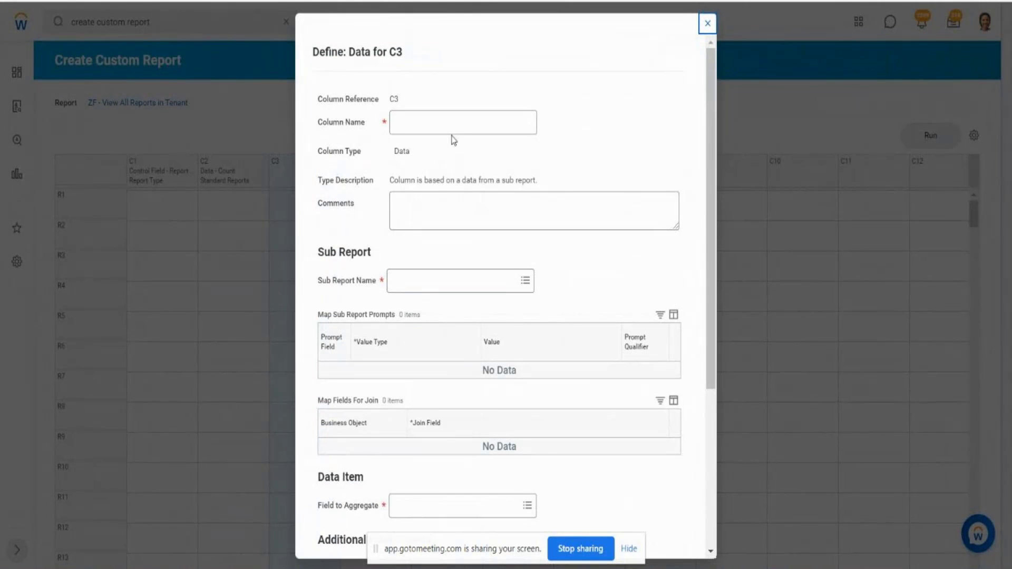
pyautogui.click(446, 129)
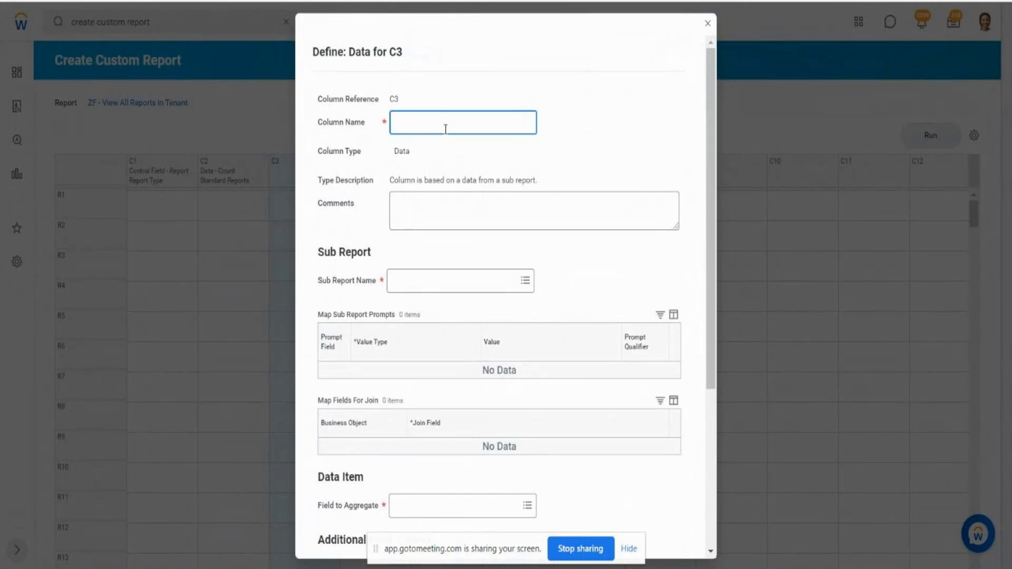
pyautogui.write('Custom Reports Count')
pyautogui.click(410, 281)
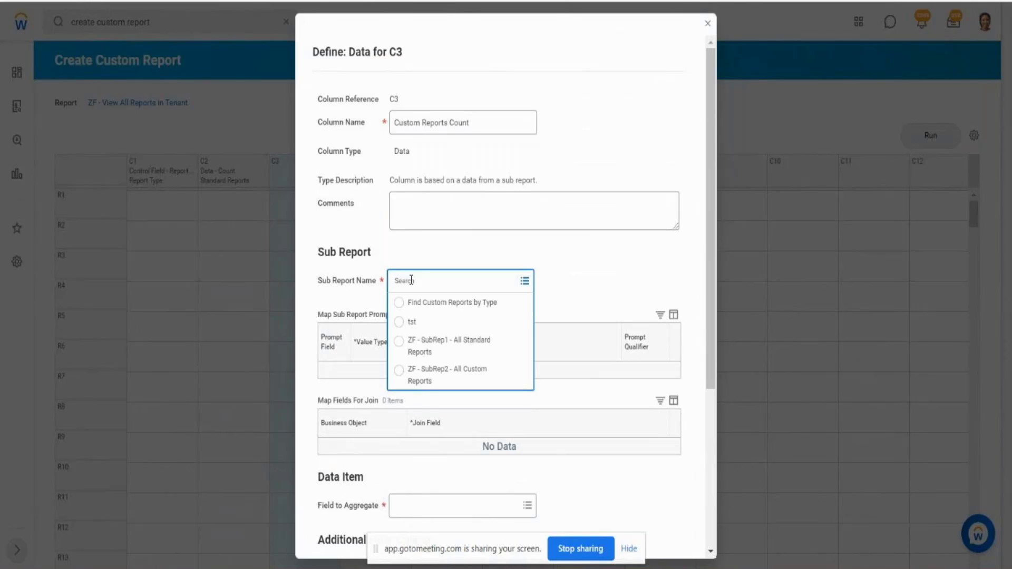
pyautogui.click(471, 383)
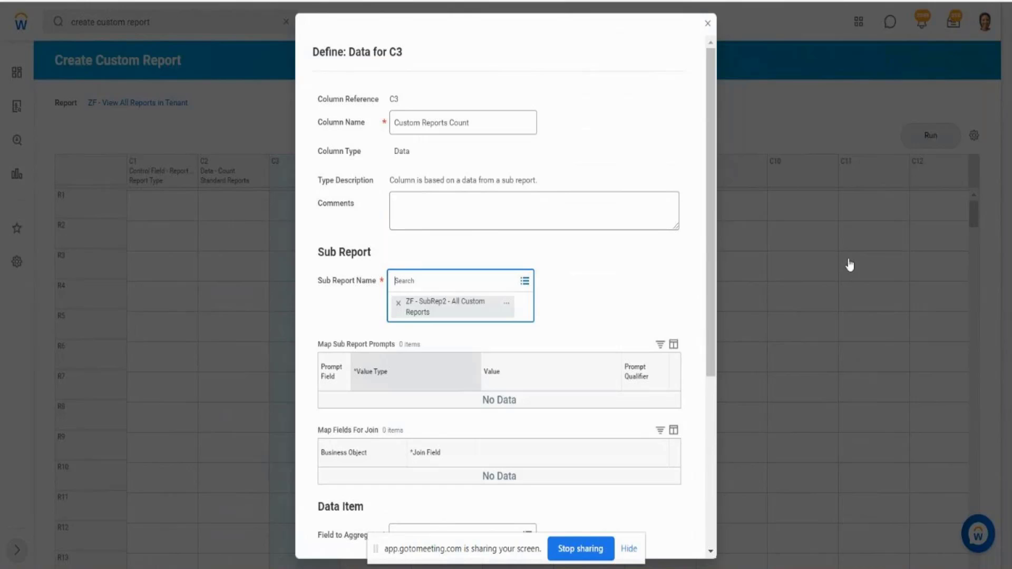
# - Review column C3's join field mapping and list the available options for its Field to Aggregate
pyautogui.scroll(-3, 743, 425)
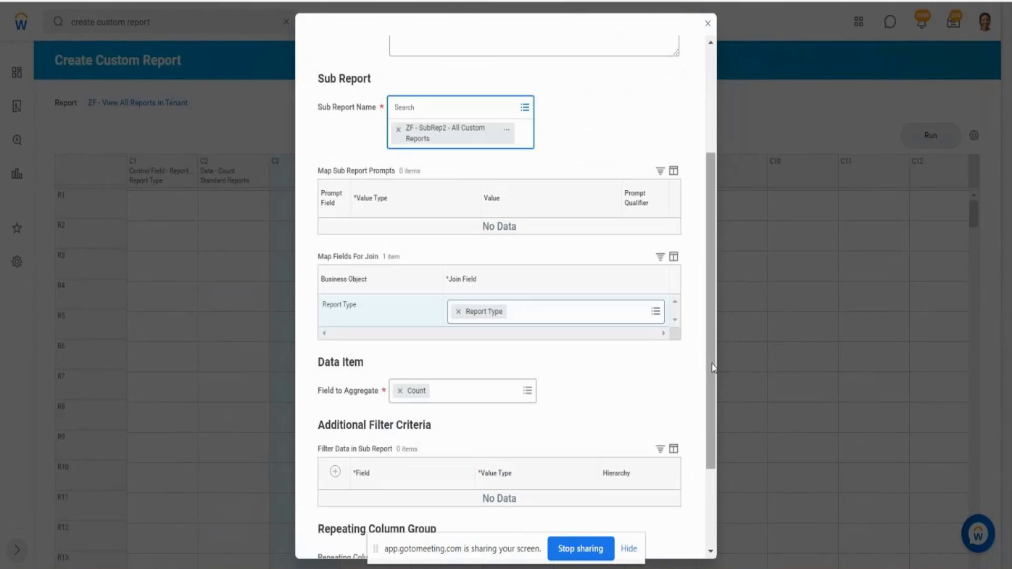
pyautogui.scroll(-1, 717, 382)
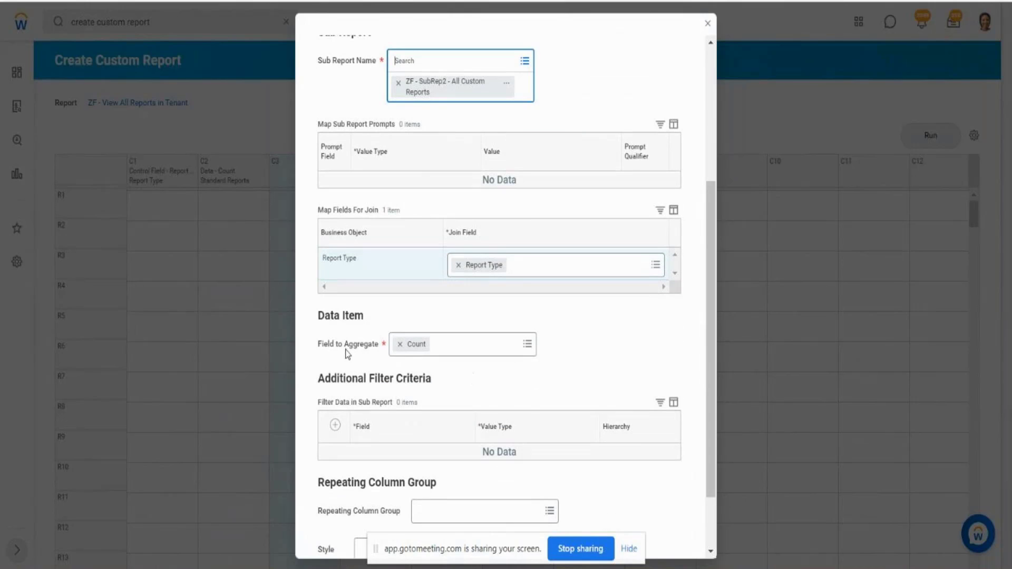
pyautogui.scroll(-1, 351, 355)
pyautogui.moveTo(346, 355); pyautogui.dragTo(372, 326)
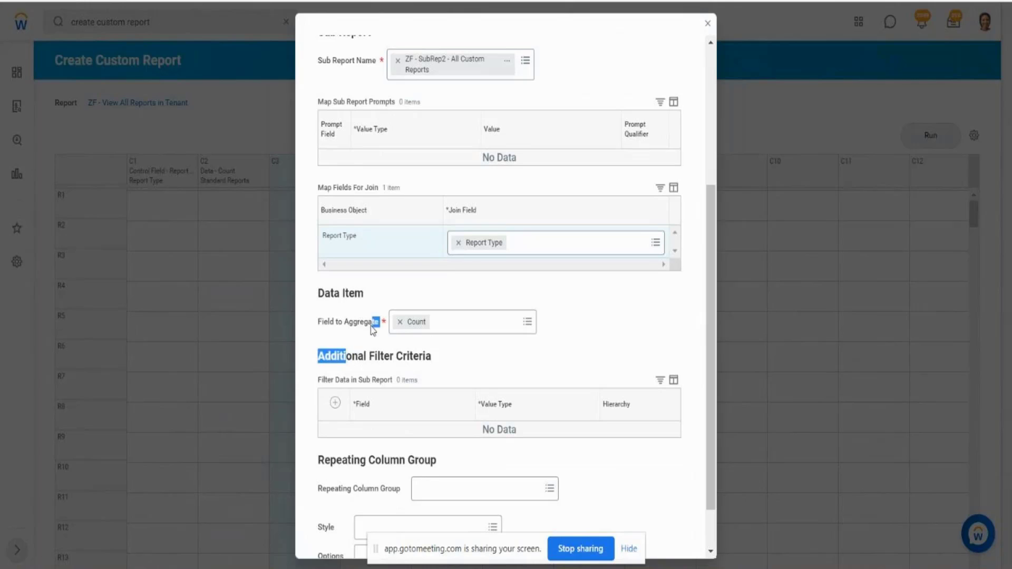
pyautogui.click(527, 322)
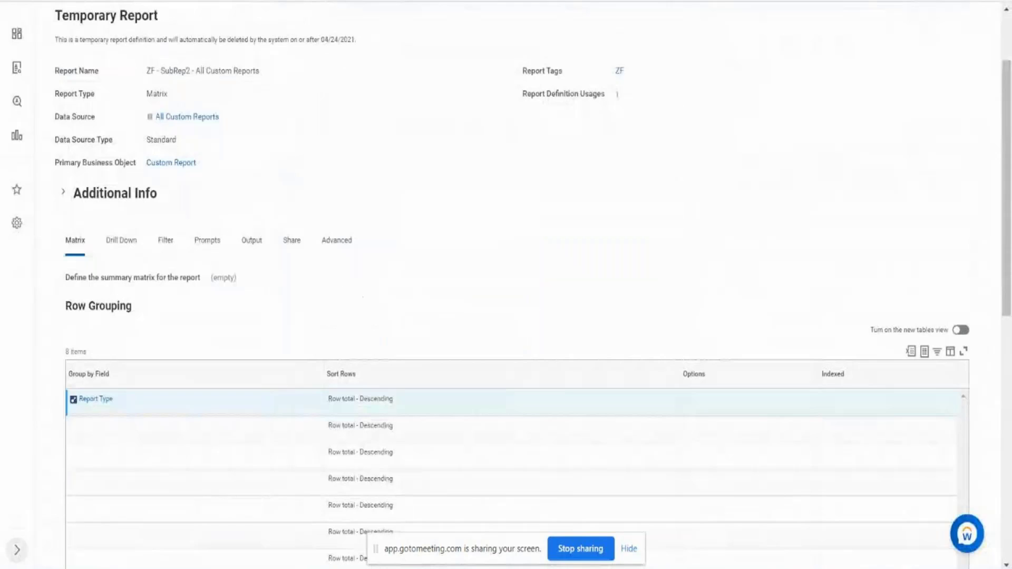
# - Check the fields to summarize in ZF - SubRep2 - All Custom Reports, and confirm C3's data definition with Count as the aggregate
pyautogui.scroll(-10, 547, 245)
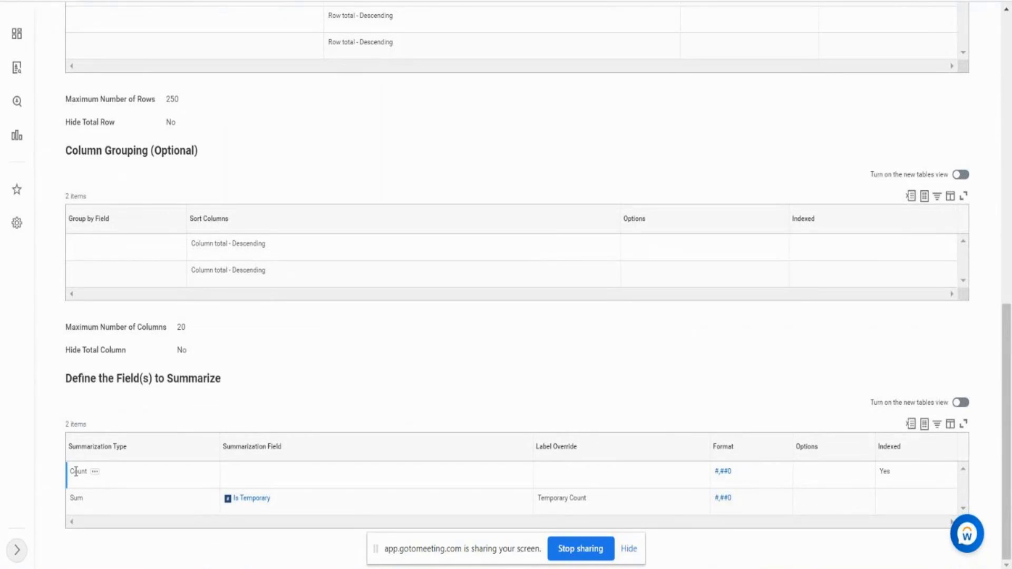
pyautogui.moveTo(74, 471); pyautogui.dragTo(93, 475)
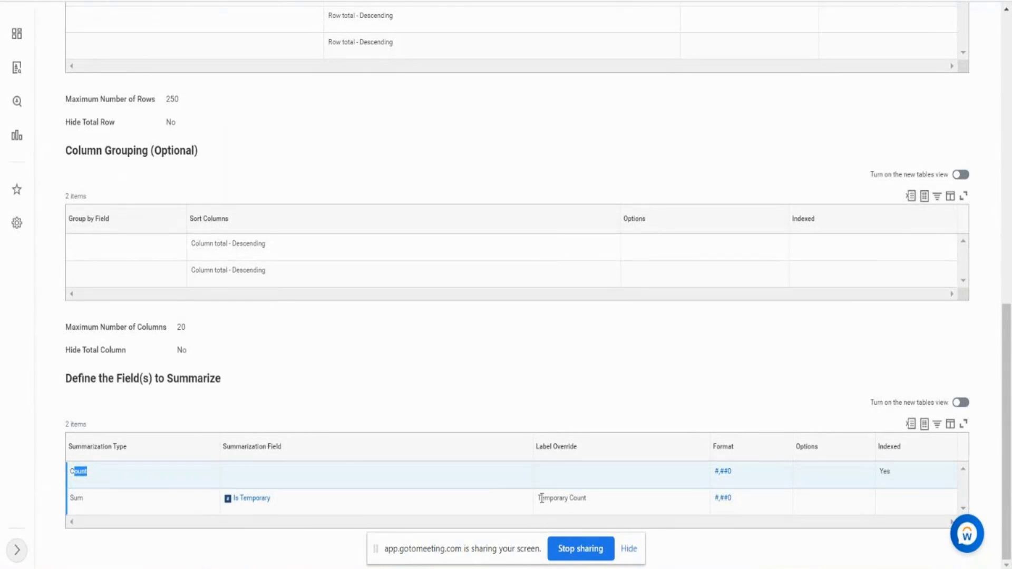
pyautogui.moveTo(541, 498); pyautogui.dragTo(583, 505)
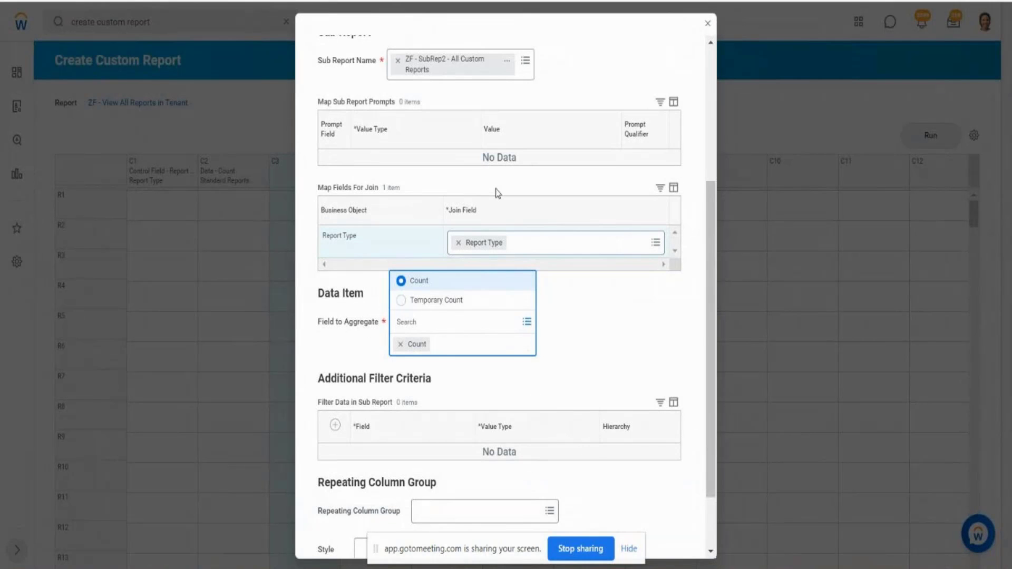
pyautogui.click(585, 296)
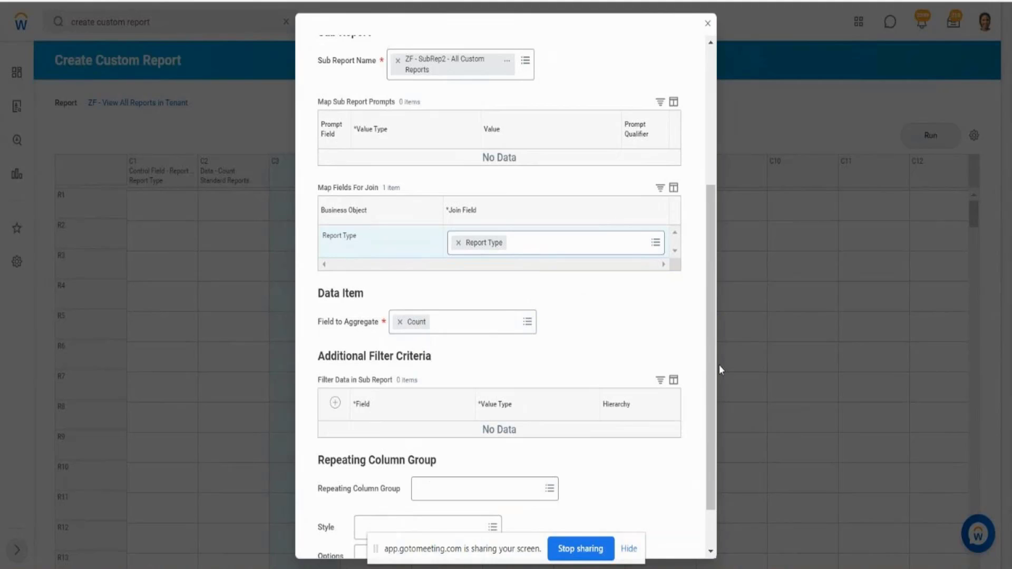
pyautogui.scroll(-2, 719, 365)
pyautogui.click(352, 541)
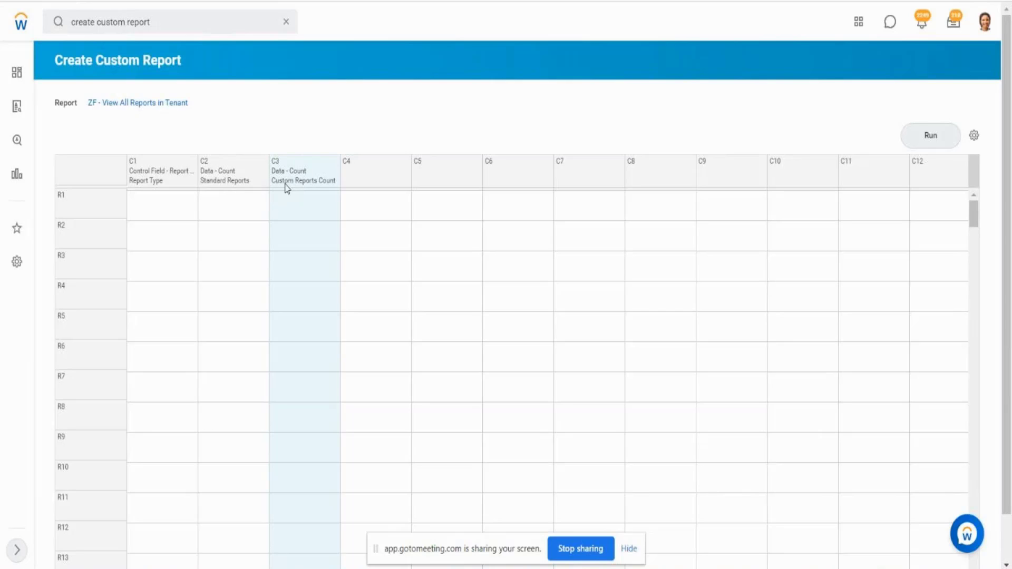
# - Rename column C2 as Standard Reports Count and save its definition
pyautogui.click(248, 177)
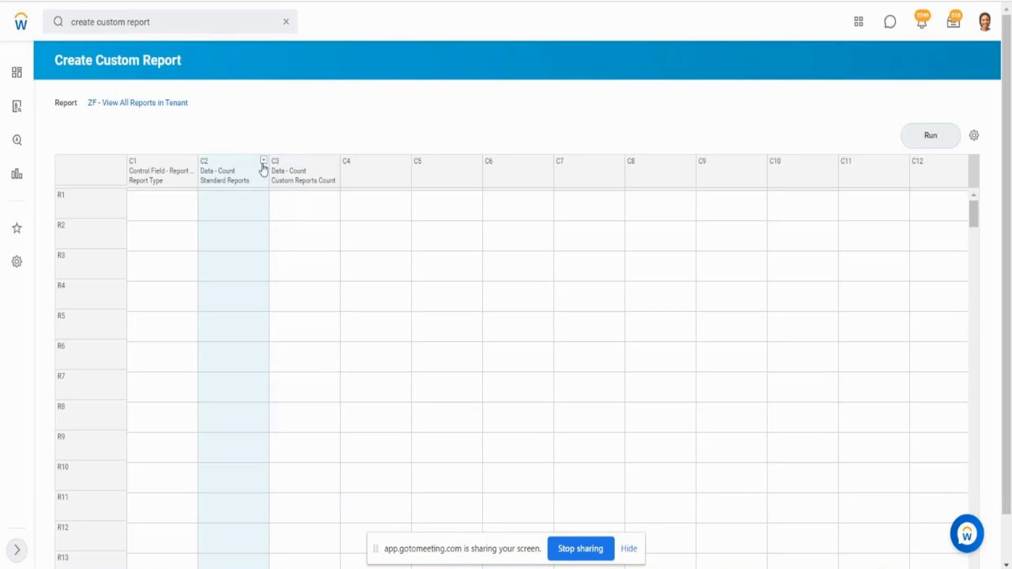
pyautogui.click(264, 161)
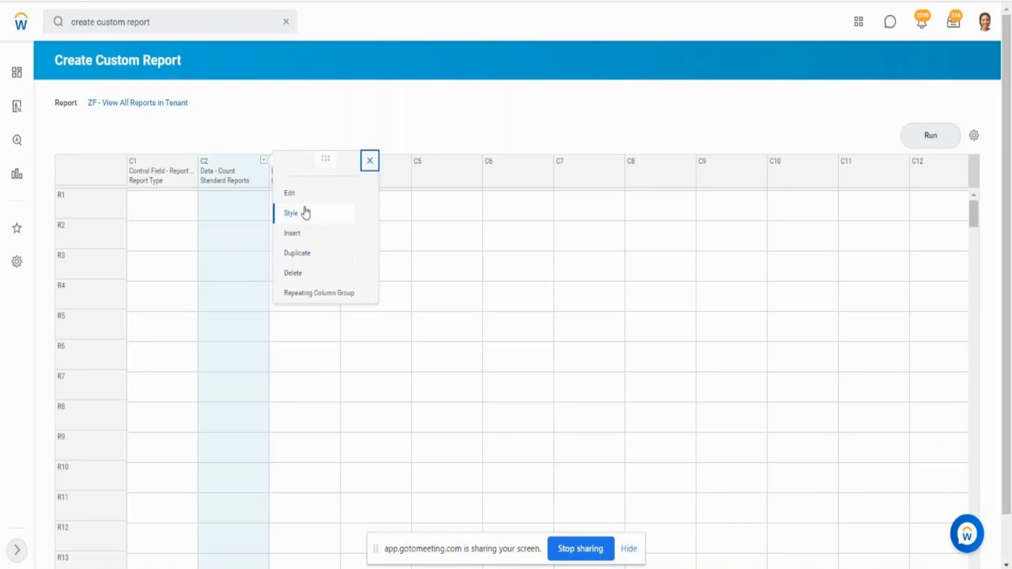
pyautogui.click(298, 199)
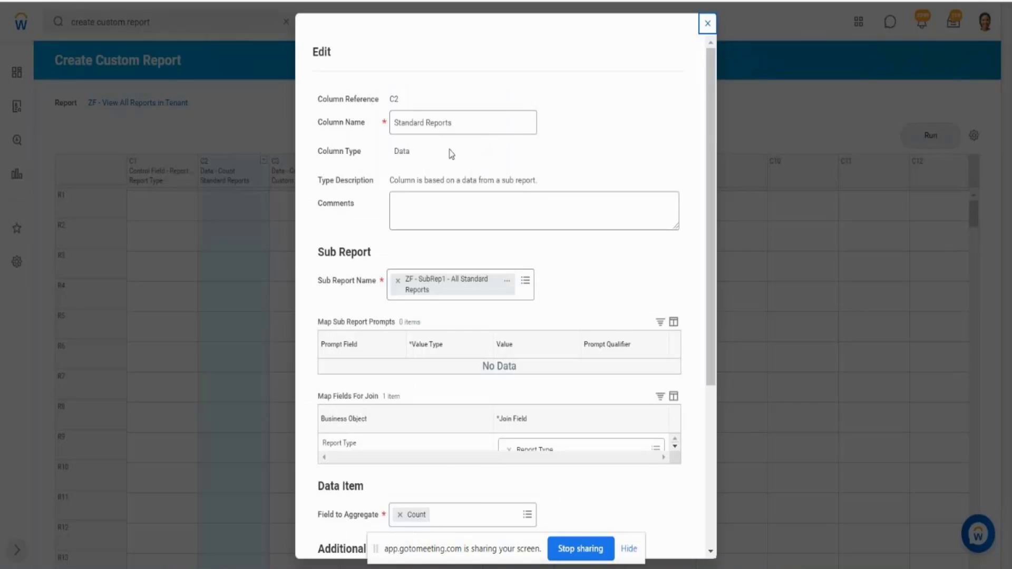
pyautogui.click(464, 121)
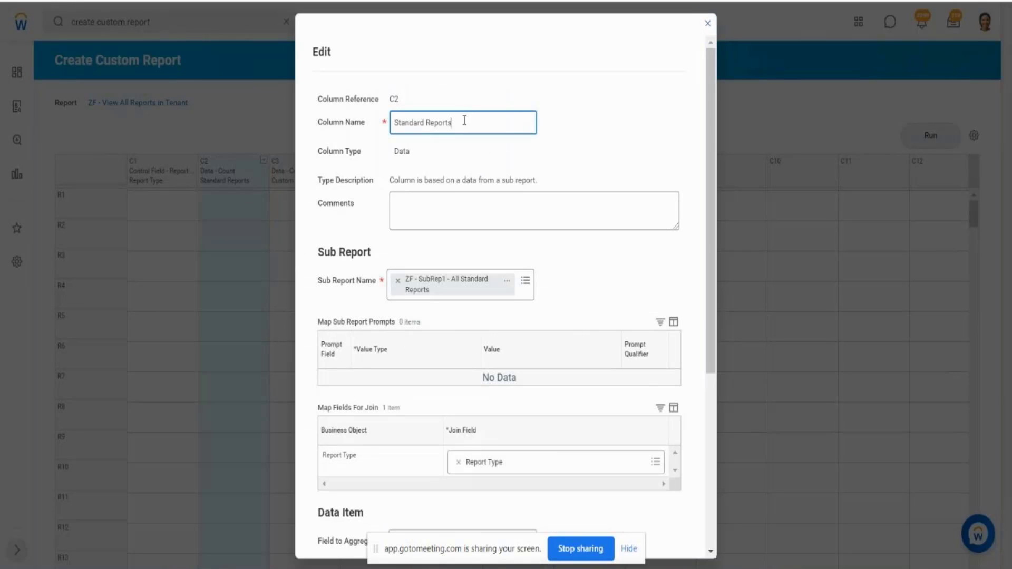
pyautogui.write('Count')
pyautogui.moveTo(477, 123); pyautogui.dragTo(399, 123)
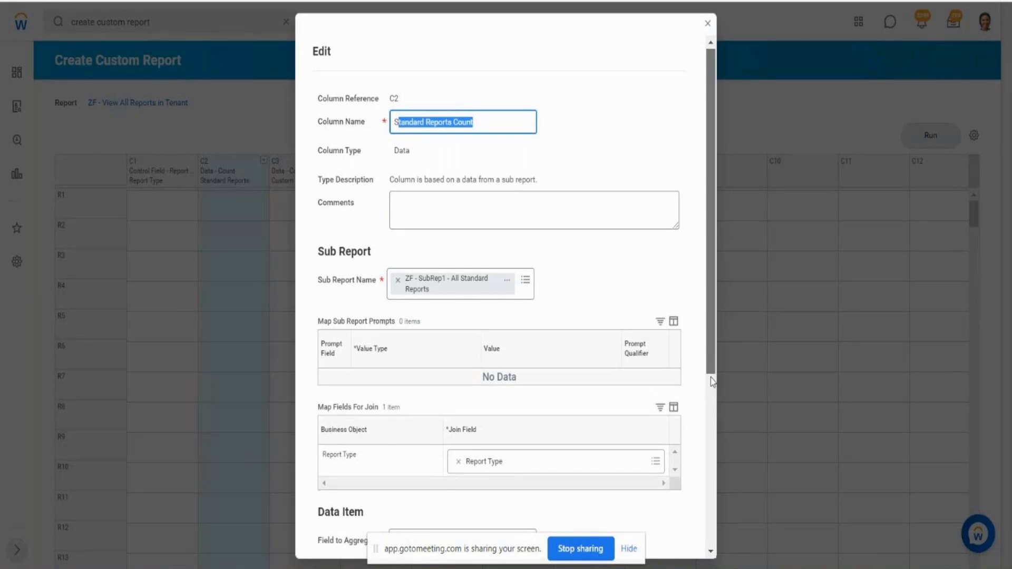
pyautogui.moveTo(712, 383); pyautogui.dragTo(711, 550)
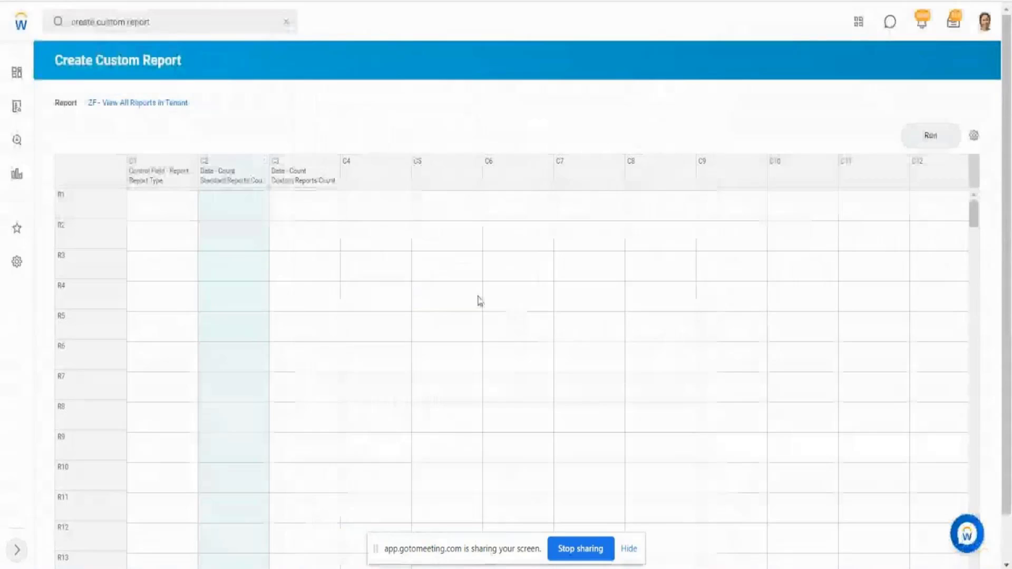
pyautogui.click(325, 178)
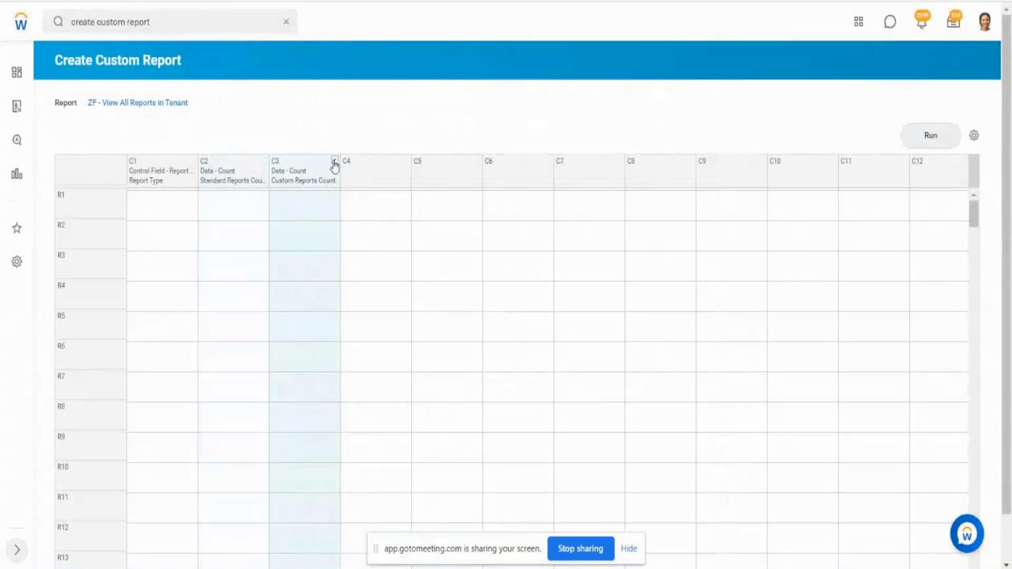
pyautogui.click(377, 168)
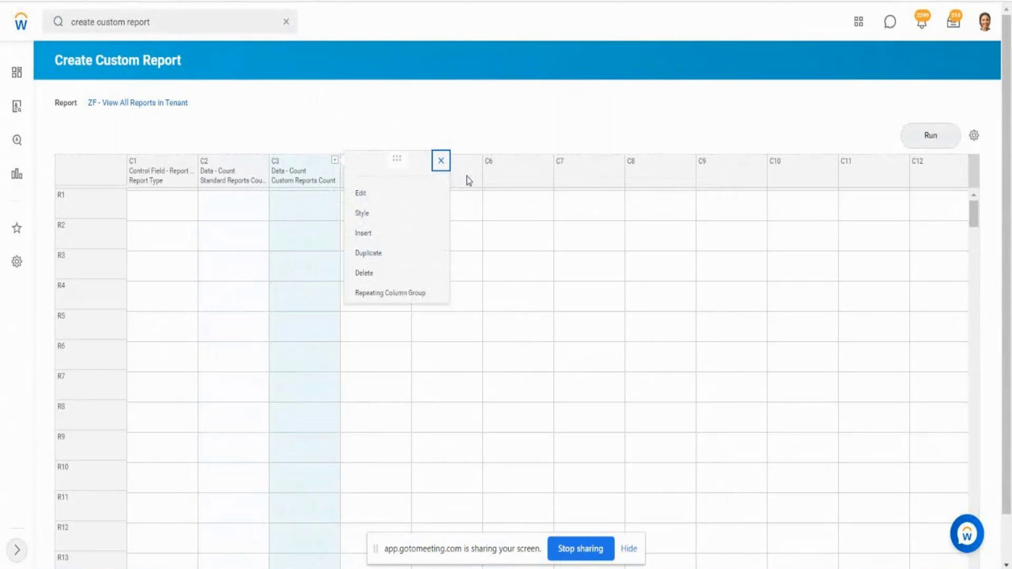
pyautogui.click(564, 88)
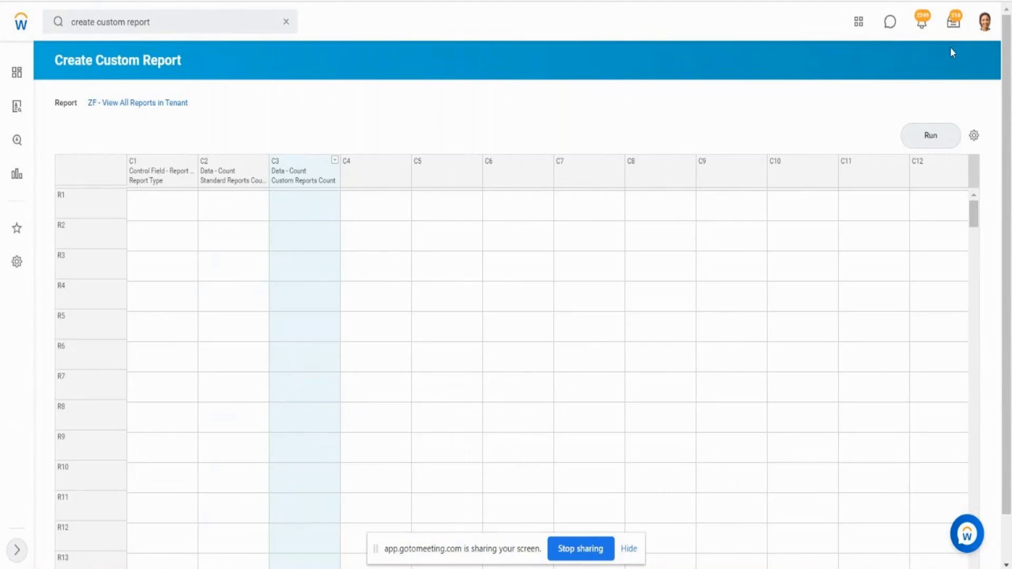
# - Run the composite report ZF - View All Reports in Tenant
pyautogui.click(931, 136)
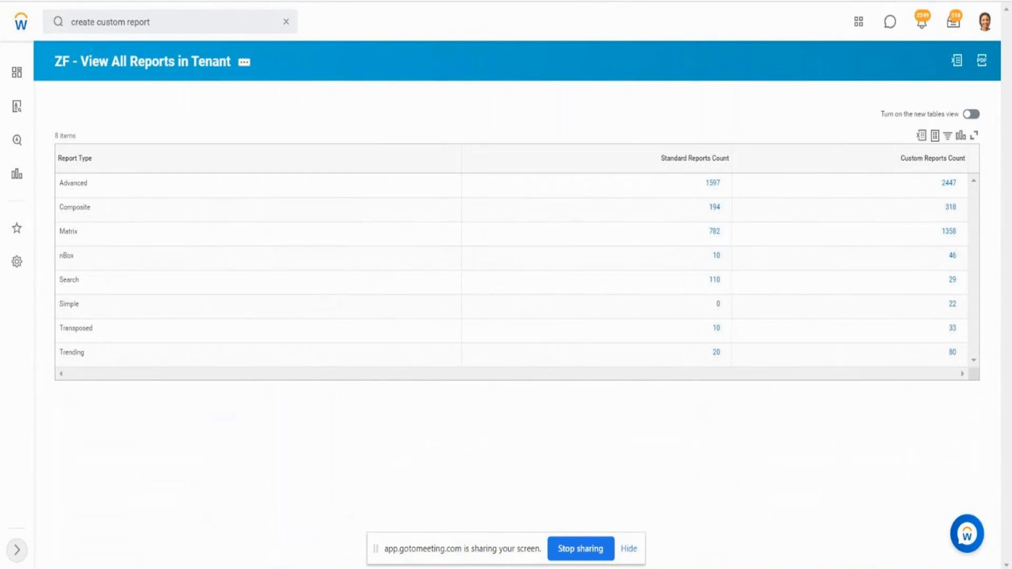
# - Run the subreport ZF - SubRep1 - All Standard Reports from its report definition
pyautogui.hotkey('ctrl', 'Tab')
pyautogui.click(1005, 30)
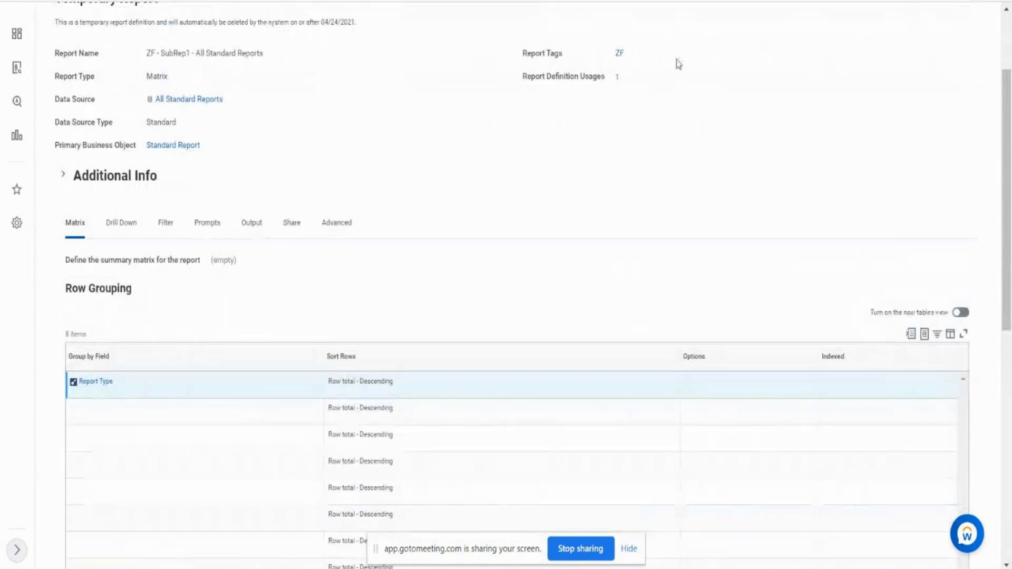
pyautogui.click(1005, 43)
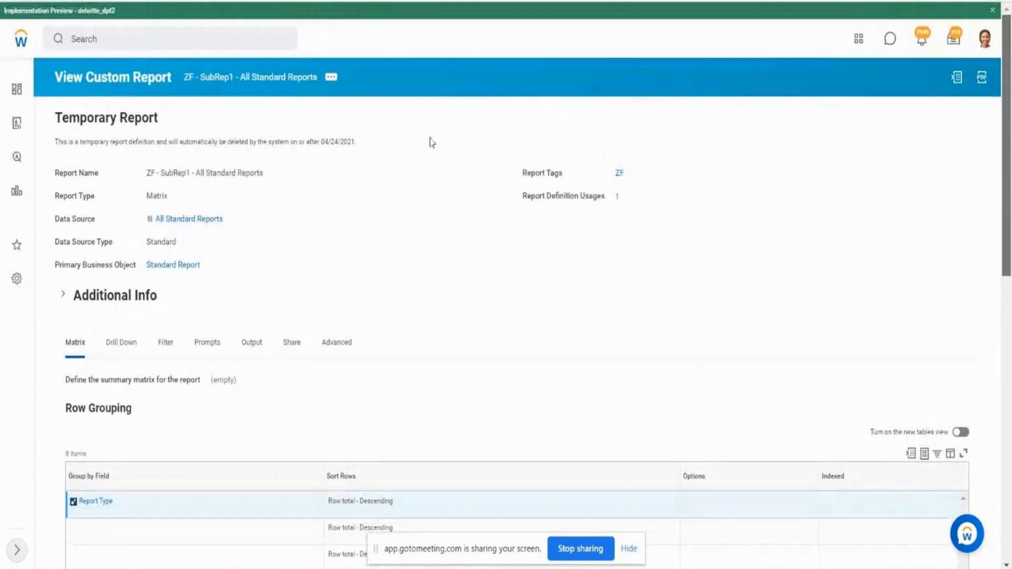
pyautogui.click(331, 77)
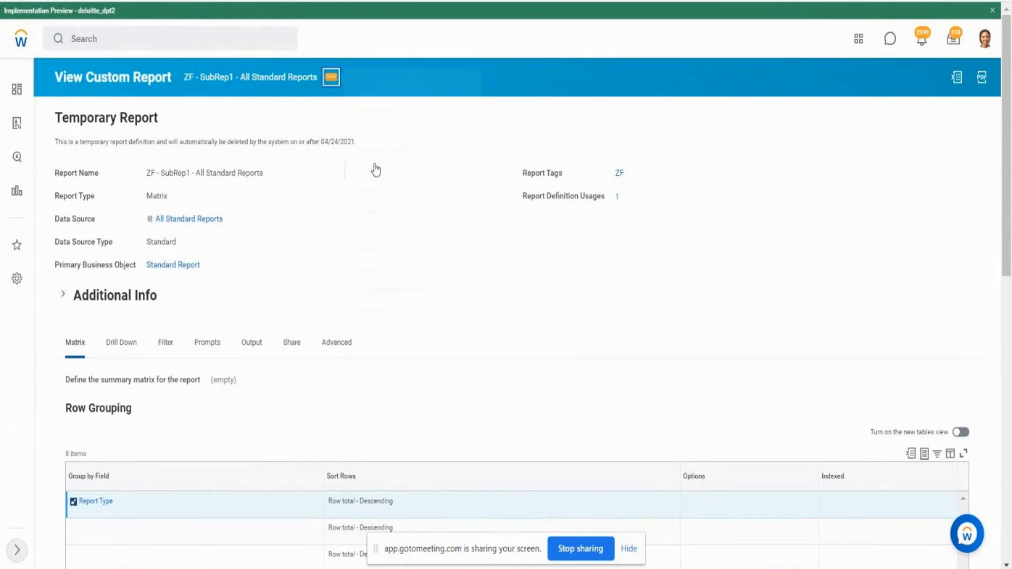
pyautogui.moveTo(375, 169)
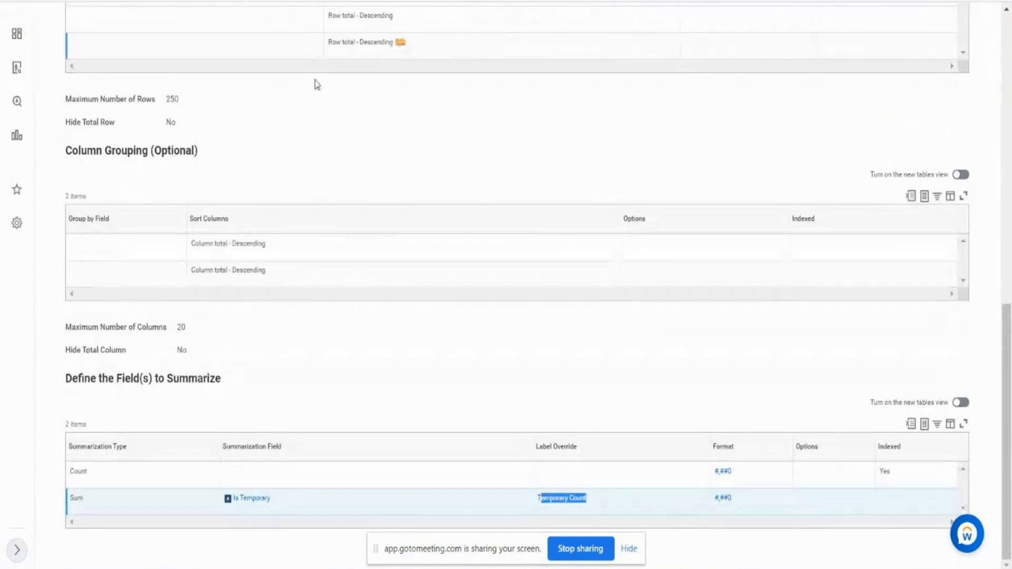
# - Run the subreport ZF - SubRep2 - All Custom Reports from its report definition
pyautogui.click(1008, 37)
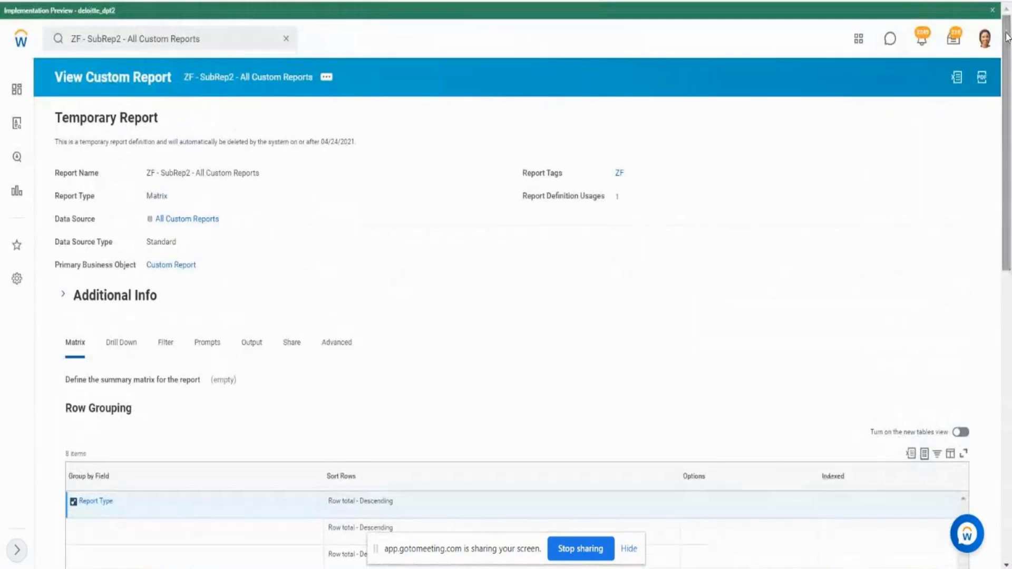
pyautogui.click(327, 83)
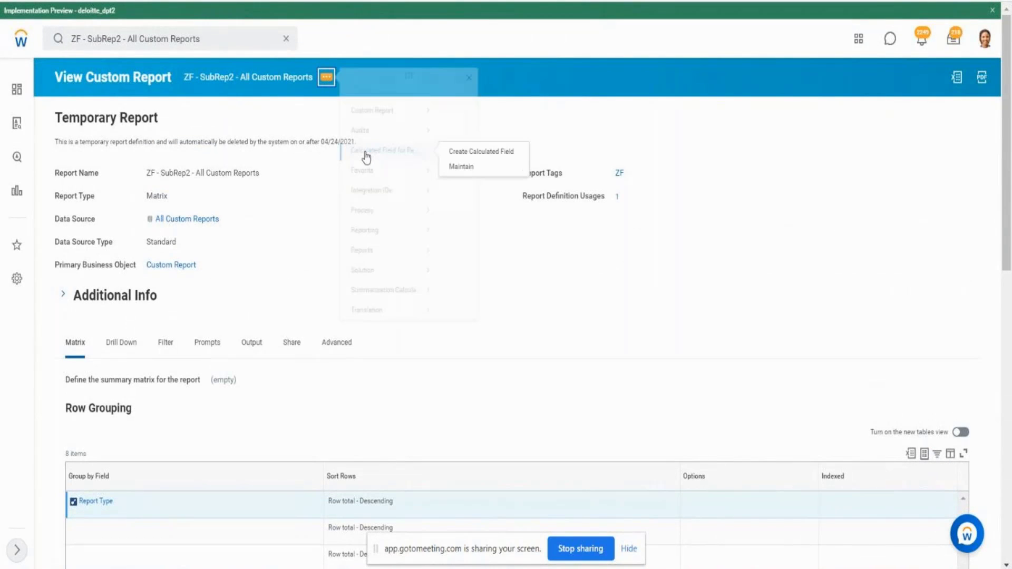
pyautogui.moveTo(372, 127)
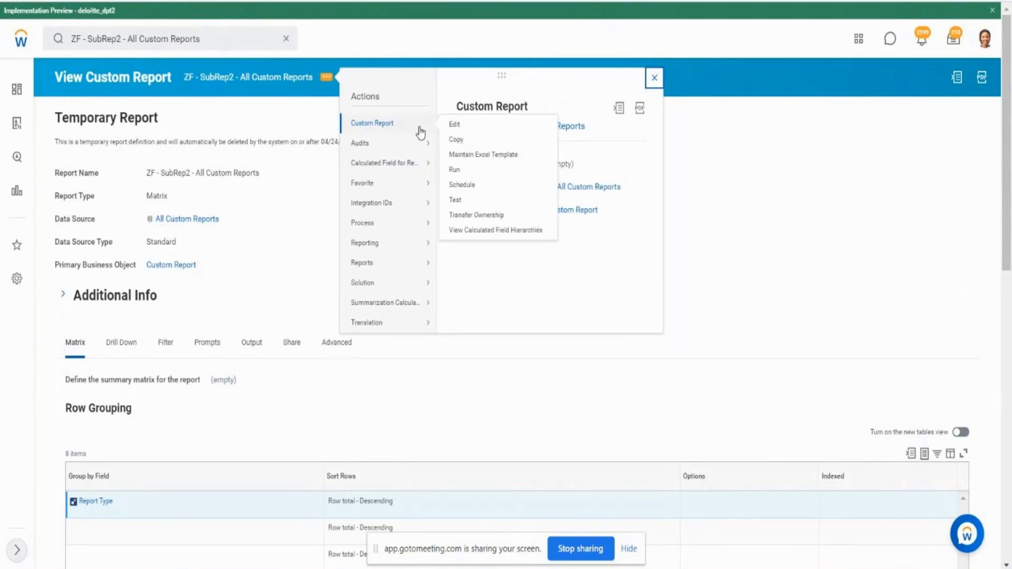
pyautogui.click(455, 170)
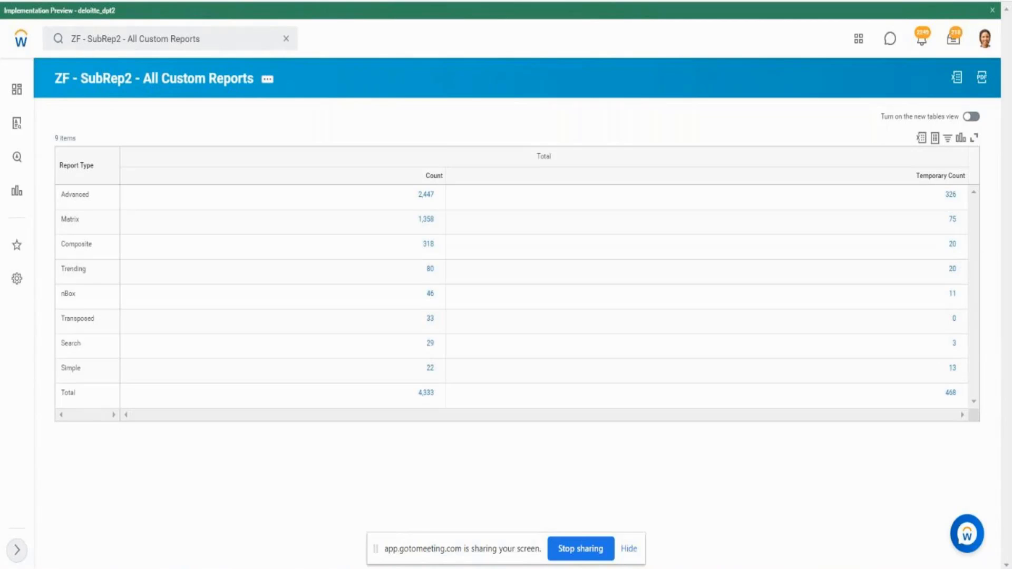
# - Compare the Advanced row's standard and custom report counts in the composite report with the Count values in both subreports
pyautogui.moveTo(416, 178); pyautogui.dragTo(433, 245)
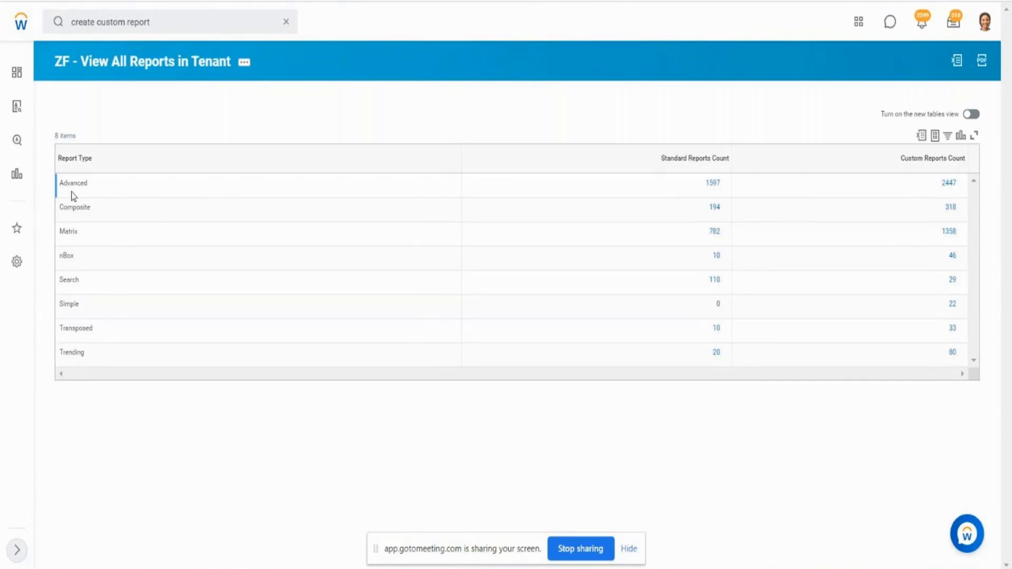
pyautogui.moveTo(64, 184); pyautogui.dragTo(84, 184)
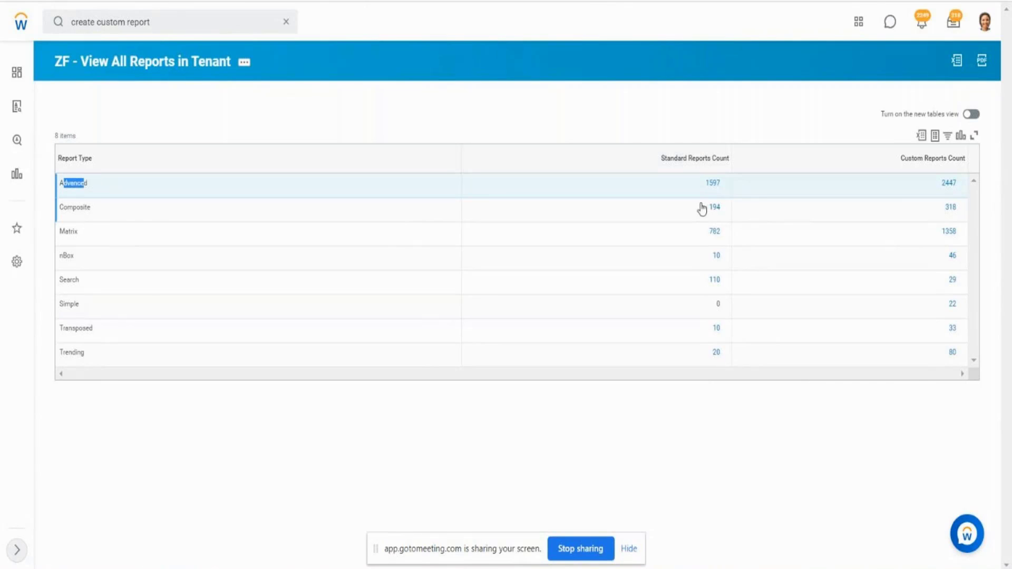
pyautogui.click(684, 165)
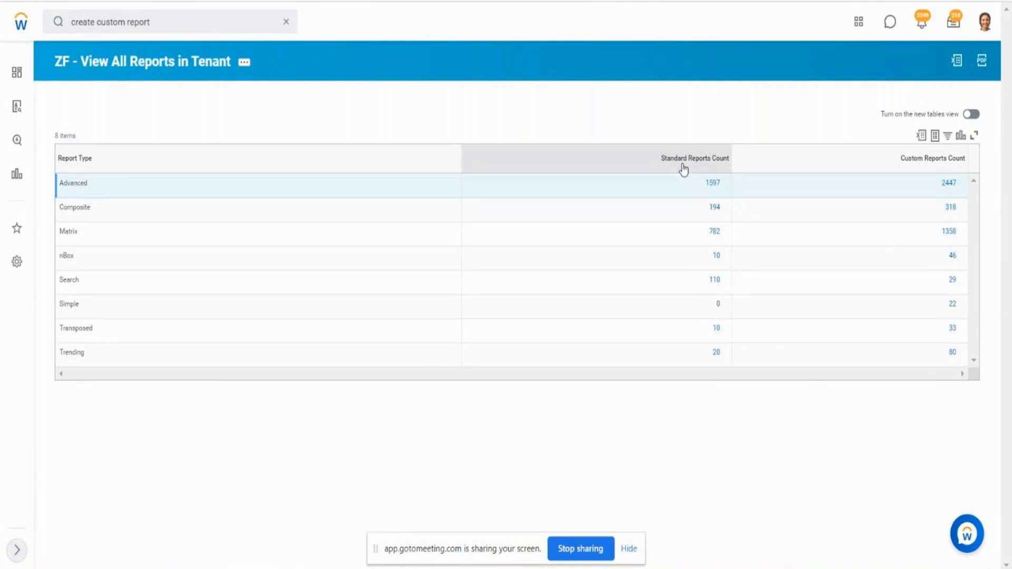
pyautogui.doubleClick(716, 161)
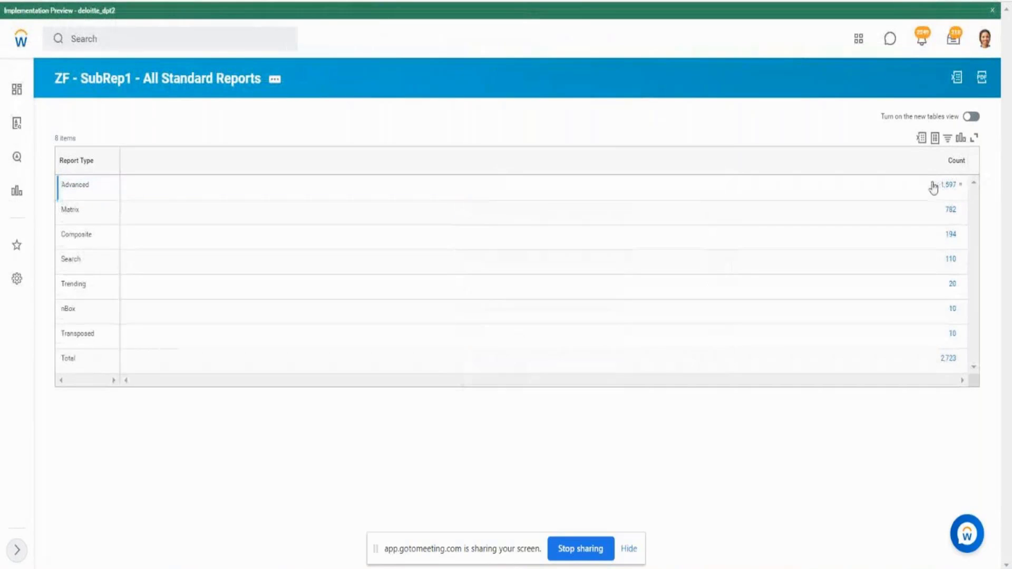
pyautogui.moveTo(933, 187); pyautogui.dragTo(961, 189)
pyautogui.click(972, 190)
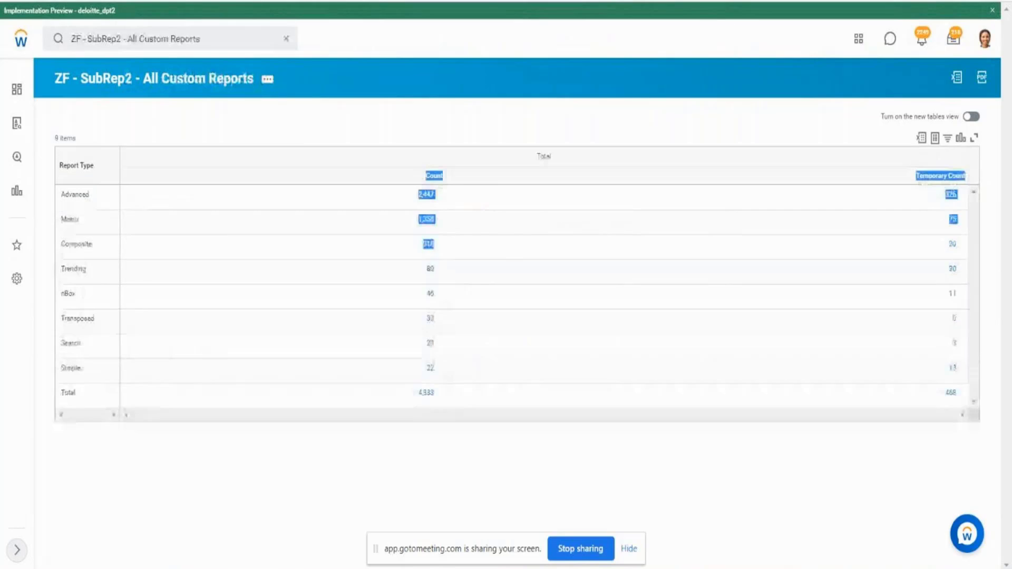
pyautogui.click(709, 125)
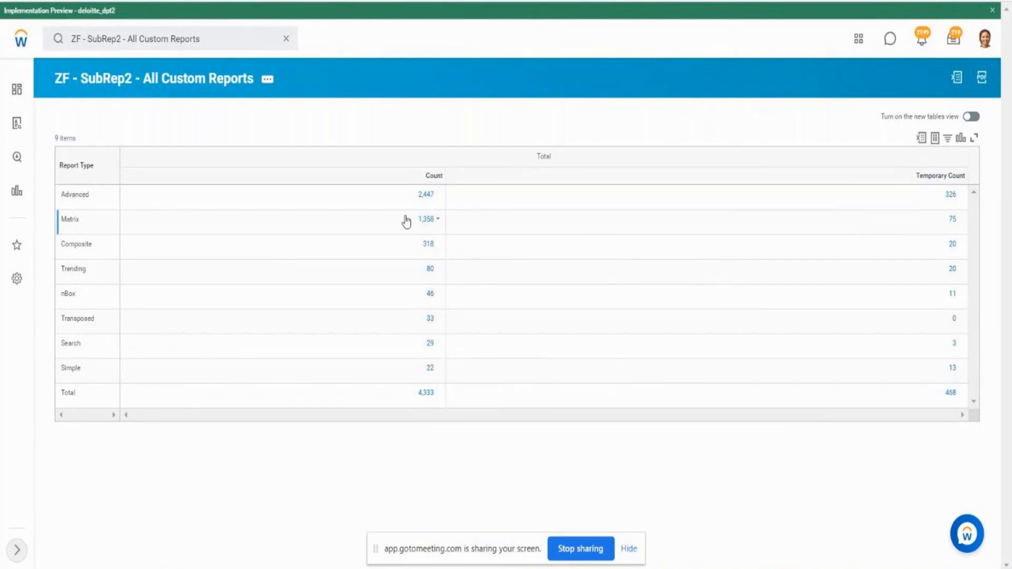
pyautogui.moveTo(406, 206); pyautogui.dragTo(443, 202)
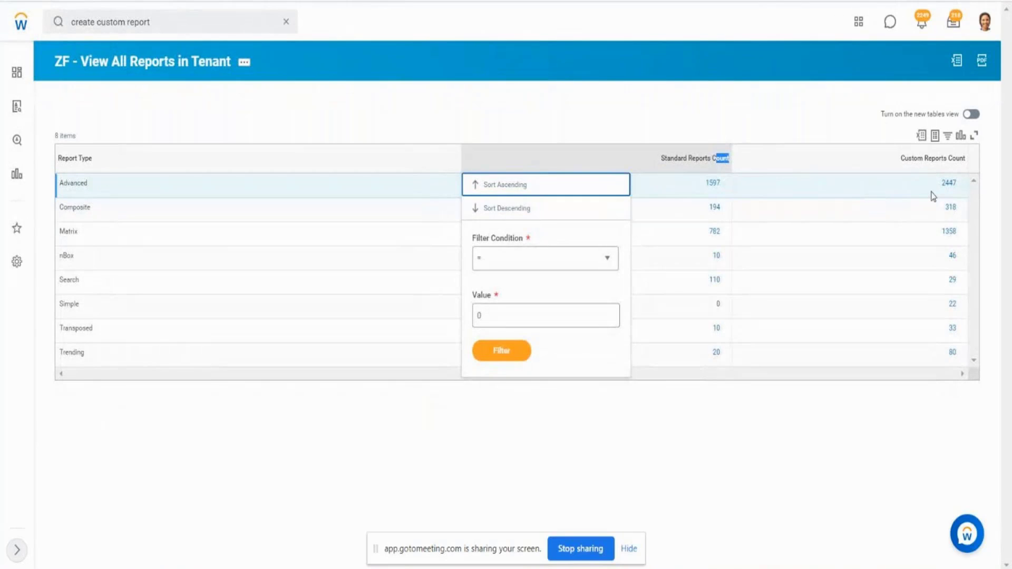
pyautogui.moveTo(931, 197); pyautogui.dragTo(963, 195)
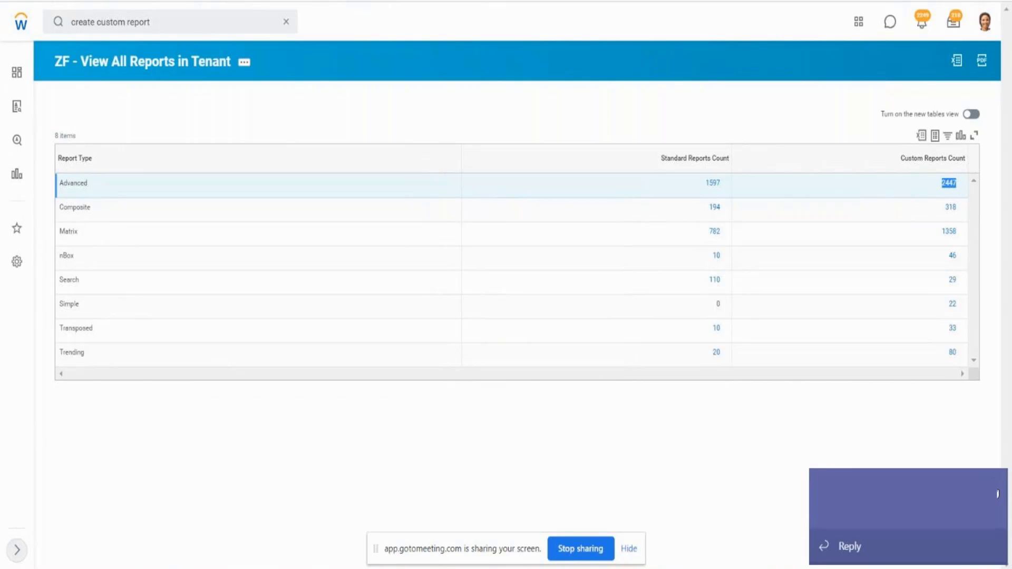
# - Rerun ZF - View All Reports in Tenant to review its columns, and return to the report's column layout
pyautogui.click(996, 491)
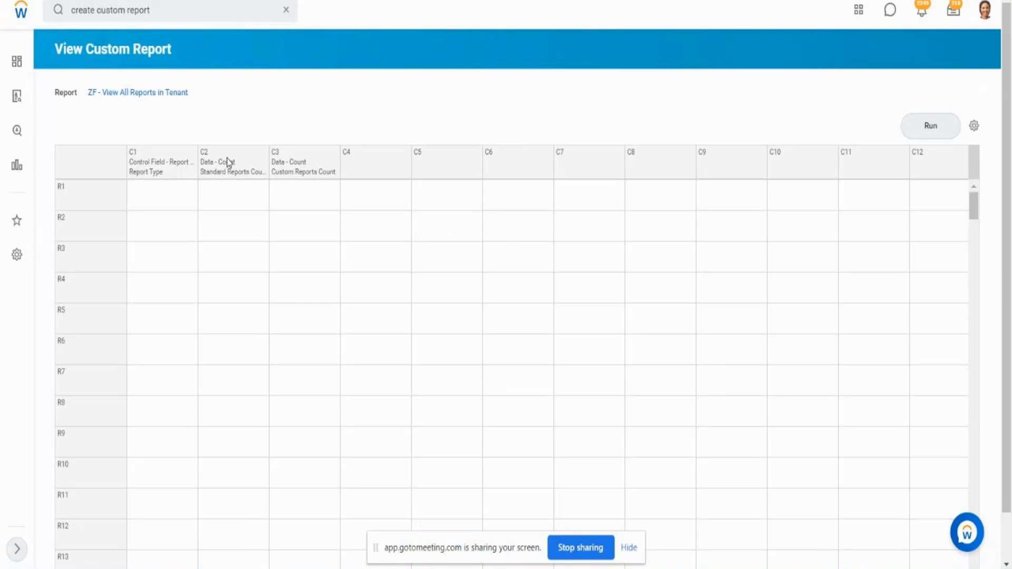
pyautogui.click(922, 127)
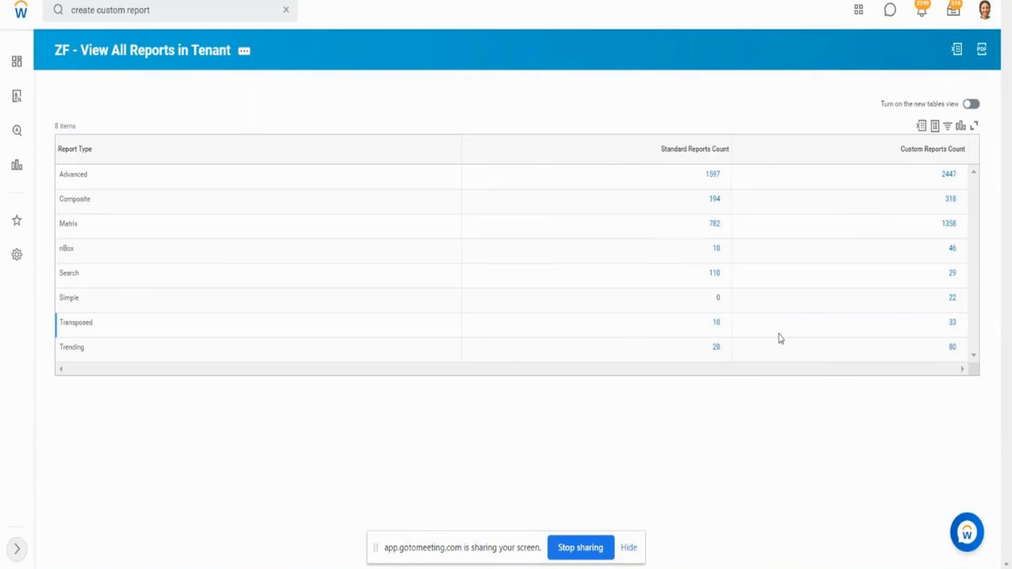
pyautogui.click(204, 57)
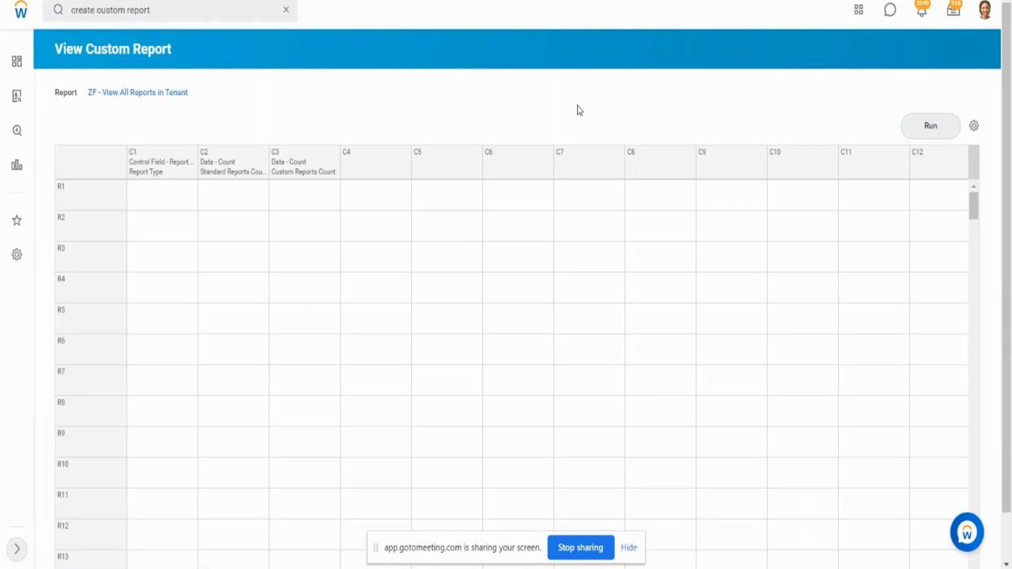
# - Define column C4 of the composite report as an Empty column named Empty Column
pyautogui.click(239, 166)
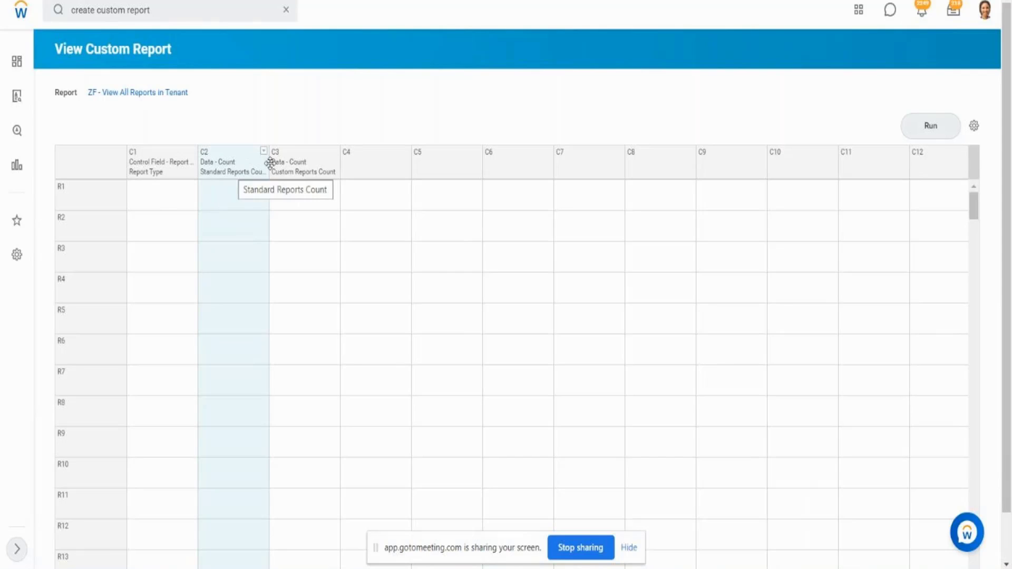
pyautogui.click(309, 169)
pyautogui.click(377, 171)
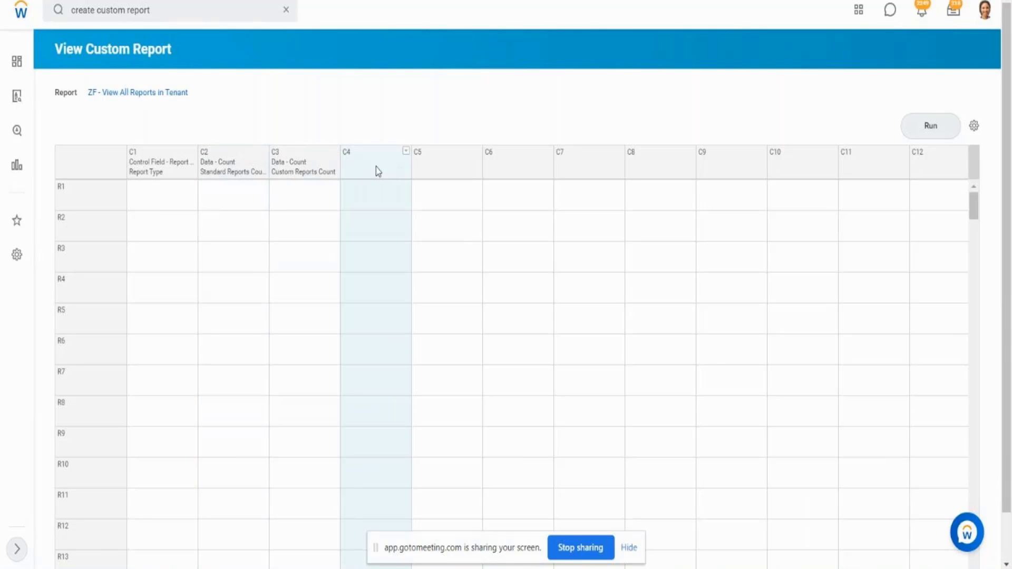
pyautogui.click(406, 153)
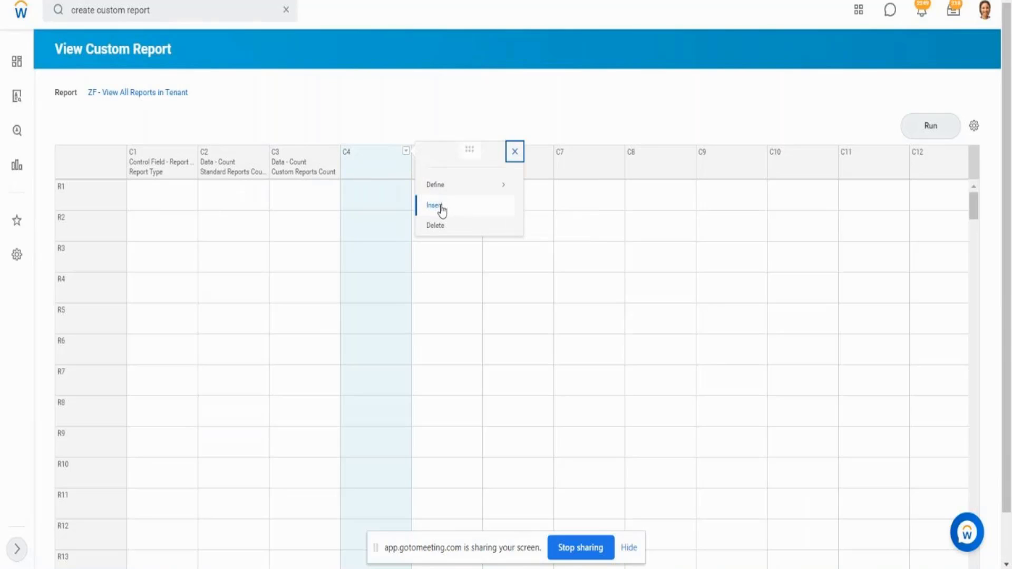
pyautogui.moveTo(449, 196)
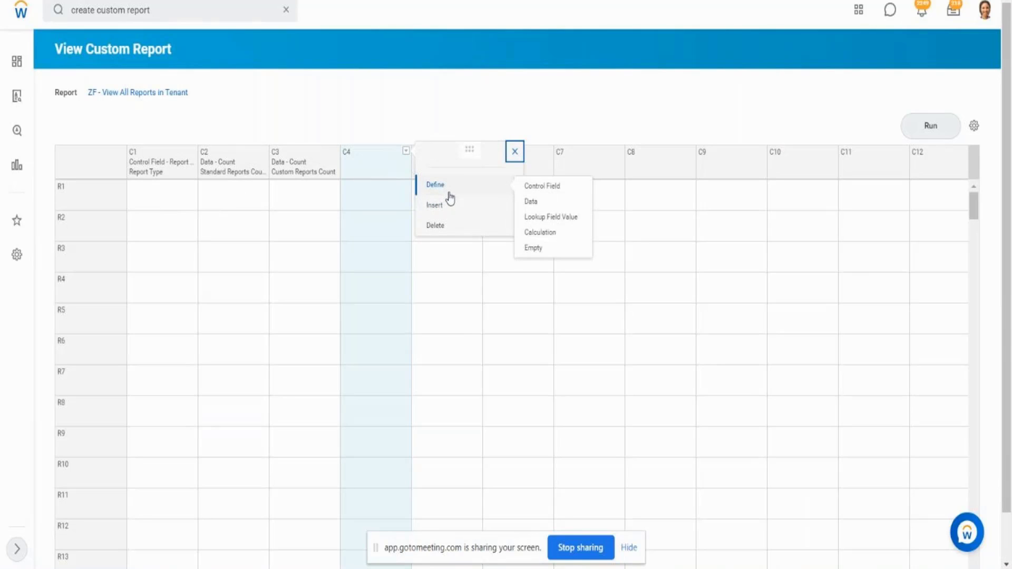
pyautogui.click(534, 248)
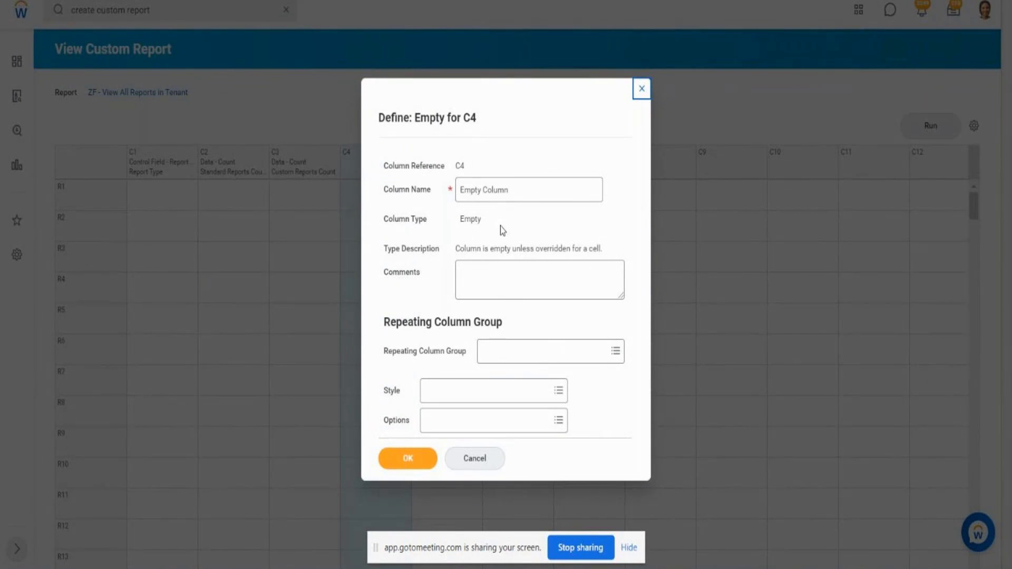
pyautogui.click(527, 197)
pyautogui.click(413, 458)
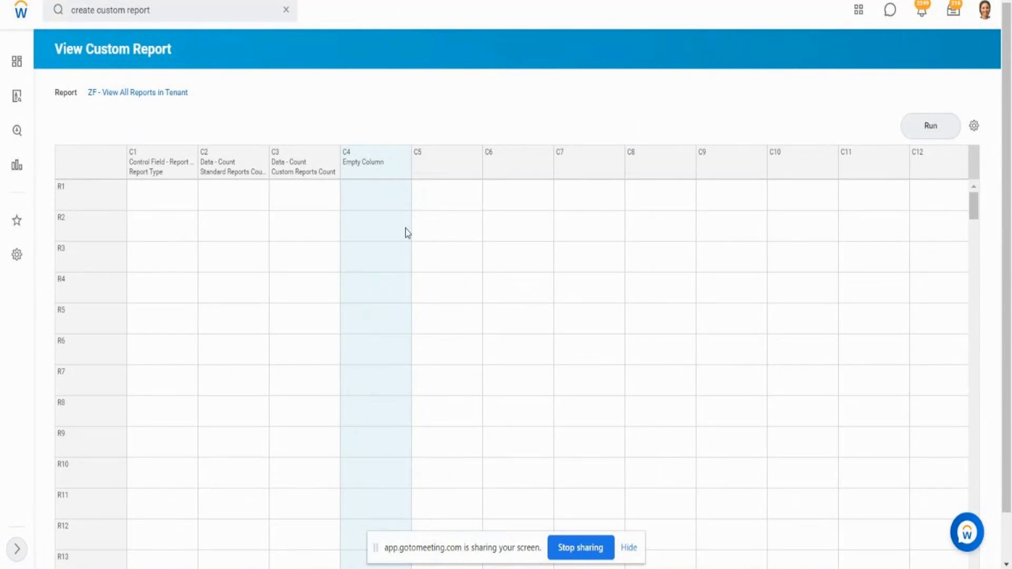
# - Start defining column C5 as a Calculation column named Total Report Count
pyautogui.click(447, 162)
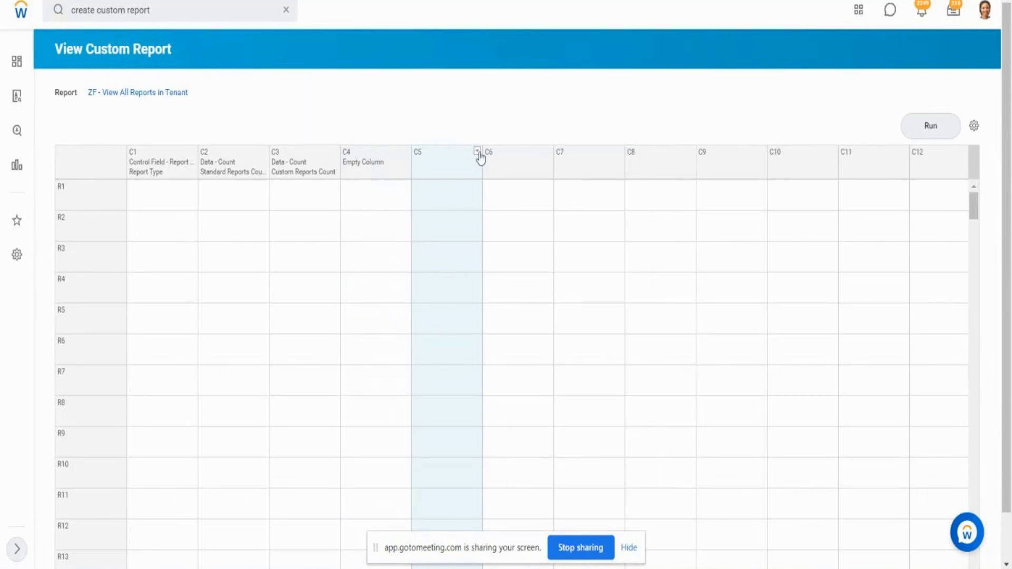
pyautogui.click(505, 166)
pyautogui.moveTo(504, 191)
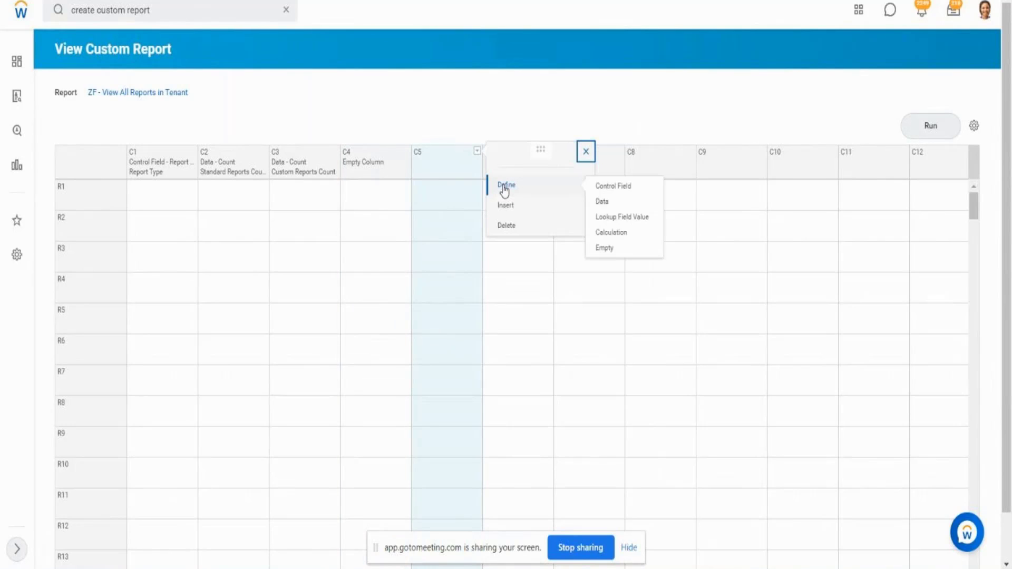
pyautogui.click(621, 235)
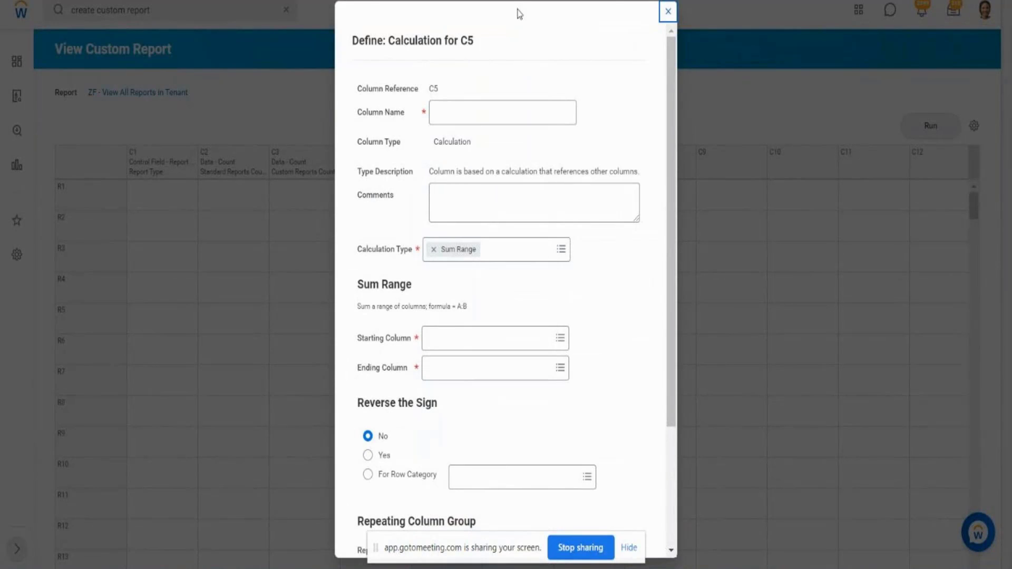
pyautogui.click(469, 114)
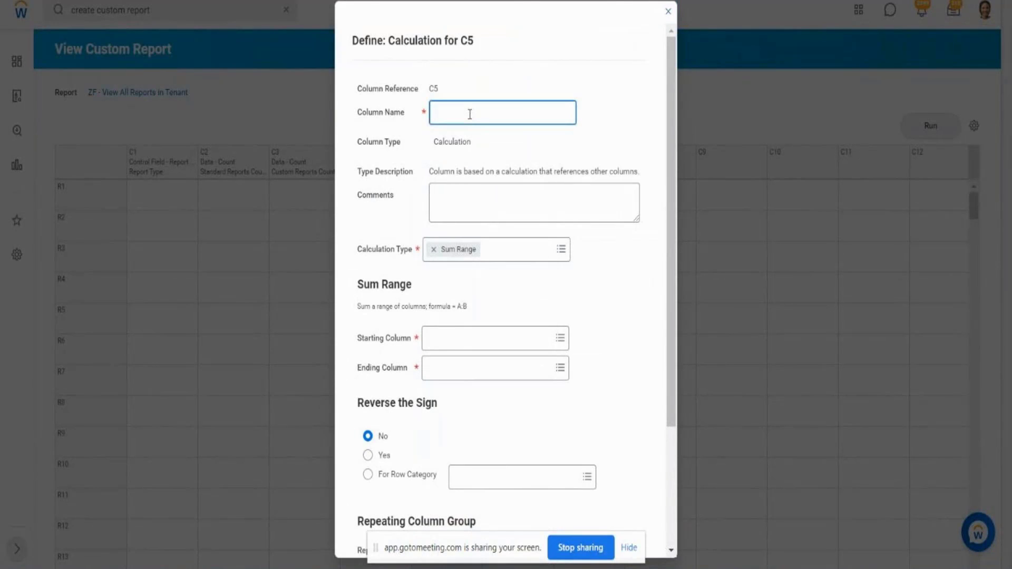
pyautogui.write('Total Report Count')
# - Try the Sum Range calculation for C5 with C2 as starting column and C3 as ending column
pyautogui.click(561, 250)
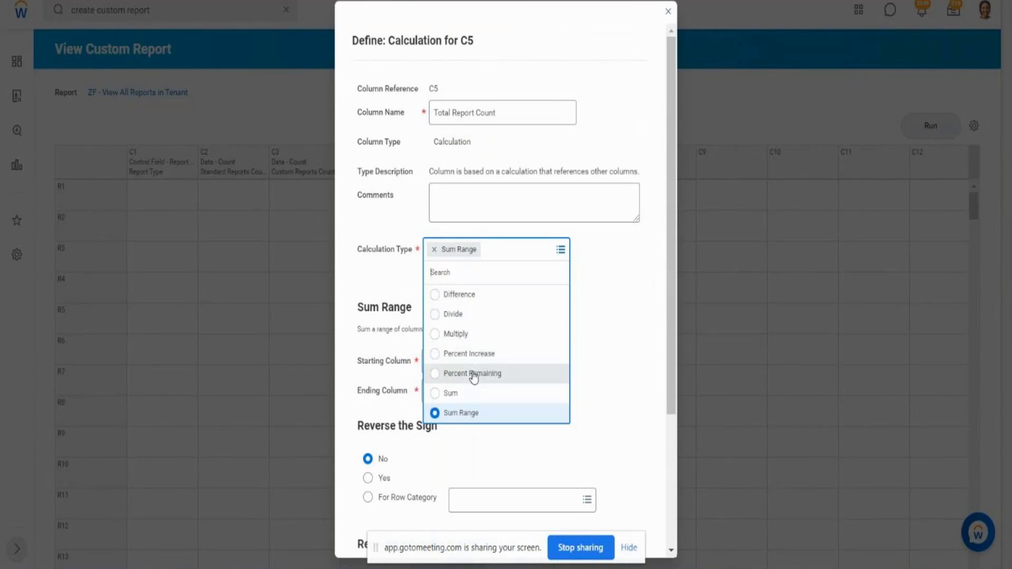
pyautogui.click(629, 304)
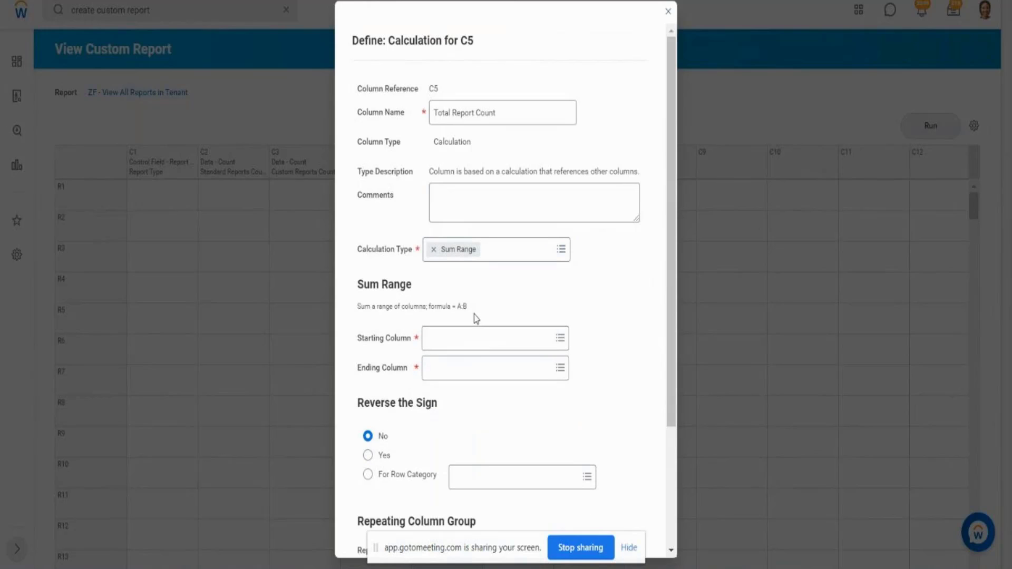
pyautogui.click(448, 342)
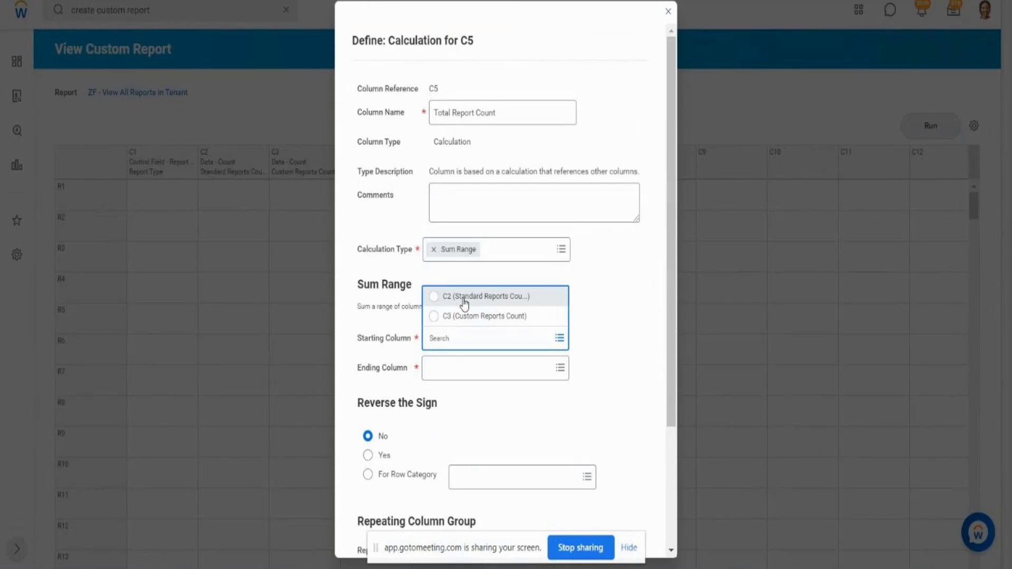
pyautogui.click(464, 298)
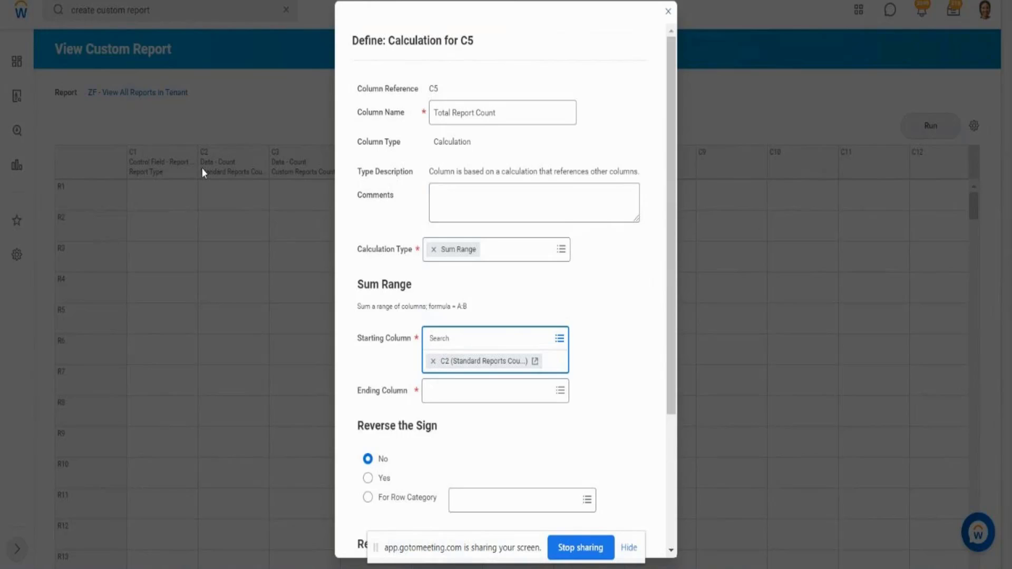
pyautogui.click(559, 391)
pyautogui.click(561, 377)
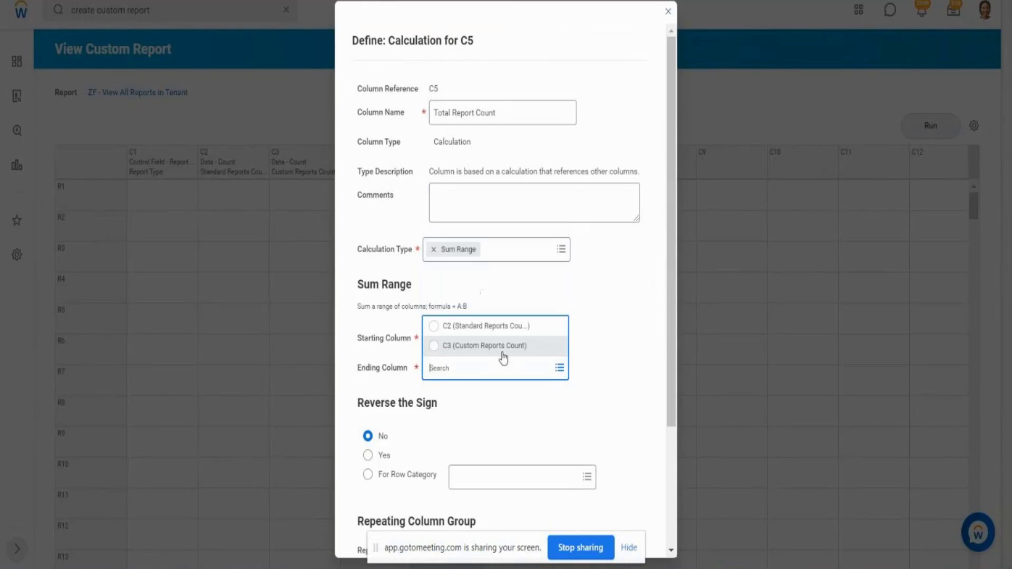
pyautogui.click(481, 348)
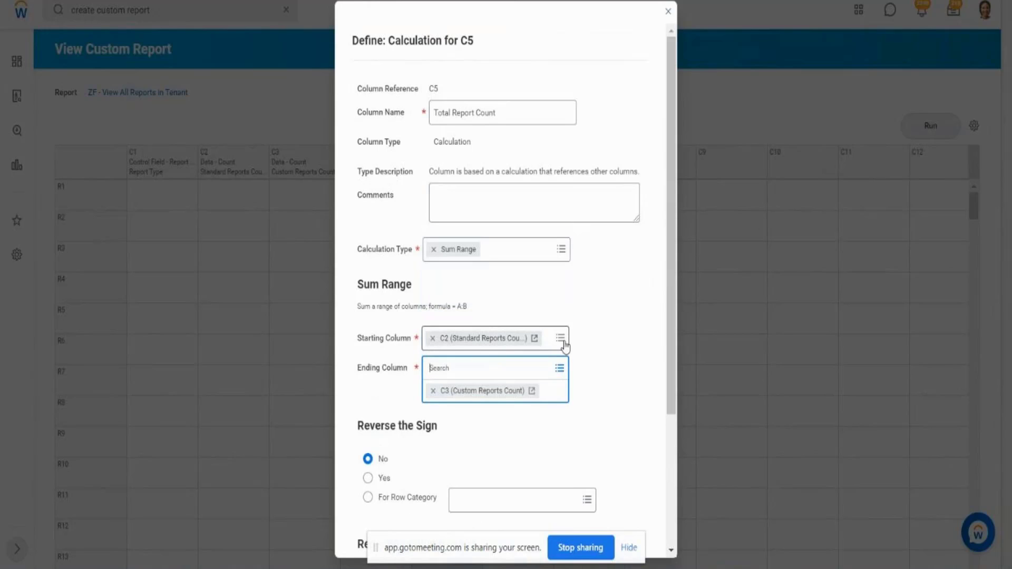
pyautogui.click(599, 359)
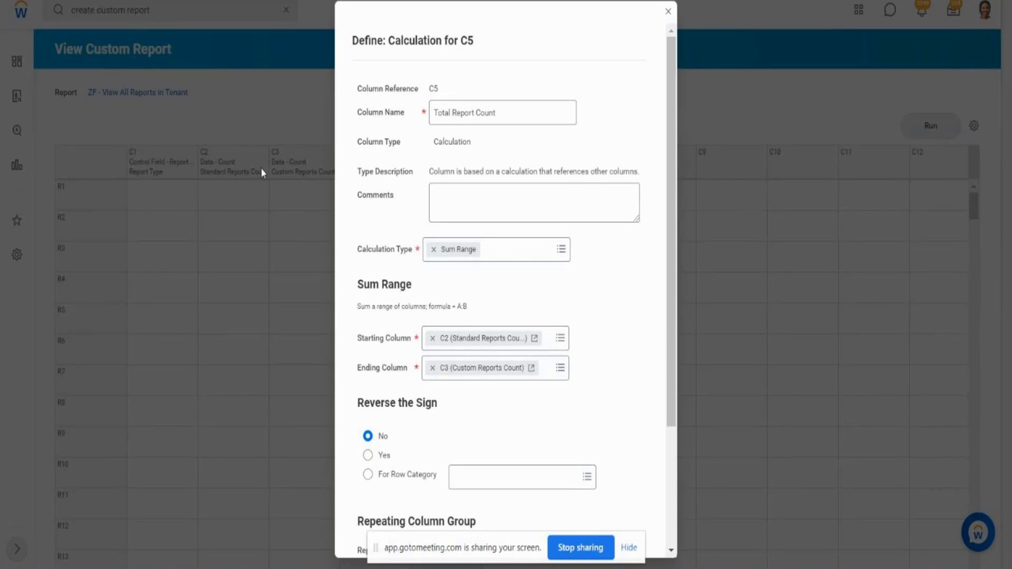
# - Set C5's calculation type to Sum over columns C2 and C3, and save the column definition
pyautogui.click(562, 252)
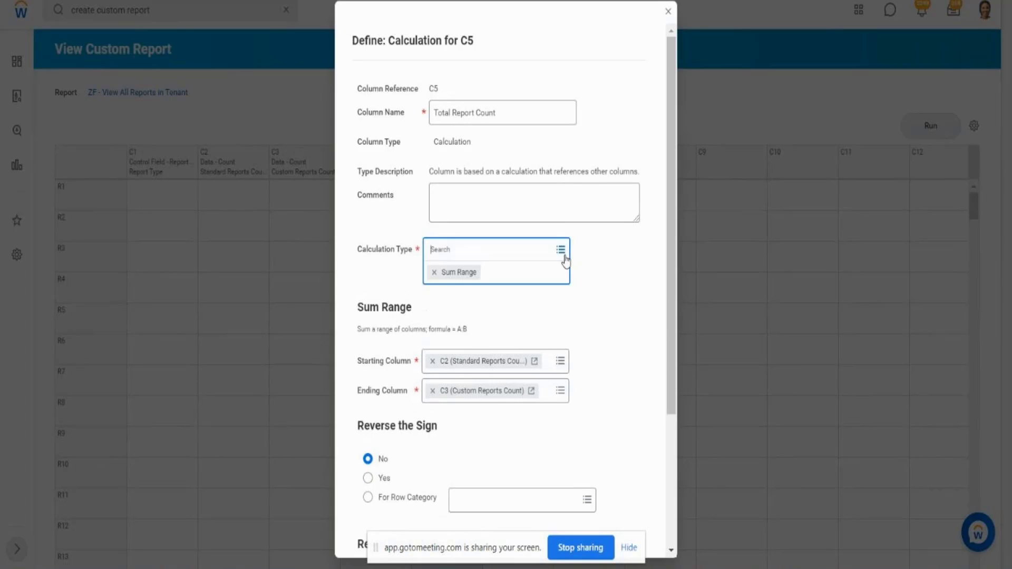
pyautogui.click(563, 253)
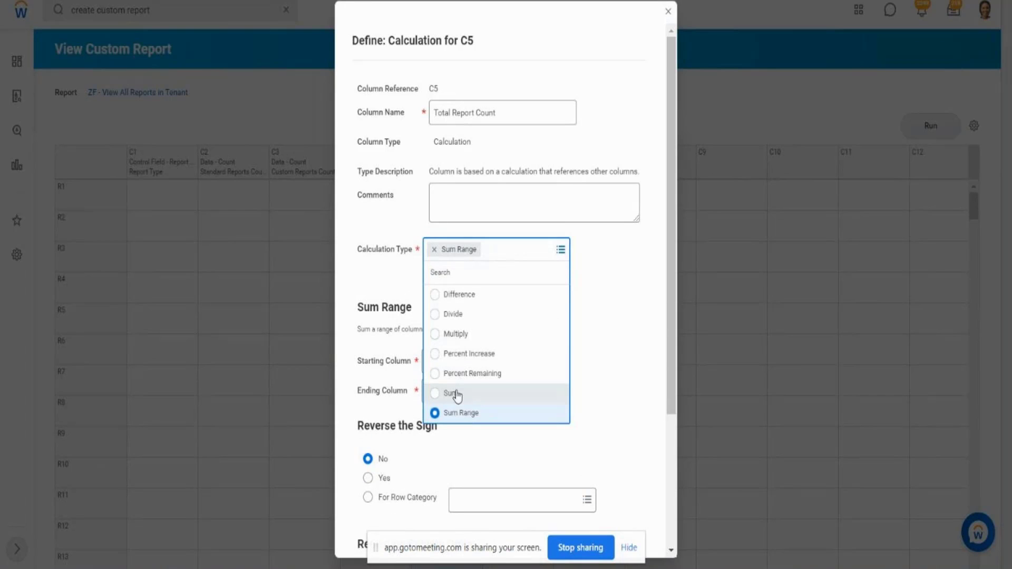
pyautogui.click(457, 395)
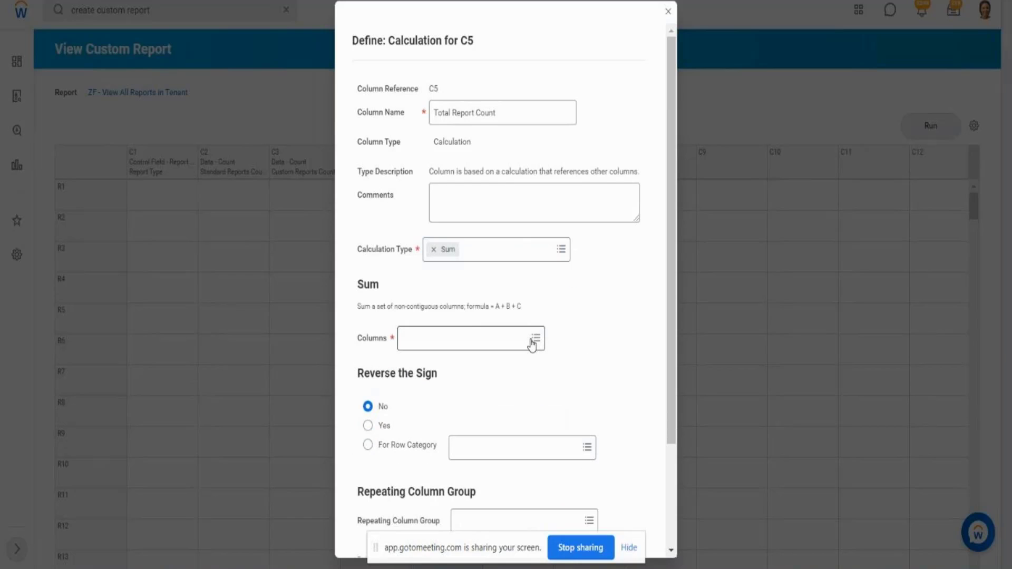
pyautogui.click(533, 343)
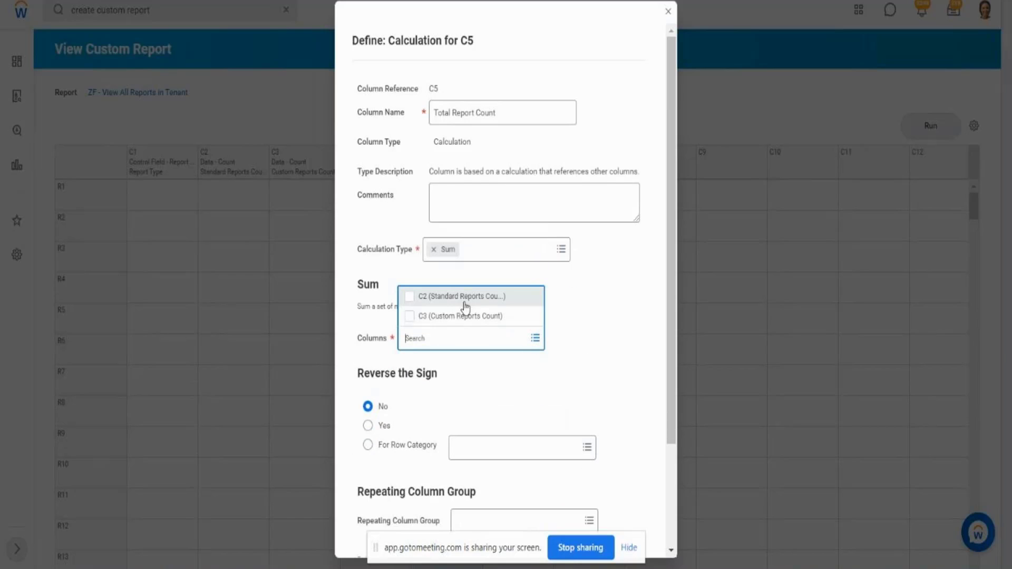
pyautogui.click(410, 296)
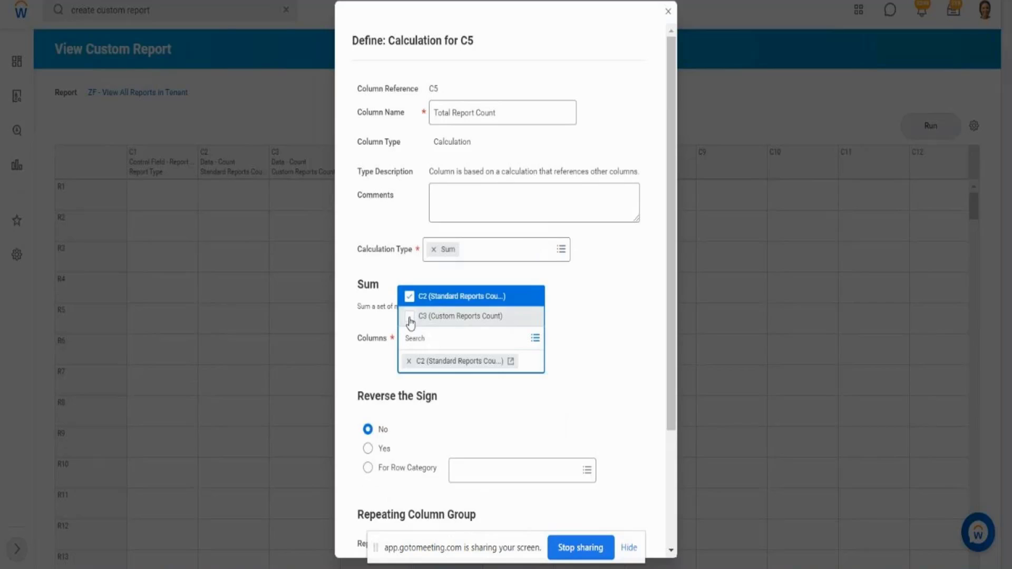
pyautogui.click(410, 317)
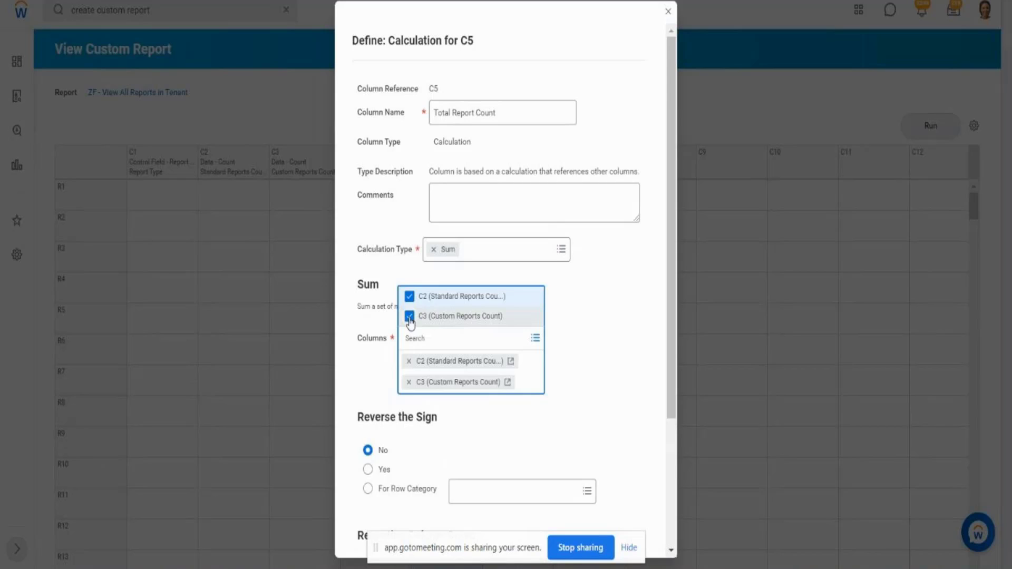
pyautogui.click(634, 343)
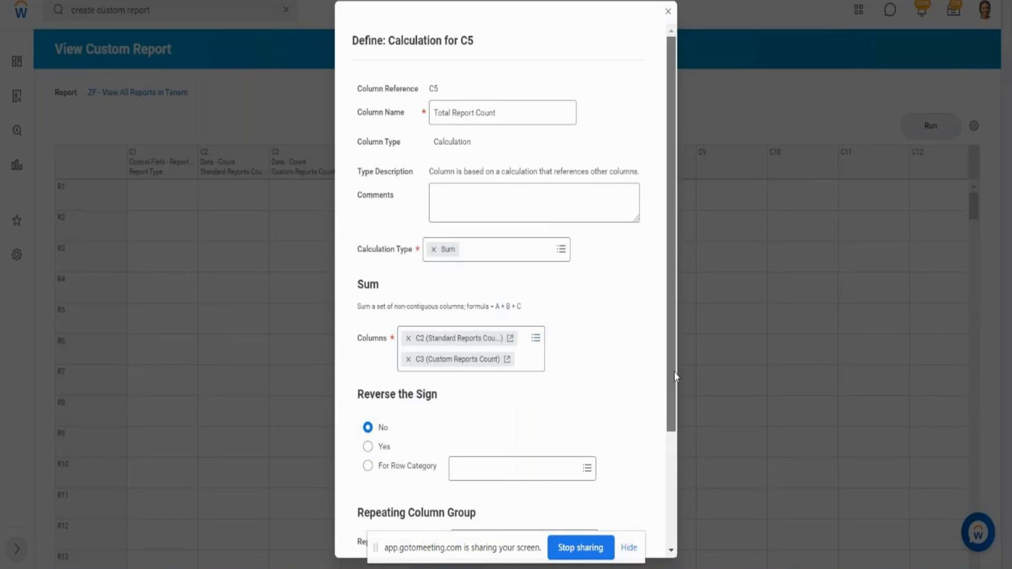
pyautogui.moveTo(675, 372); pyautogui.dragTo(695, 483)
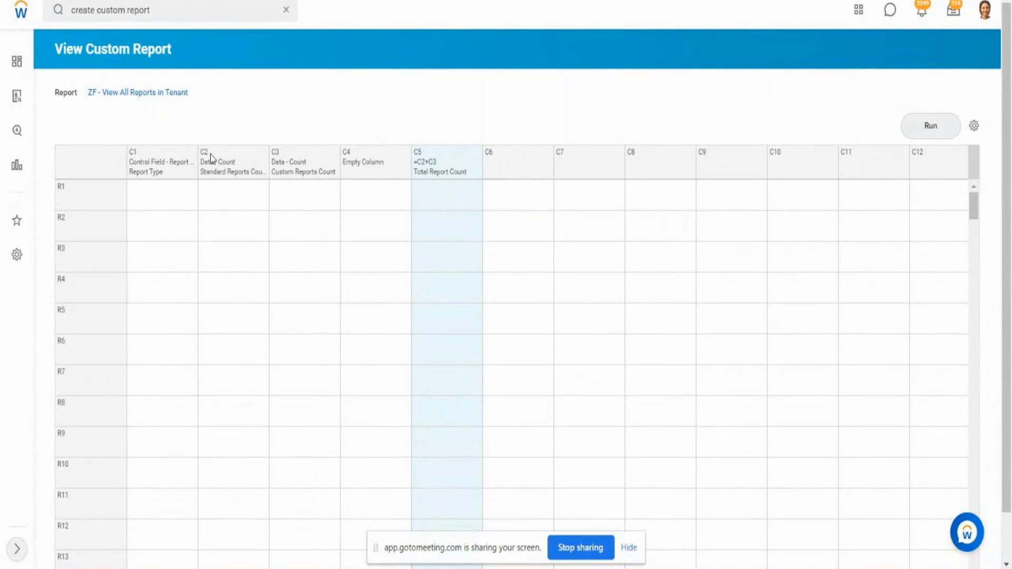
# - Run the composite report, check the Total Report Count values against the standard and custom counts, and return to the column layout
pyautogui.click(294, 168)
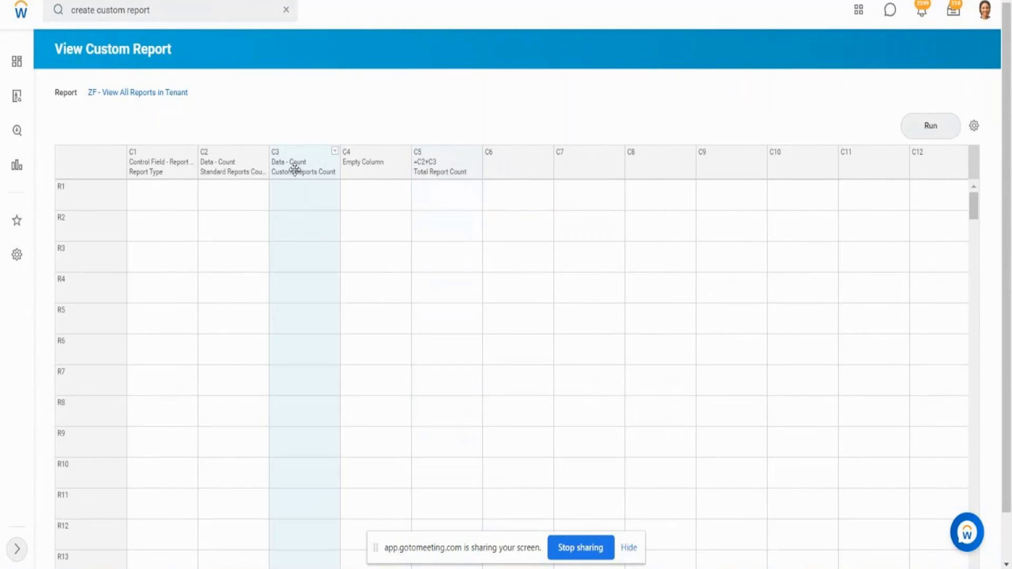
pyautogui.click(931, 126)
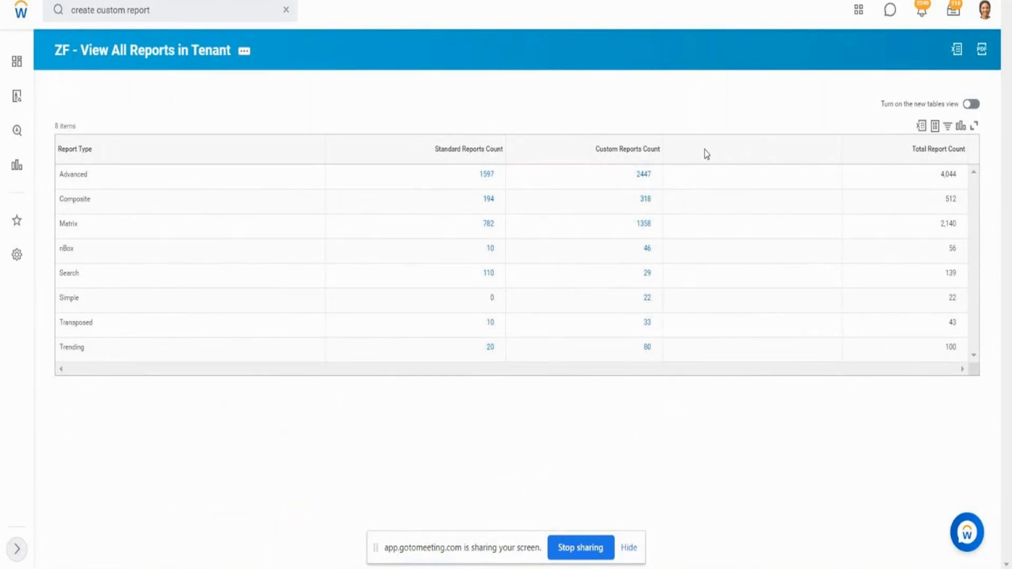
pyautogui.click(943, 181)
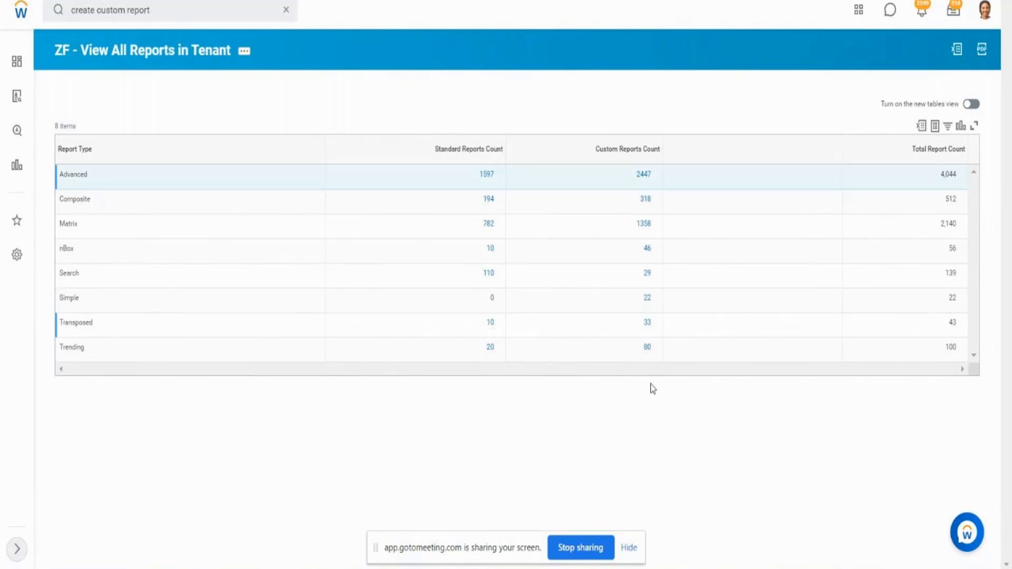
pyautogui.moveTo(482, 327); pyautogui.dragTo(947, 322)
pyautogui.moveTo(631, 324)
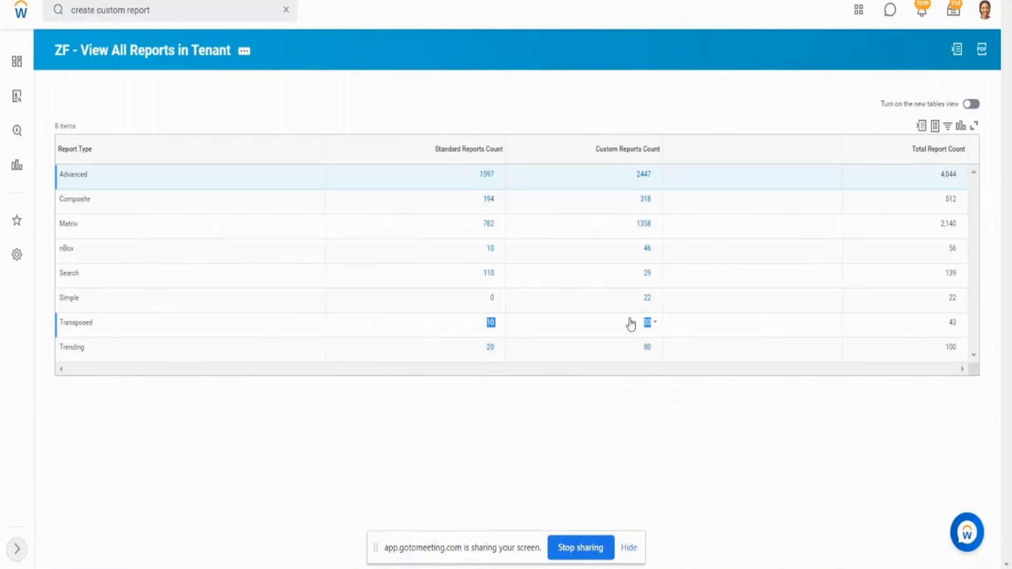
pyautogui.click(952, 303)
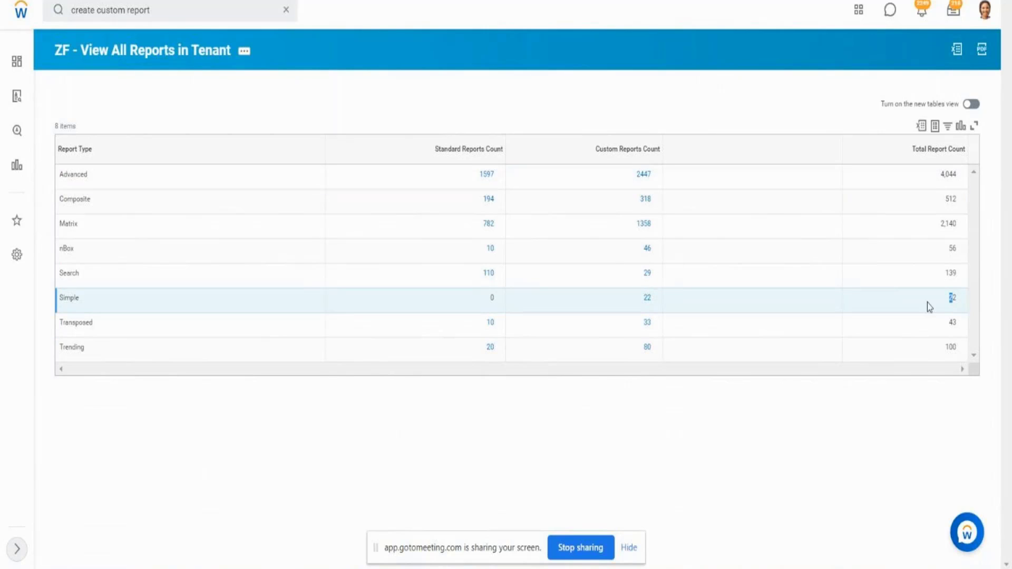
pyautogui.moveTo(944, 276); pyautogui.dragTo(965, 278)
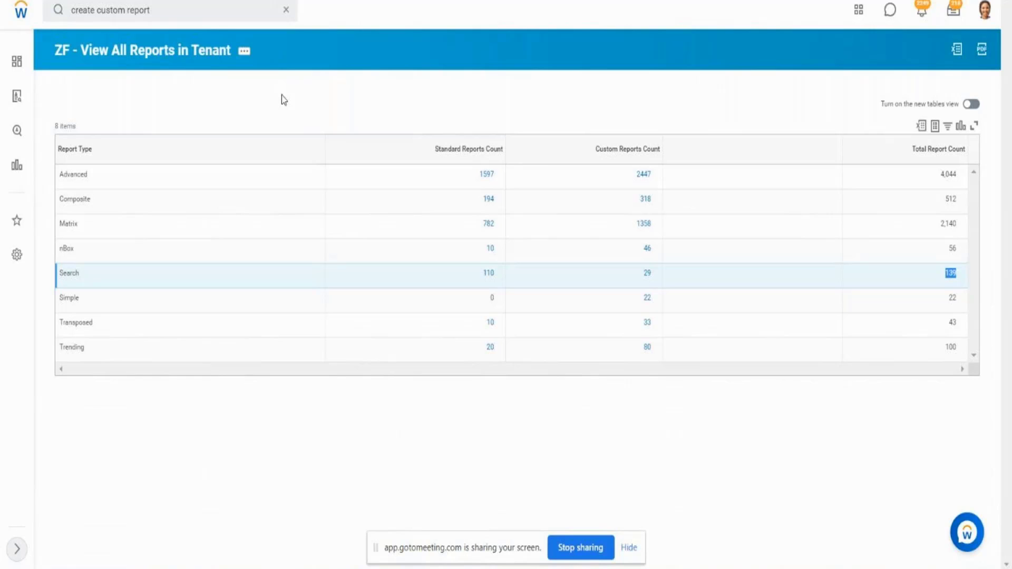
pyautogui.hotkey('alt', 'Left')
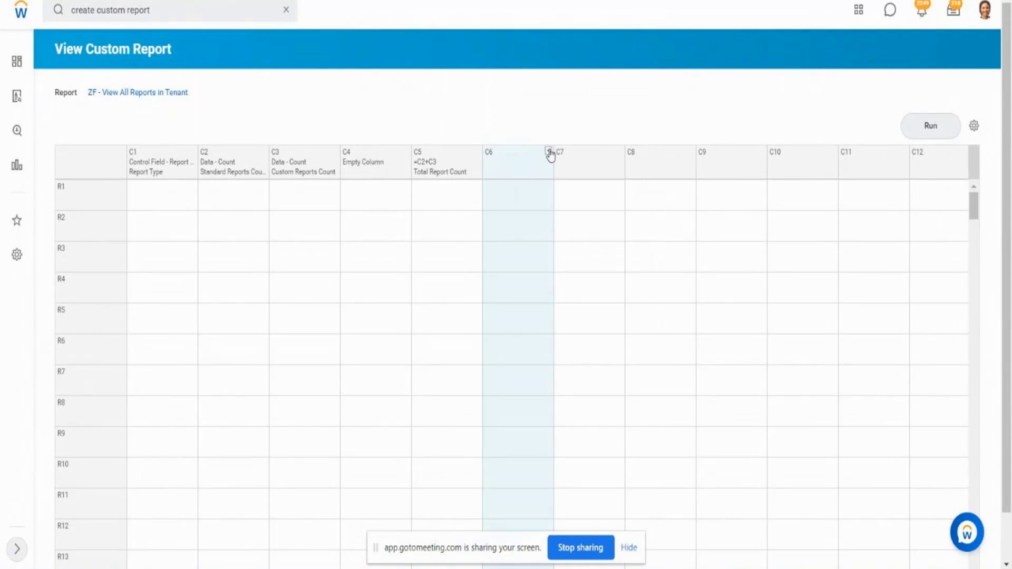
# - Define column C6 as an Empty column, keeping the name Empty Column, and save the definition
pyautogui.click(548, 152)
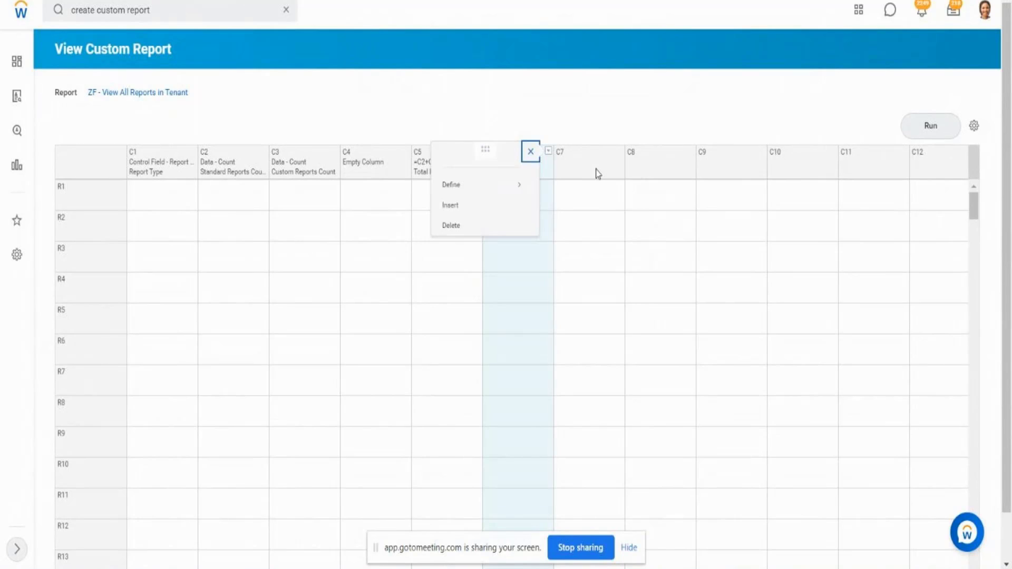
pyautogui.moveTo(519, 185)
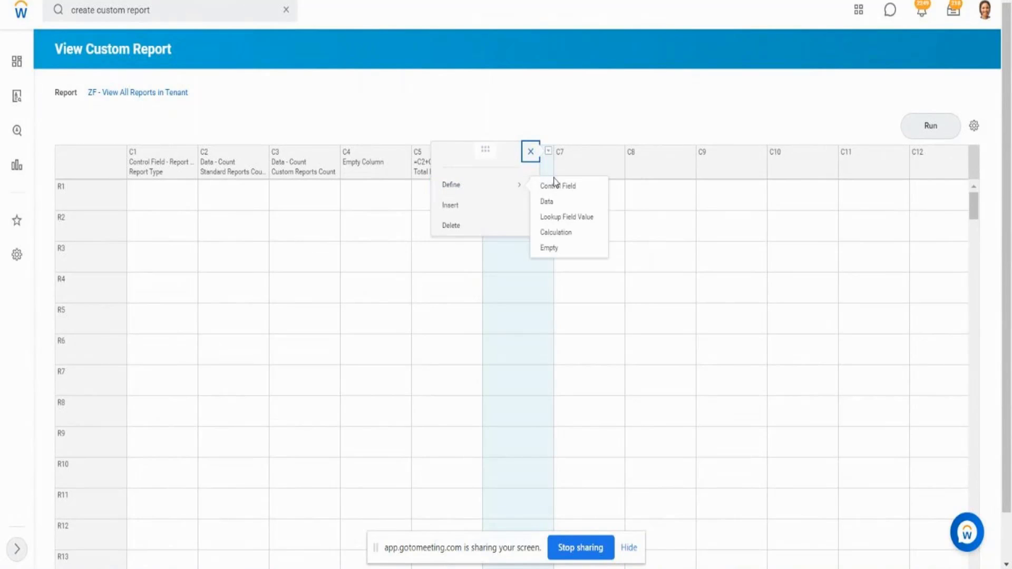
pyautogui.click(549, 248)
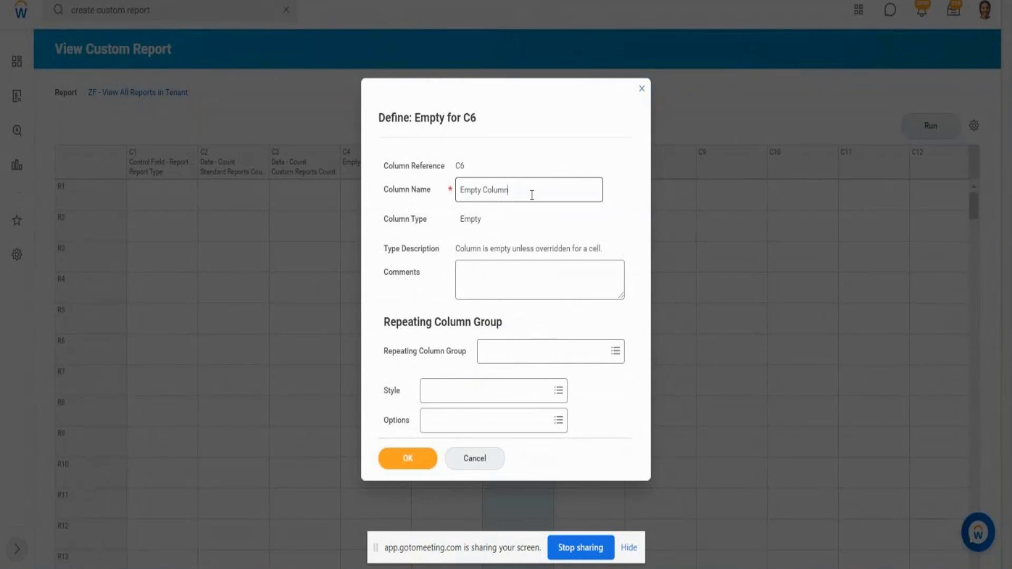
pyautogui.click(408, 458)
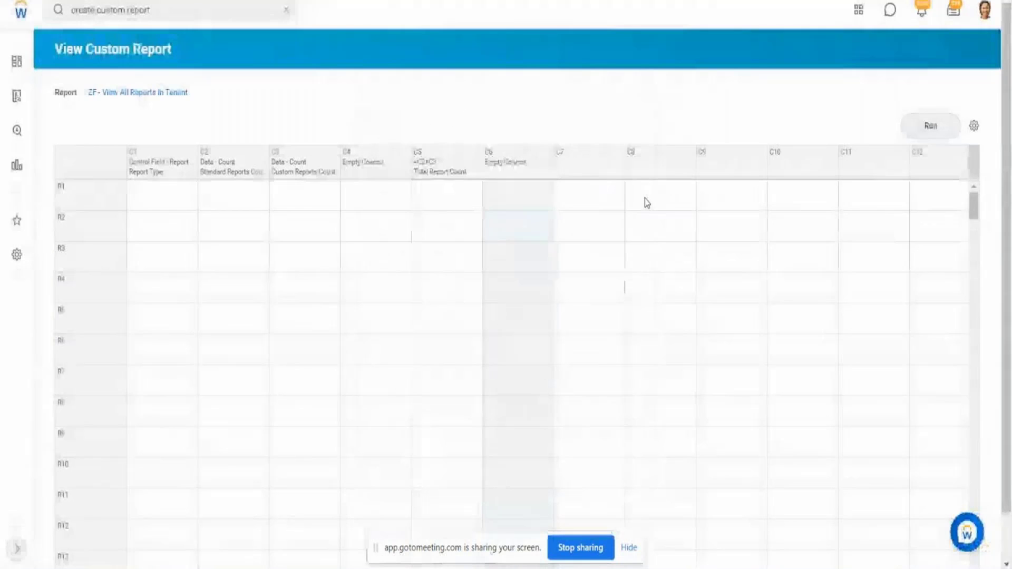
# - Check the Count and Temporary Count columns in the ZF - SubRep2 - All Custom Reports results
pyautogui.click(579, 167)
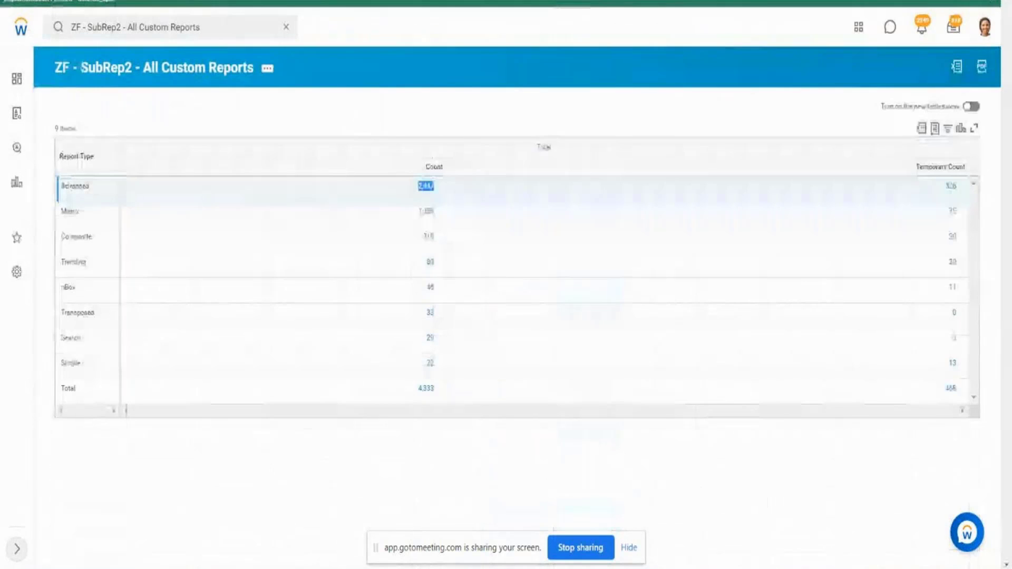
pyautogui.click(921, 168)
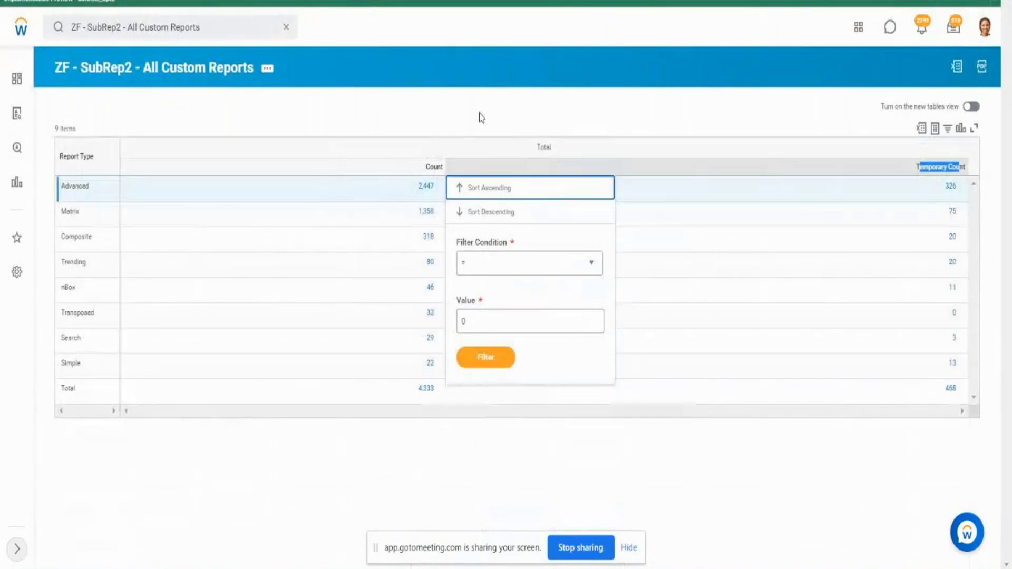
pyautogui.moveTo(479, 113); pyautogui.dragTo(448, 173)
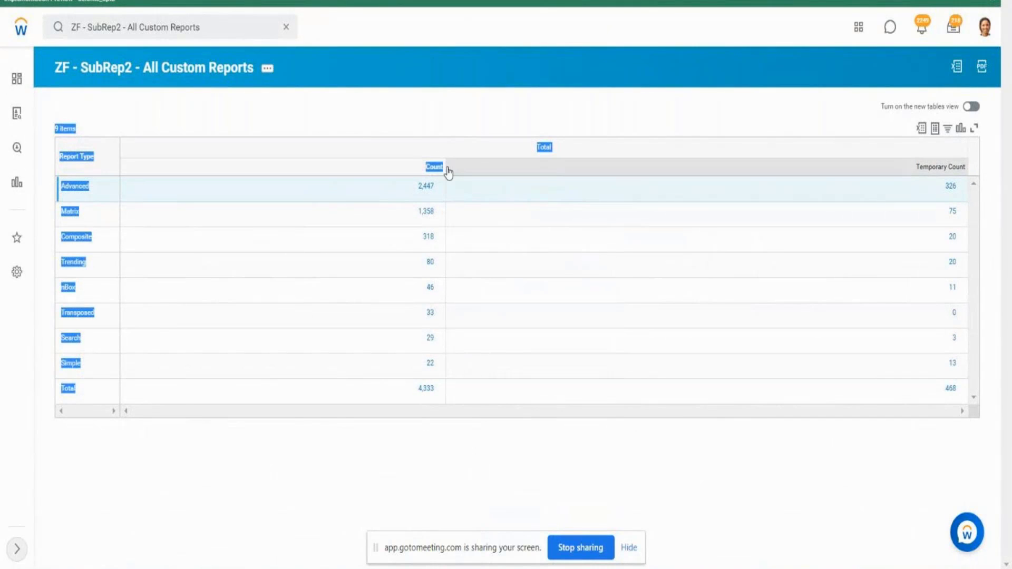
pyautogui.click(957, 179)
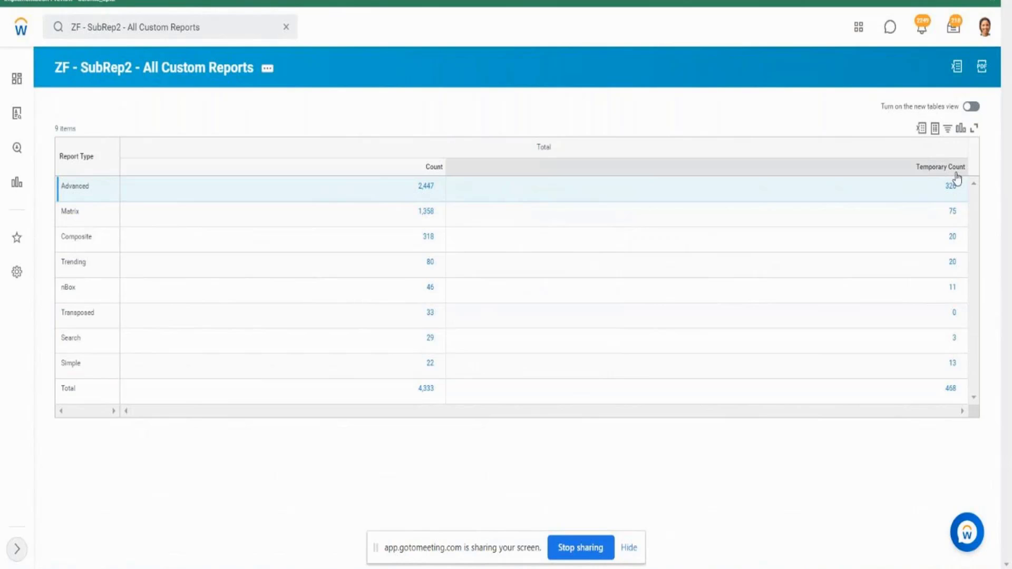
pyautogui.click(957, 174)
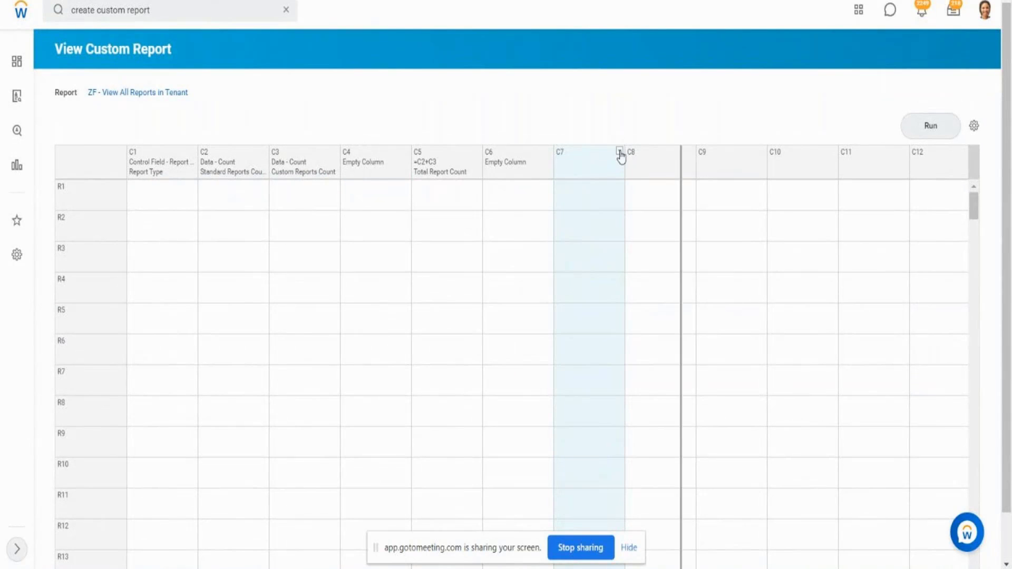
# - Start defining column C7 as a Data column named Temporary Report Count
pyautogui.moveTo(533, 187)
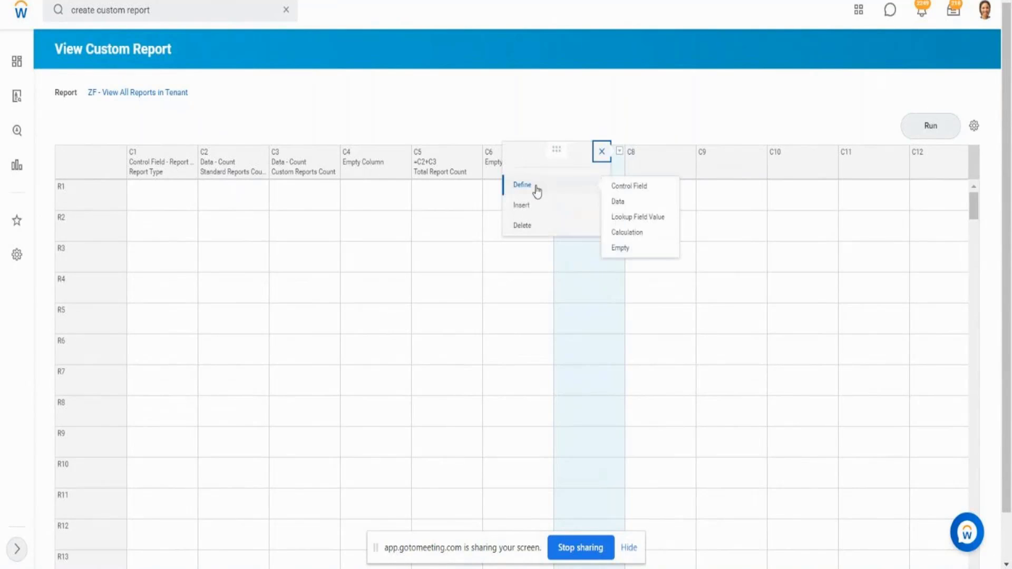
pyautogui.click(624, 204)
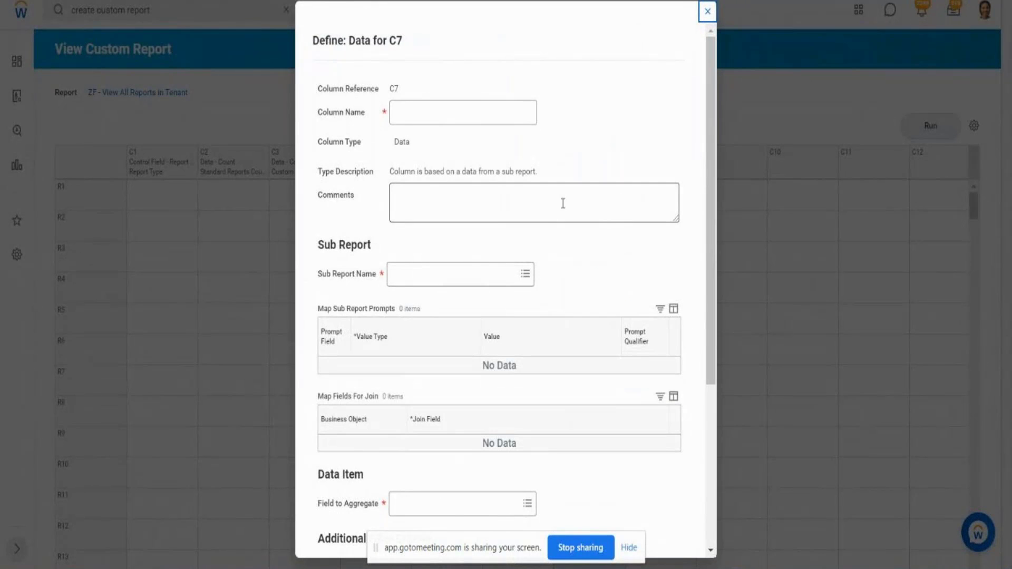
pyautogui.click(446, 119)
pyautogui.write('Temporary')
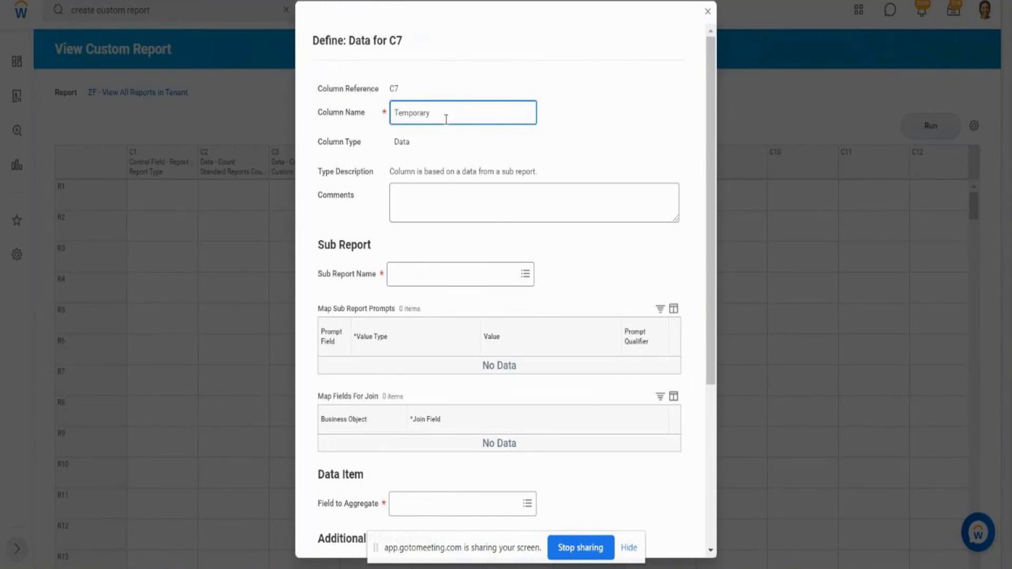
pyautogui.write(' Report Count')
# - Set C7's sub report to ZF - SubRep2 - All Custom Reports
pyautogui.click(480, 271)
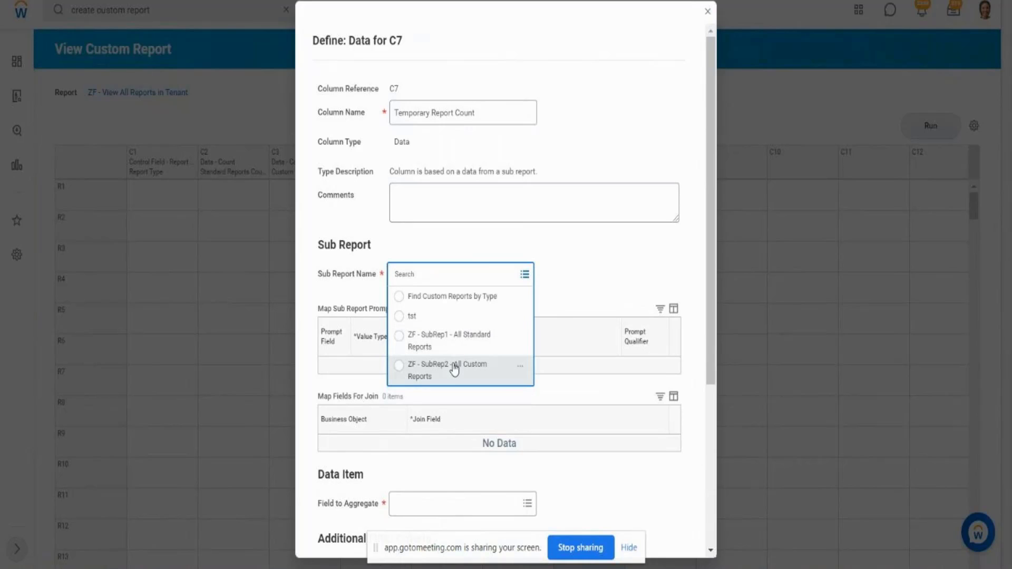
pyautogui.click(457, 367)
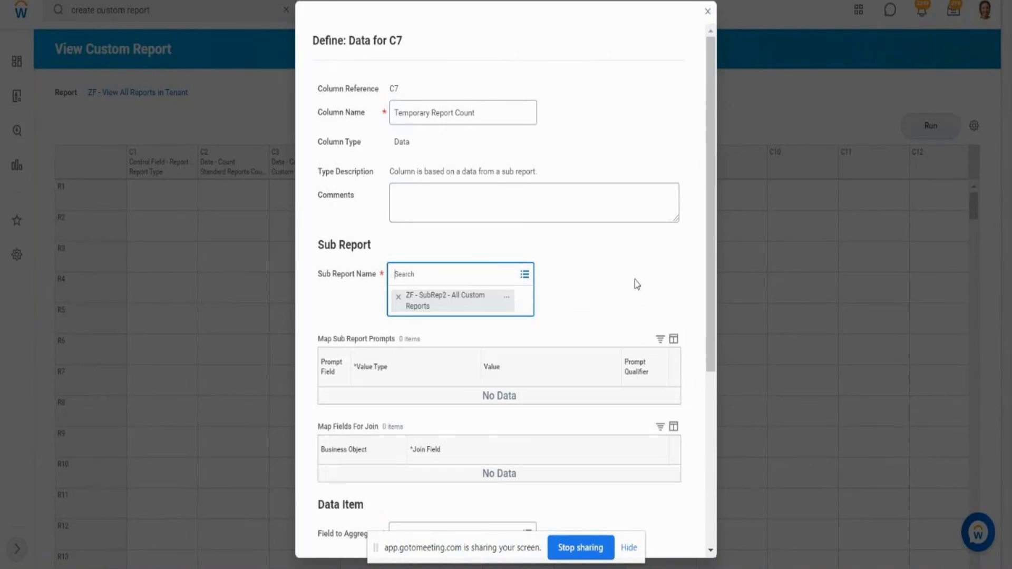
pyautogui.click(638, 283)
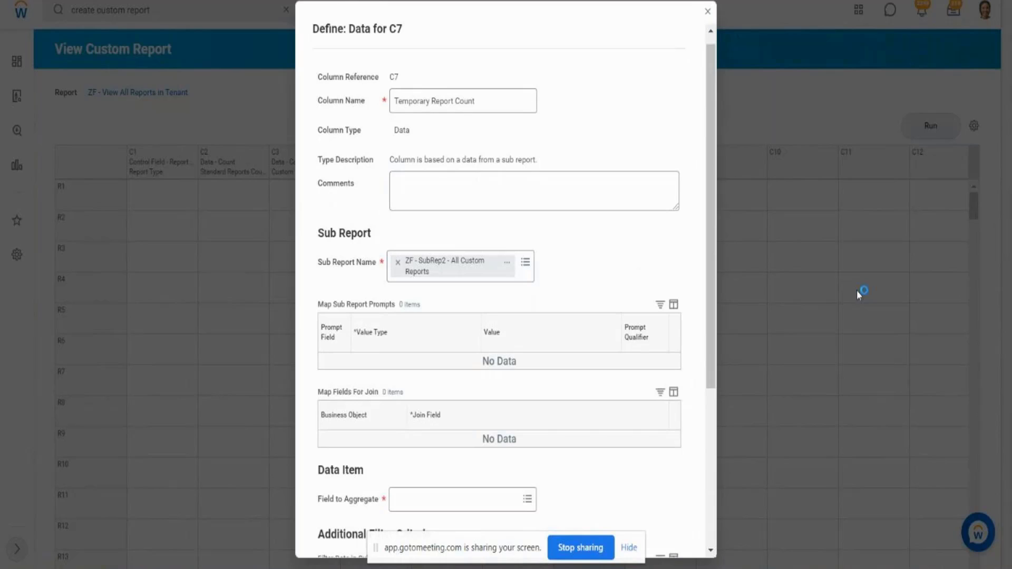
# - Set C7's field to aggregate to Temporary Count and save the column definition
pyautogui.scroll(-3, 711, 344)
pyautogui.scroll(-3, 711, 344)
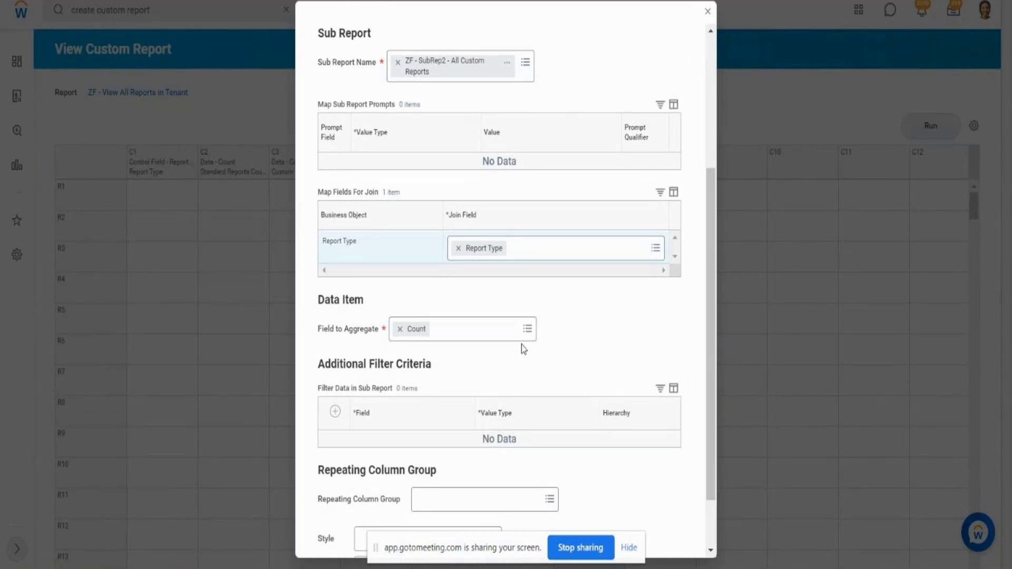
pyautogui.click(528, 329)
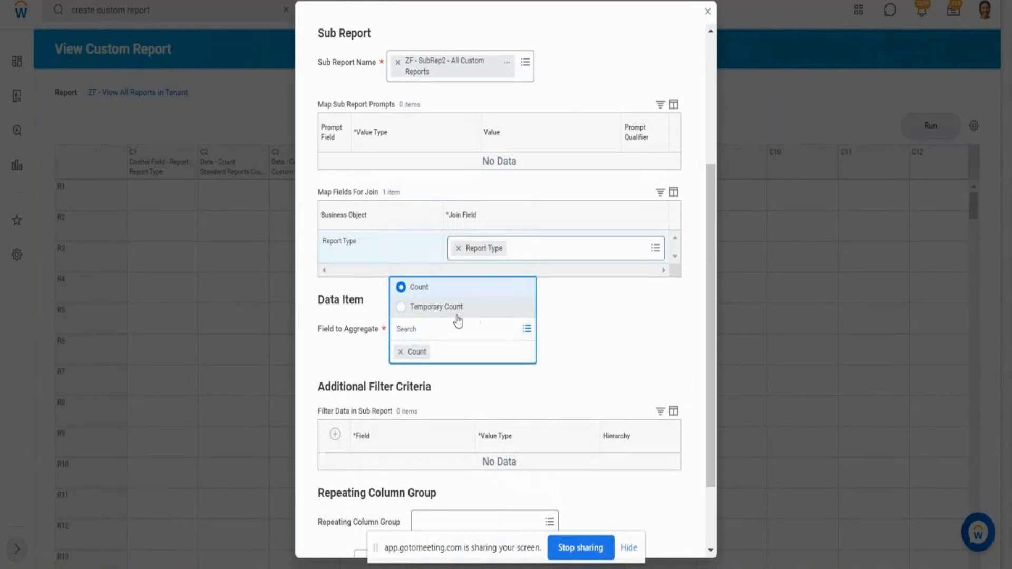
pyautogui.click(453, 314)
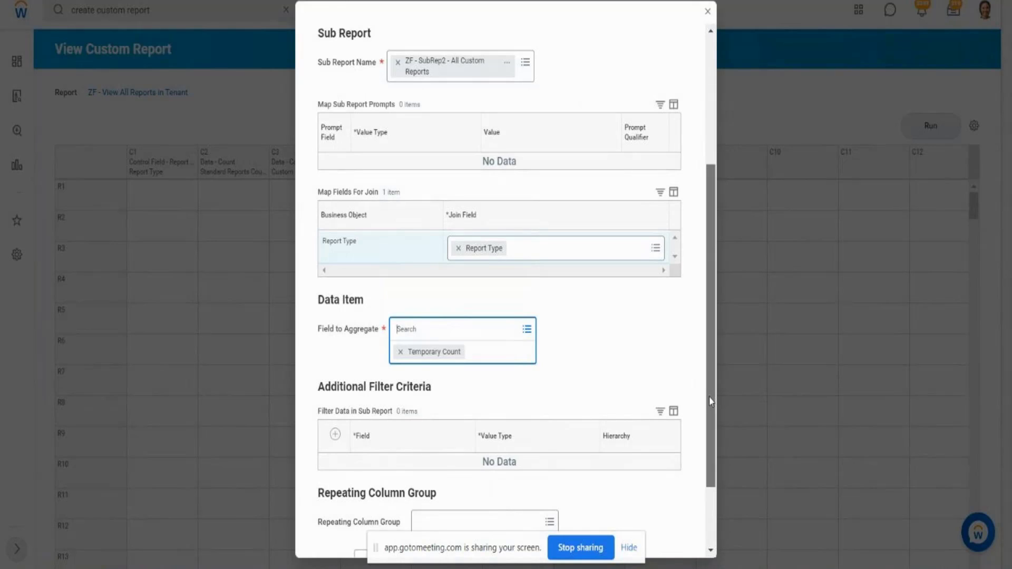
pyautogui.scroll(-3, 709, 398)
pyautogui.click(352, 536)
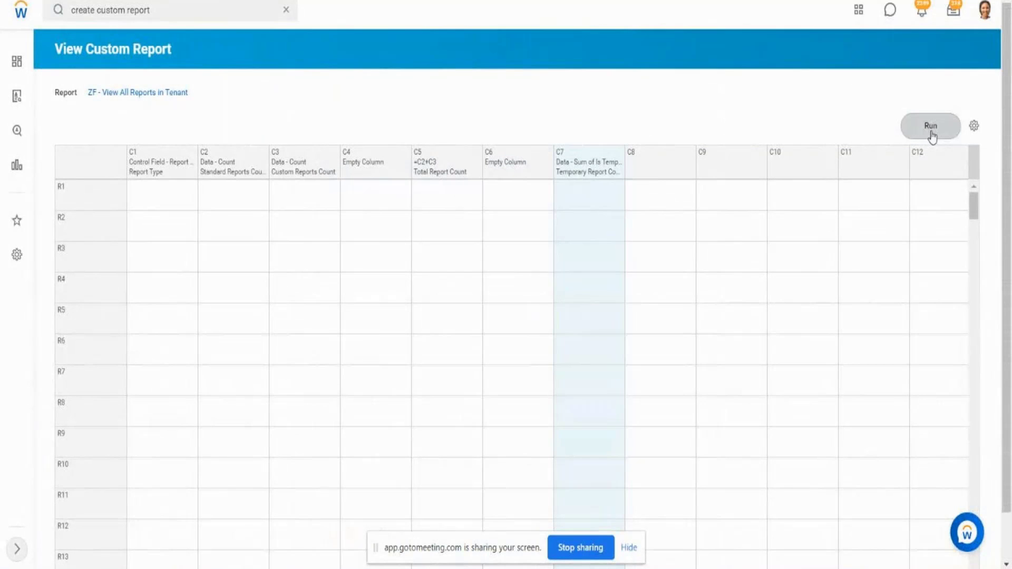
# - Run the composite report, drill into the Advanced standard reports count, and examine the Total Report Count and Temporary Report Count columns
pyautogui.click(931, 132)
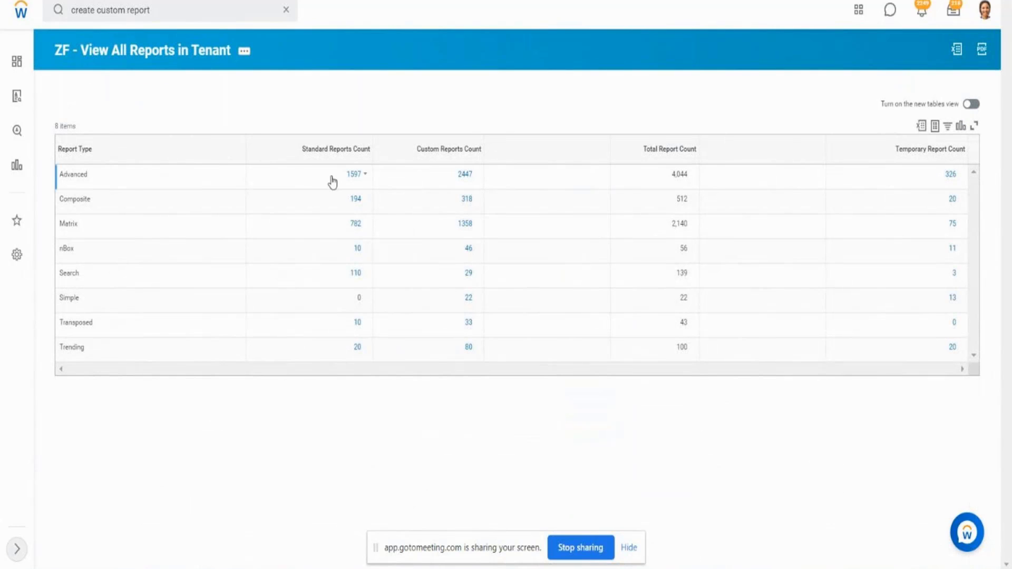
pyautogui.click(349, 175)
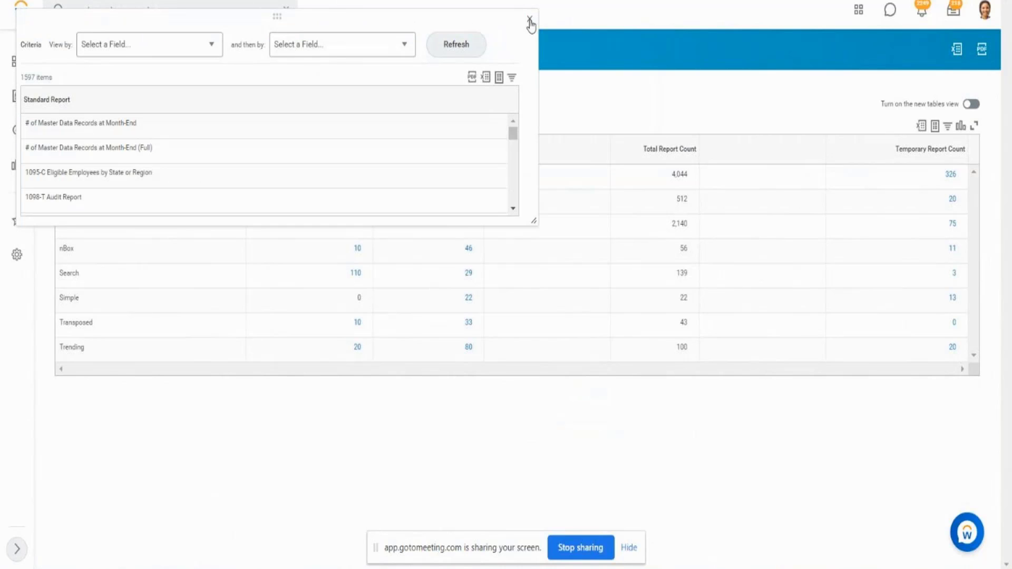
pyautogui.click(530, 21)
pyautogui.moveTo(645, 149); pyautogui.dragTo(677, 150)
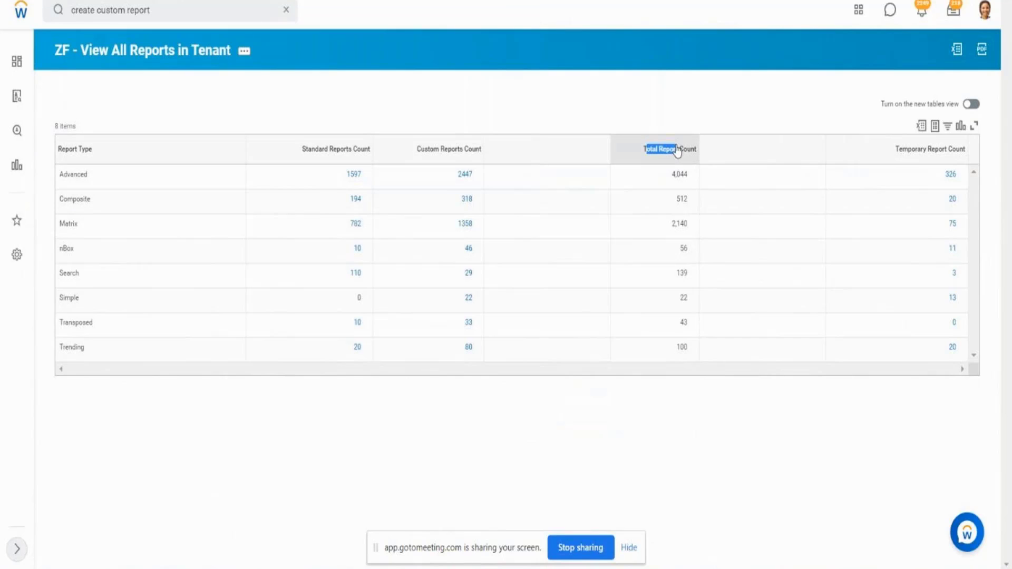
pyautogui.moveTo(898, 149); pyautogui.dragTo(967, 160)
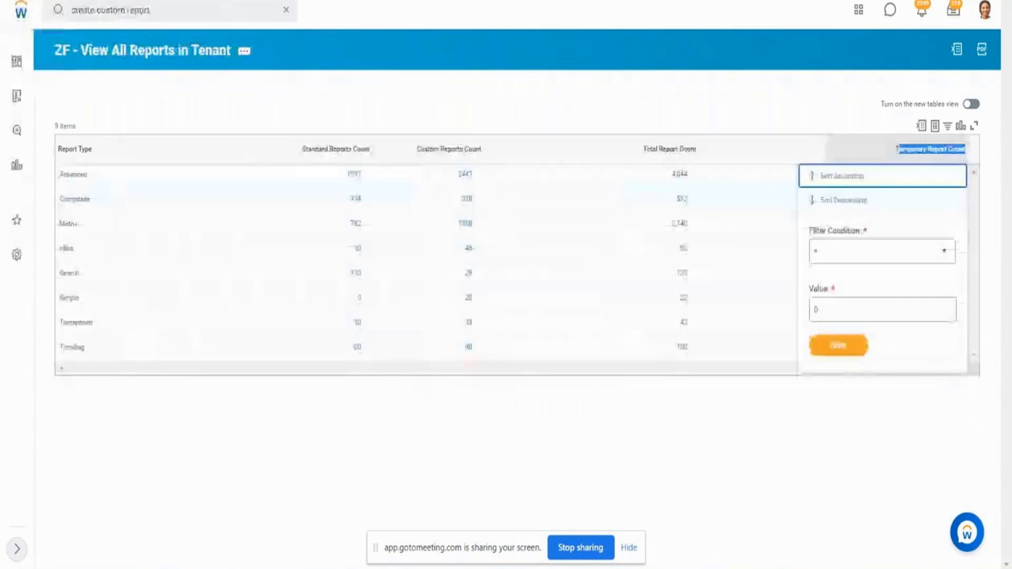
pyautogui.click(779, 456)
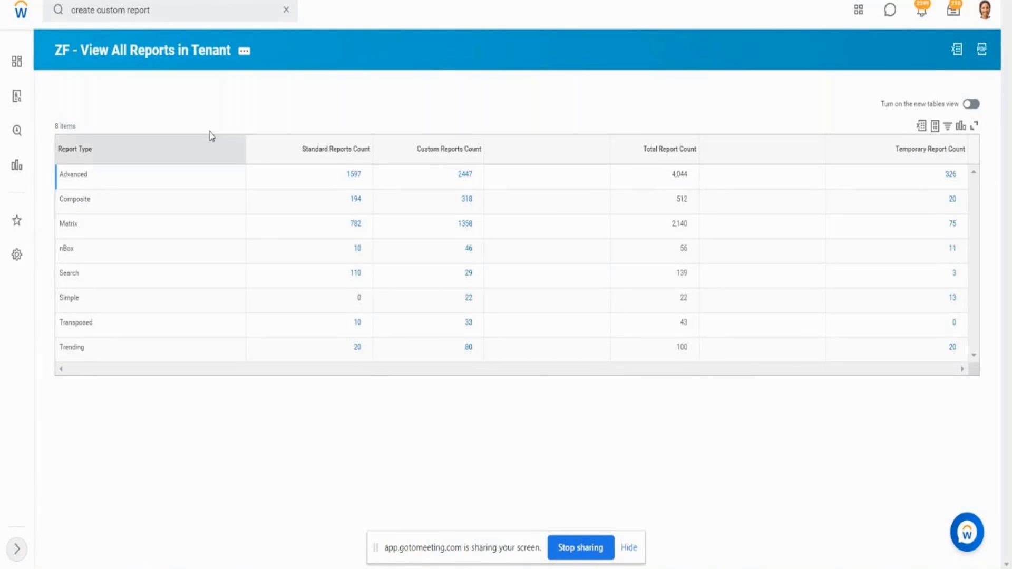
pyautogui.click(166, 60)
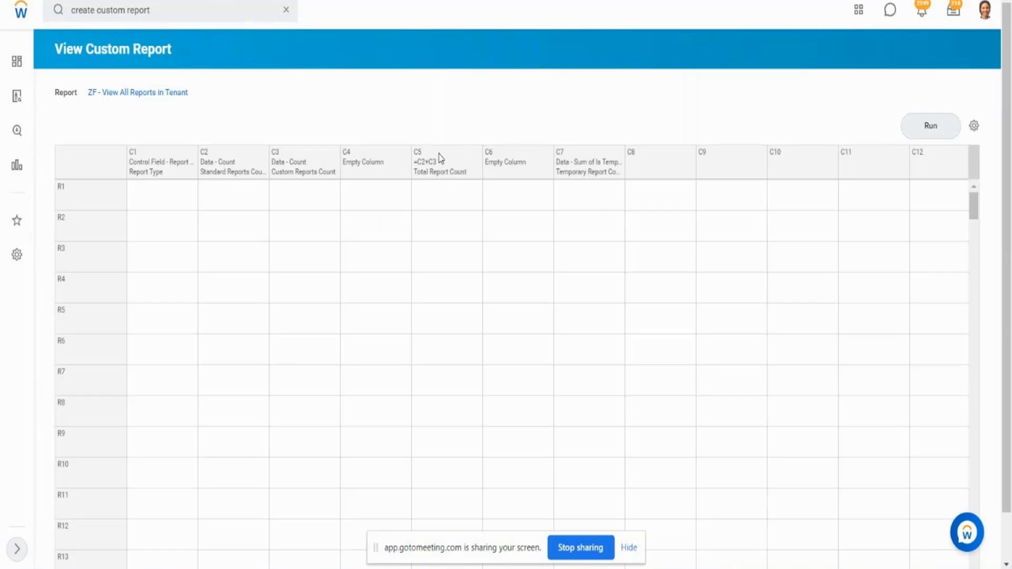
# - Rerun the composite report from the column layout and compare its Report Type column with the one in ZF - SubRep1 - All Standard Reports
pyautogui.click(157, 172)
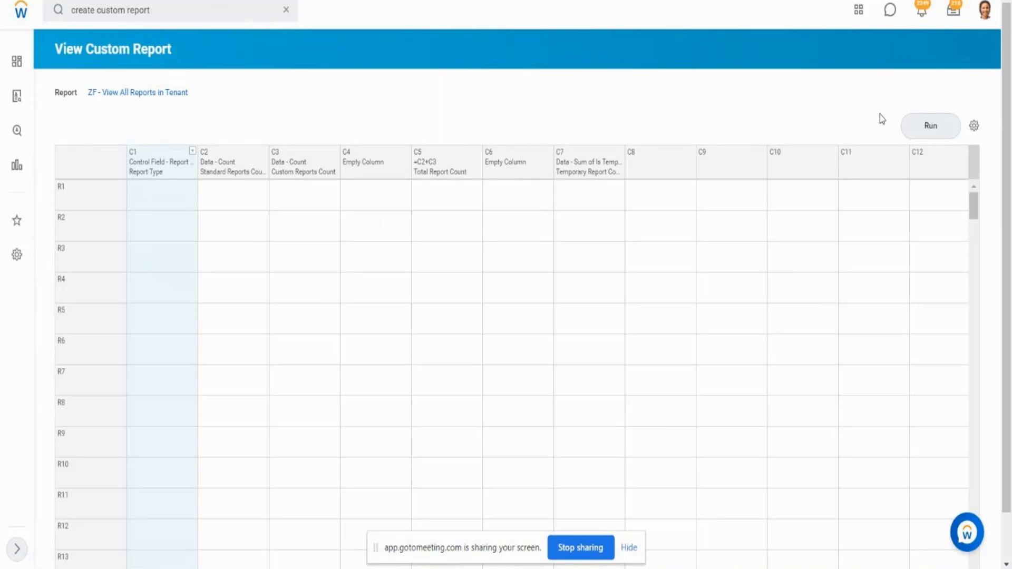
pyautogui.click(924, 133)
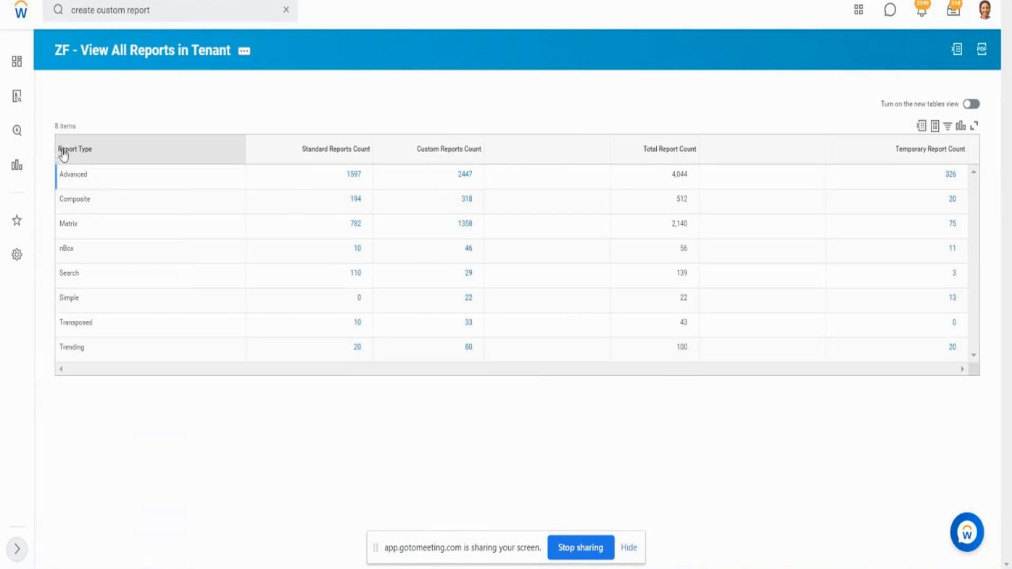
pyautogui.moveTo(63, 151); pyautogui.dragTo(94, 153)
pyautogui.click(93, 153)
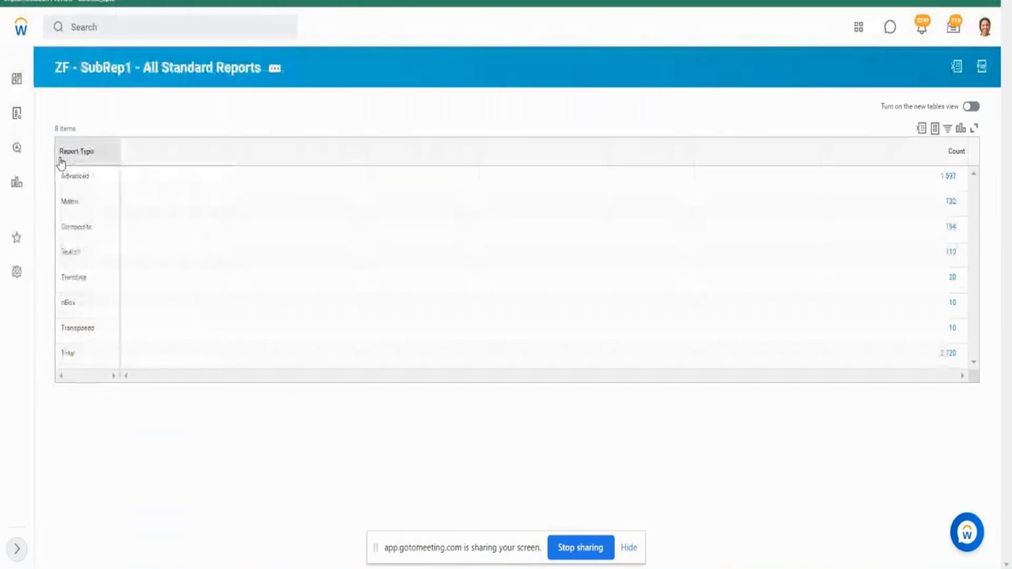
pyautogui.doubleClick(82, 153)
pyautogui.moveTo(82, 154); pyautogui.dragTo(60, 156)
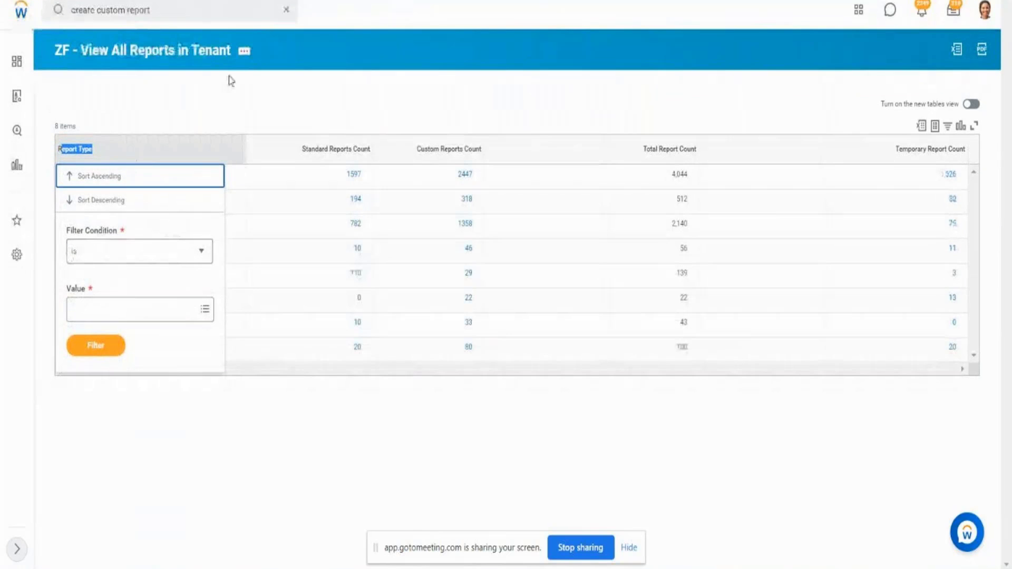
pyautogui.click(229, 76)
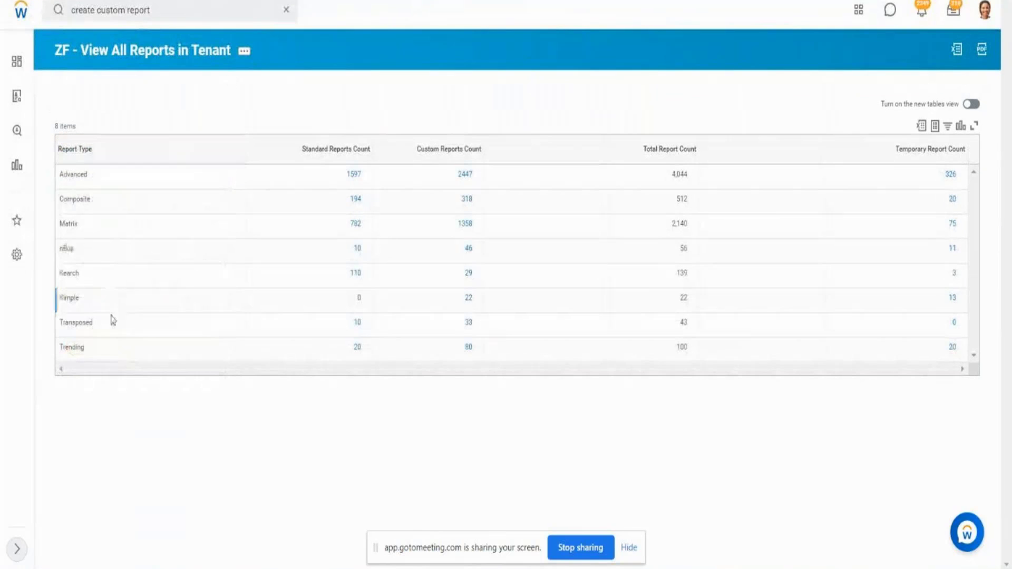
# - Review the report type rows and the Standard Reports, Custom Reports and Total Report Count columns in the composite results
pyautogui.moveTo(92, 349)
pyautogui.moveTo(64, 179)
pyautogui.moveTo(64, 178); pyautogui.dragTo(80, 301)
pyautogui.click(75, 156)
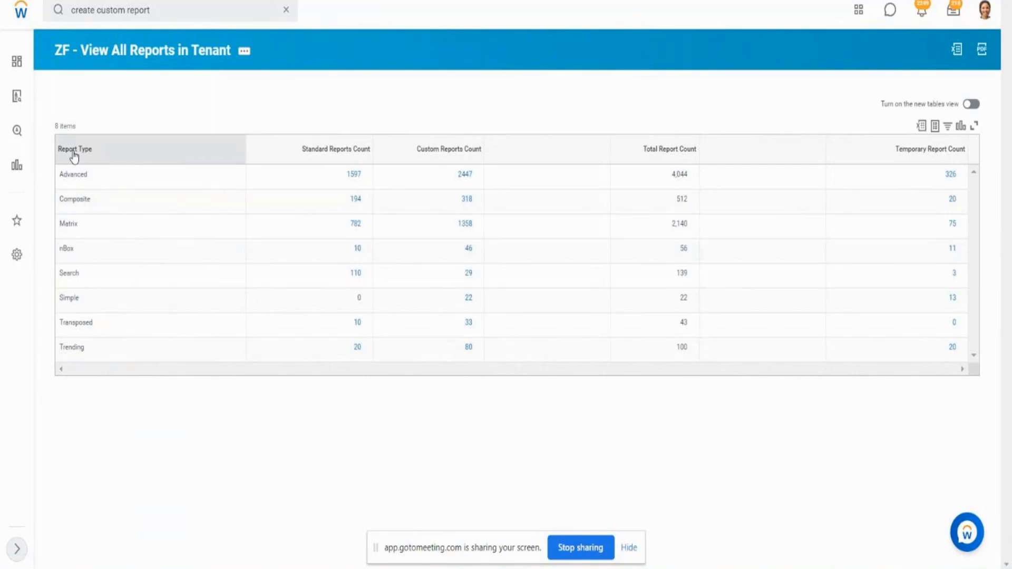
pyautogui.click(331, 150)
pyautogui.click(445, 152)
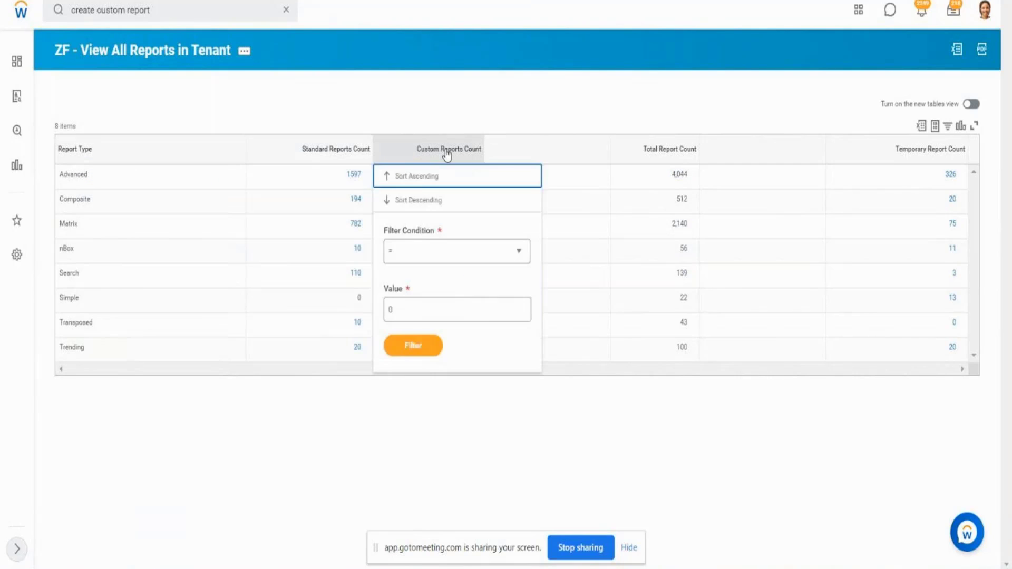
pyautogui.click(667, 156)
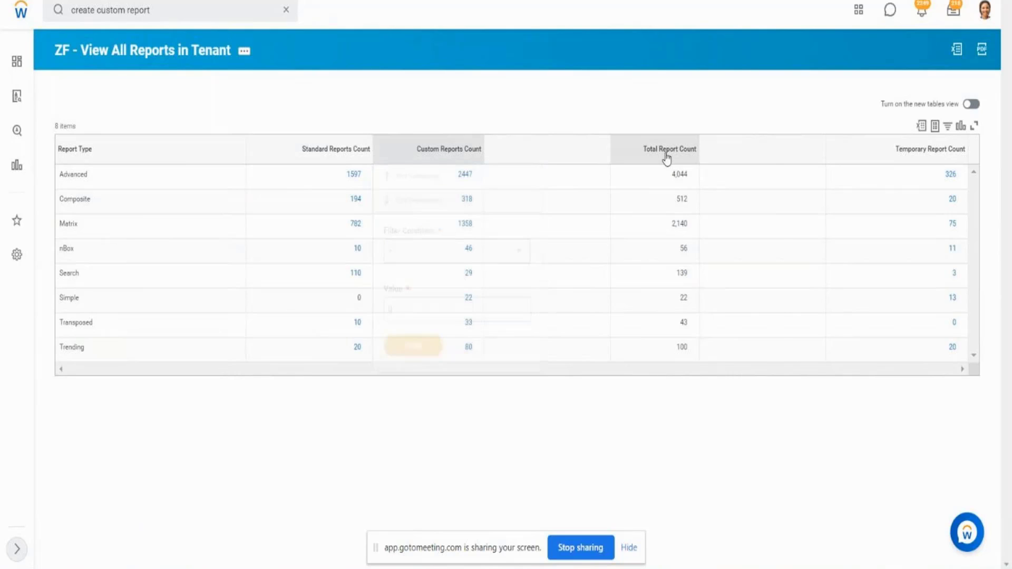
# - Return to the composite report's column layout and open the C1 Report Type column definition for editing
pyautogui.click(309, 105)
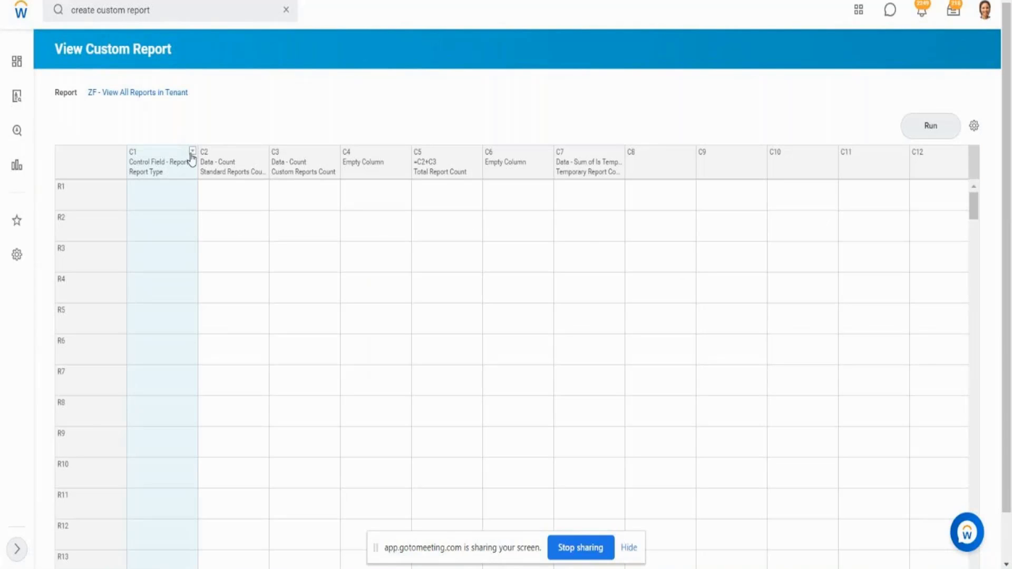
pyautogui.click(193, 153)
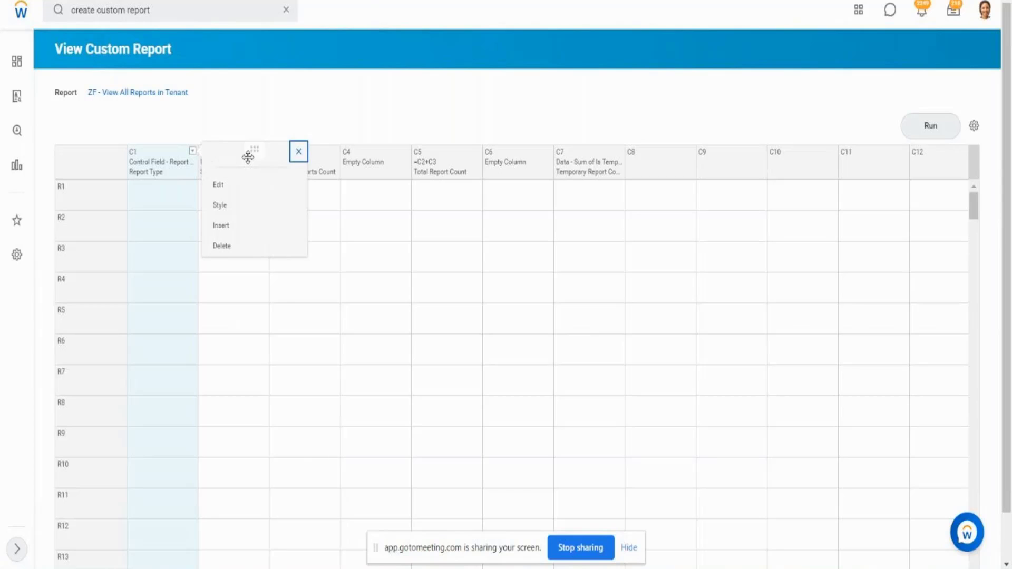
pyautogui.click(224, 186)
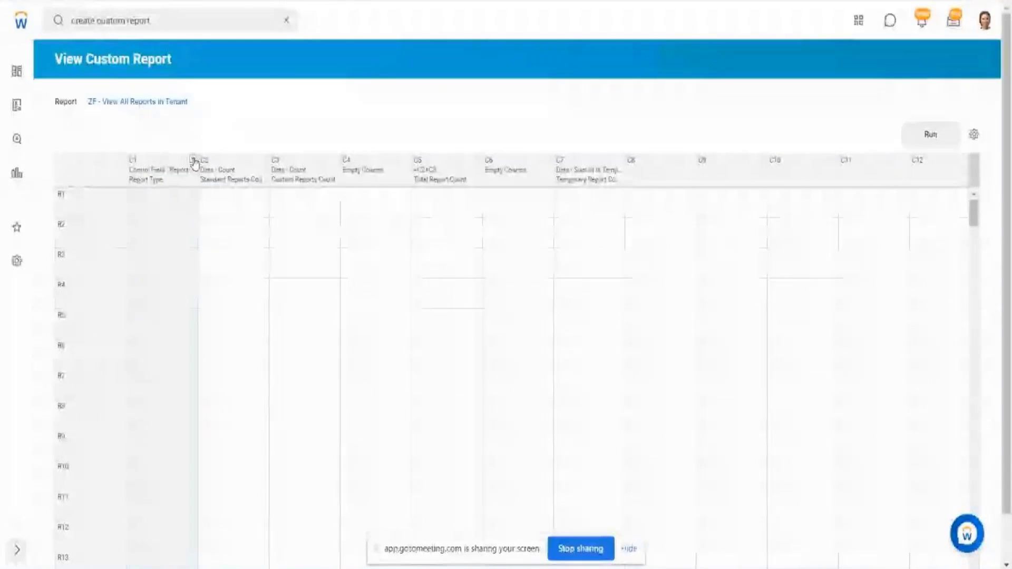
pyautogui.click(193, 159)
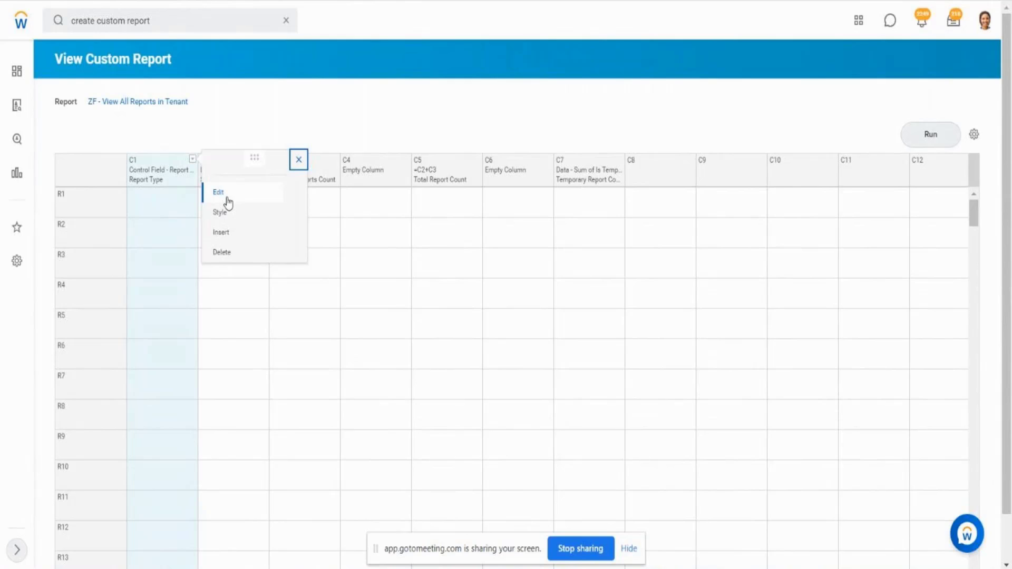
pyautogui.click(218, 193)
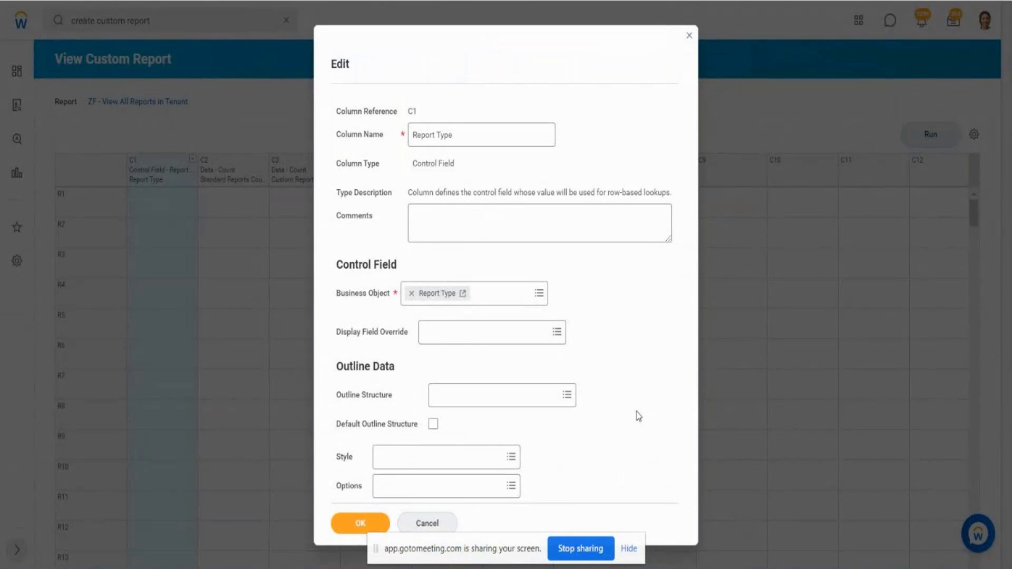
# - Set C1's style to the Workday style Report Header and save the column definition
pyautogui.click(423, 462)
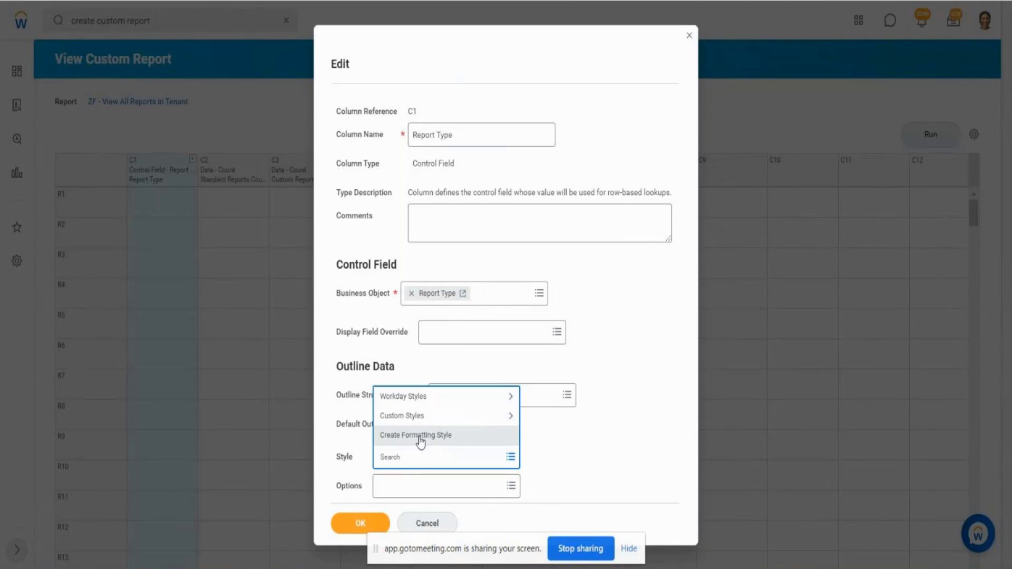
pyautogui.click(497, 397)
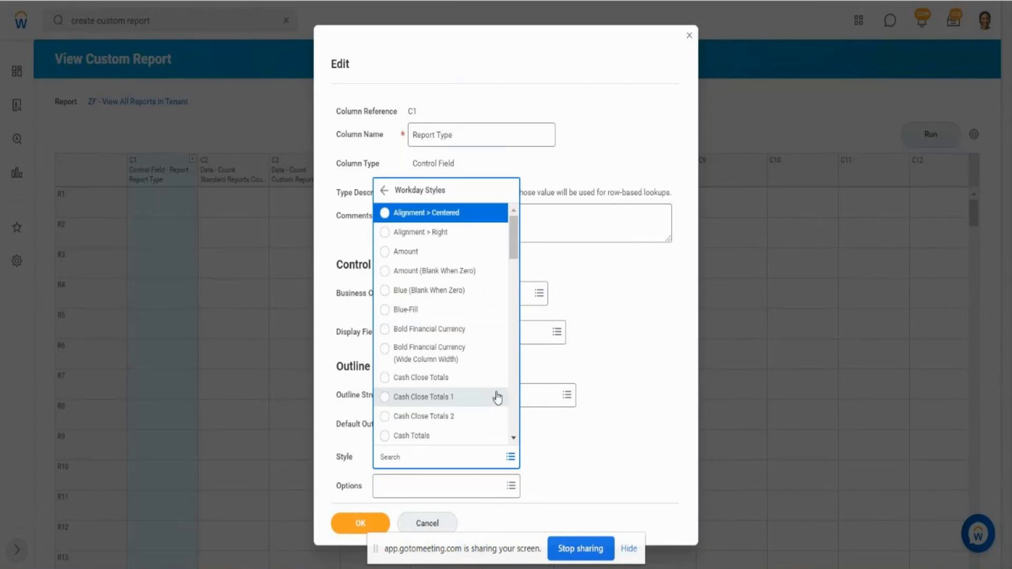
pyautogui.press('Down')
pyautogui.press('Down')
pyautogui.press('Down')
pyautogui.press('Down')
pyautogui.press('Down')
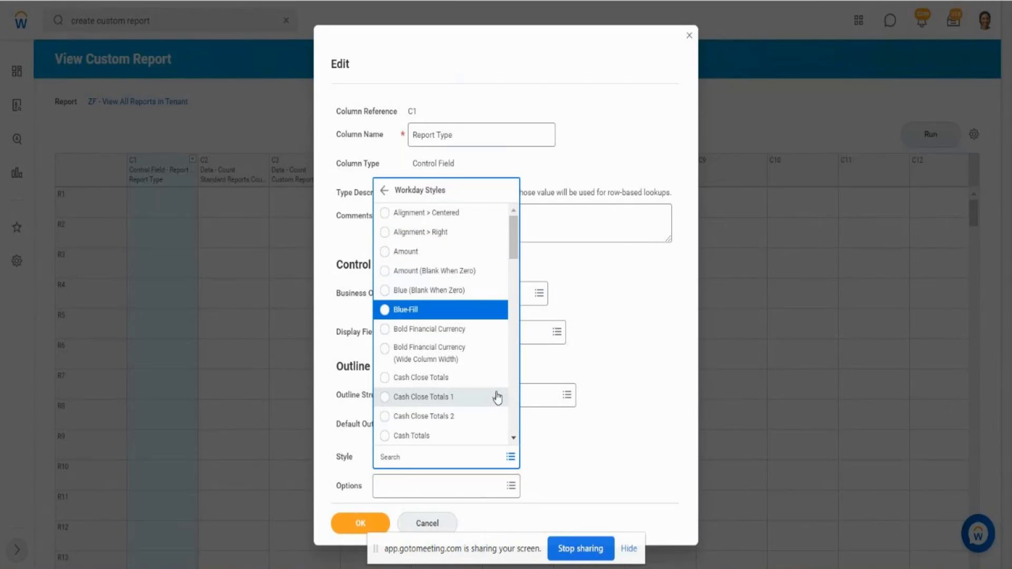
pyautogui.press('Up')
pyautogui.press('Up')
pyautogui.press('Up')
pyautogui.press('Up')
pyautogui.press('Up')
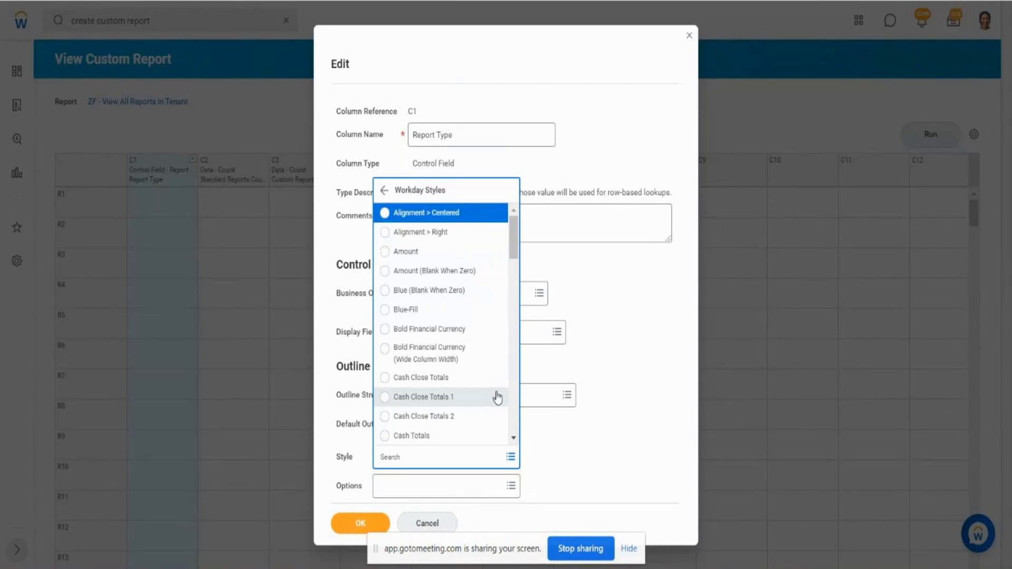
pyautogui.press('Down')
pyautogui.press('Down')
pyautogui.press('Down')
pyautogui.press('Down')
pyautogui.press('Down')
pyautogui.press('Down')
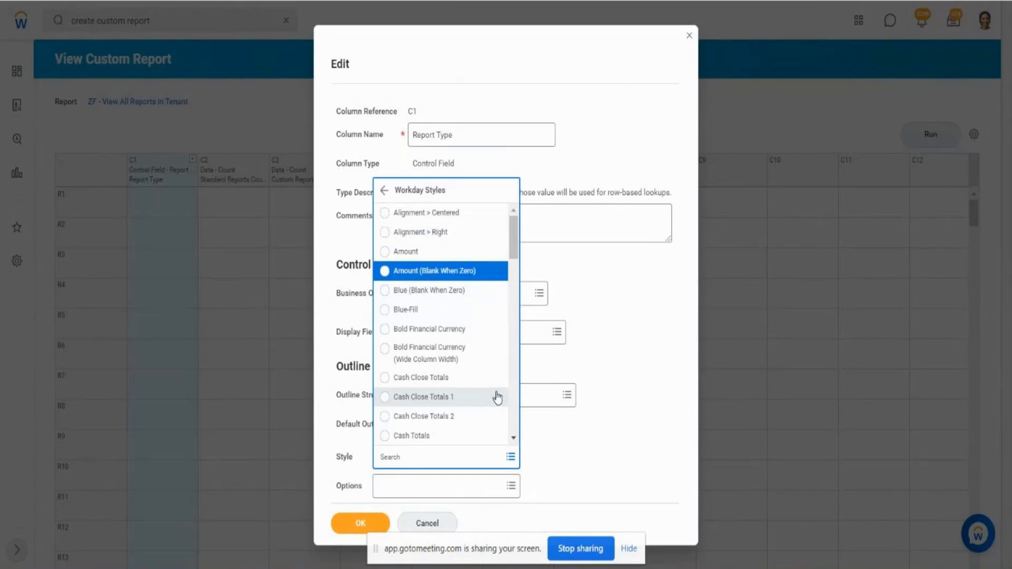
pyautogui.press('Down')
pyautogui.press('Down')
pyautogui.press('Down')
pyautogui.press('Down')
pyautogui.press('Down')
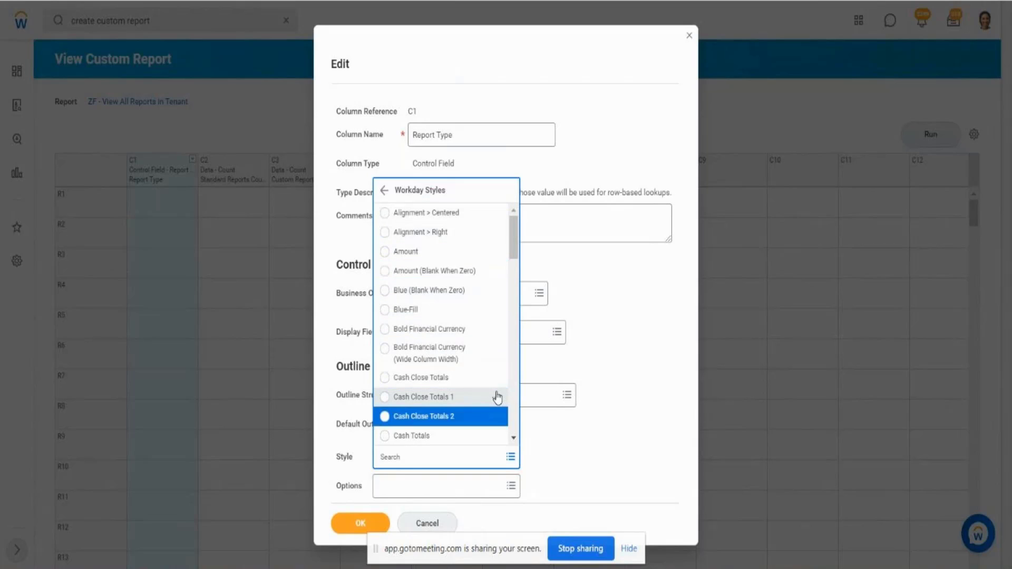
pyautogui.press('Down')
pyautogui.press('Down')
pyautogui.press('Down')
pyautogui.press('Down')
pyautogui.press('Down')
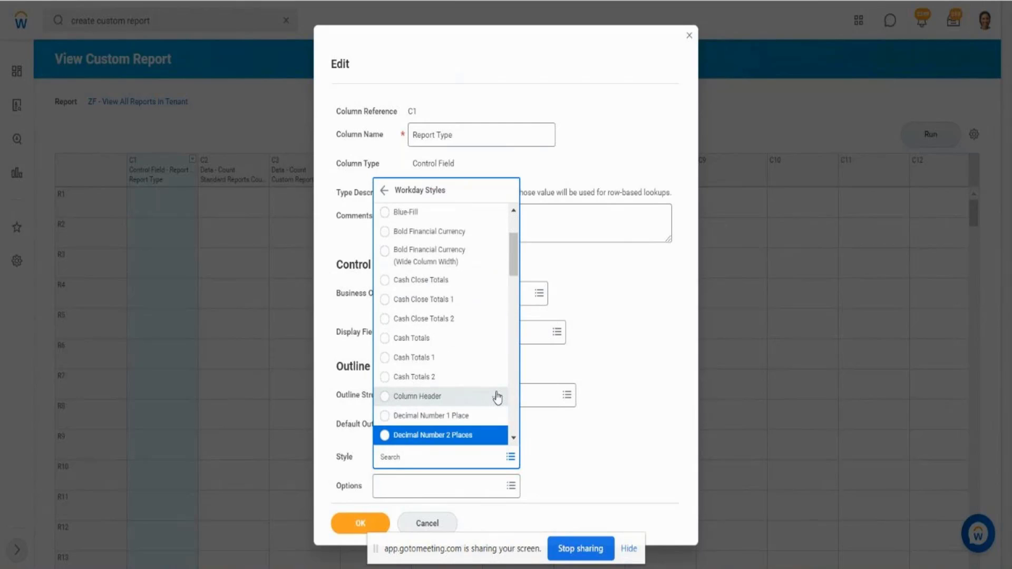
pyautogui.press('Down')
pyautogui.press('Down')
pyautogui.press('Down')
pyautogui.press('Down')
pyautogui.press('Down')
pyautogui.press('Down')
pyautogui.press('Down')
pyautogui.press('Down')
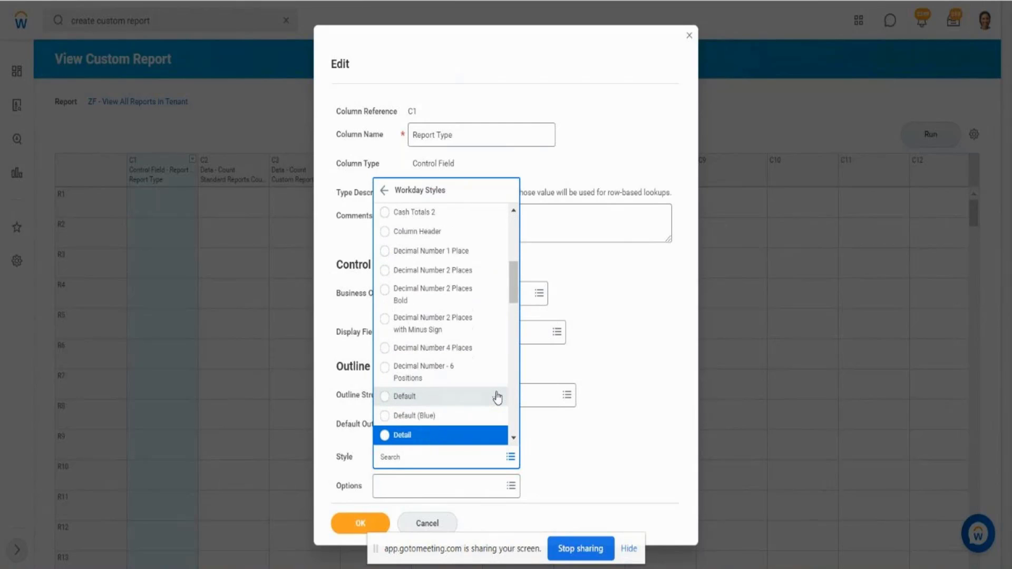
pyautogui.press('Down')
pyautogui.press('Down')
pyautogui.press('Down')
pyautogui.press('Down')
pyautogui.press('Down')
pyautogui.press('Down')
pyautogui.press('Down')
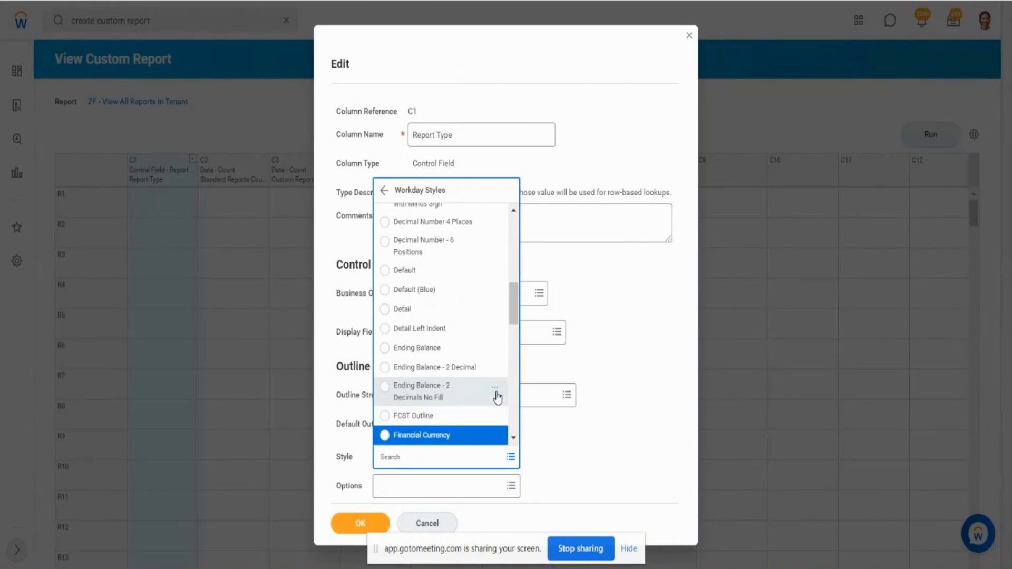
pyautogui.press('Down')
pyautogui.press('Down')
pyautogui.press('Down')
pyautogui.press('Down')
pyautogui.press('Down')
pyautogui.press('Down')
pyautogui.press('Down')
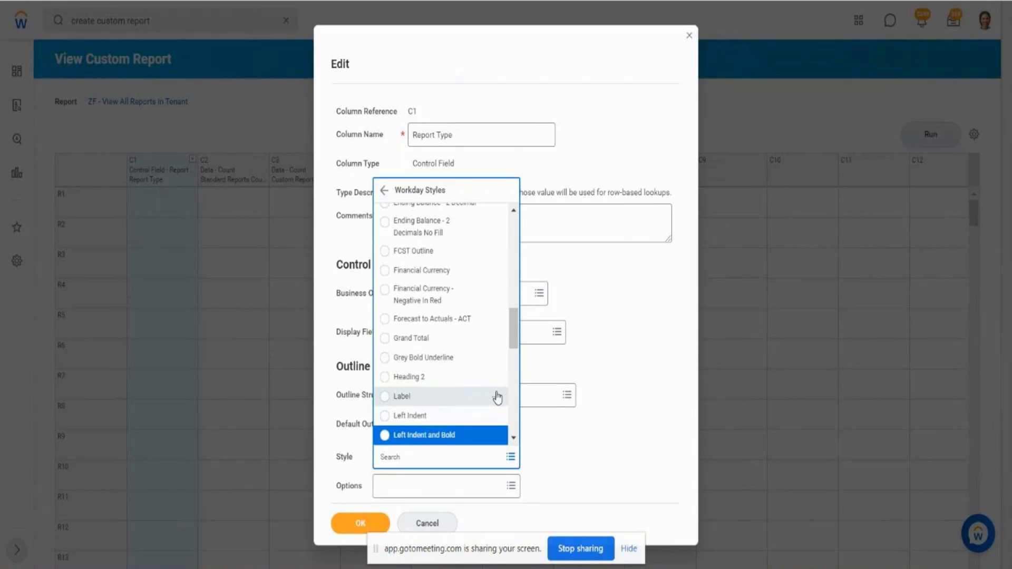
pyautogui.press('Down')
pyautogui.press('Down')
pyautogui.press('Down')
pyautogui.press('Down')
pyautogui.press('Down')
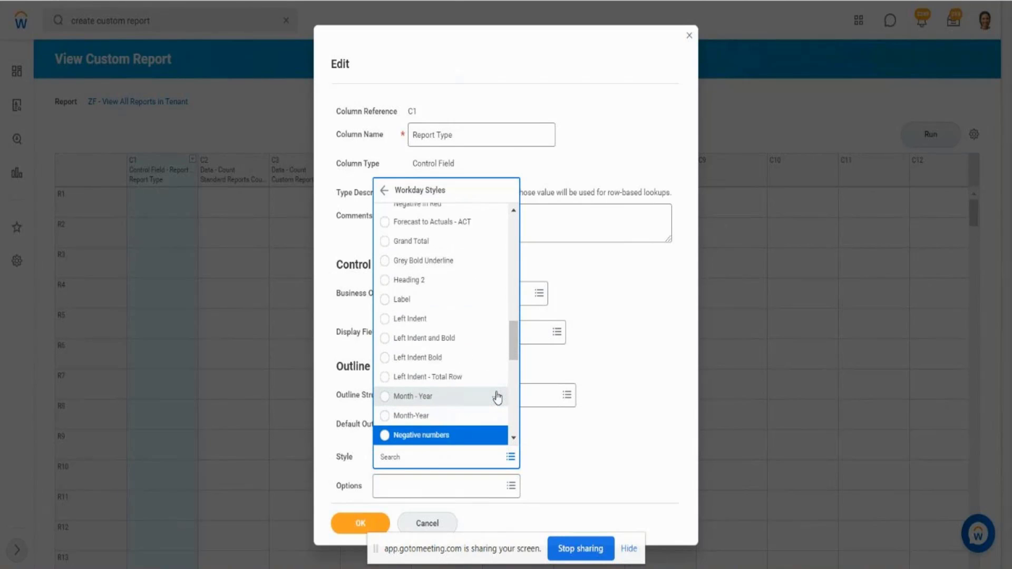
pyautogui.press('Down')
pyautogui.press('Down')
pyautogui.press('Down')
pyautogui.press('Down')
pyautogui.press('Down')
pyautogui.press('Down')
pyautogui.press('Down')
pyautogui.press('Down')
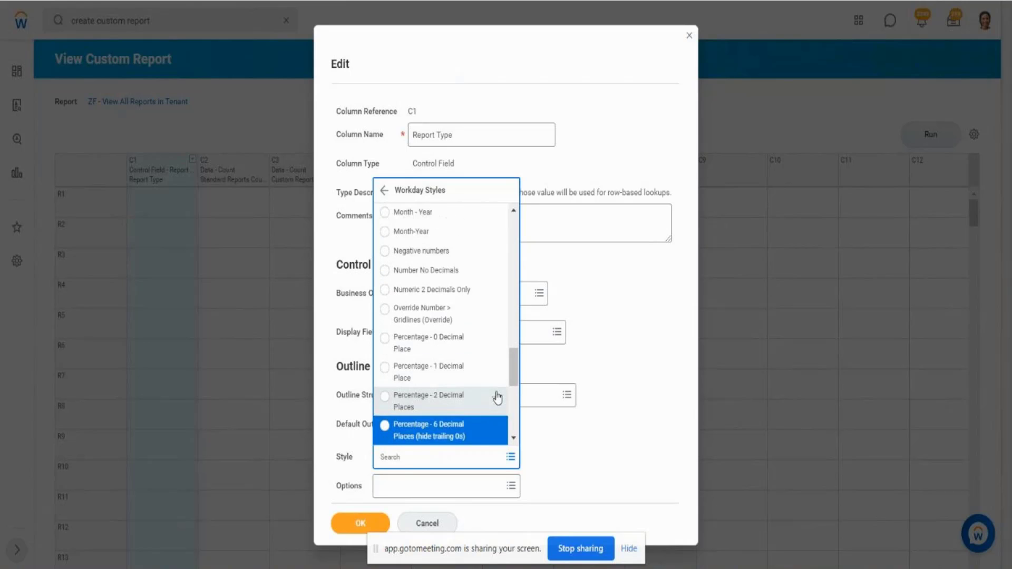
pyautogui.press('Down')
pyautogui.press('Down')
pyautogui.press('Down')
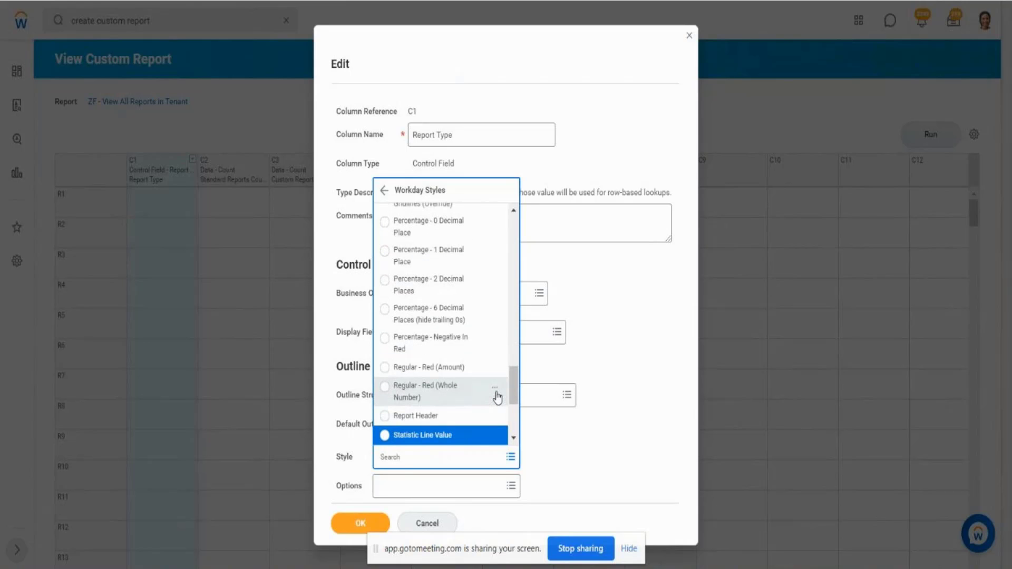
pyautogui.press('Up')
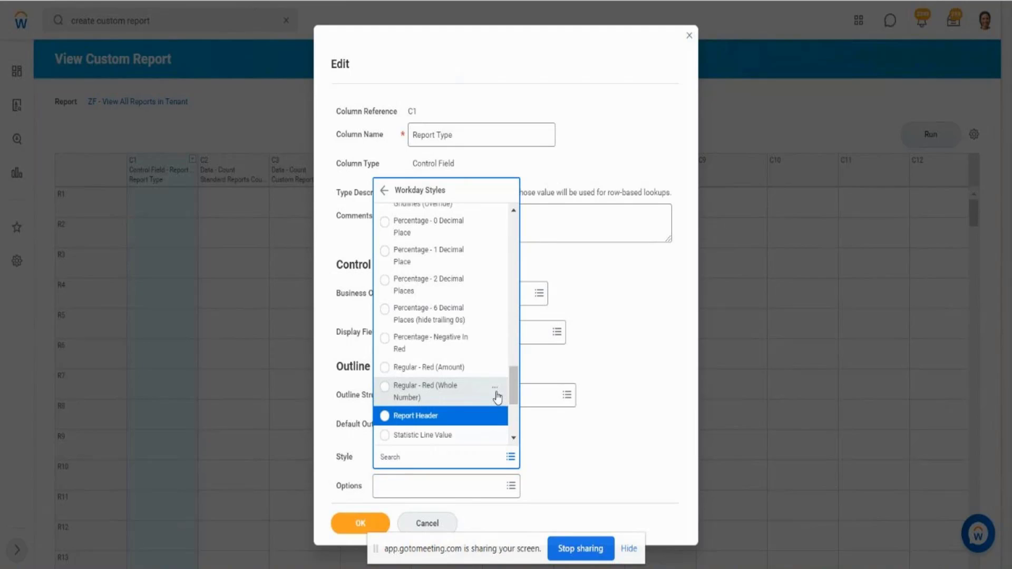
pyautogui.press('Return')
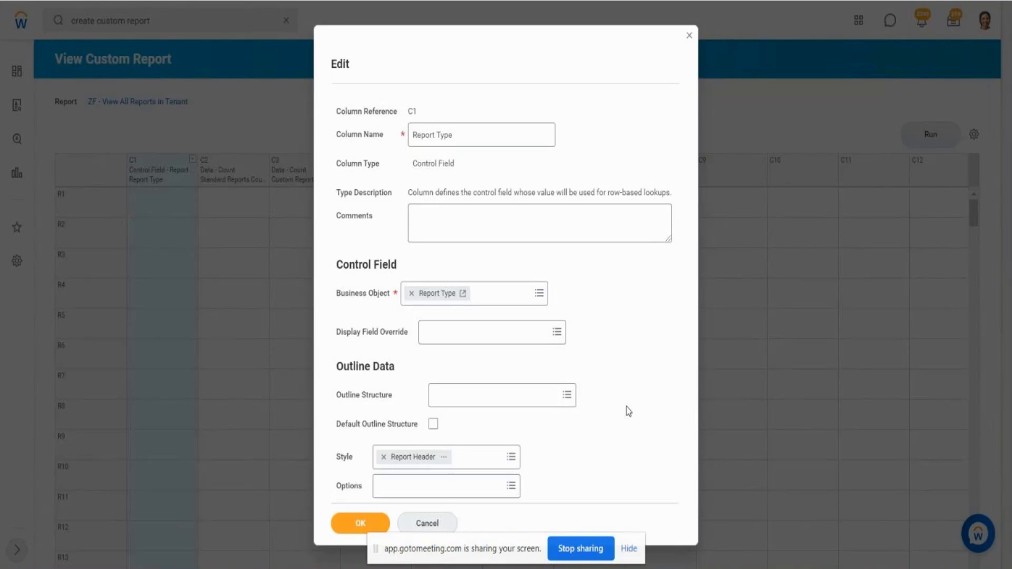
pyautogui.click(364, 528)
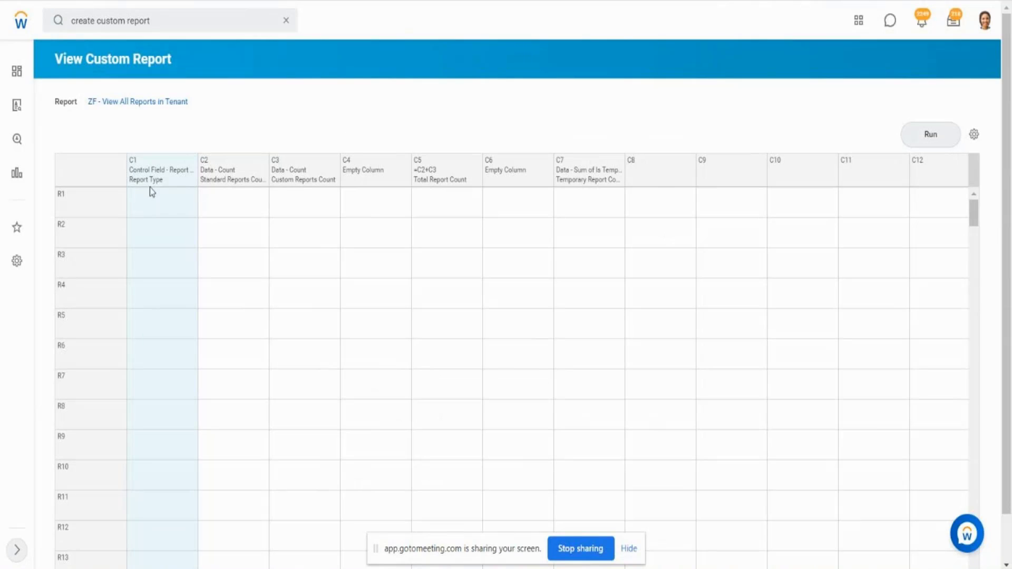
# - Run the composite report and examine the styling of its Report Type and Total Report Count columns
pyautogui.click(929, 134)
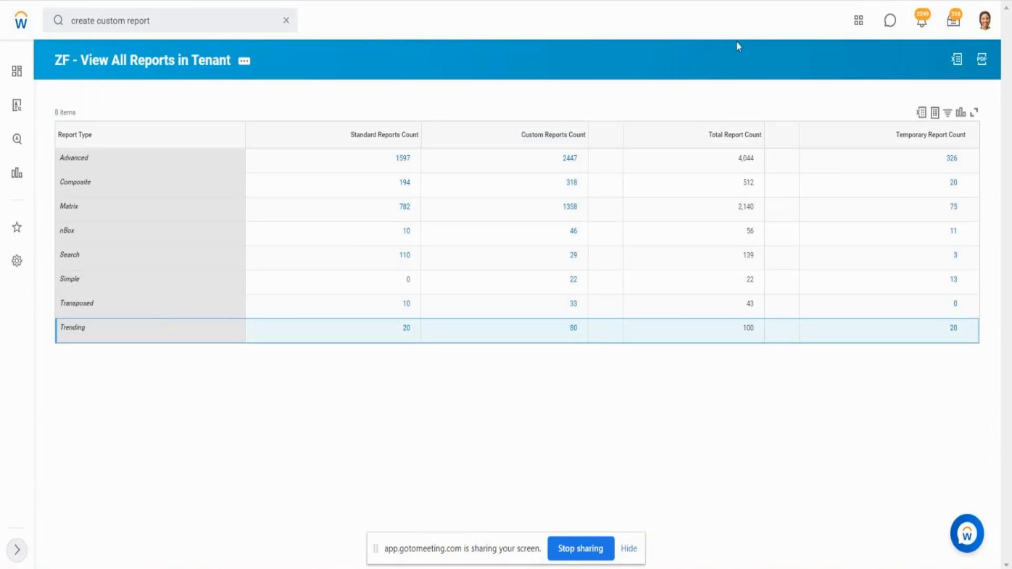
pyautogui.click(738, 138)
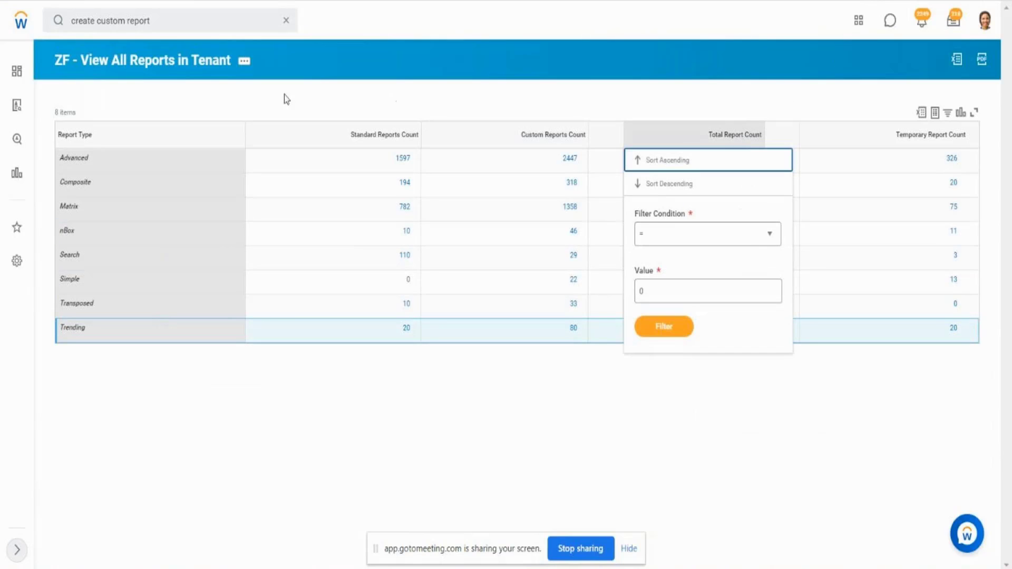
pyautogui.click(168, 57)
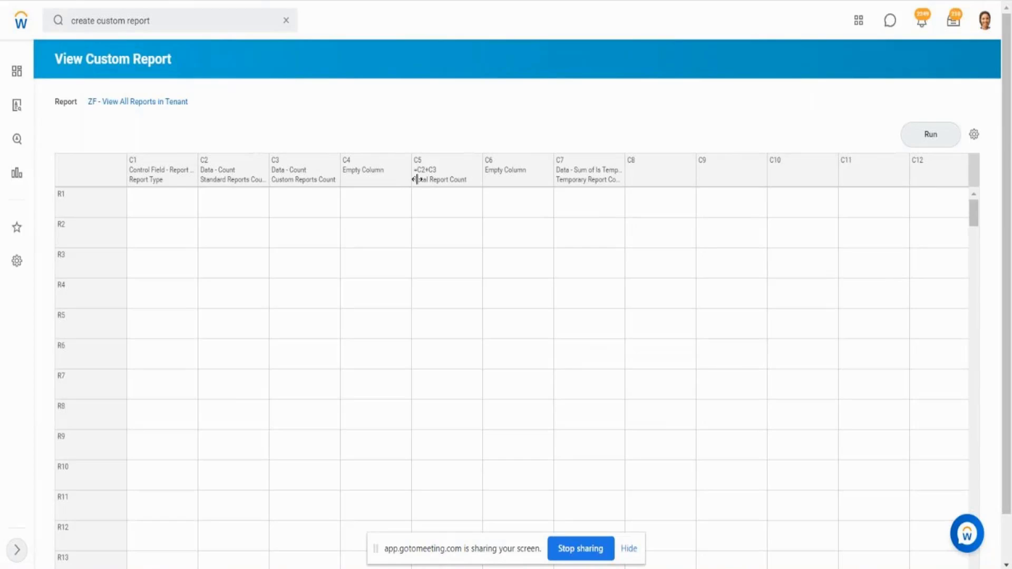
# - Apply the Workday style Cash Totals to the C5 Total Report Count column and save it
pyautogui.click(457, 164)
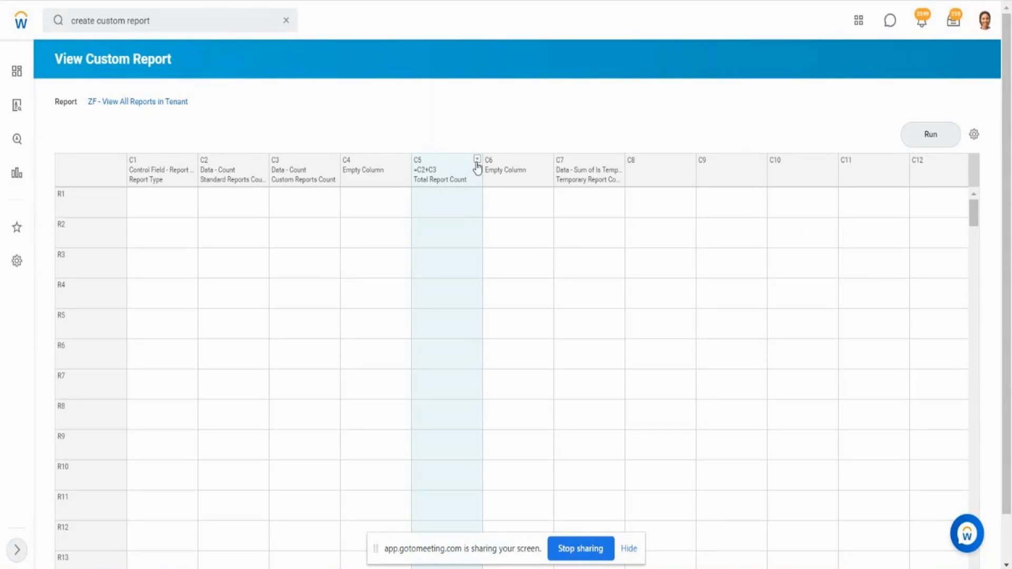
pyautogui.click(477, 160)
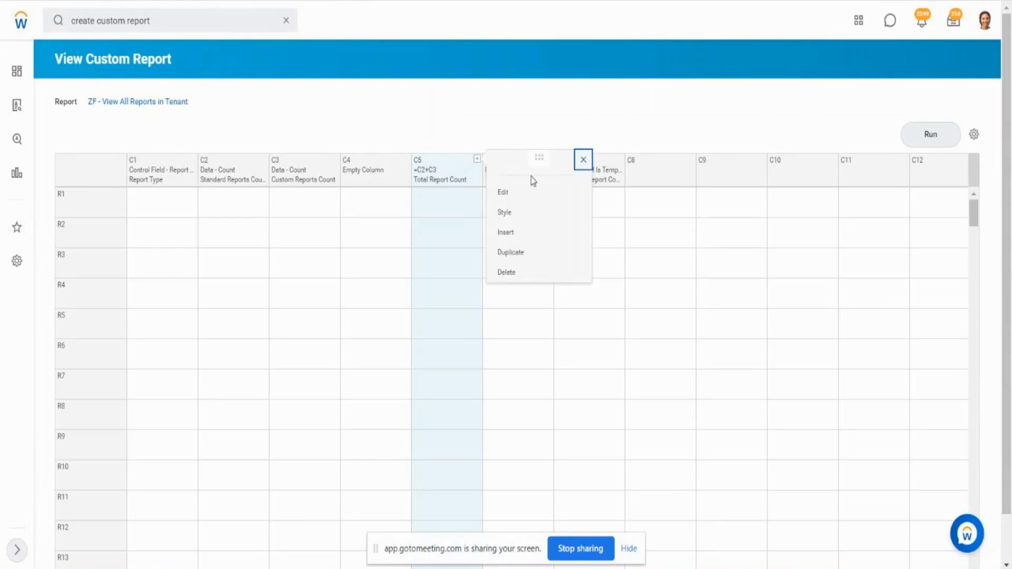
pyautogui.click(509, 215)
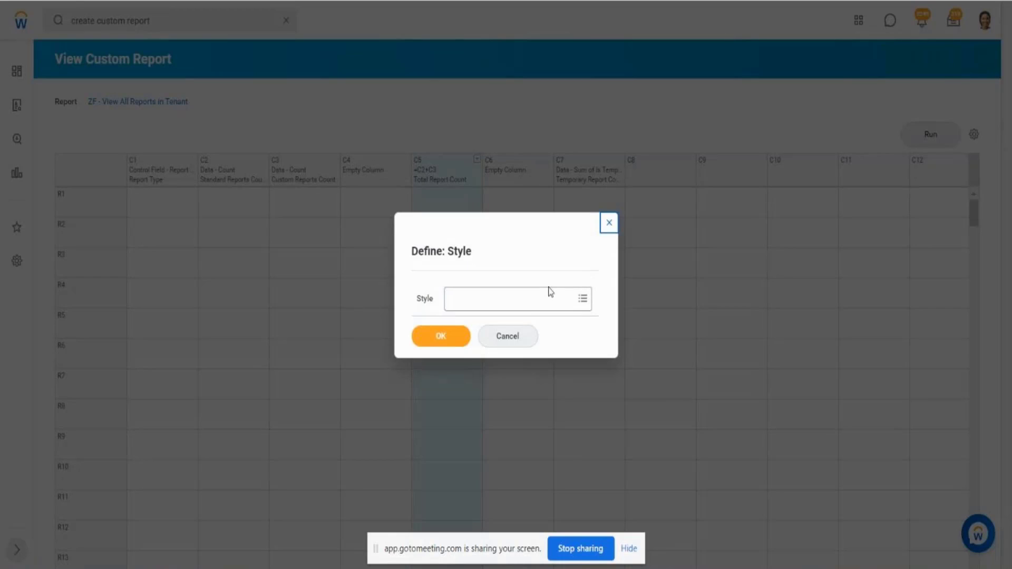
pyautogui.click(541, 296)
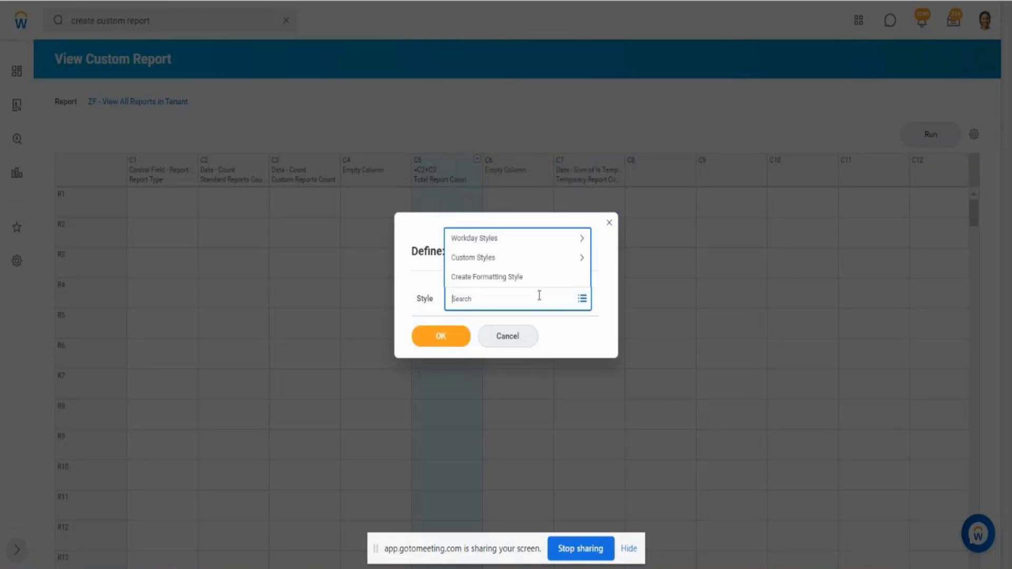
pyautogui.click(510, 239)
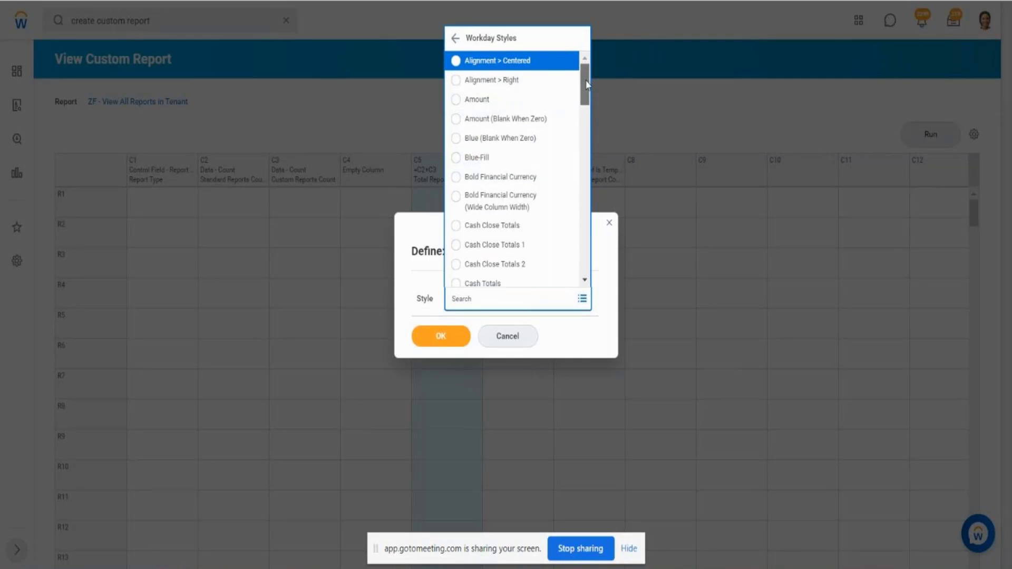
pyautogui.moveTo(587, 84); pyautogui.dragTo(587, 90)
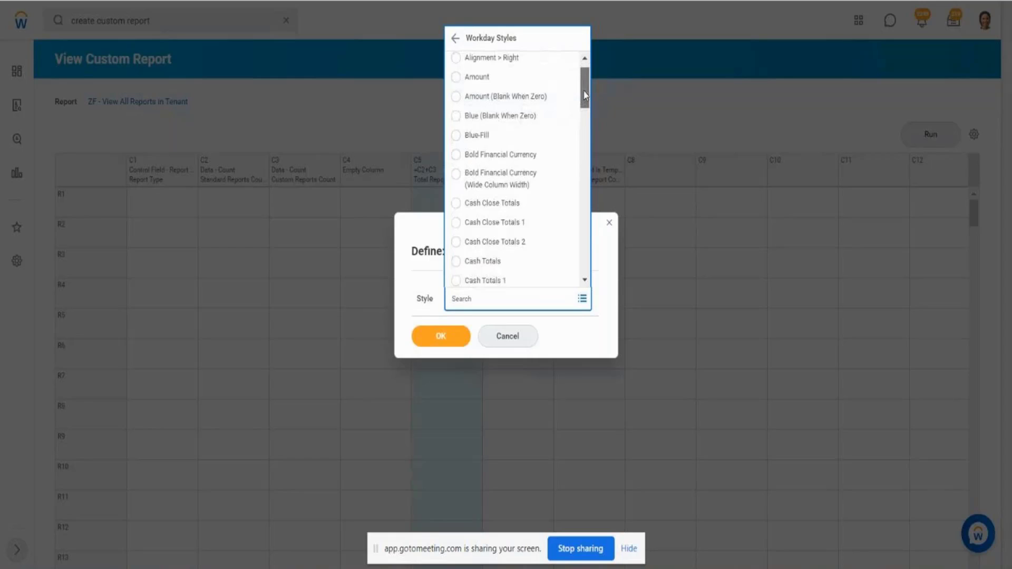
pyautogui.moveTo(584, 95); pyautogui.dragTo(588, 121)
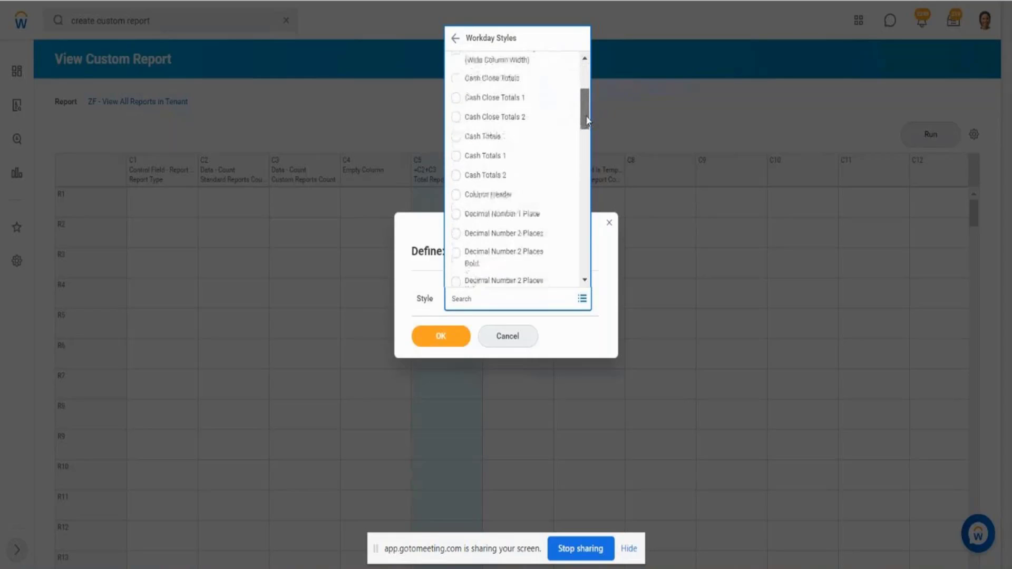
pyautogui.click(501, 138)
pyautogui.click(451, 343)
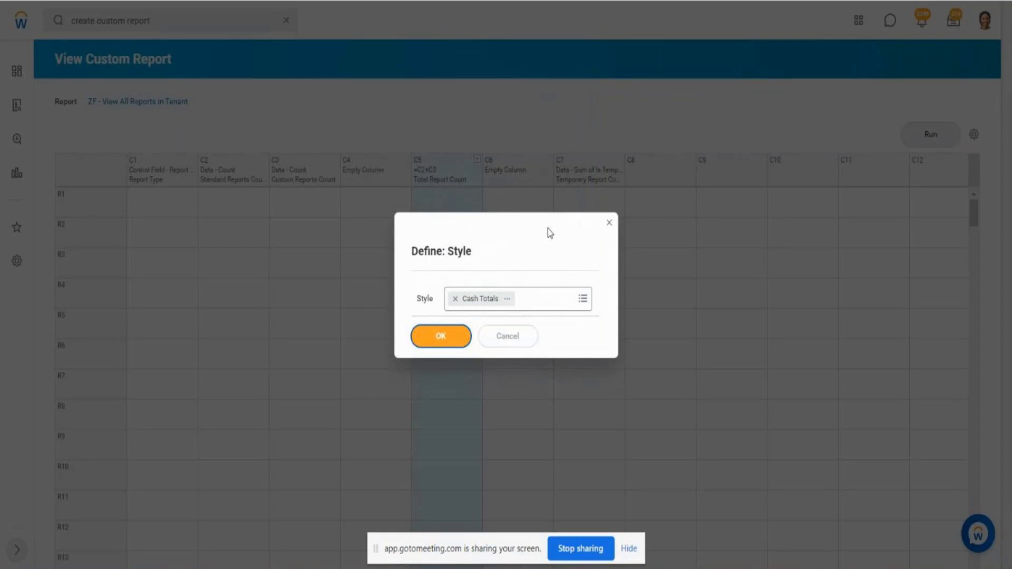
# - Apply the Cash Totals style to the Total Report Count column and run the report to review the totals
pyautogui.press('Return')
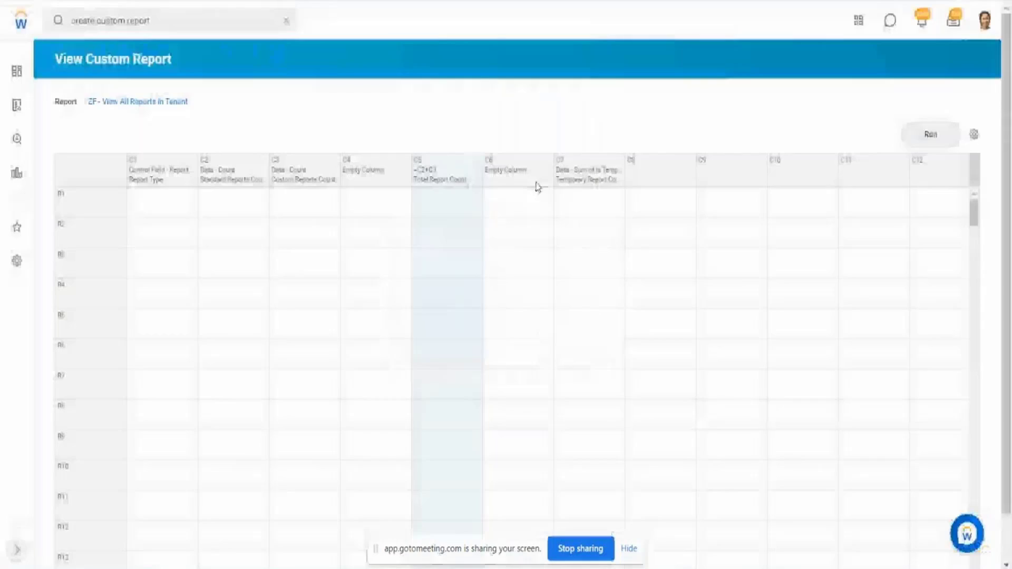
pyautogui.click(927, 138)
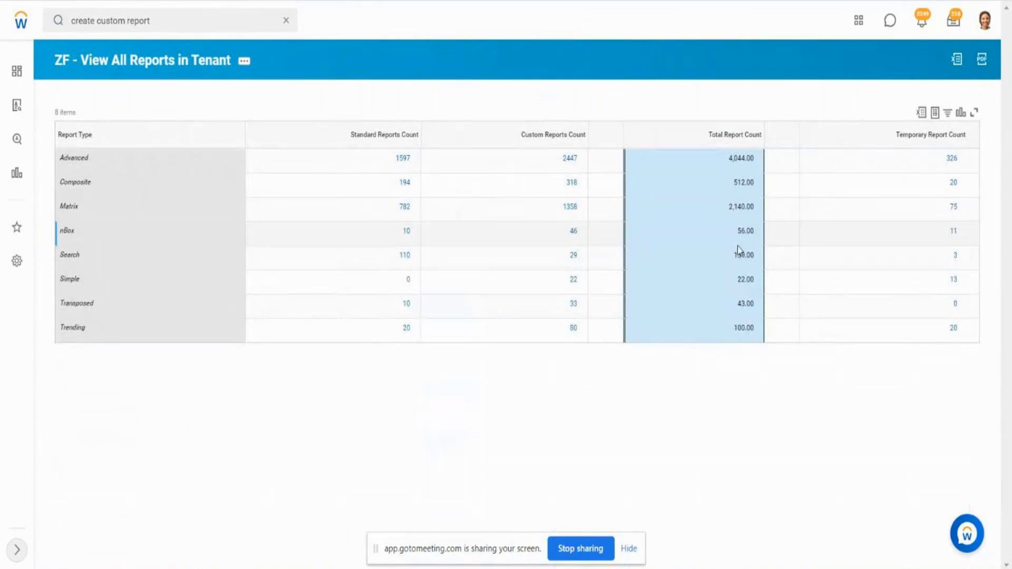
pyautogui.click(727, 165)
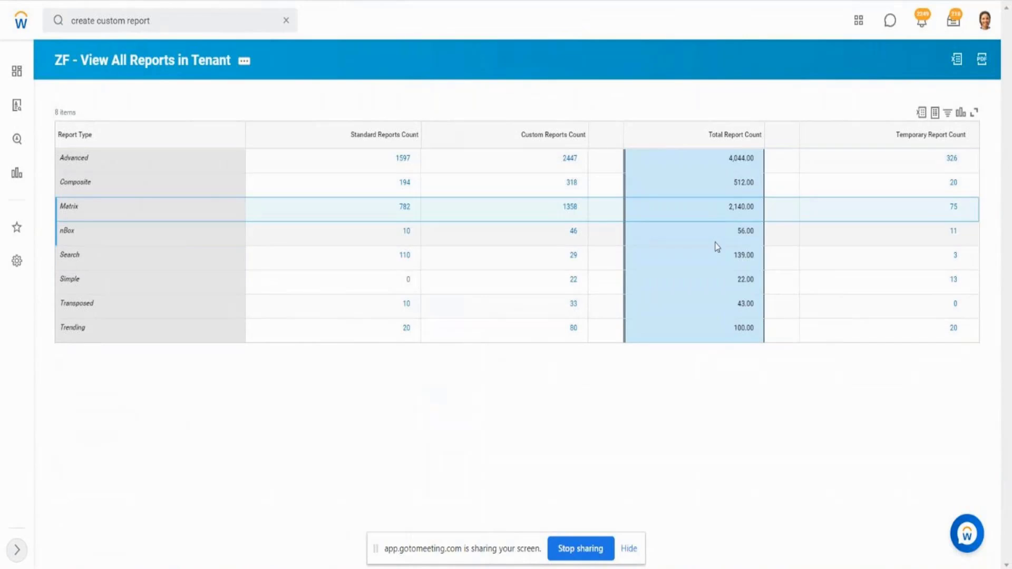
pyautogui.click(685, 330)
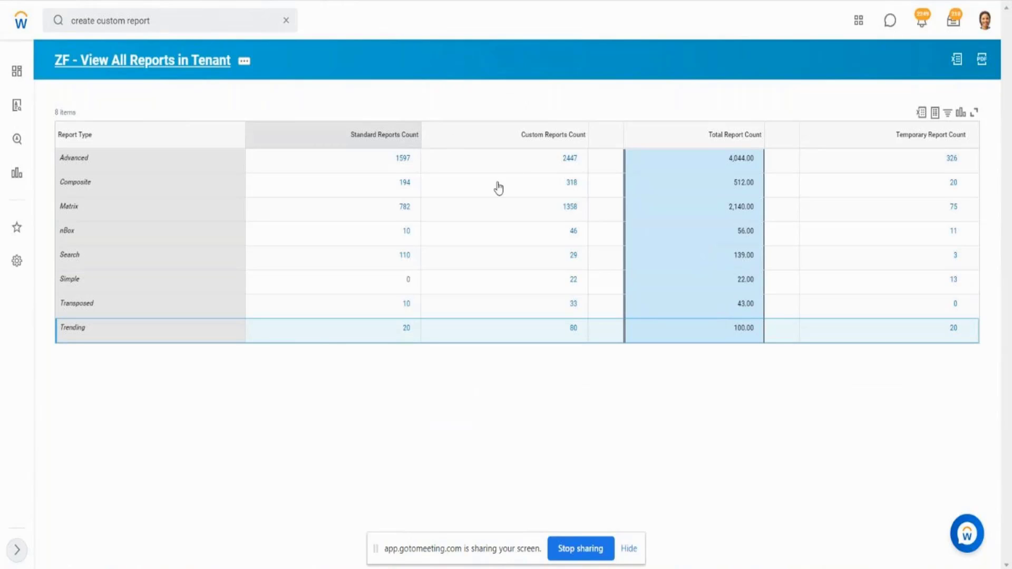
pyautogui.click(410, 182)
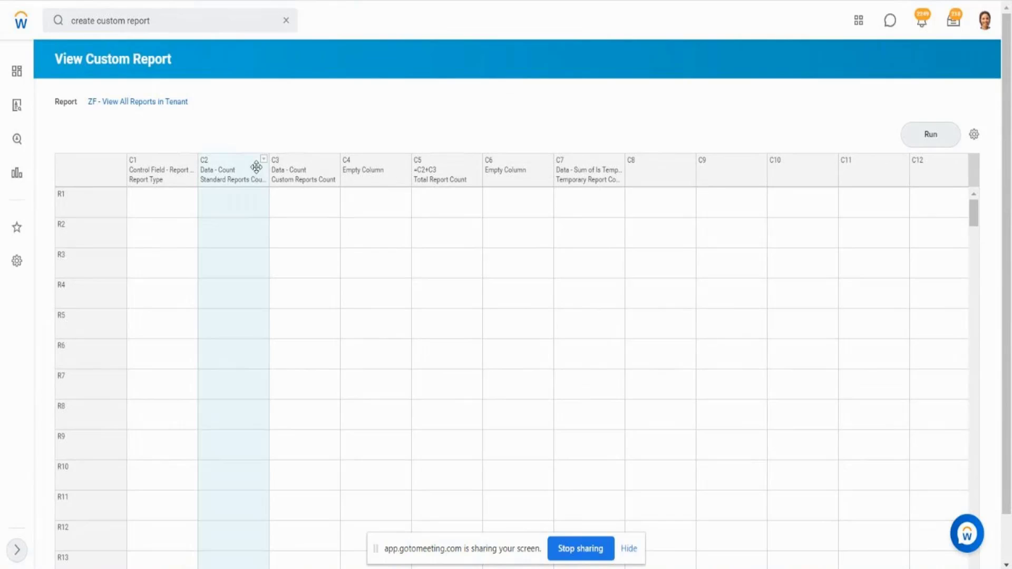
# - Set the style of column C2, Standard Reports Count, to the Workday style Blue (Blank When Zero)
pyautogui.click(264, 160)
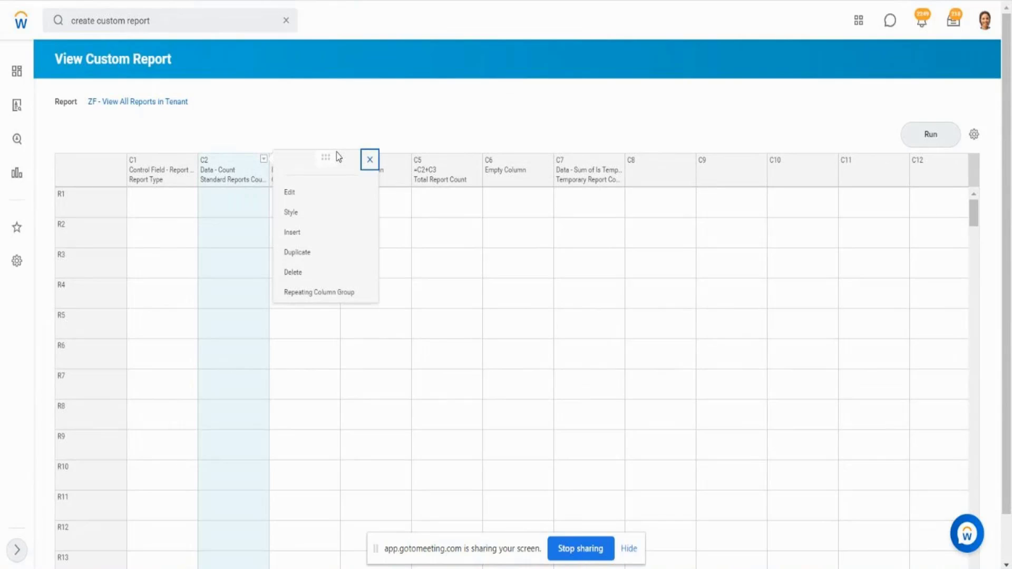
pyautogui.click(302, 215)
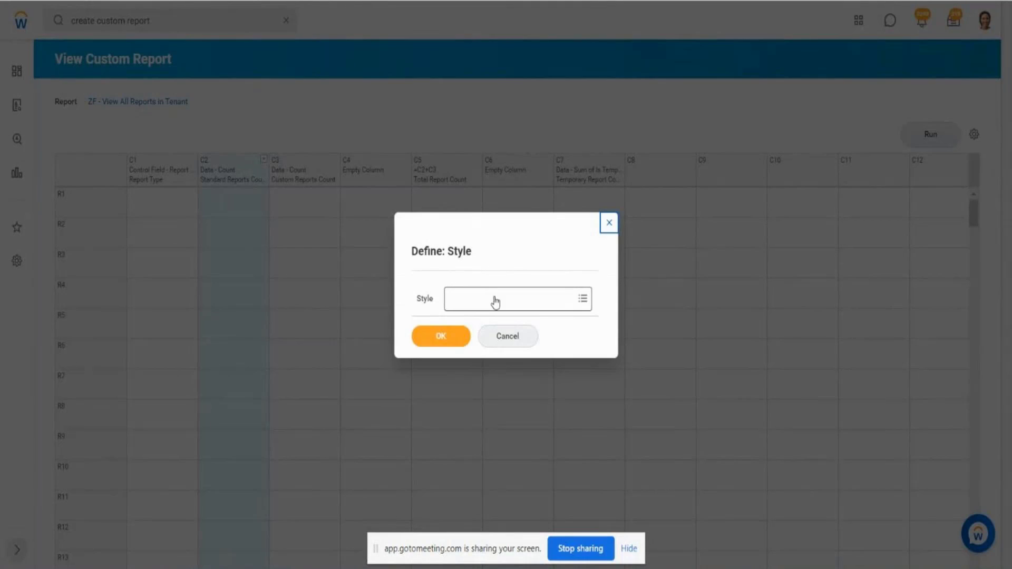
pyautogui.click(495, 302)
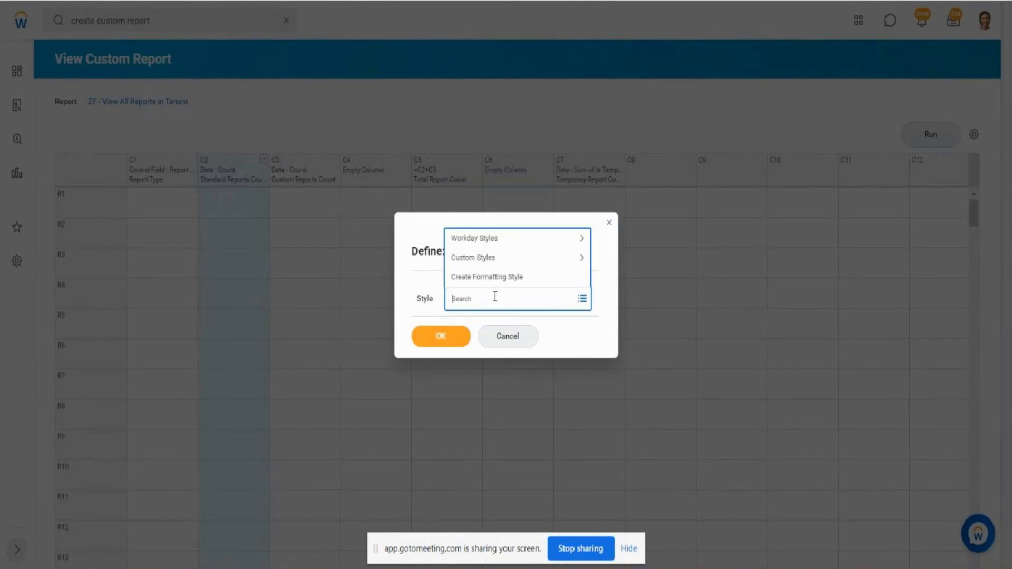
pyautogui.click(495, 239)
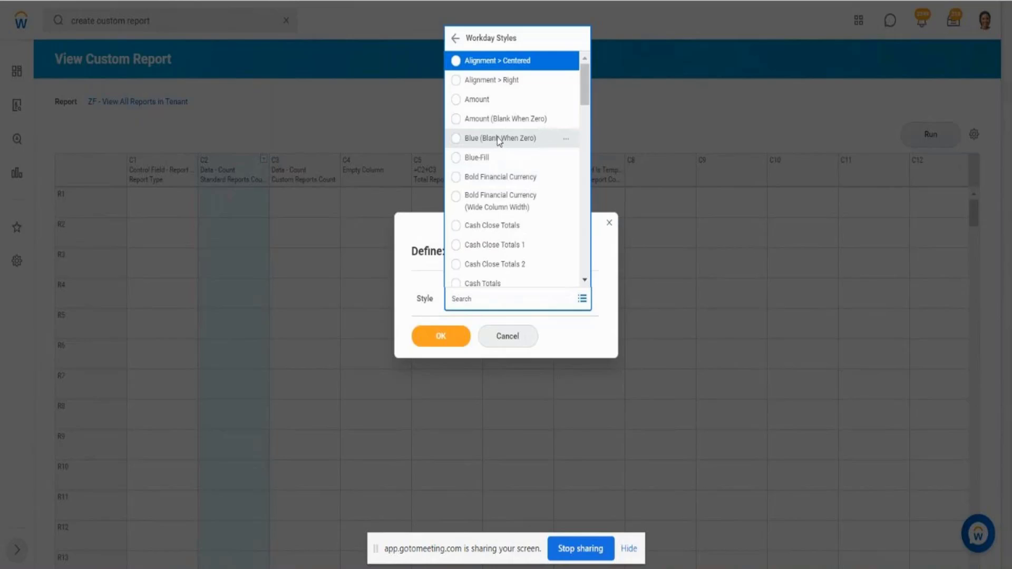
pyautogui.click(498, 138)
pyautogui.click(453, 352)
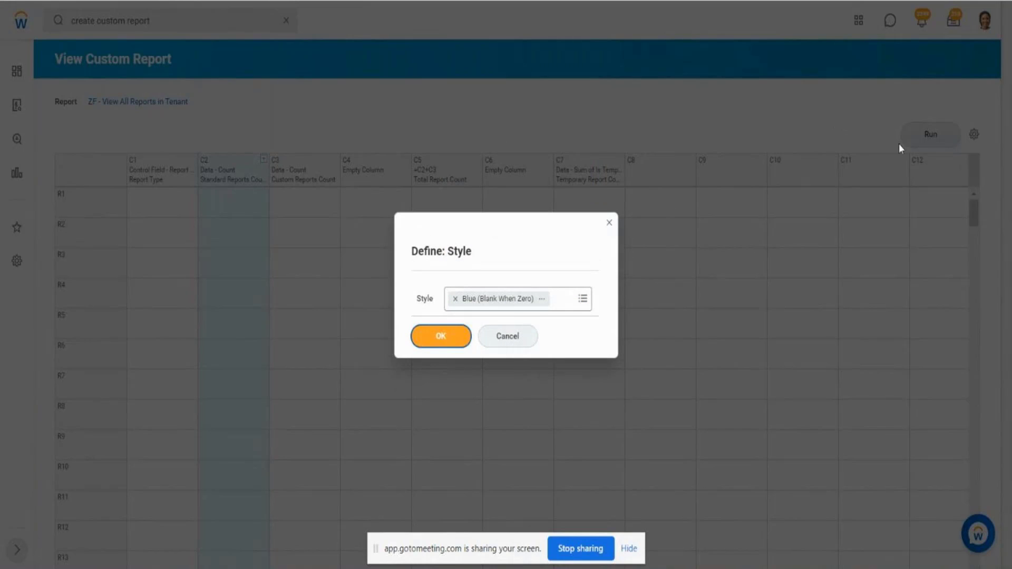
pyautogui.click(464, 344)
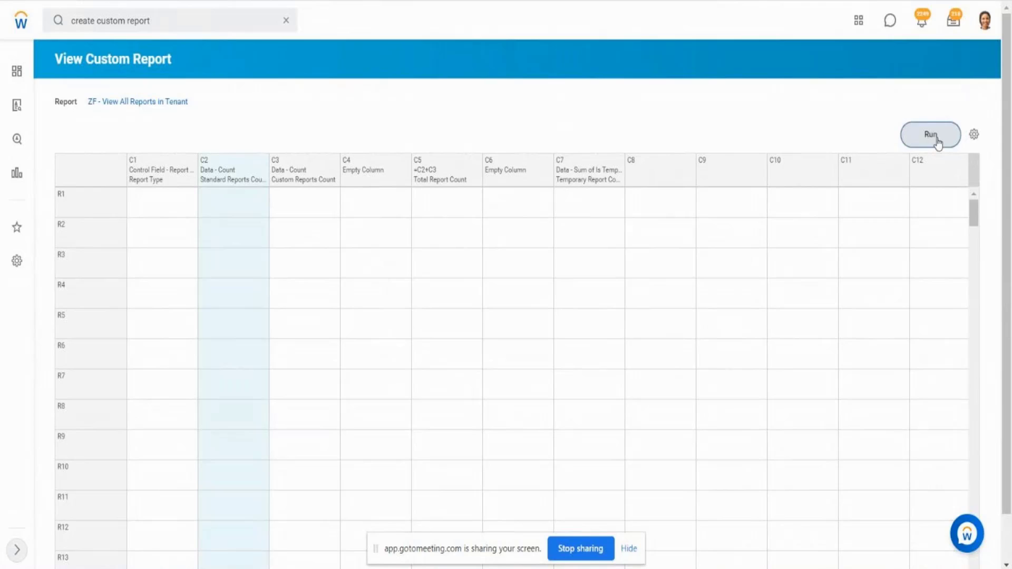
# - Run the report, compare how zeros and totals are formatted in the count columns, and return to the report layout
pyautogui.click(937, 140)
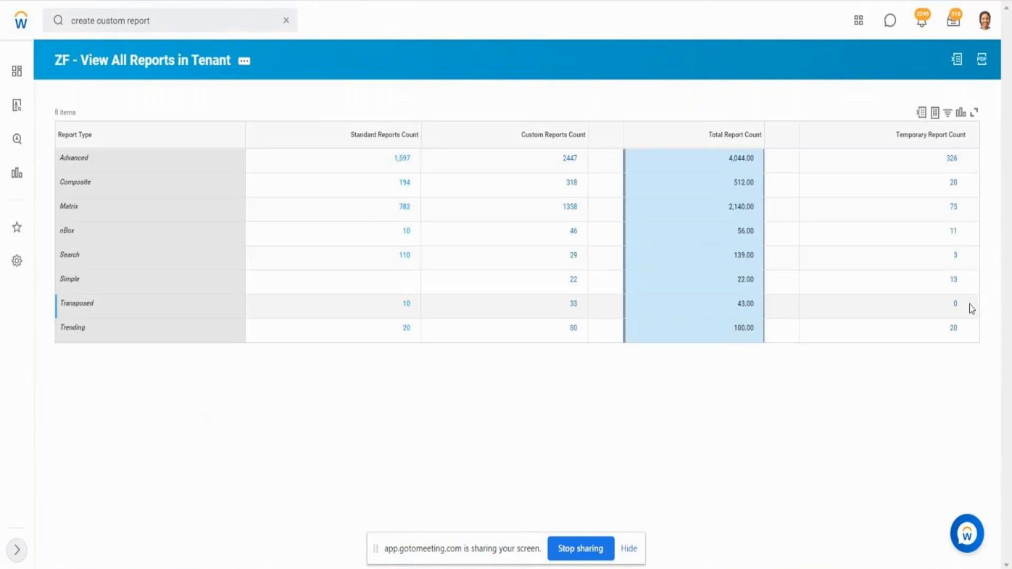
pyautogui.doubleClick(954, 305)
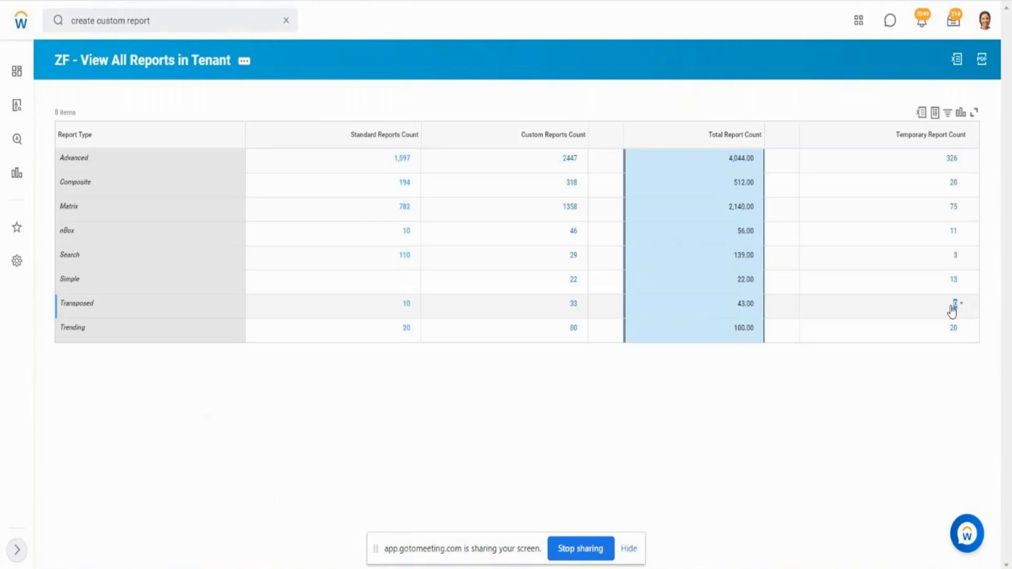
pyautogui.click(403, 280)
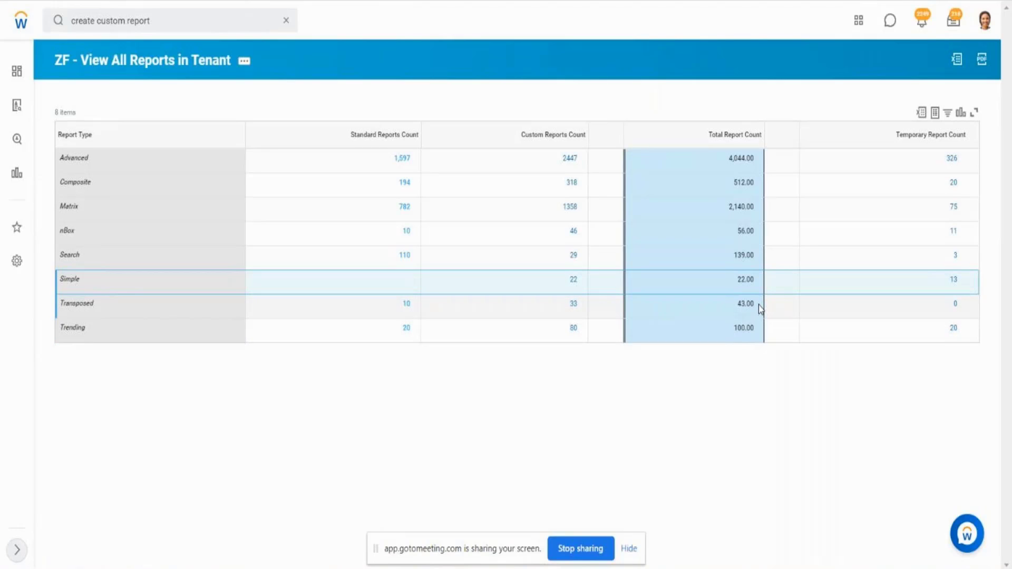
pyautogui.moveTo(758, 304); pyautogui.dragTo(735, 307)
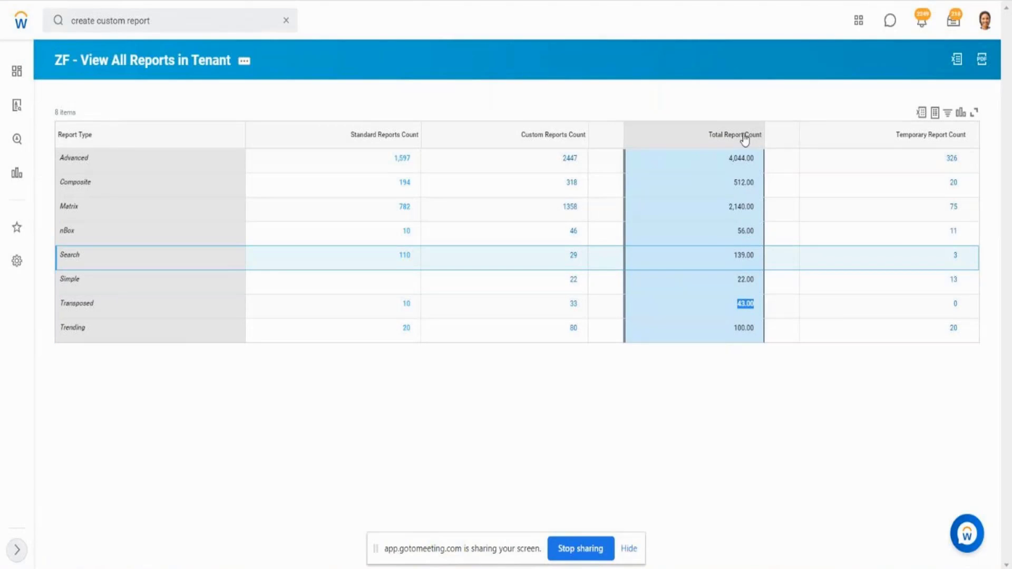
pyautogui.click(252, 351)
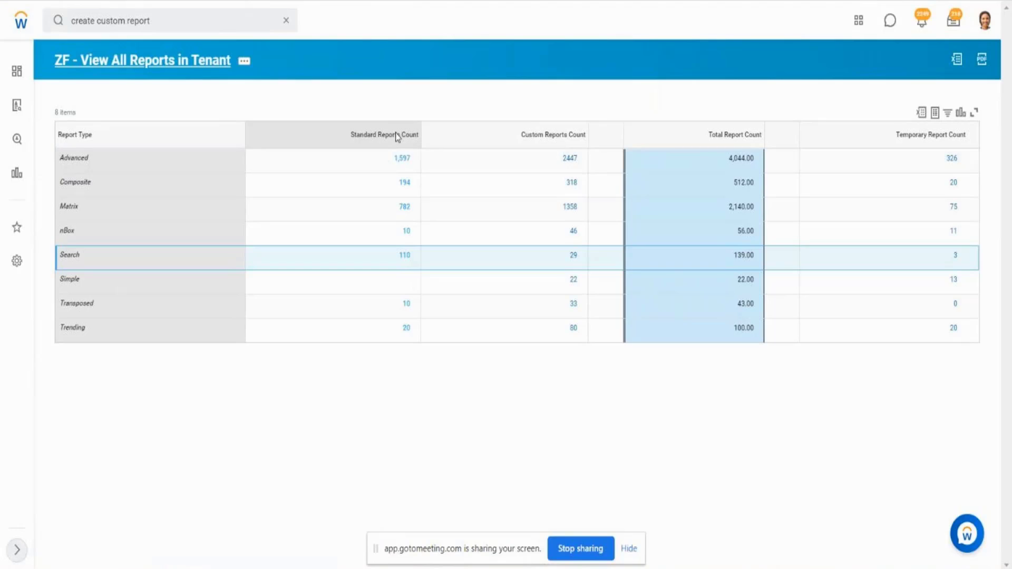
pyautogui.hotkey('alt', 'Left')
# - Run the ZF - View All Reports in Tenant report again from its layout
pyautogui.moveTo(88, 209)
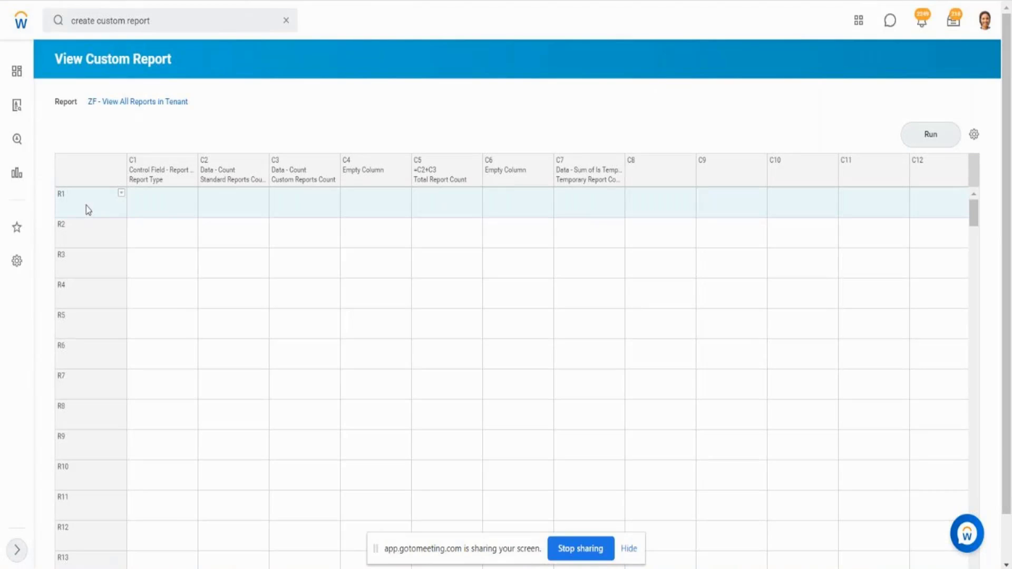
pyautogui.click(156, 104)
pyautogui.click(924, 144)
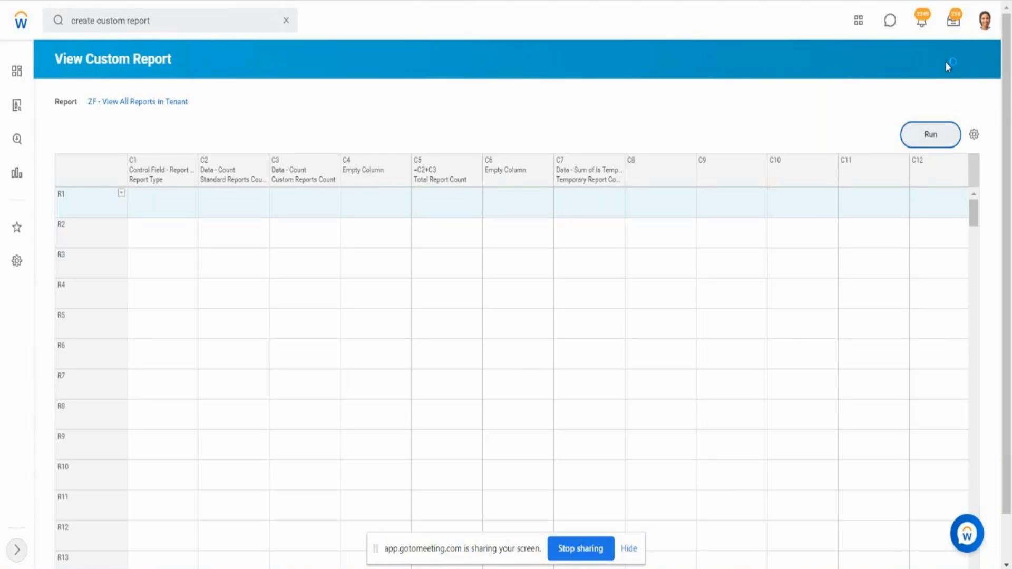
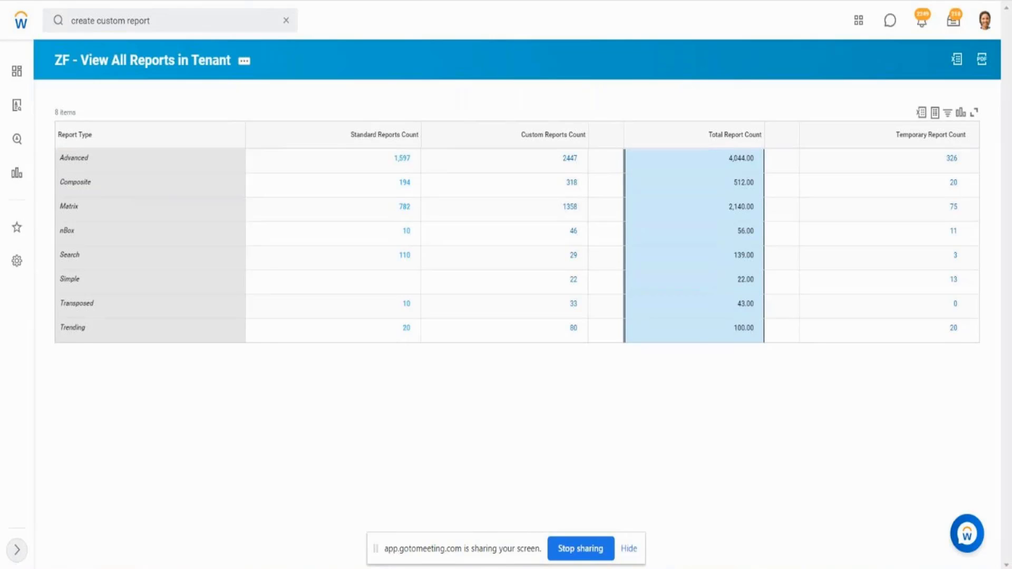
# - In the report layout, define row R1 as Lookup Data and name the row Advanced
pyautogui.hotkey('ctrl', 'Tab')
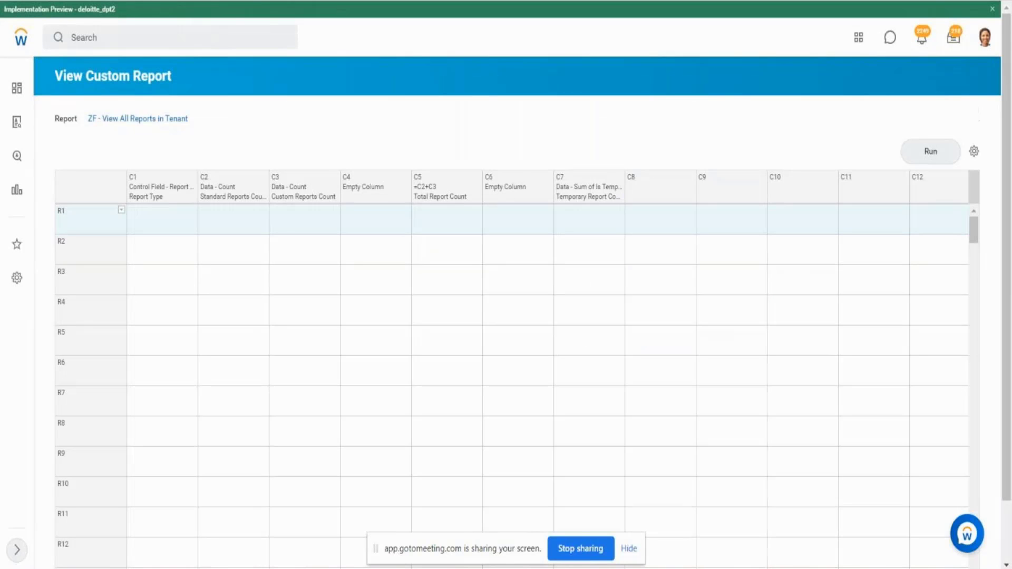
pyautogui.click(121, 211)
pyautogui.moveTo(165, 250)
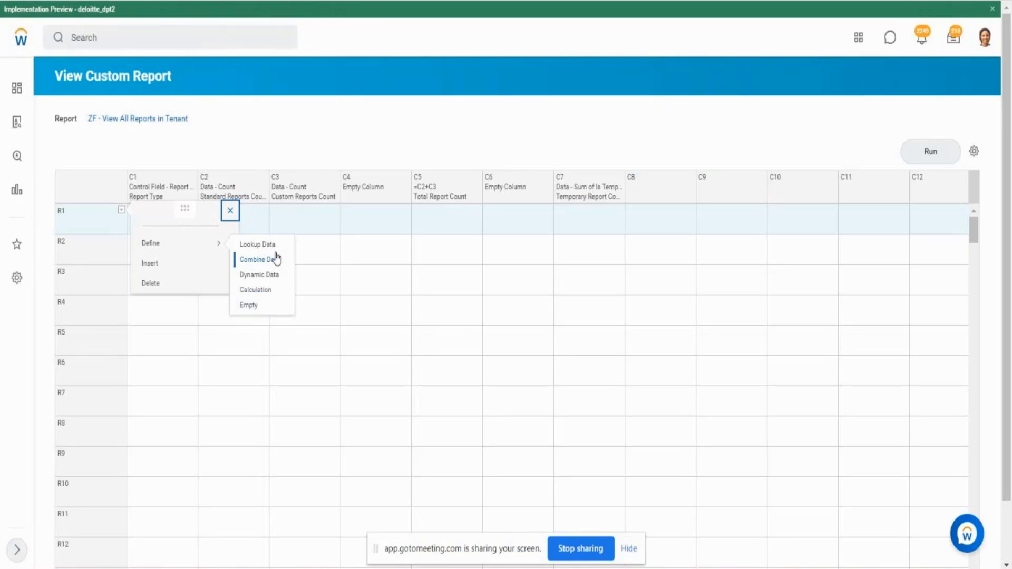
pyautogui.click(255, 250)
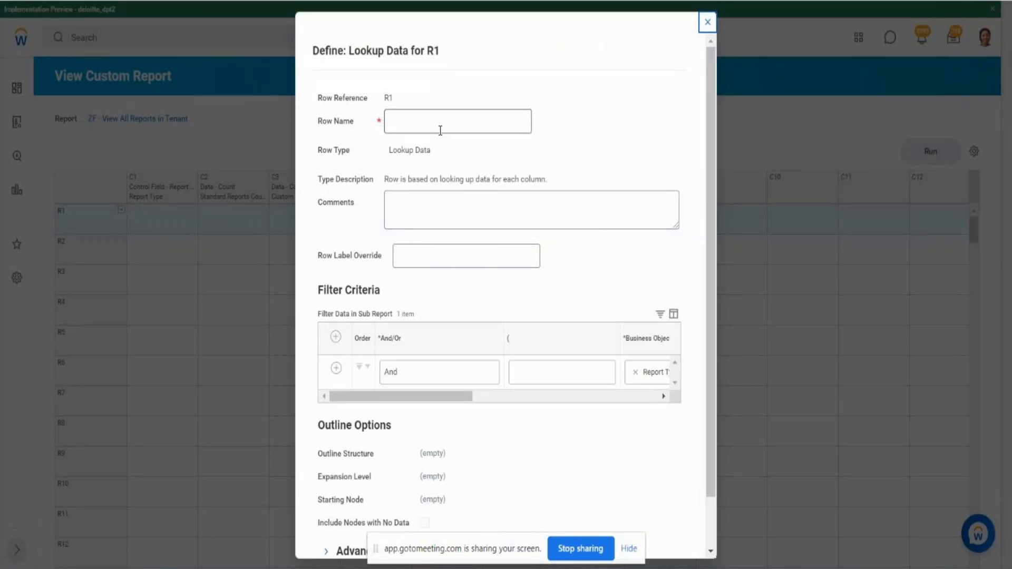
pyautogui.write('A')
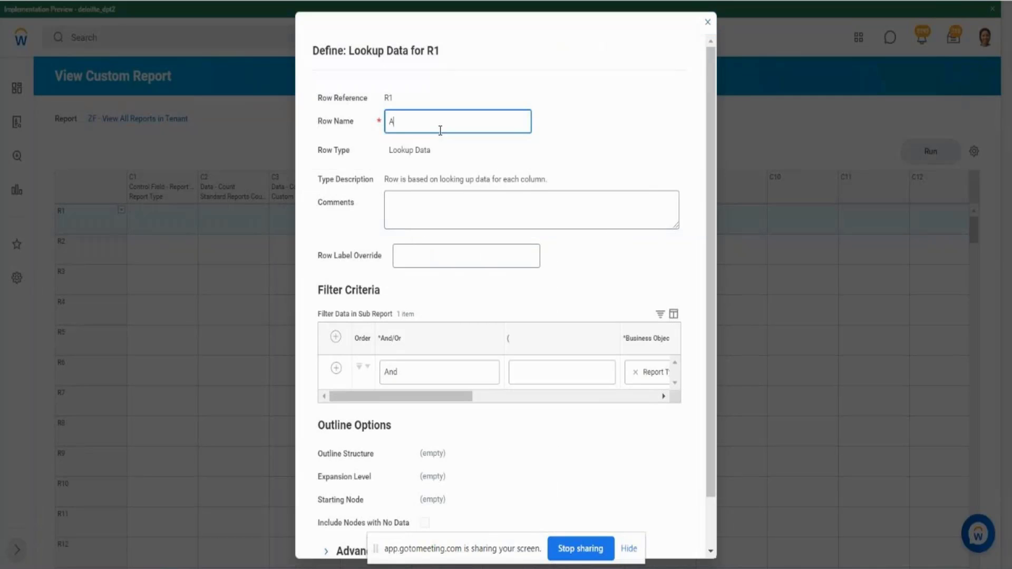
pyautogui.write('dvanced')
# - Set the R1 filter criteria value for the Report Type business object to Advanced and save the row definition
pyautogui.moveTo(714, 222); pyautogui.dragTo(717, 273)
pyautogui.moveTo(317, 234); pyautogui.dragTo(377, 234)
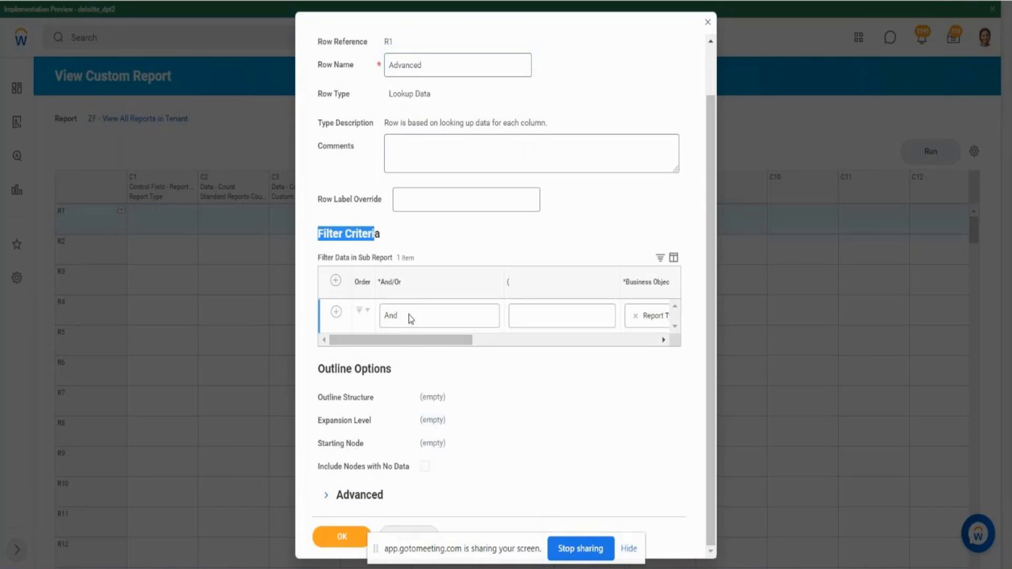
pyautogui.moveTo(411, 339); pyautogui.dragTo(477, 340)
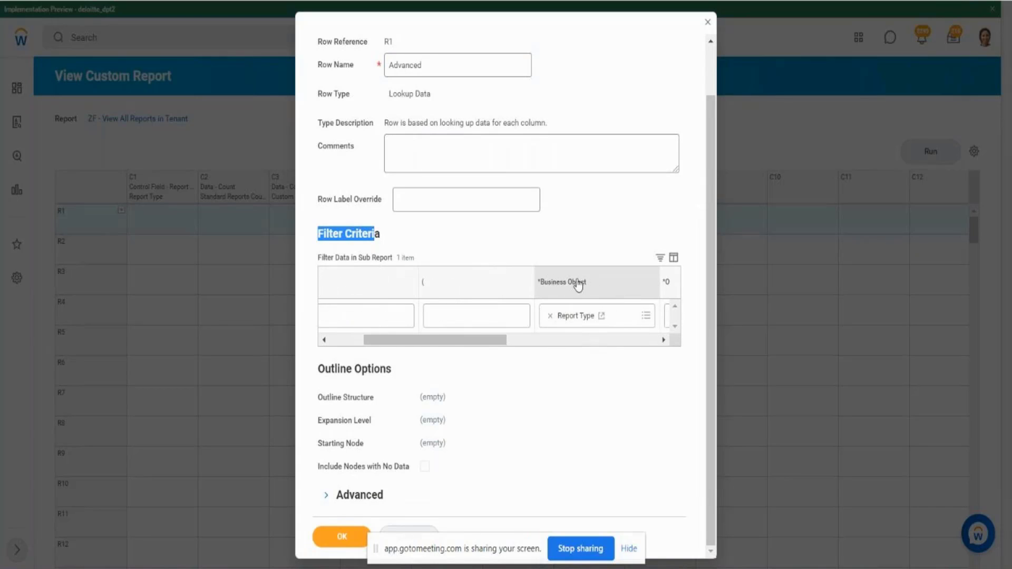
pyautogui.moveTo(540, 282); pyautogui.dragTo(590, 288)
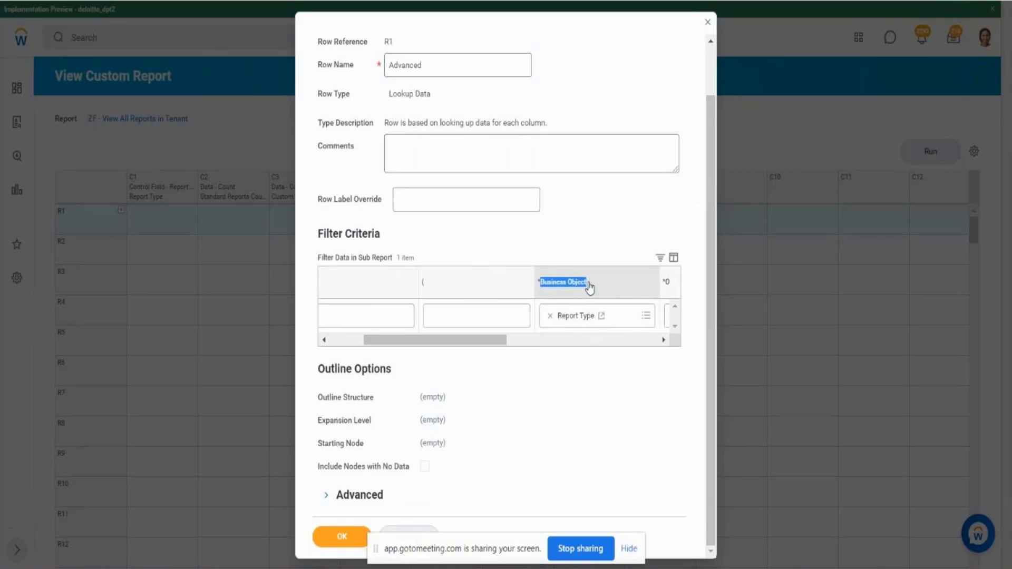
pyautogui.click(607, 235)
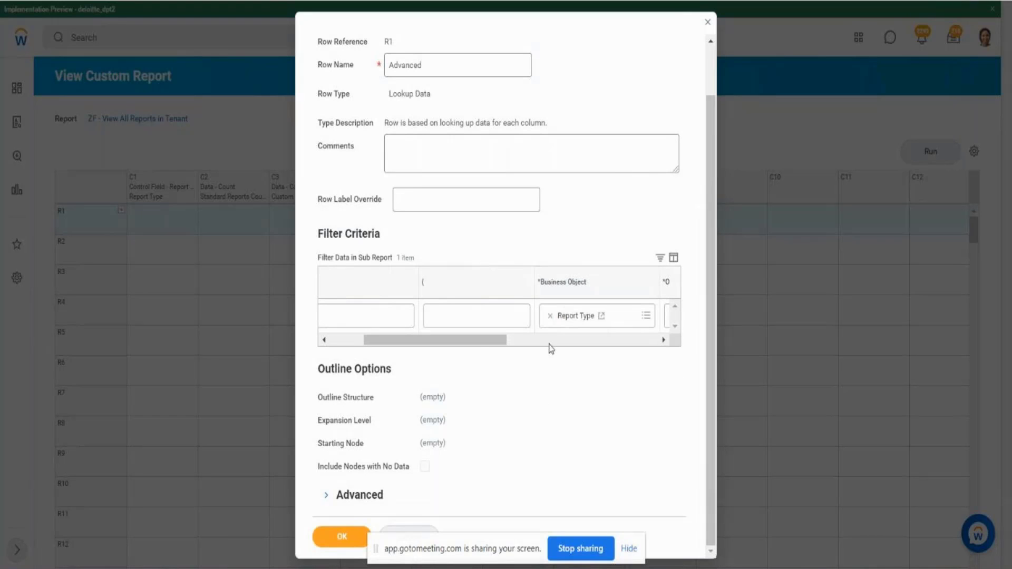
pyautogui.moveTo(473, 345); pyautogui.dragTo(626, 340)
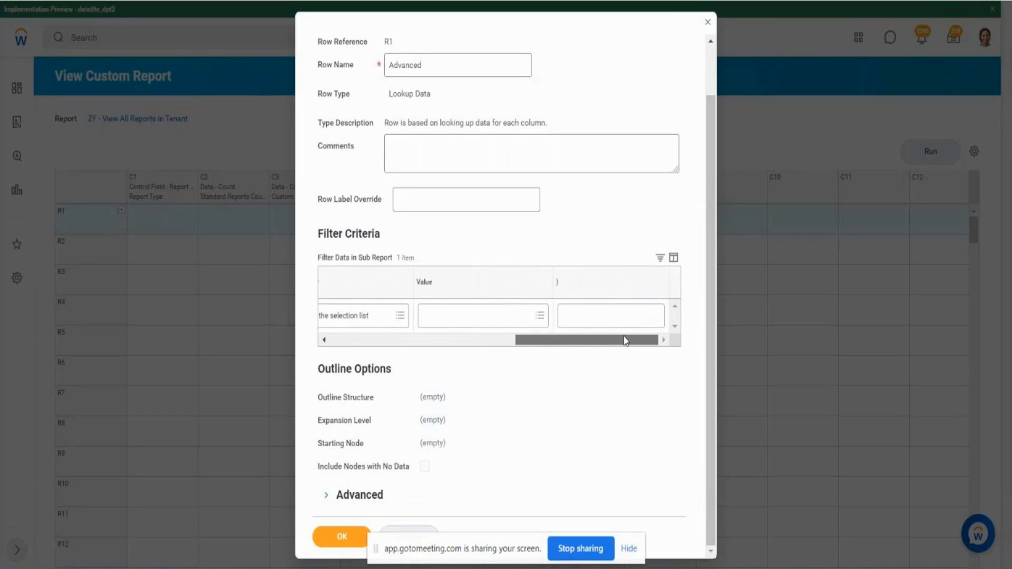
pyautogui.click(531, 319)
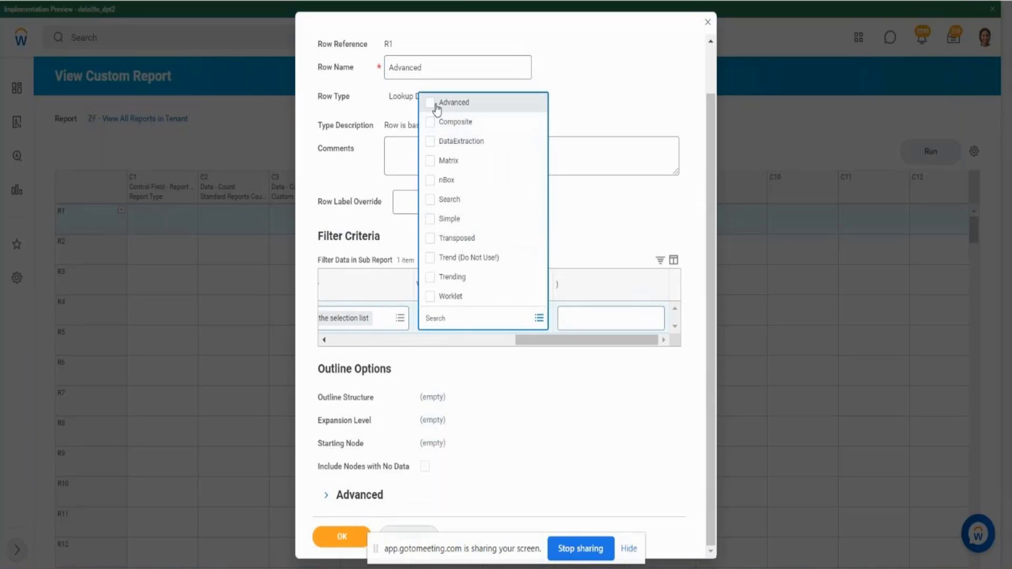
pyautogui.click(436, 104)
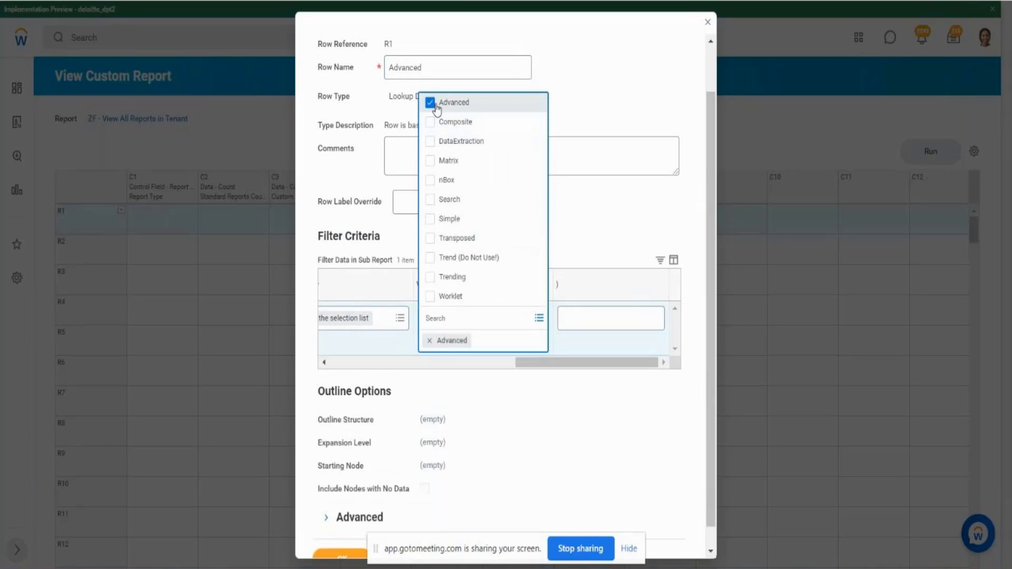
pyautogui.click(654, 196)
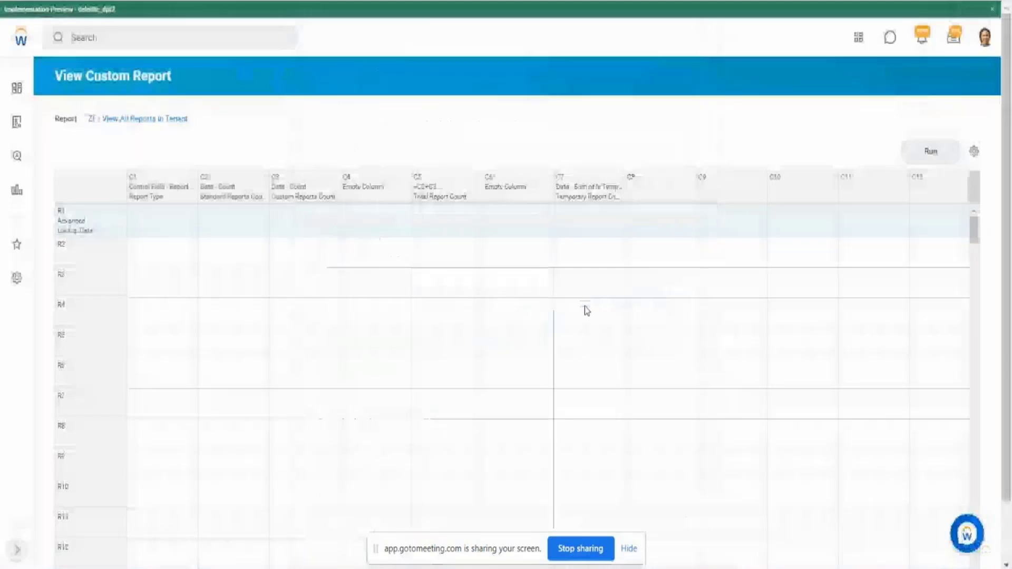
# - Run the report to check the Advanced row and return to the report layout
pyautogui.click(927, 153)
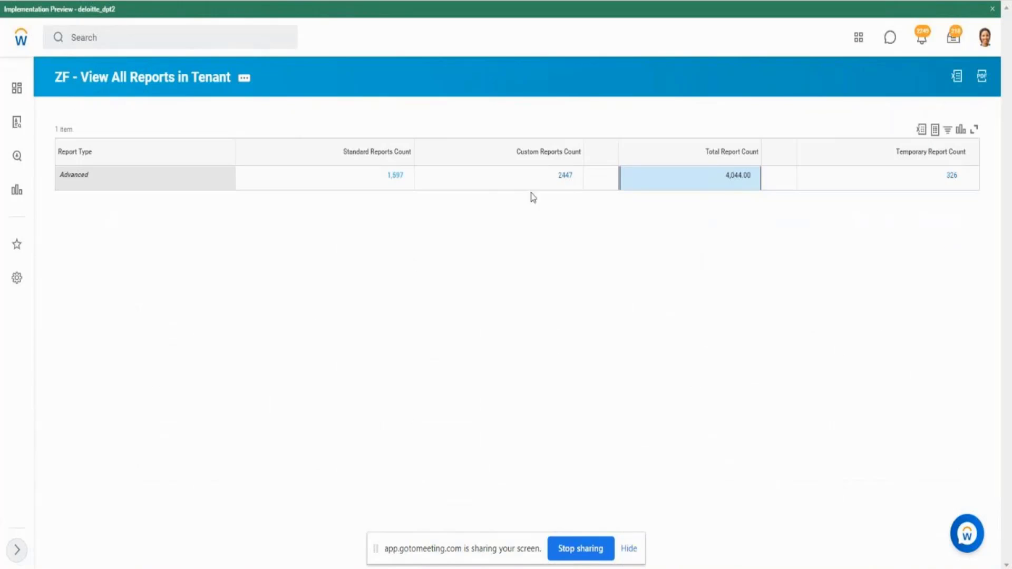
pyautogui.doubleClick(73, 181)
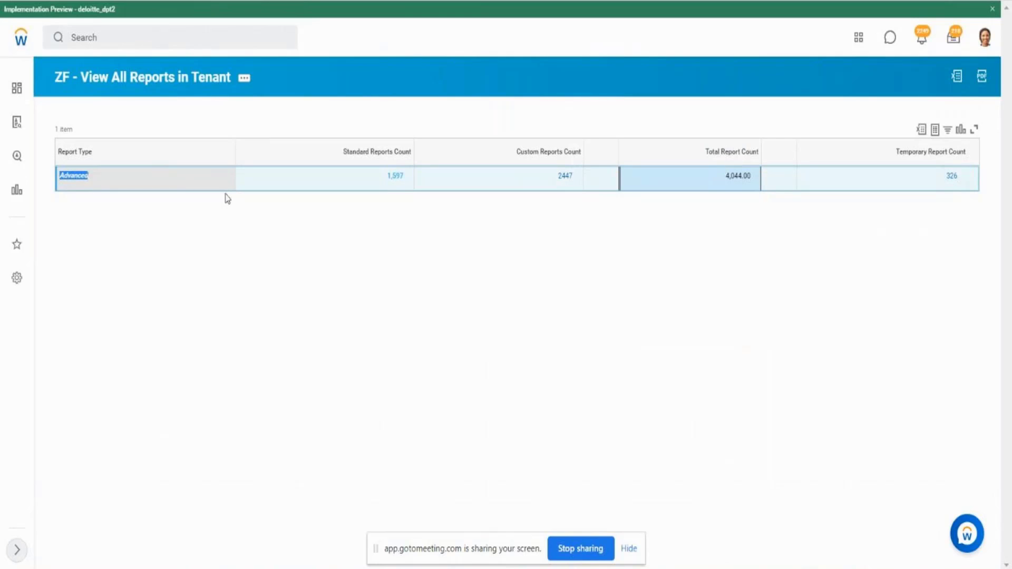
pyautogui.click(191, 89)
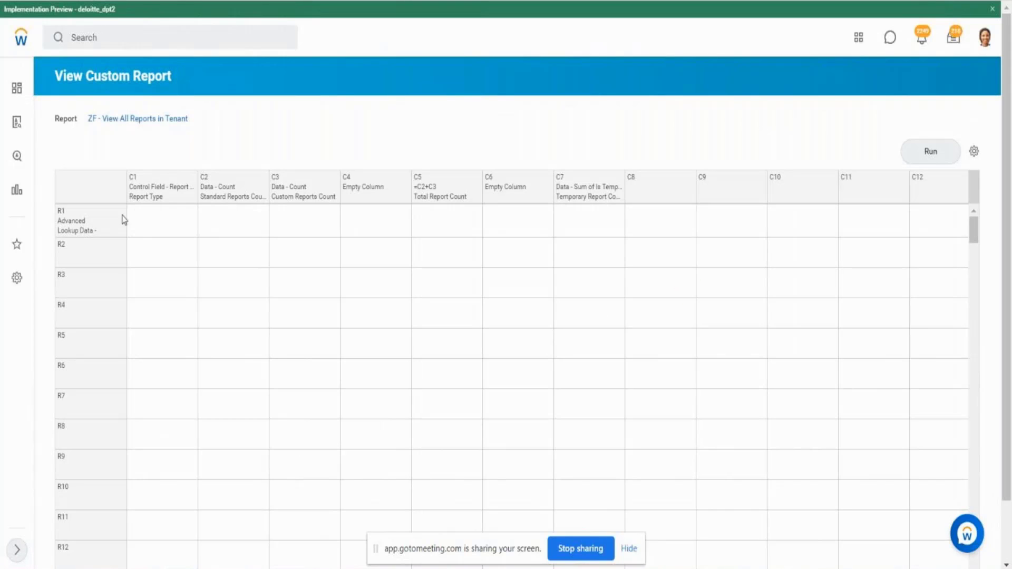
pyautogui.moveTo(106, 221)
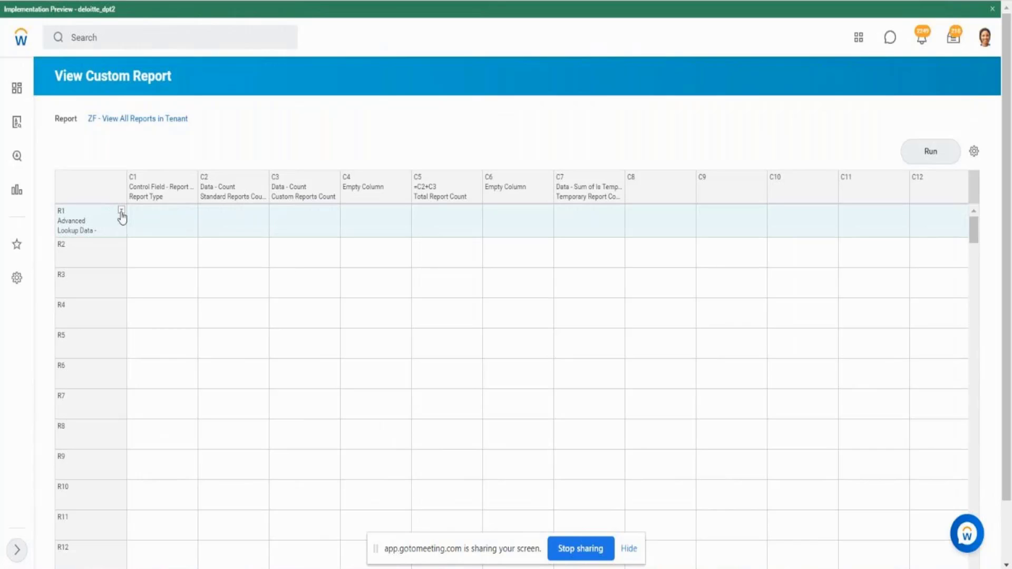
# - Edit row R1 and add Simple alongside Advanced as a value of its Report Type filter criteria
pyautogui.click(121, 211)
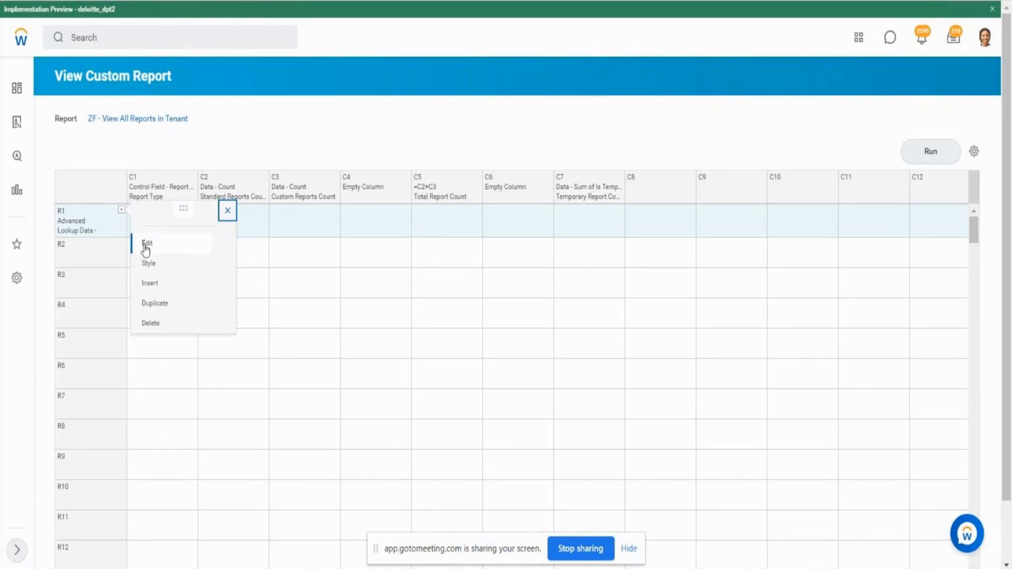
pyautogui.click(159, 248)
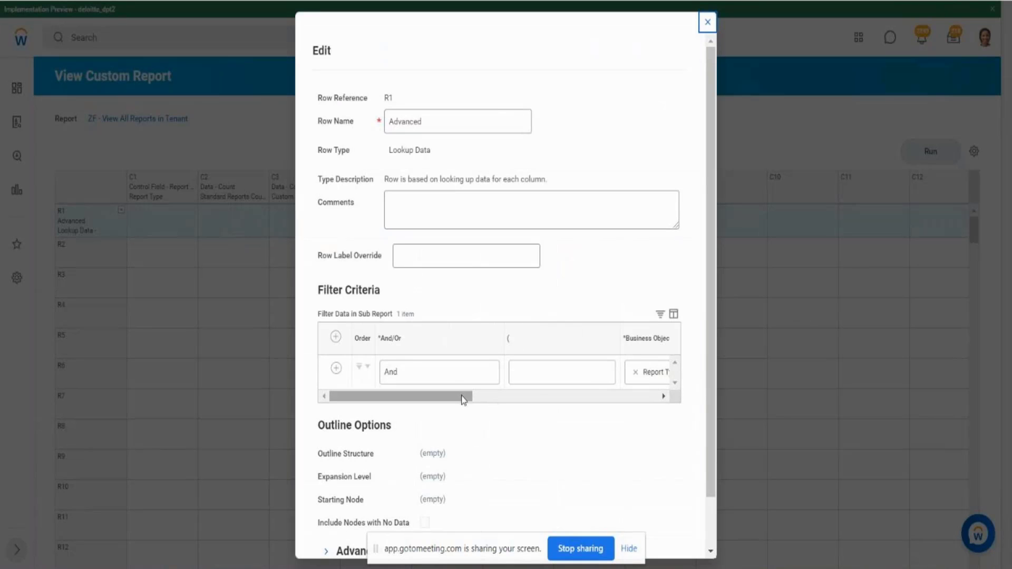
pyautogui.hscroll(1, 493, 399)
pyautogui.hscroll(8, 493, 399)
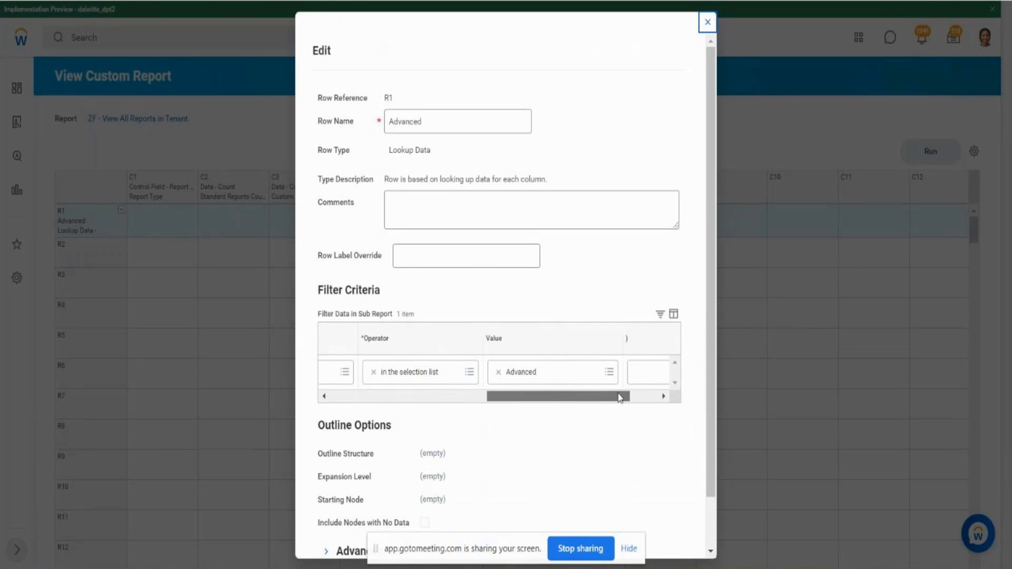
pyautogui.click(548, 374)
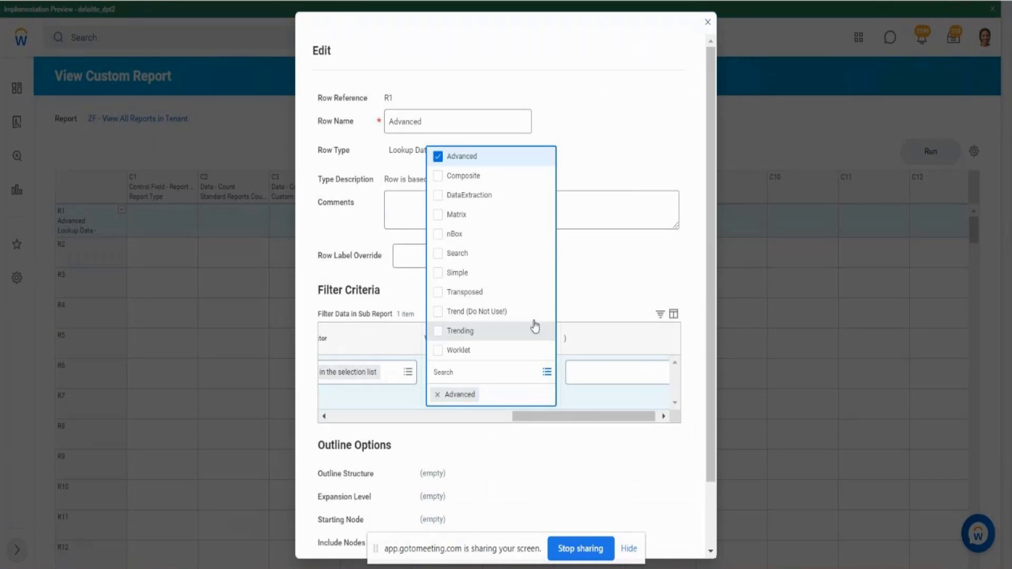
pyautogui.click(439, 276)
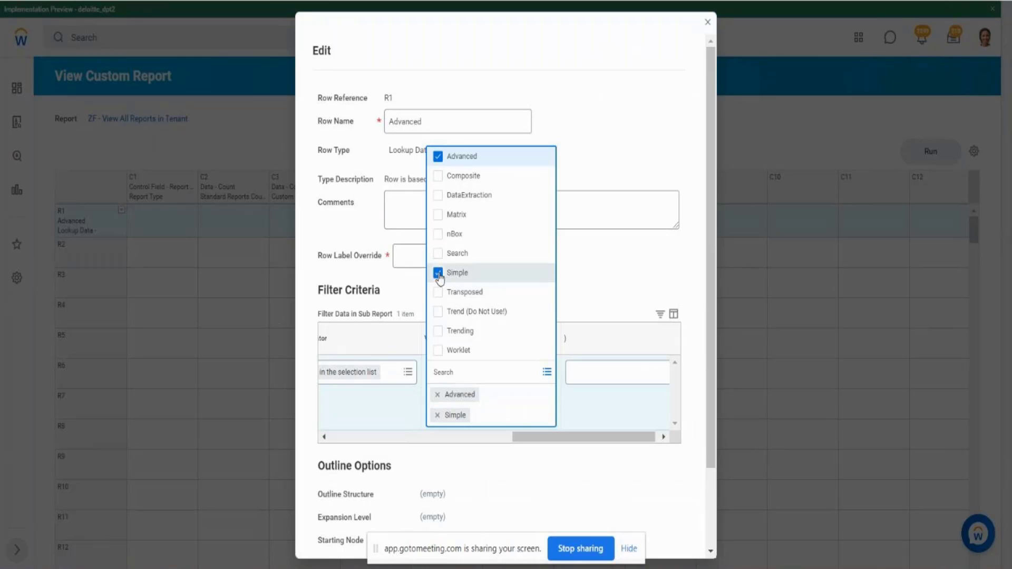
pyautogui.click(626, 301)
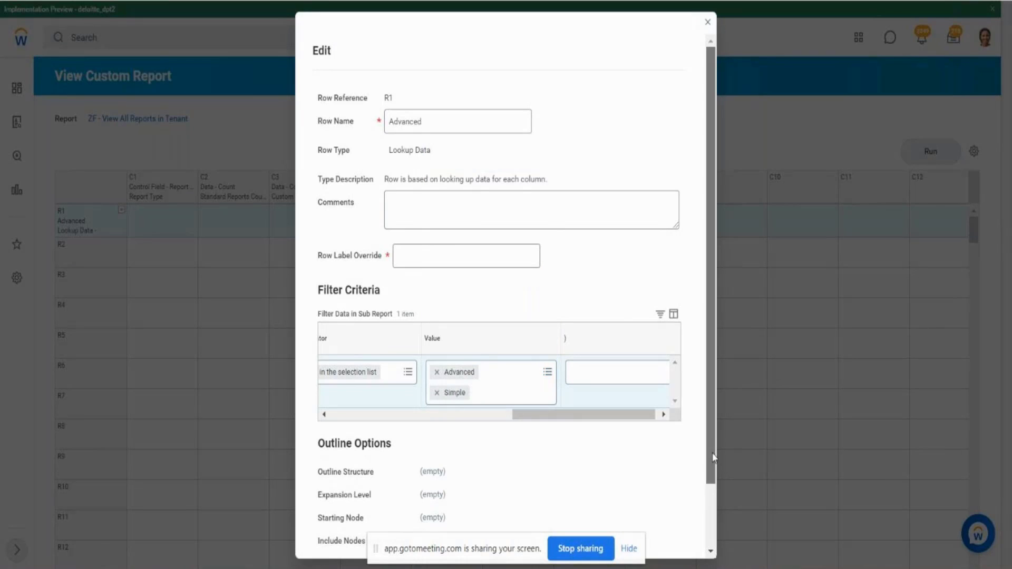
# - Set the row label override of R1 to Advanced & Simple and save the row definition
pyautogui.scroll(-3, 713, 458)
pyautogui.click(338, 538)
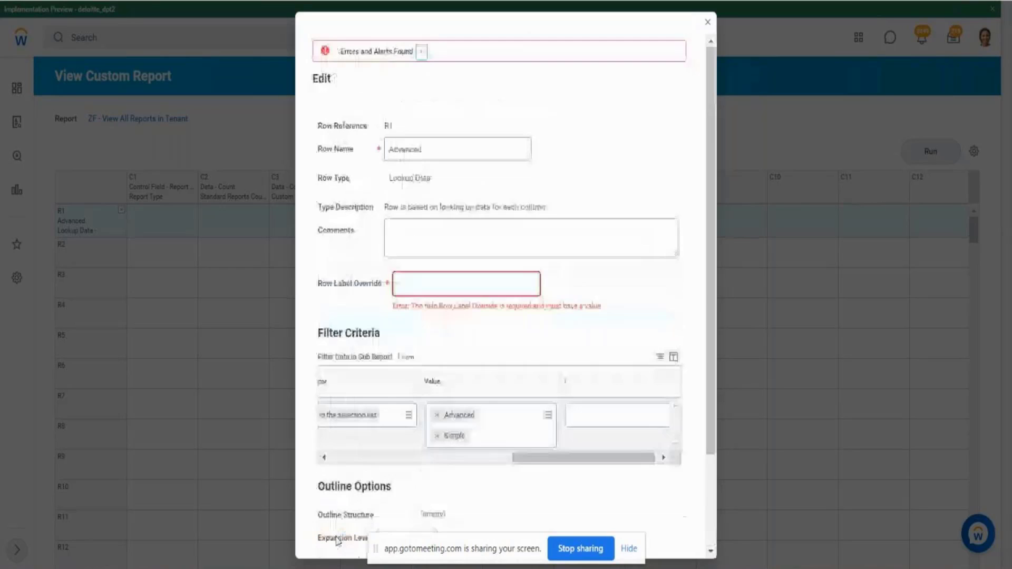
pyautogui.click(445, 281)
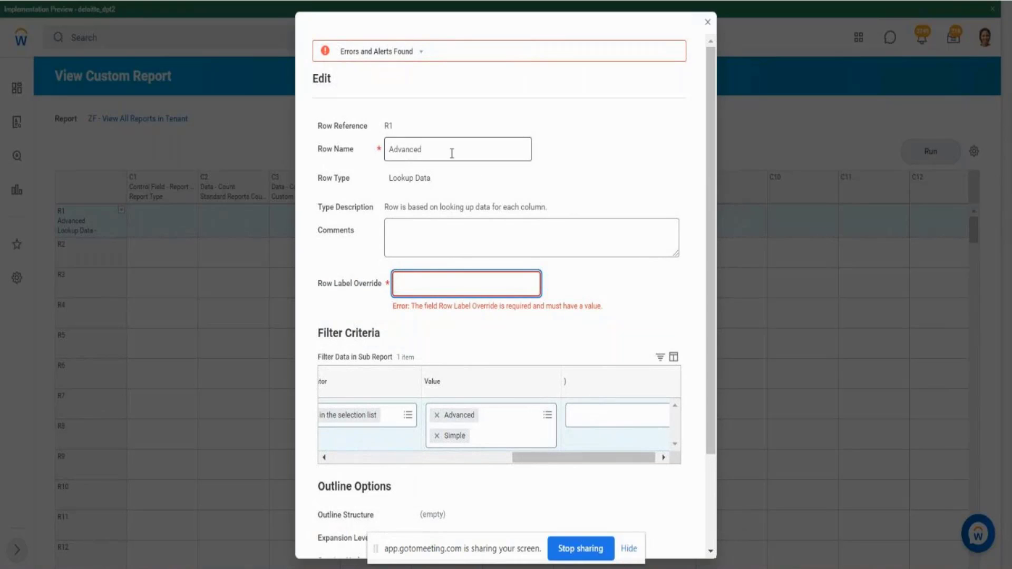
pyautogui.write('dvanced')
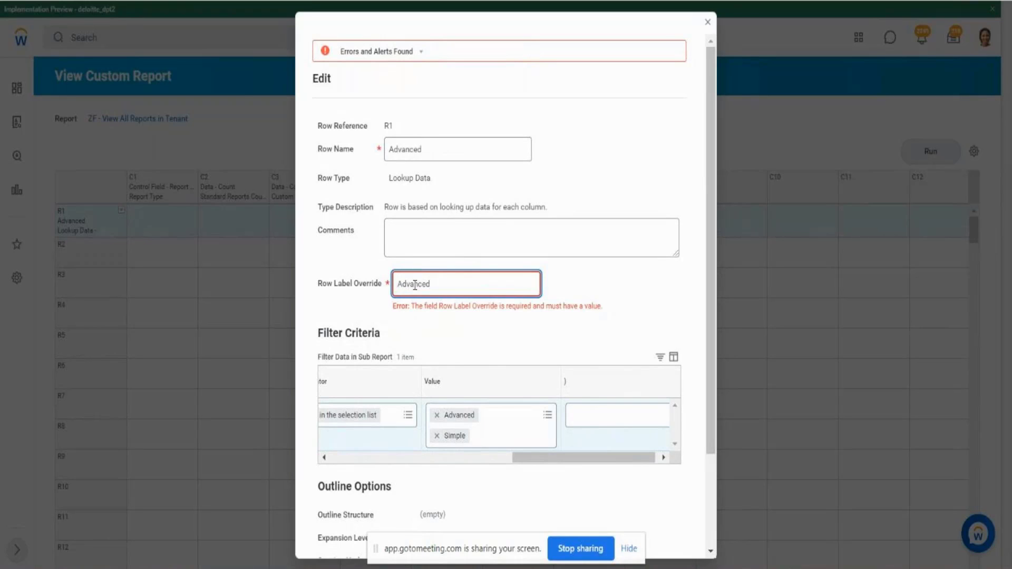
pyautogui.write(' & Simple')
pyautogui.scroll(-2, 714, 545)
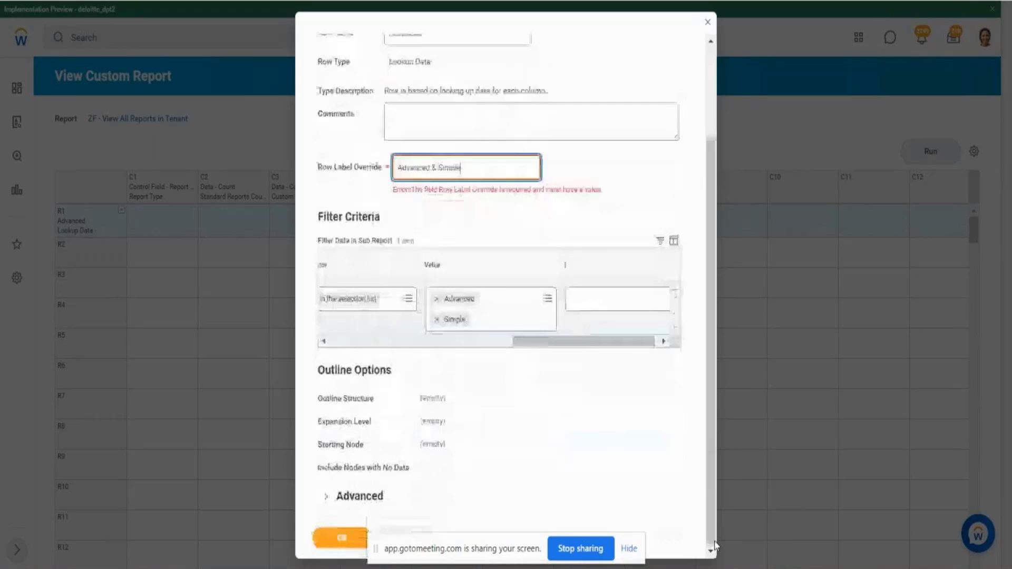
pyautogui.click(333, 535)
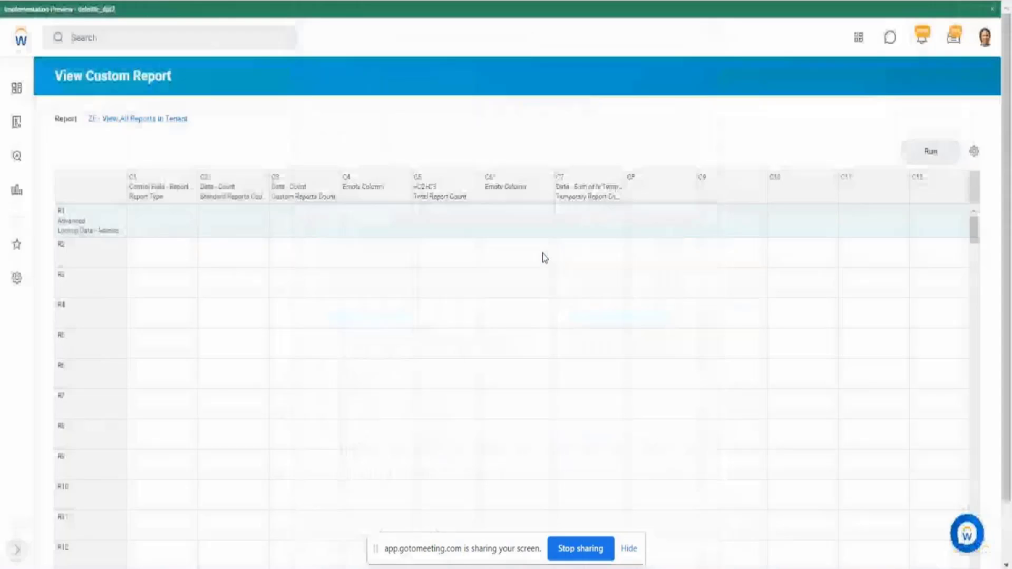
# - Run the report and compare the combined Advanced & Simple custom reports count with the separate rows of the earlier output
pyautogui.click(930, 160)
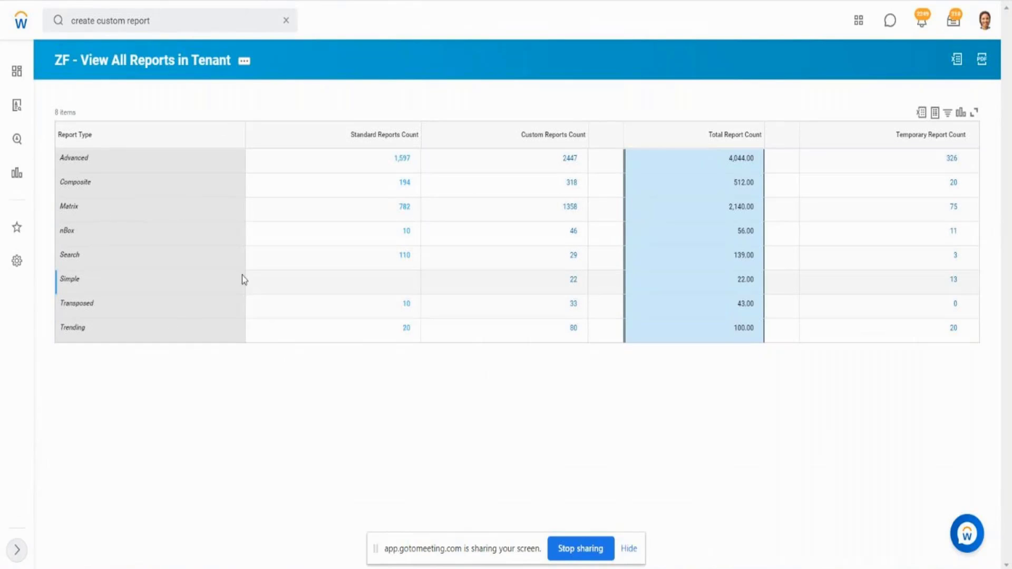
pyautogui.click(398, 282)
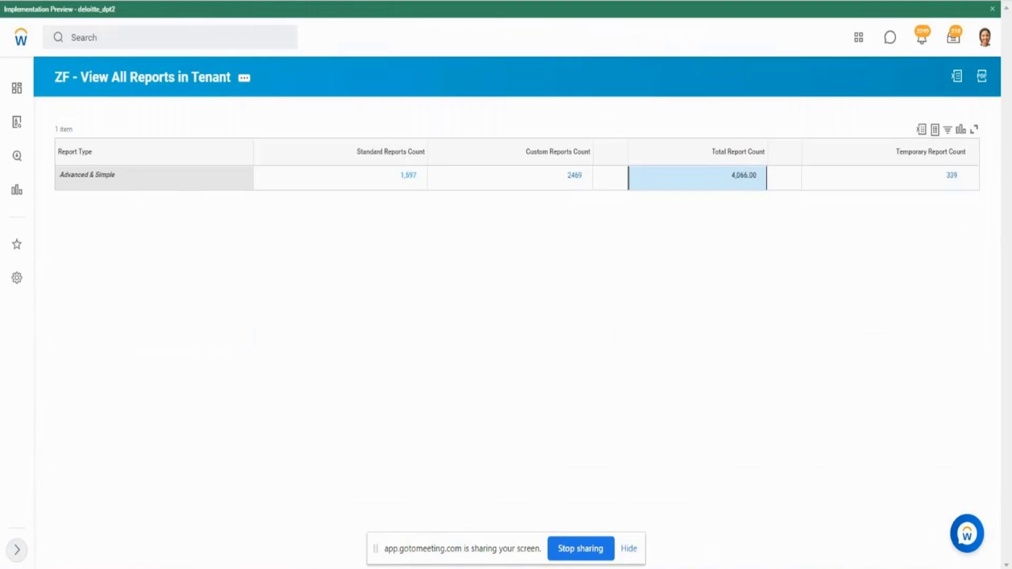
pyautogui.moveTo(562, 181); pyautogui.dragTo(590, 181)
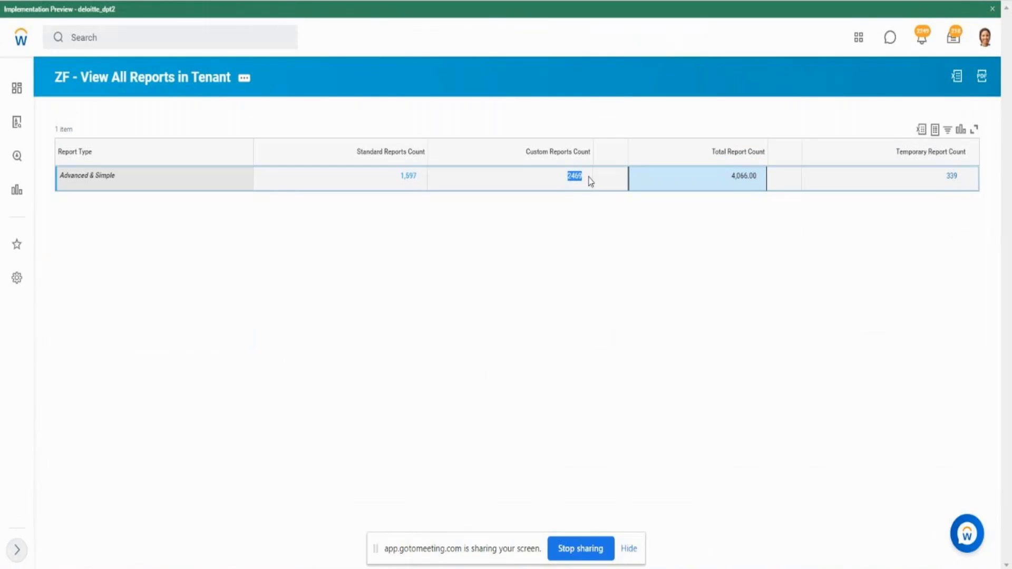
pyautogui.click(589, 287)
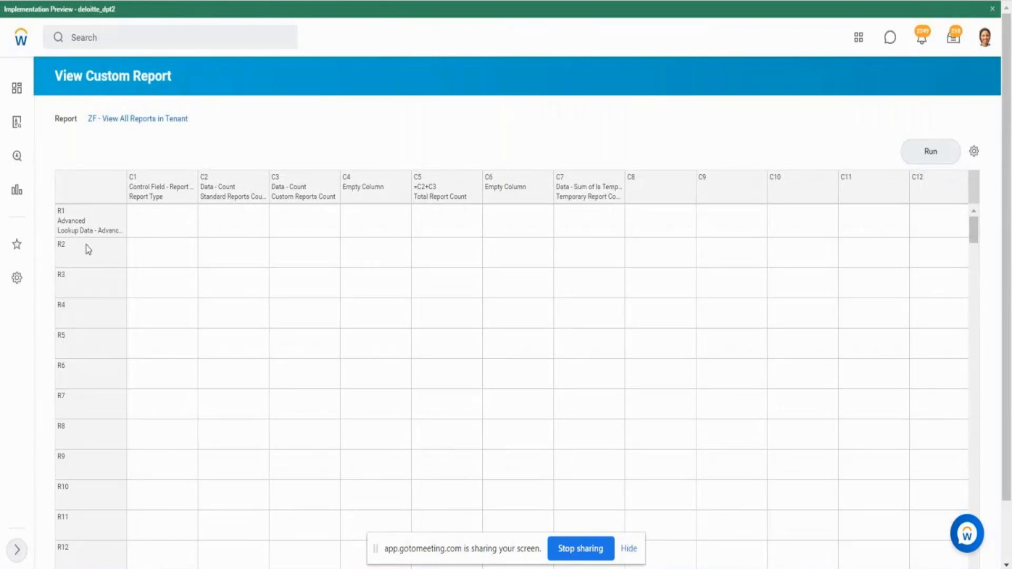
# - Define row R2 as Lookup Data and set its Report Type filter criteria values to Matrix and Trending
pyautogui.click(122, 246)
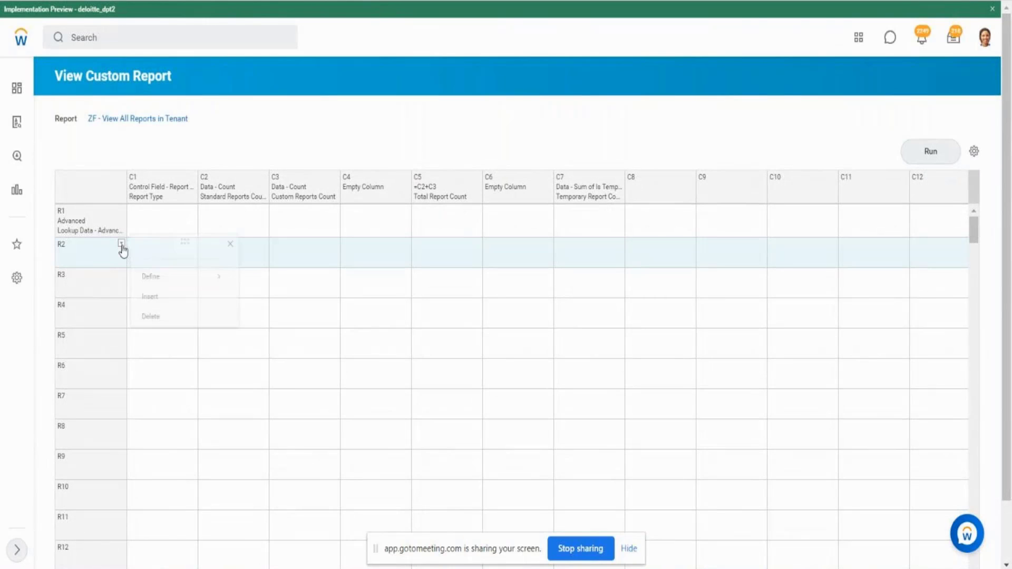
pyautogui.moveTo(217, 286)
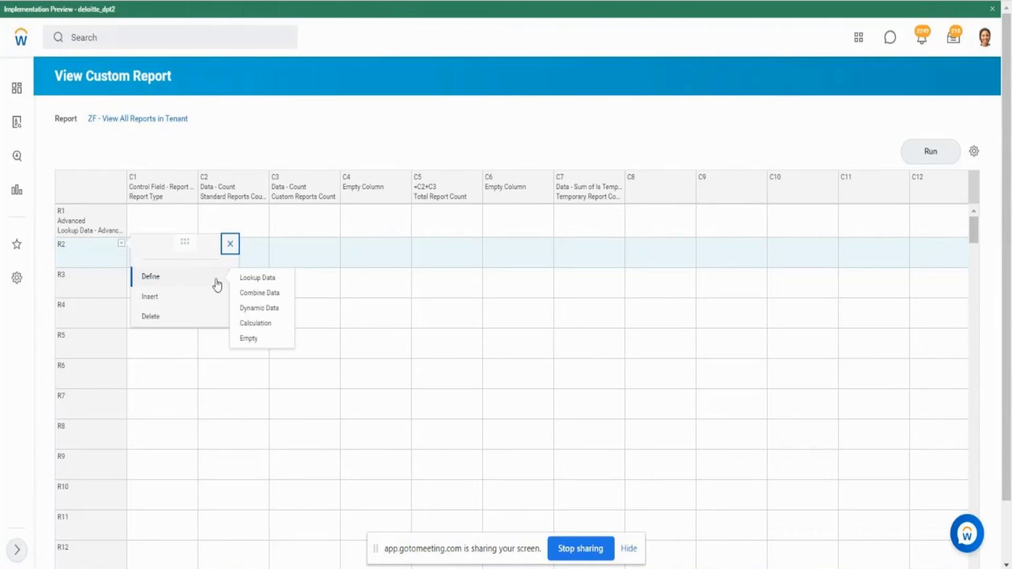
pyautogui.click(261, 277)
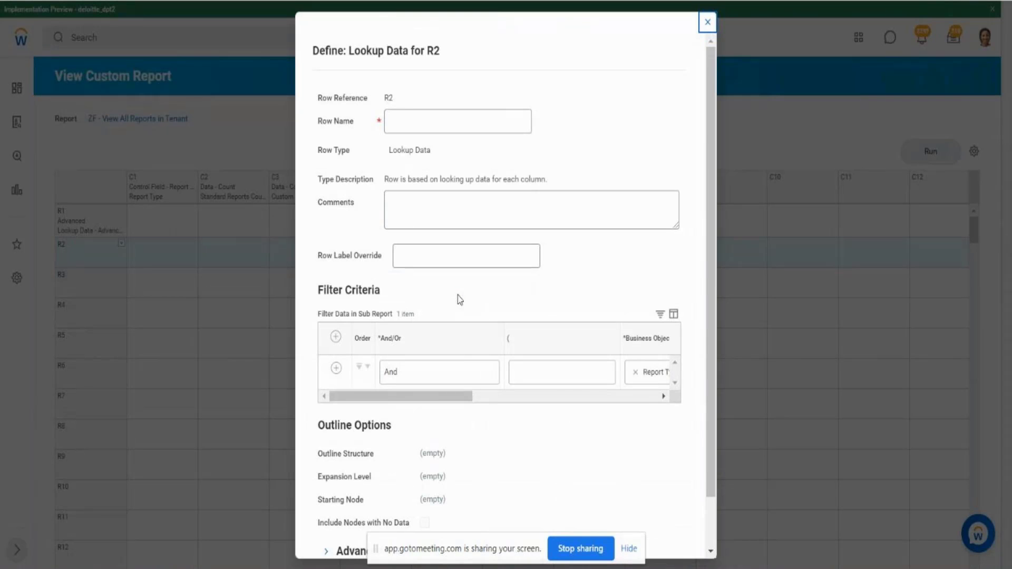
pyautogui.moveTo(463, 397); pyautogui.dragTo(601, 396)
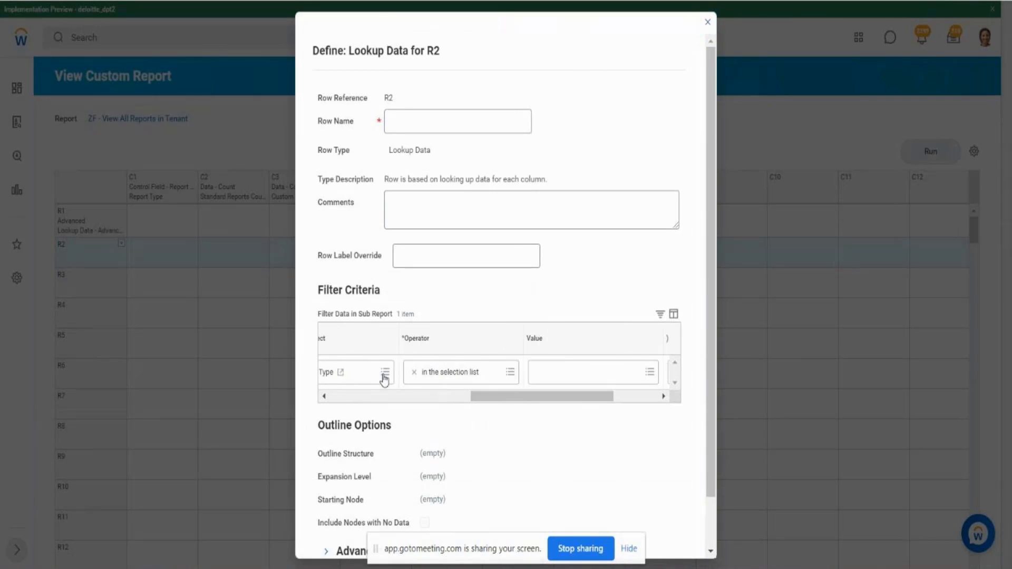
pyautogui.click(385, 379)
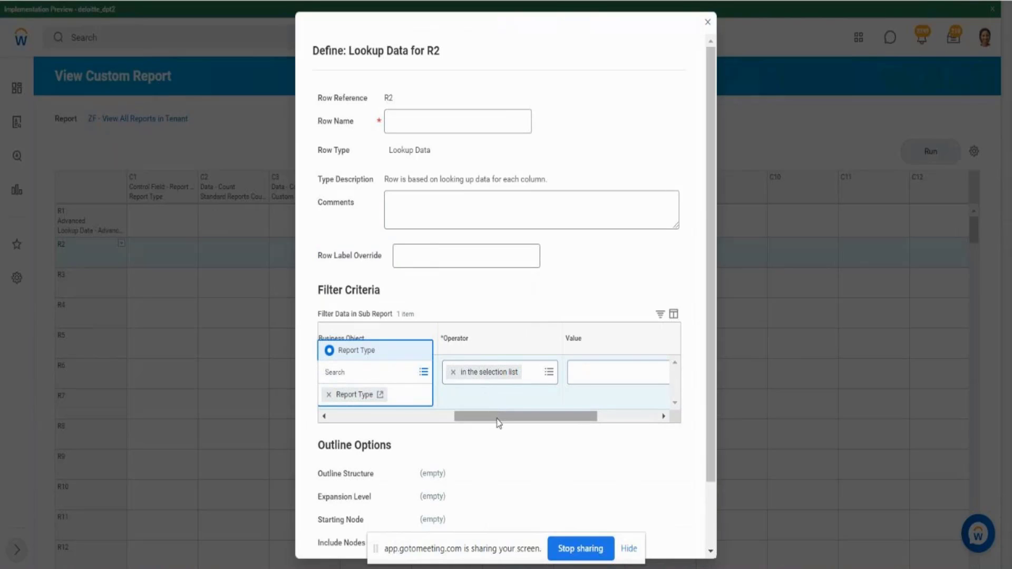
pyautogui.moveTo(499, 422); pyautogui.dragTo(433, 424)
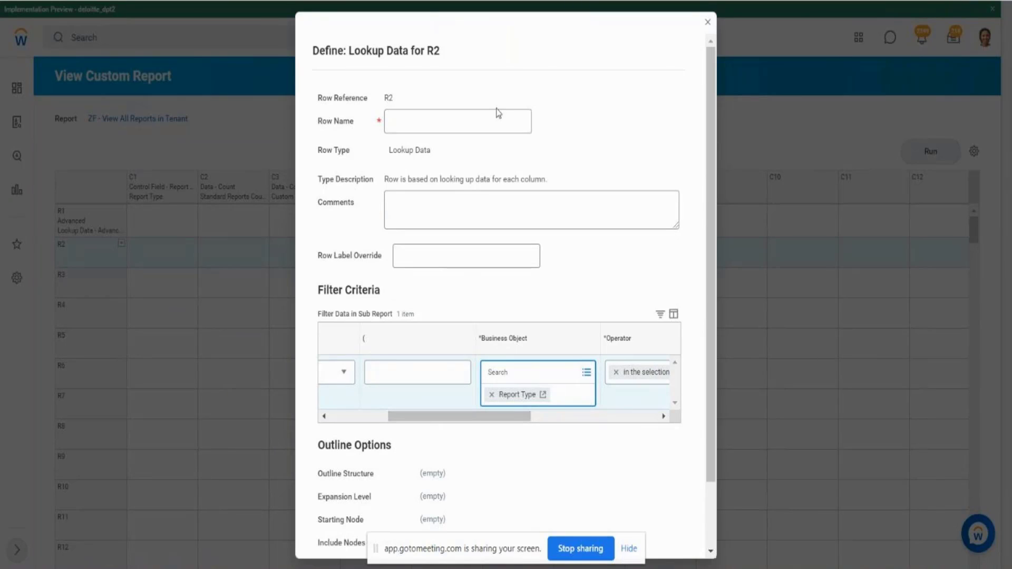
pyautogui.moveTo(471, 425); pyautogui.dragTo(561, 425)
pyautogui.click(638, 381)
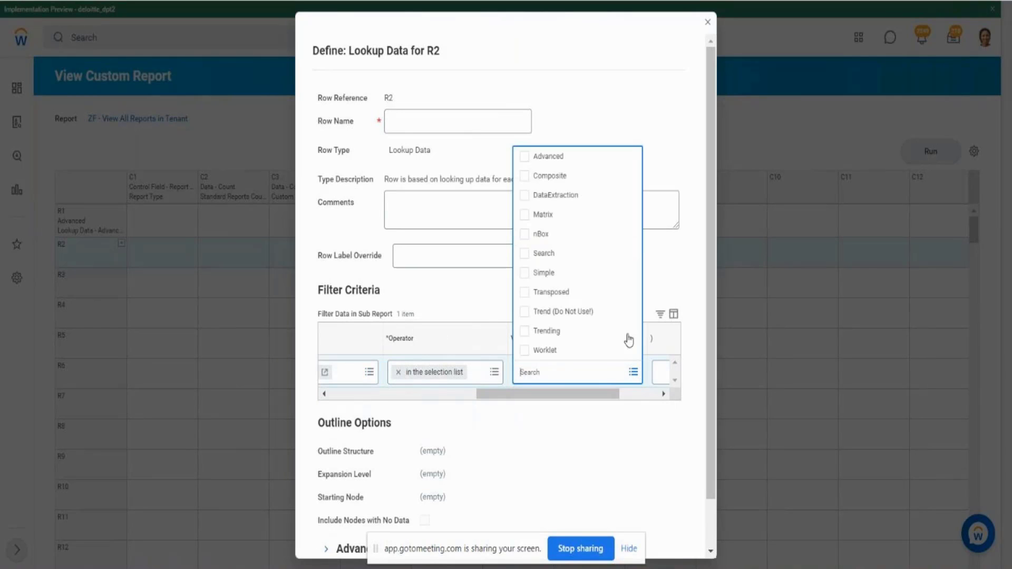
pyautogui.click(524, 216)
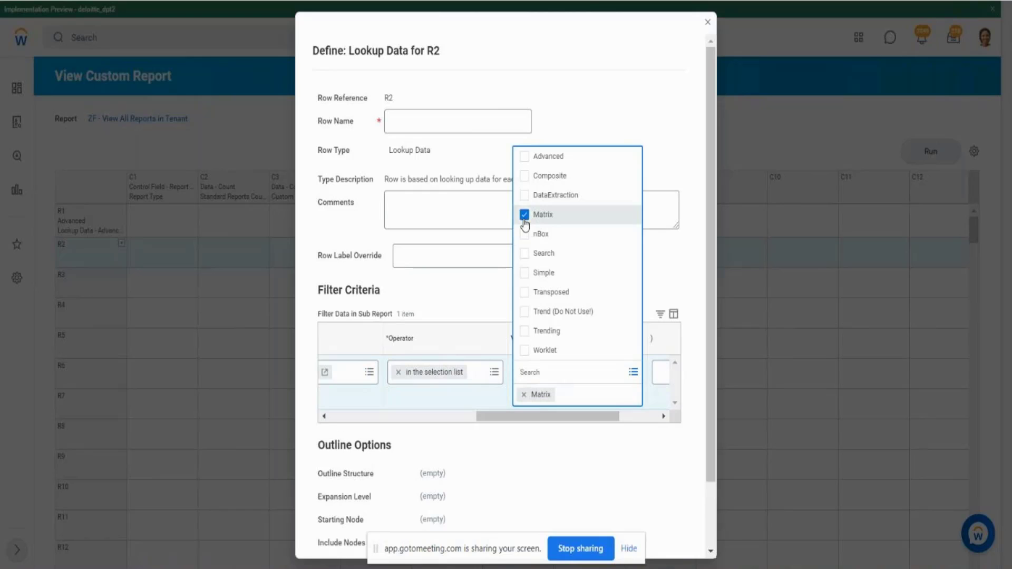
pyautogui.click(529, 333)
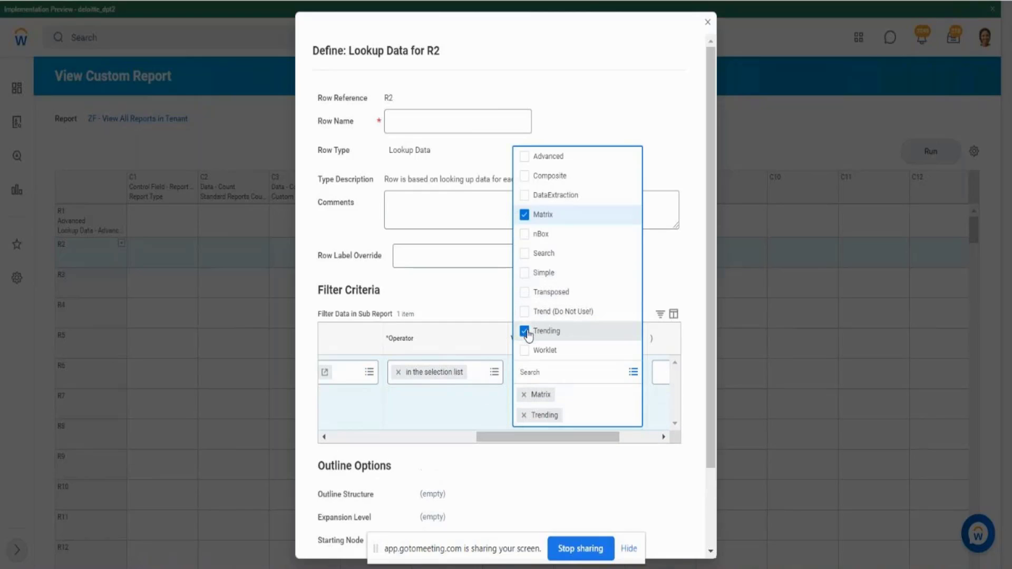
pyautogui.click(495, 431)
# - Enter Matrix & Trending as both the row name and the row label override of R2, and save the row definition
pyautogui.click(430, 122)
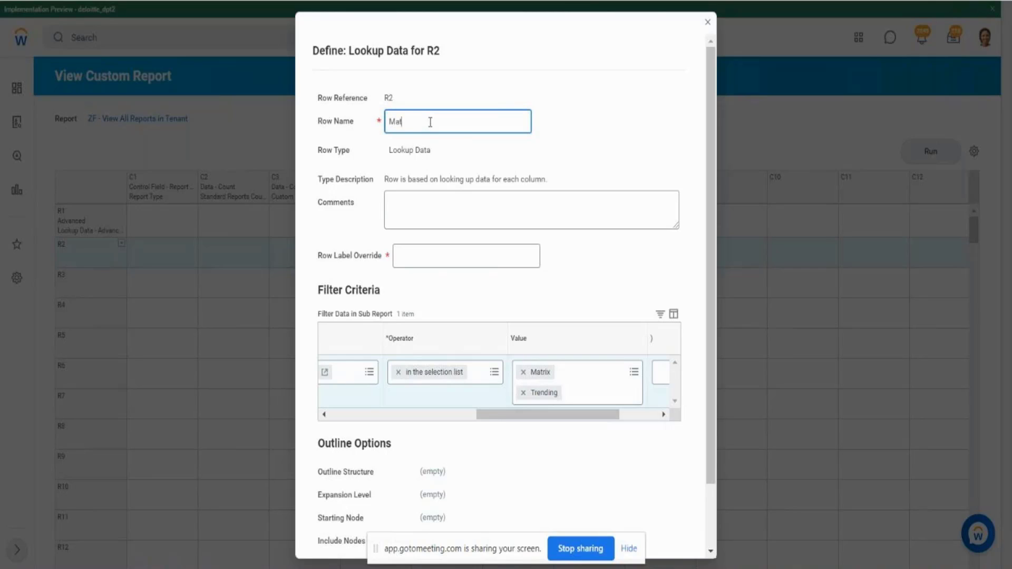
pyautogui.write('Matrix & Trending')
pyautogui.moveTo(474, 124); pyautogui.dragTo(372, 142)
pyautogui.hotkey('ctrl', 'c')
pyautogui.click(435, 258)
pyautogui.hotkey('ctrl', 'v')
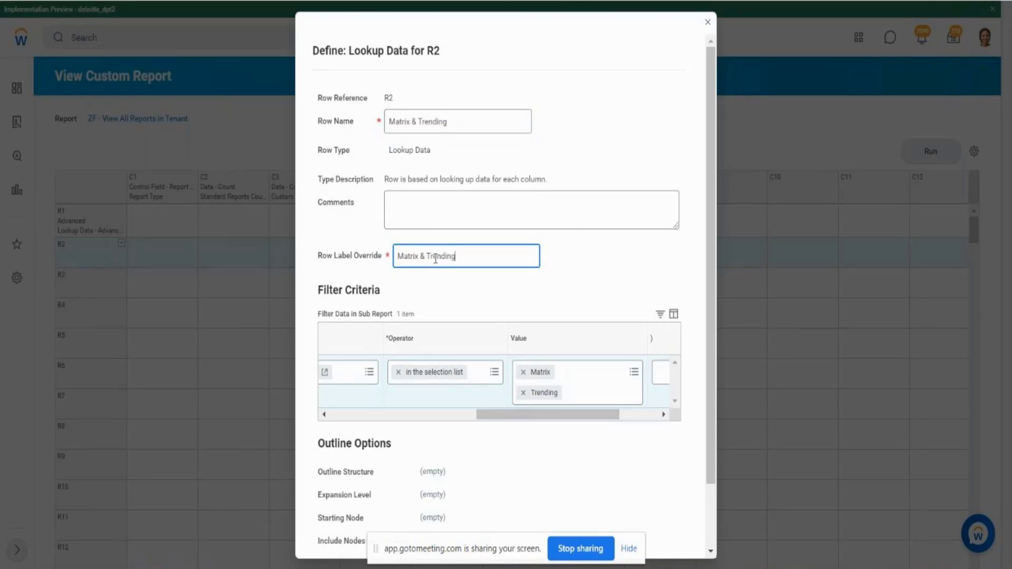
pyautogui.moveTo(710, 388); pyautogui.dragTo(724, 493)
pyautogui.click(342, 538)
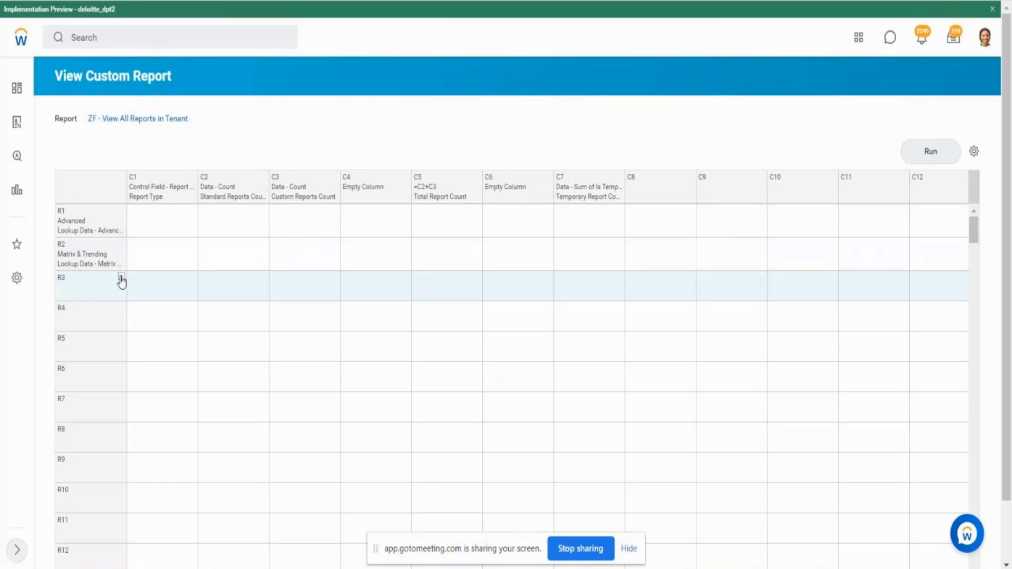
# - Define row R3 as Lookup Data and choose nBox and Search as its Report Type filter criteria values
pyautogui.click(121, 278)
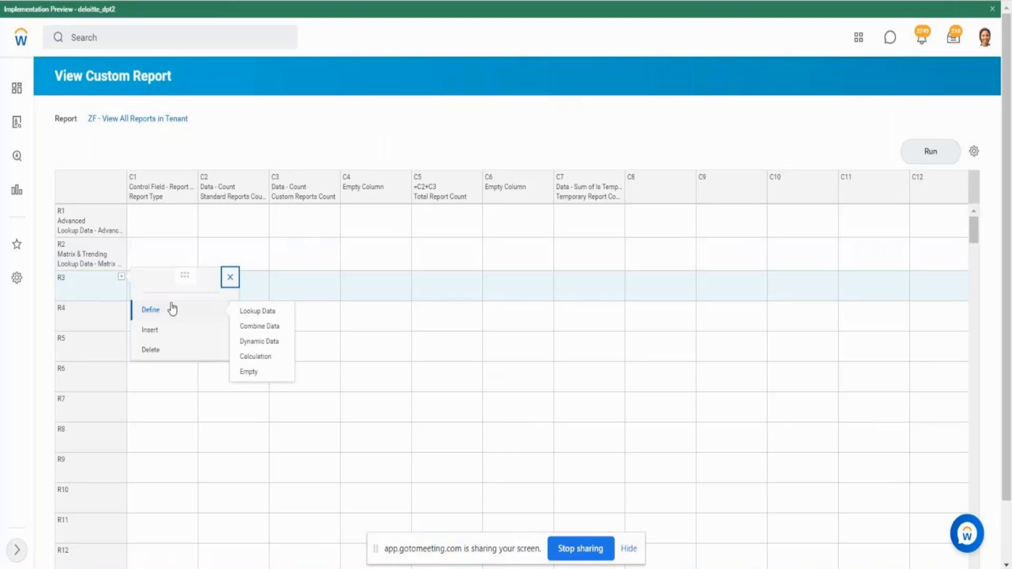
pyautogui.click(256, 311)
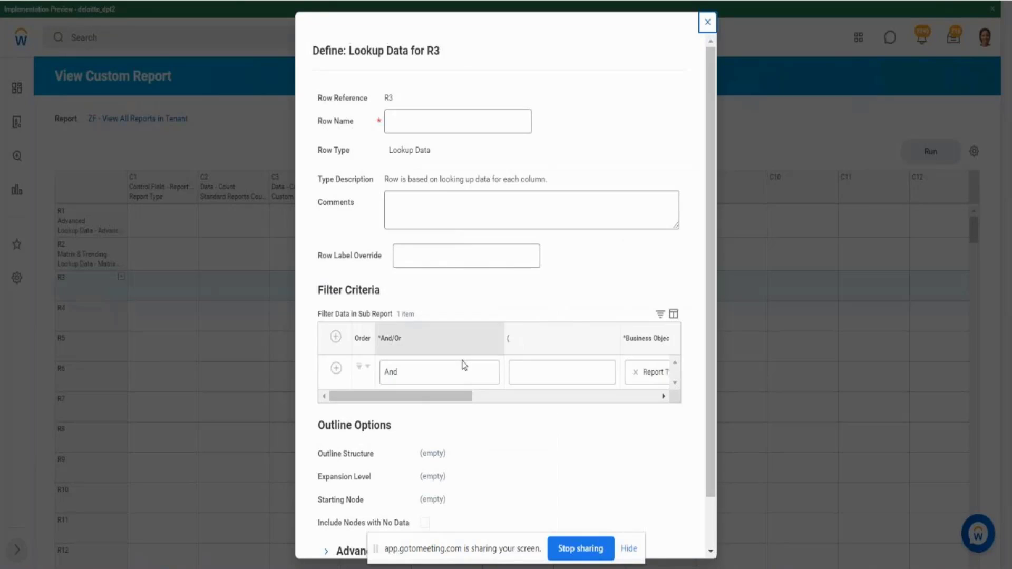
pyautogui.moveTo(422, 397); pyautogui.dragTo(593, 391)
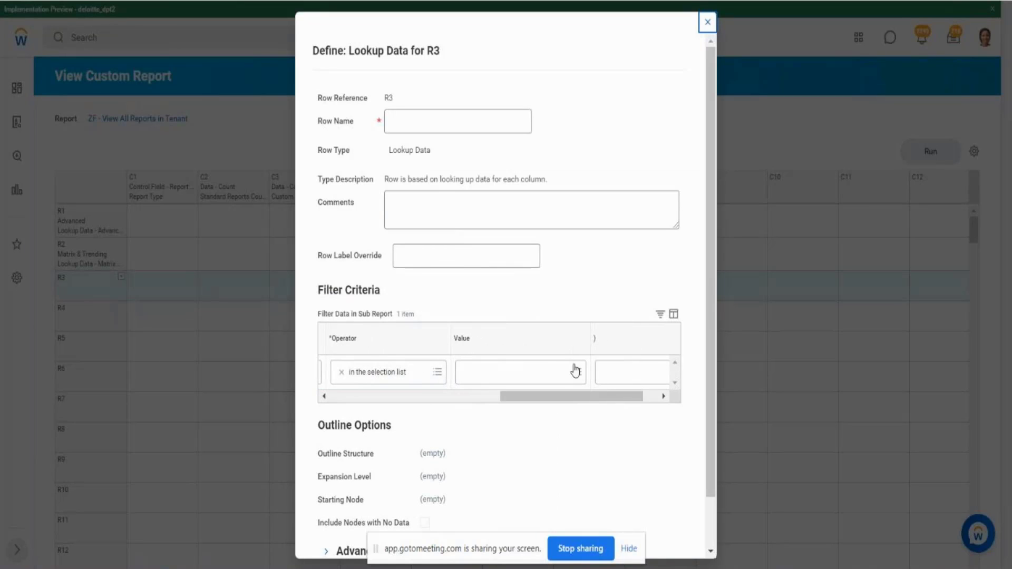
pyautogui.click(579, 374)
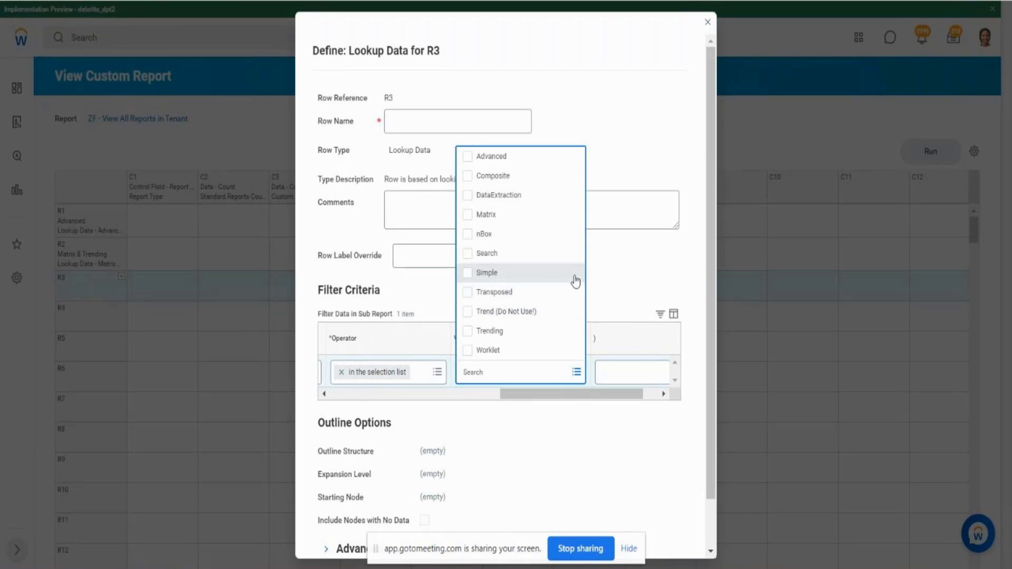
pyautogui.click(468, 234)
pyautogui.click(472, 255)
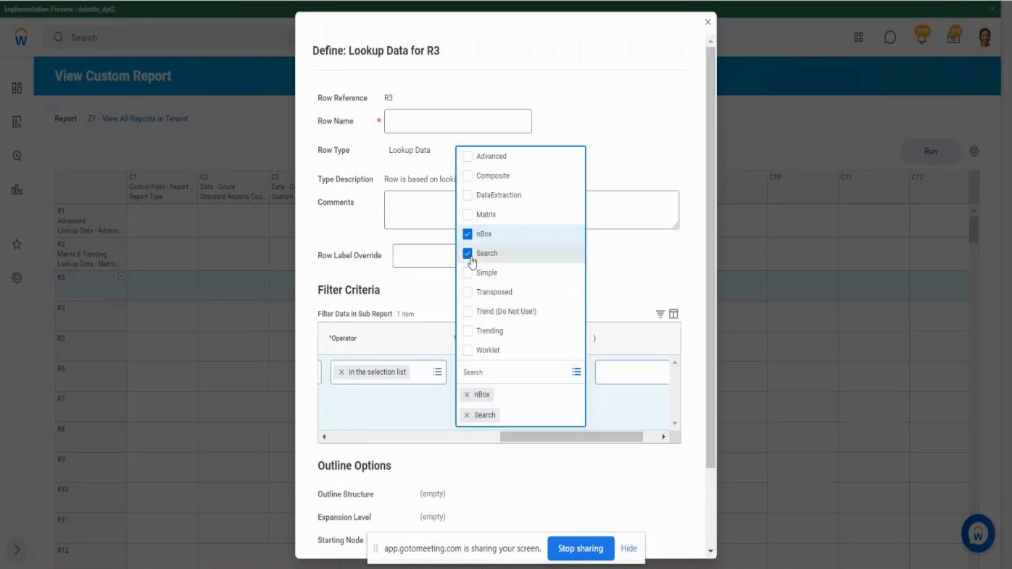
# - Enter nBox, Search & Transposed as both the row name and the row label override of R3
pyautogui.click(420, 115)
pyautogui.write('nBox an')
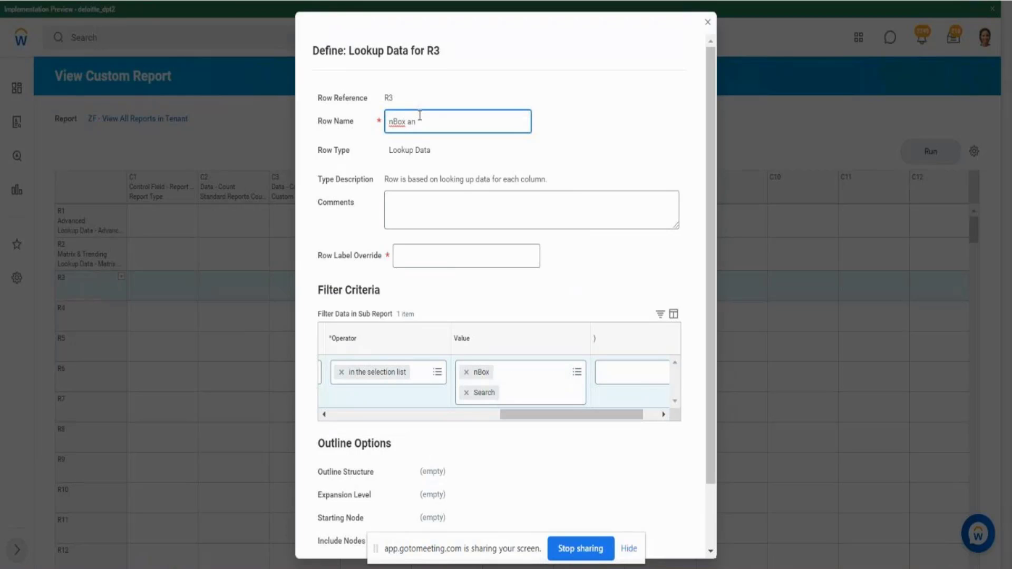
pyautogui.press('BackSpace')
pyautogui.press('BackSpace')
pyautogui.write('& Search')
pyautogui.click(436, 254)
pyautogui.write('nBo')
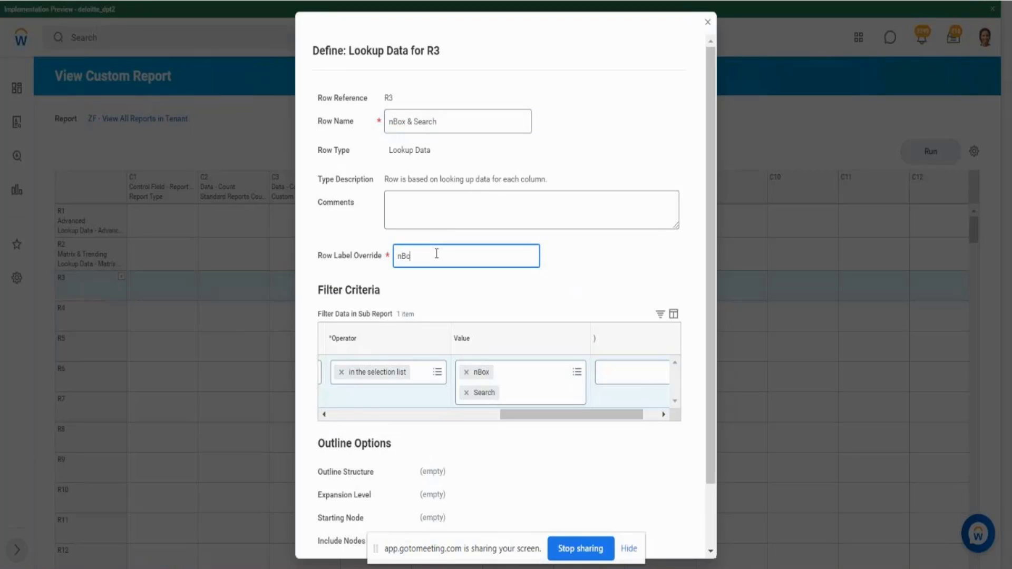
pyautogui.write('x')
pyautogui.write(', Search & Transposed')
pyautogui.moveTo(515, 260); pyautogui.dragTo(415, 280)
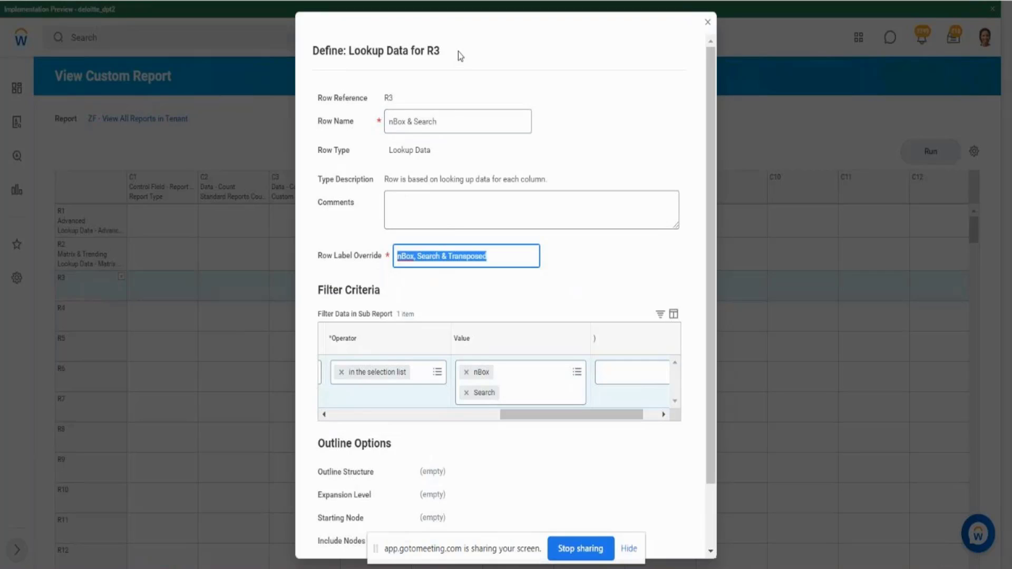
pyautogui.moveTo(446, 121); pyautogui.dragTo(373, 137)
pyautogui.write('nBox, Search & Transposed')
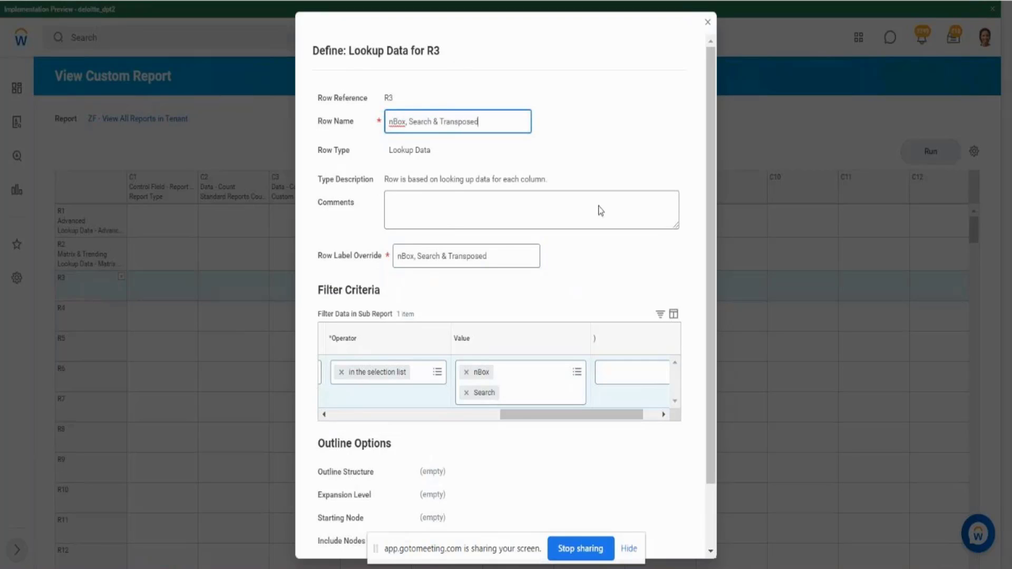
# - Add Transposed to the Report Type filter values of R3 and save the row definition
pyautogui.click(538, 395)
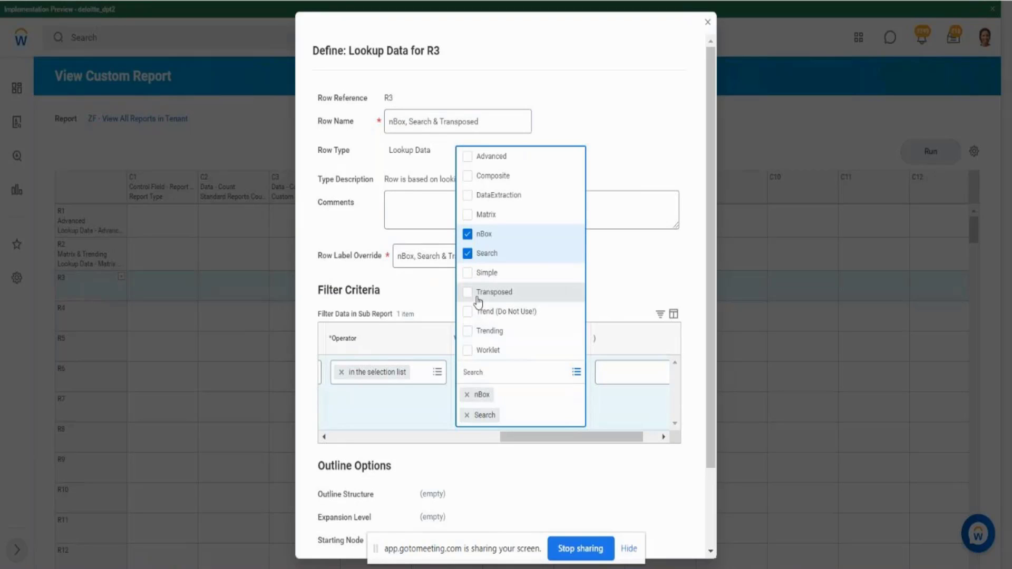
pyautogui.click(470, 297)
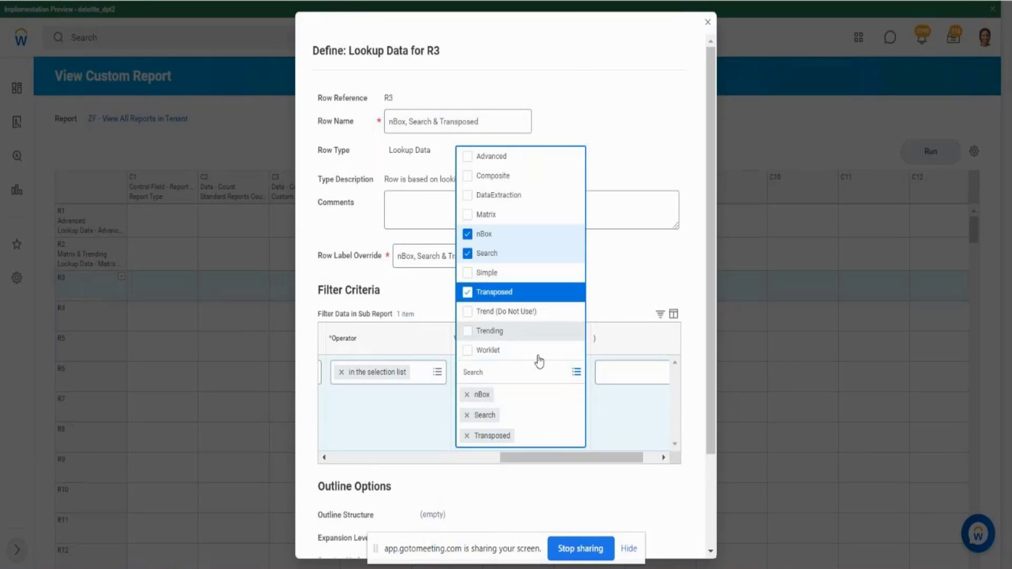
pyautogui.click(709, 508)
pyautogui.scroll(-2, 709, 508)
pyautogui.scroll(-1, 708, 508)
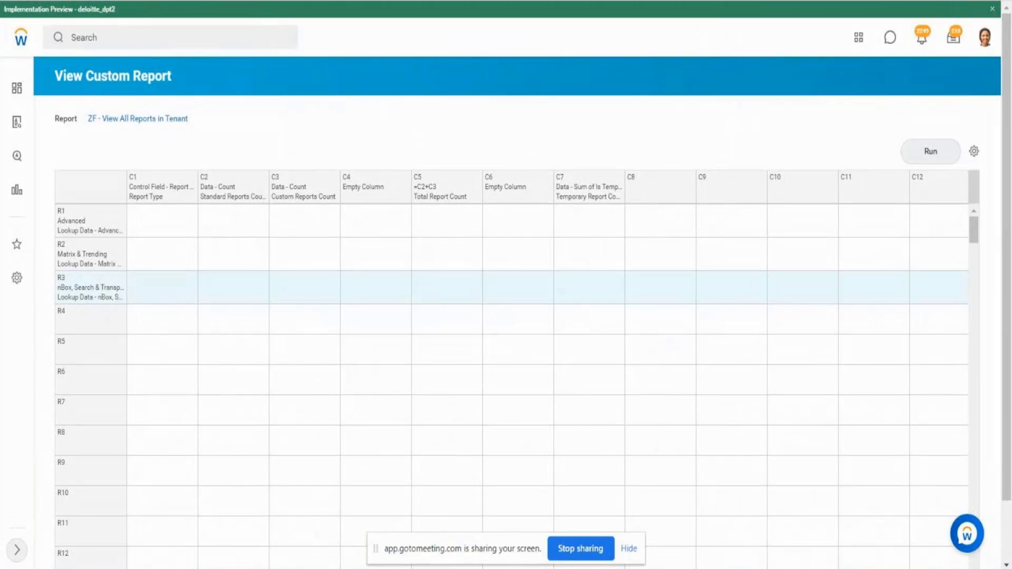
# - Check the earlier report output for the remaining report types, and define row R4 as Lookup Data
pyautogui.click(174, 118)
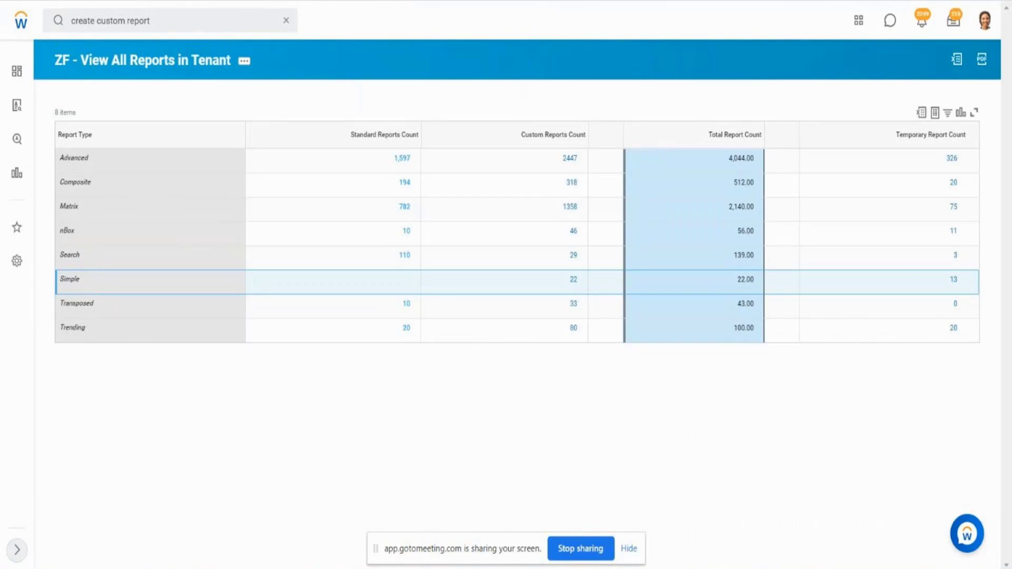
pyautogui.moveTo(158, 1); pyautogui.dragTo(407, 47)
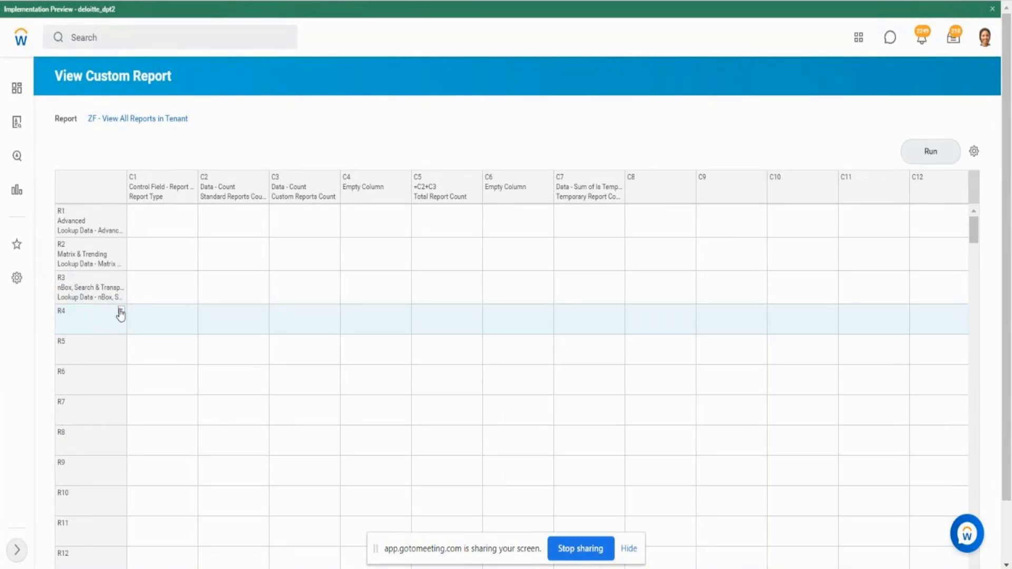
pyautogui.click(121, 312)
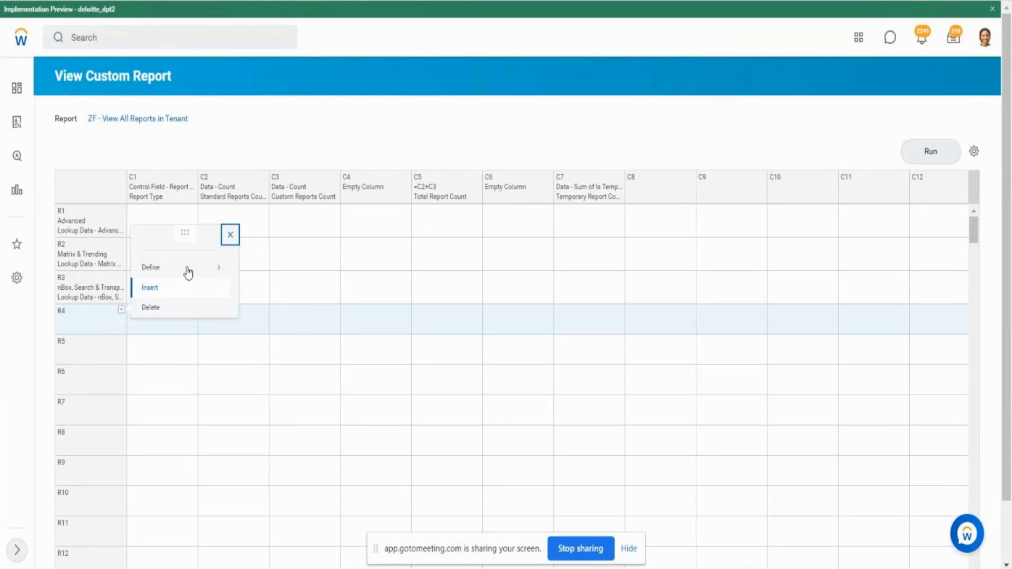
pyautogui.click(227, 274)
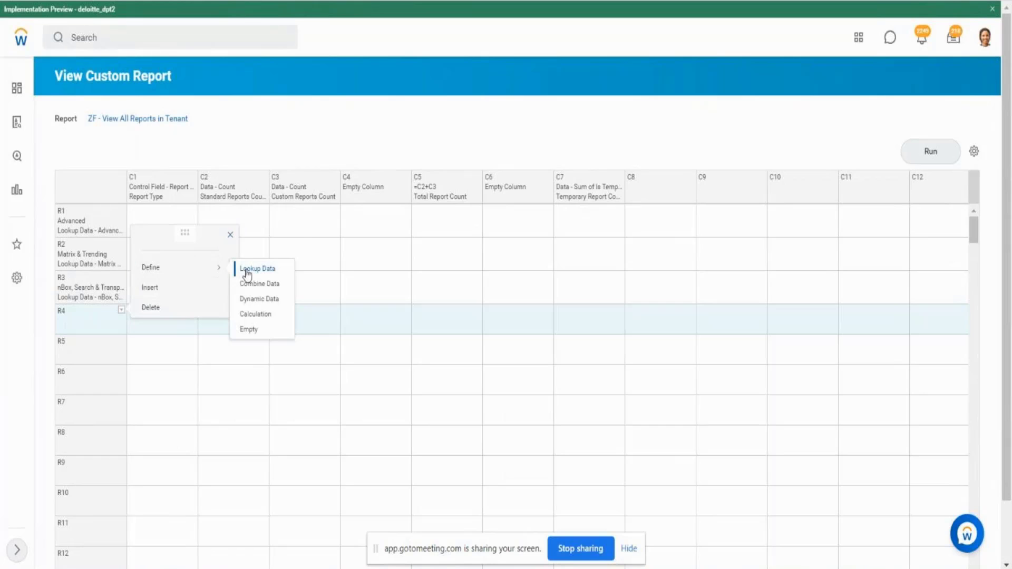
pyautogui.click(247, 270)
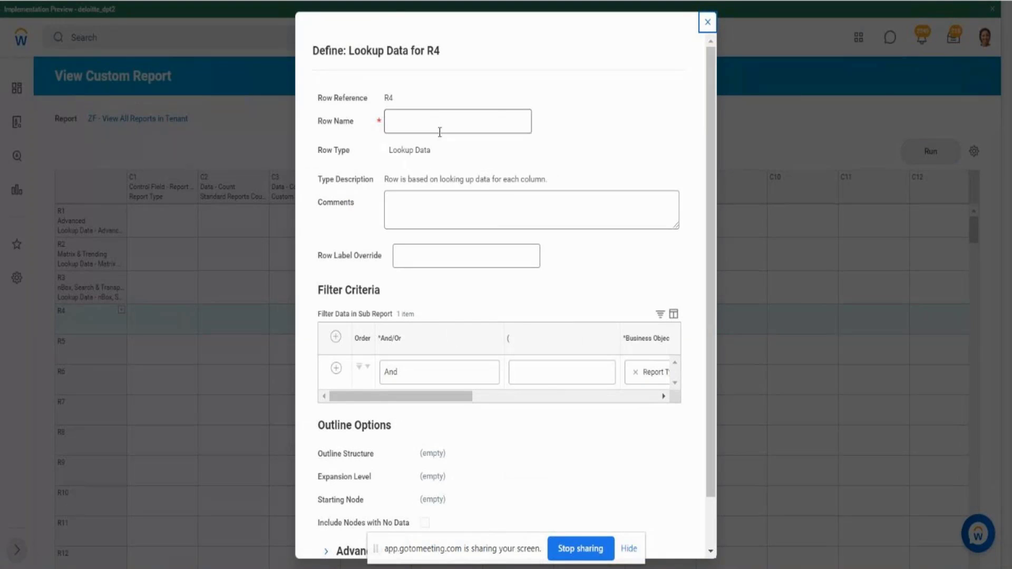
# - Enter Composite as both the row name and the row label override of R4
pyautogui.click(439, 132)
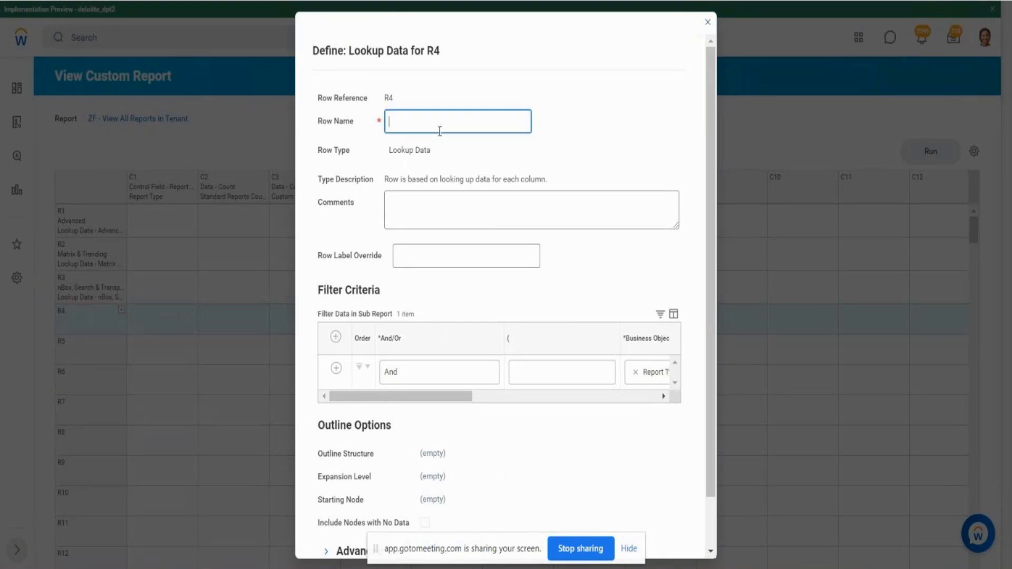
pyautogui.write('Compa')
pyautogui.write('site')
pyautogui.press('Tab')
pyautogui.press('Tab')
pyautogui.write('C')
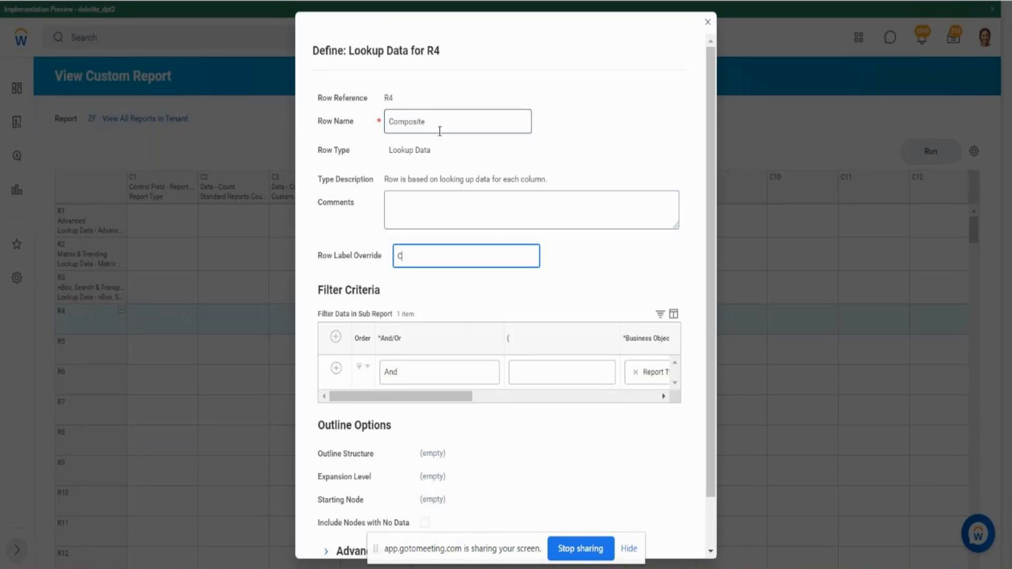
pyautogui.write('omposite')
# - Choose Composite as the Report Type filter criteria value of R4 and save the row definition
pyautogui.moveTo(414, 399); pyautogui.dragTo(673, 430)
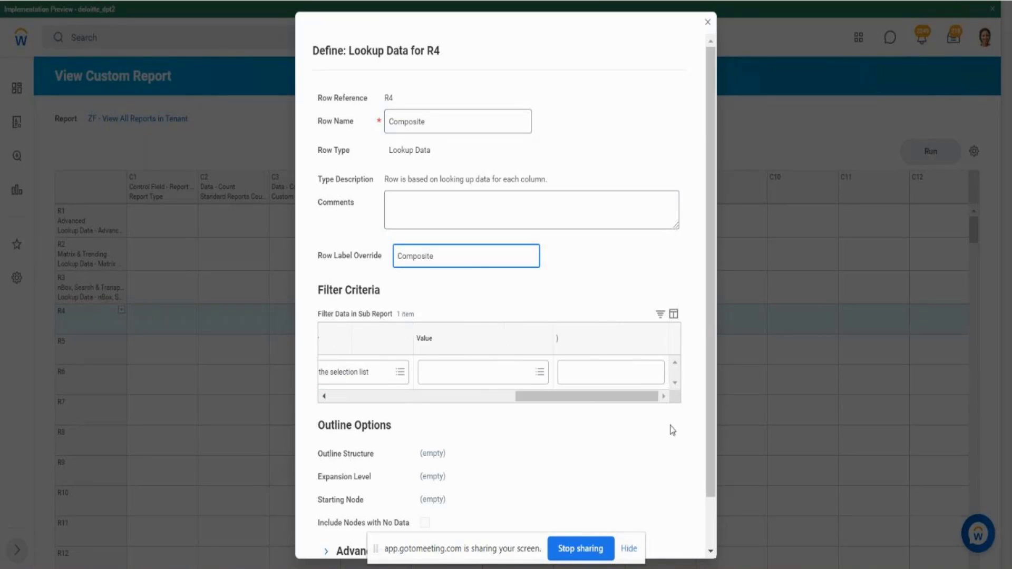
pyautogui.click(544, 384)
pyautogui.click(545, 383)
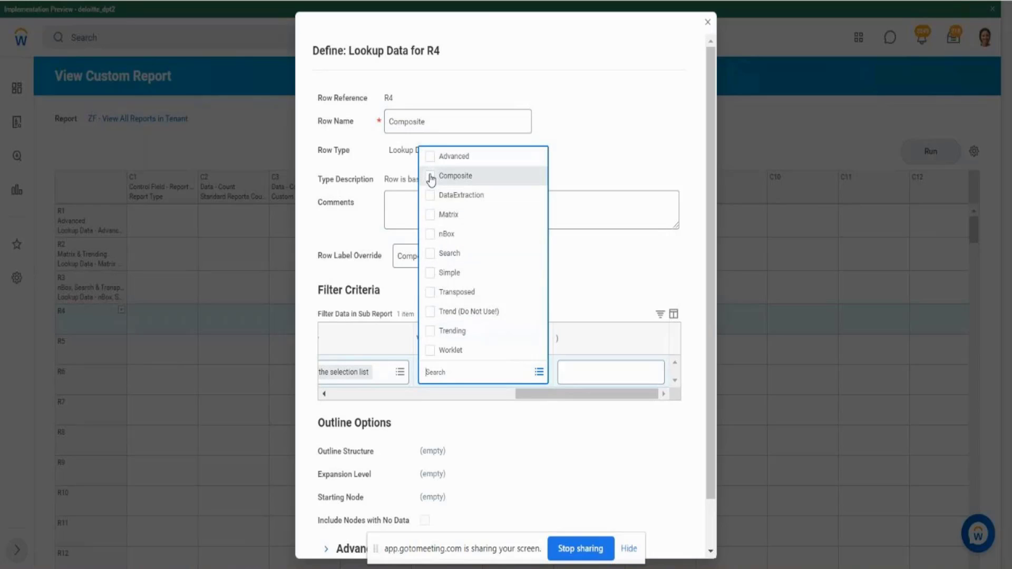
pyautogui.click(430, 175)
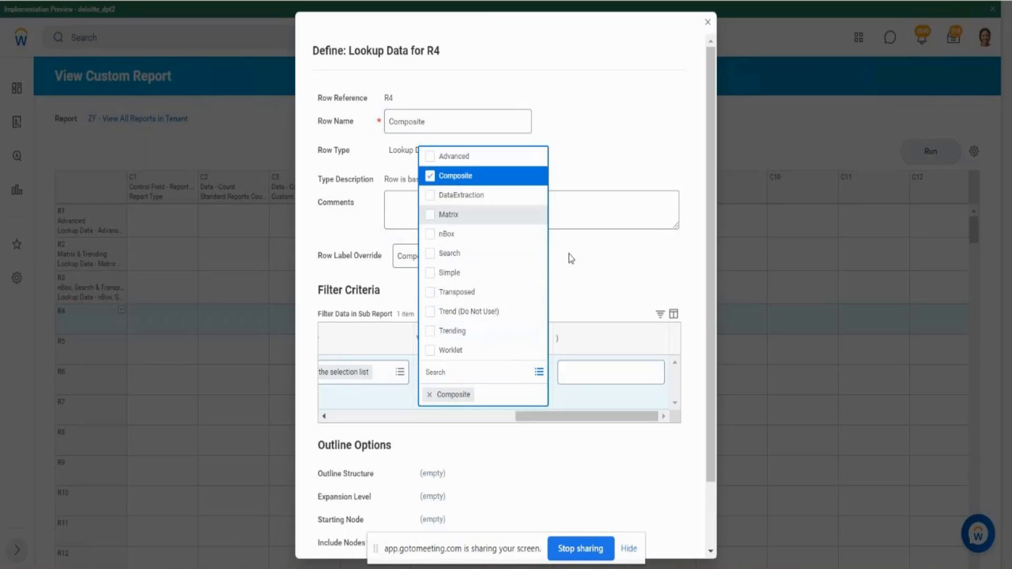
pyautogui.click(707, 506)
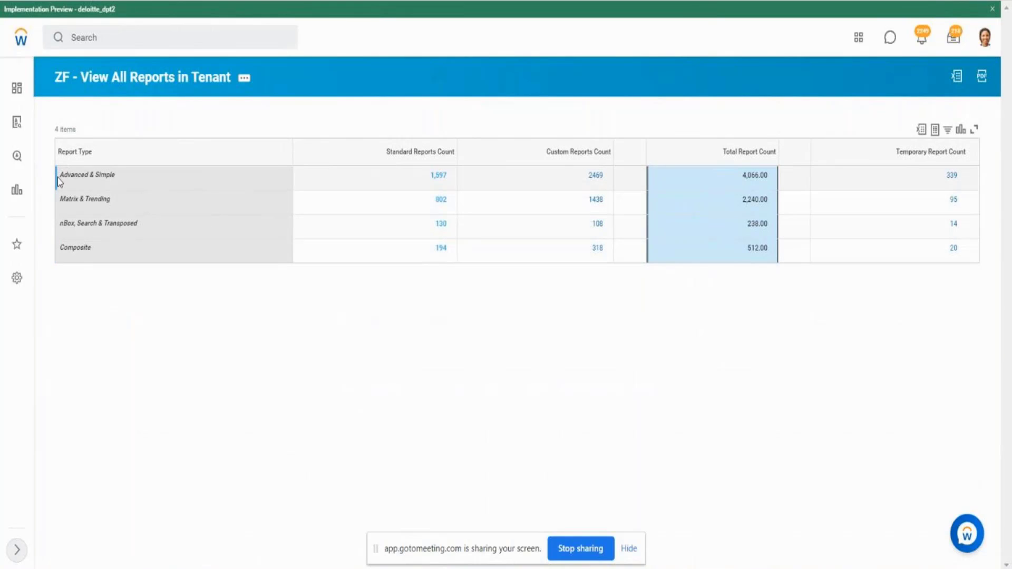
# - Review the grouped rows in the report output and how column C5 totals columns C2 and C3 in the layout
pyautogui.moveTo(58, 178); pyautogui.dragTo(109, 199)
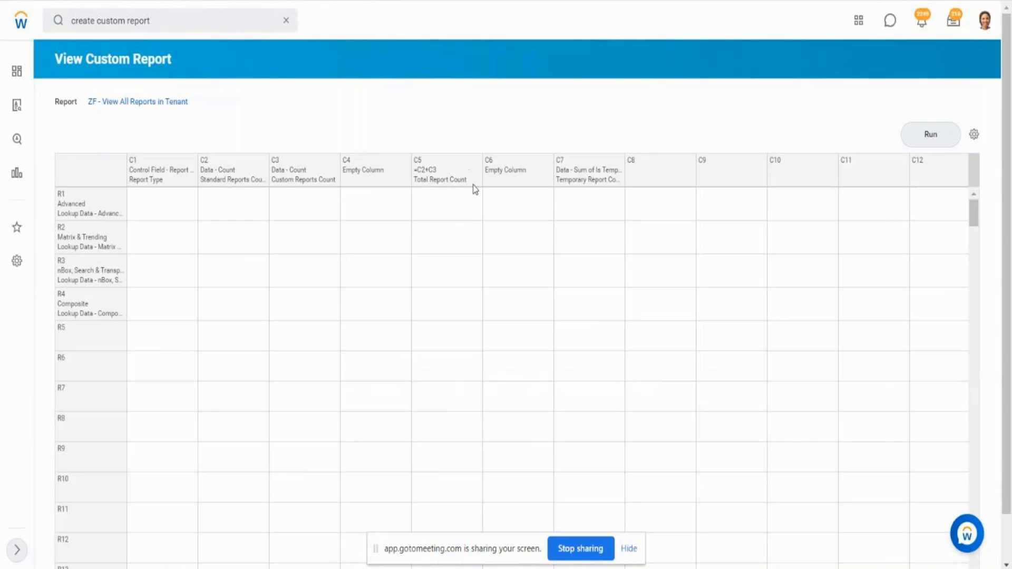
pyautogui.click(424, 180)
pyautogui.click(216, 170)
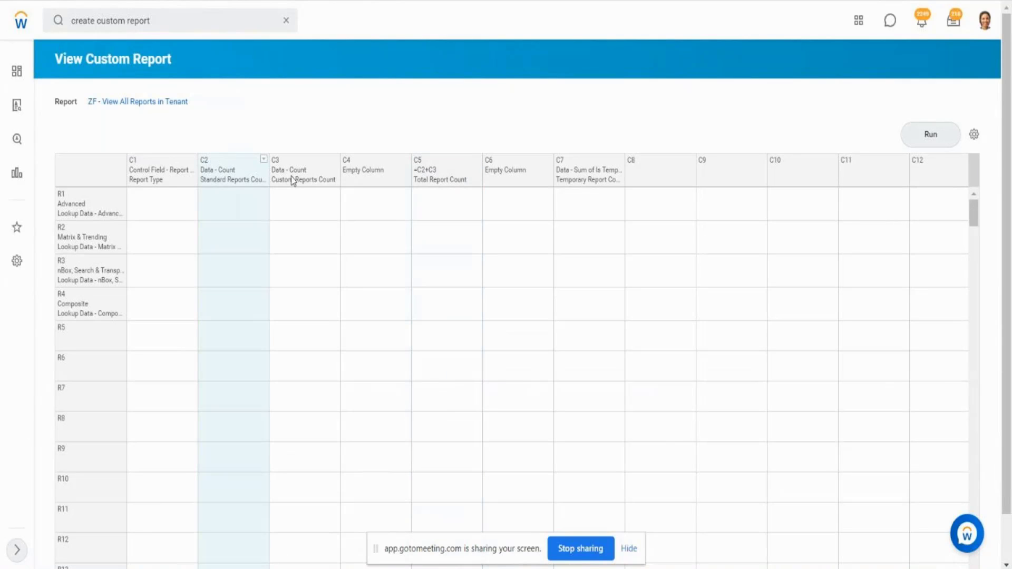
pyautogui.click(291, 175)
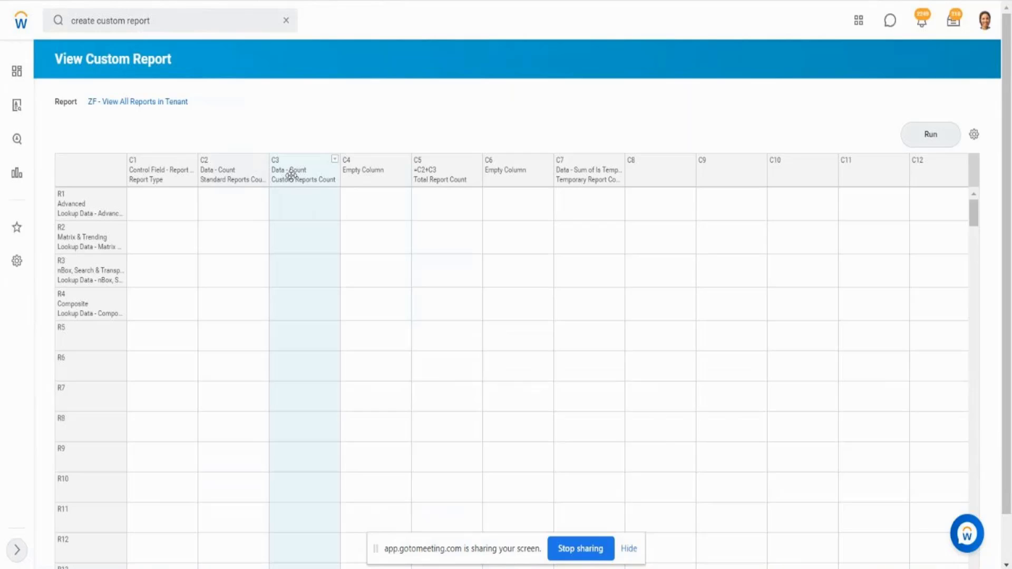
pyautogui.click(464, 182)
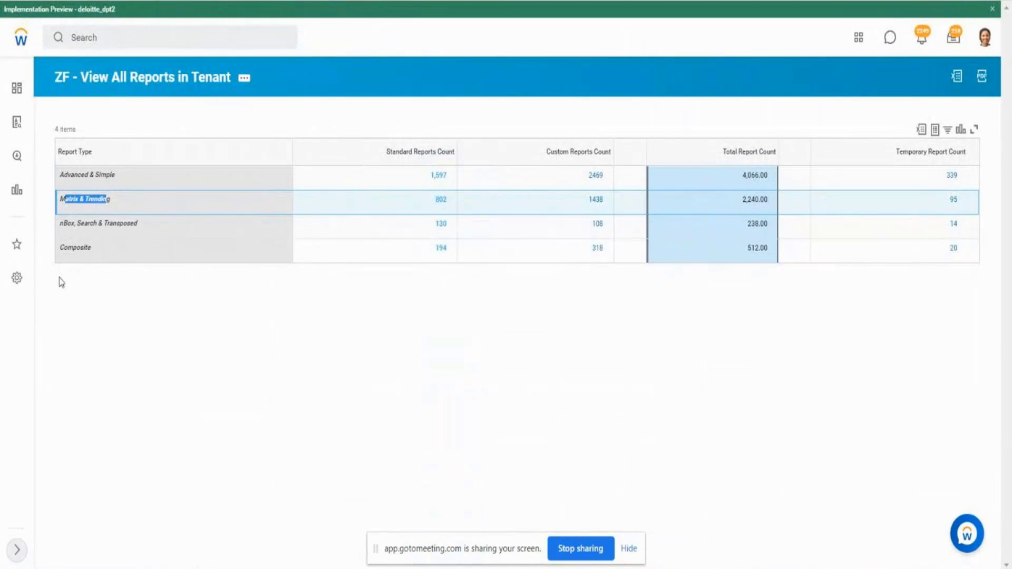
pyautogui.moveTo(61, 280); pyautogui.dragTo(255, 266)
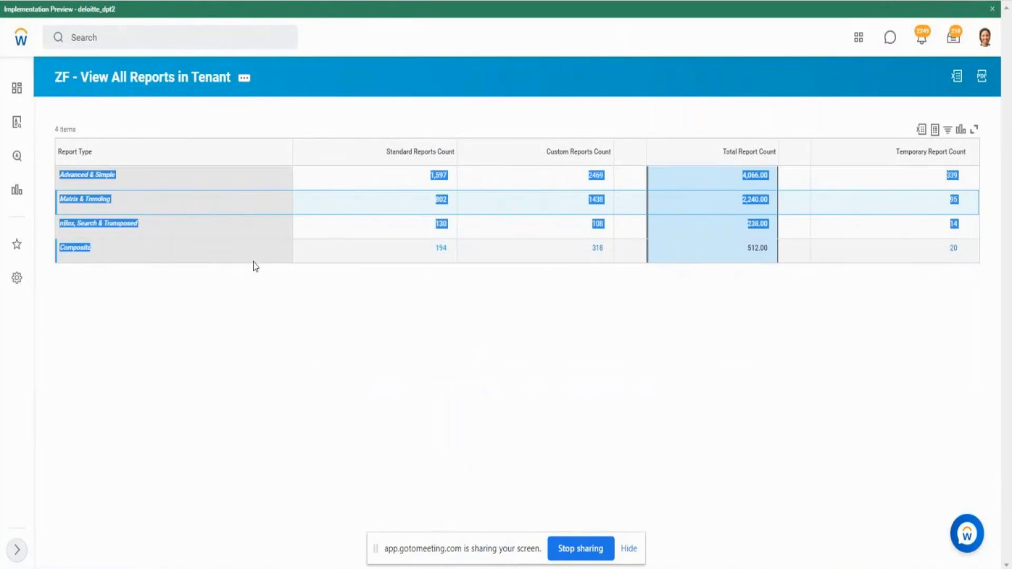
pyautogui.hotkey('alt', 'Tab')
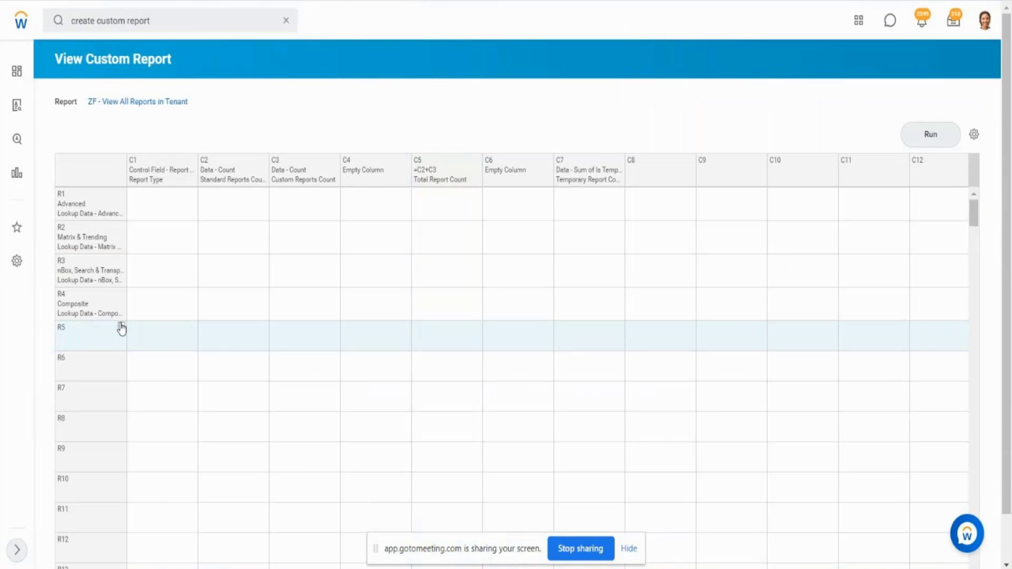
# - Define row R5 as an Empty row below the Composite row
pyautogui.click(121, 328)
pyautogui.moveTo(182, 287)
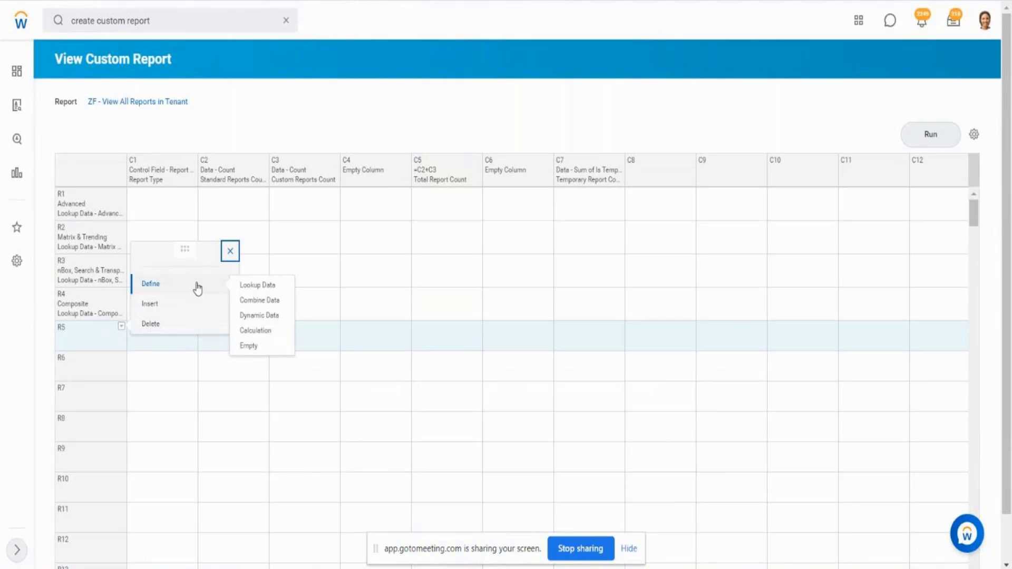
pyautogui.click(249, 346)
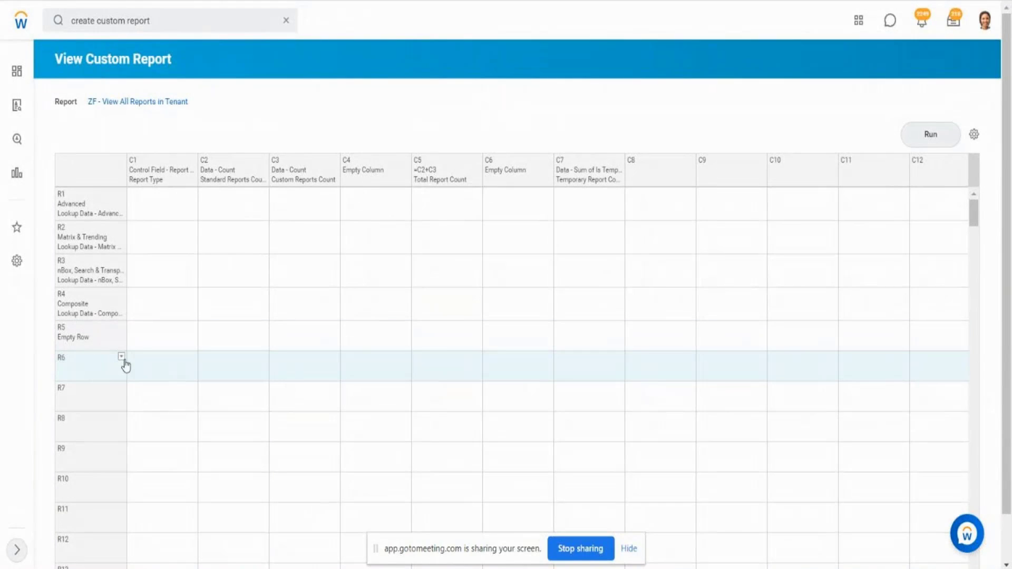
# - Define row R6 as a Calculation of type Sum Range, from starting row R1 (Advanced) to ending row R4 (Composite)
pyautogui.click(121, 357)
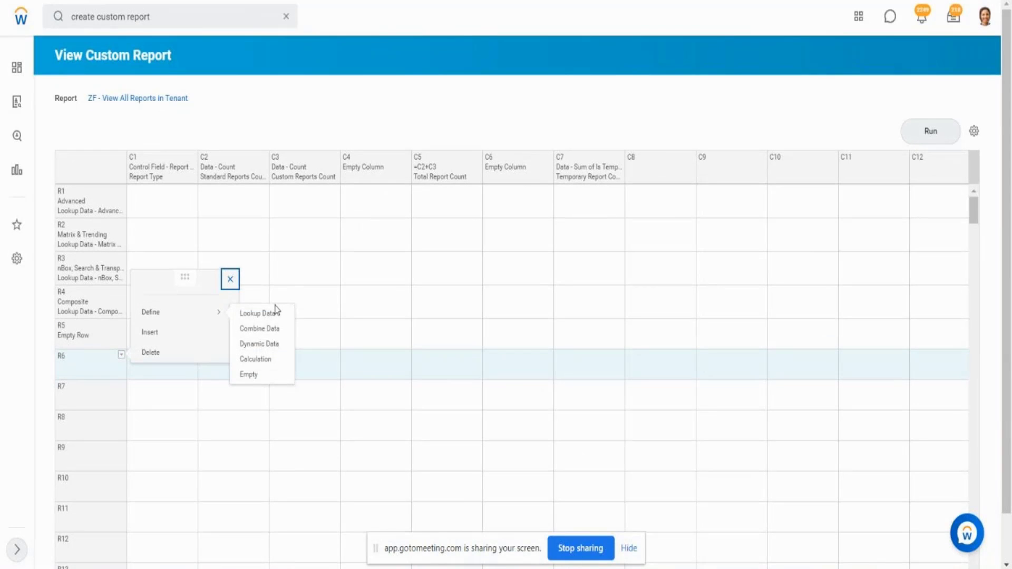
pyautogui.click(266, 360)
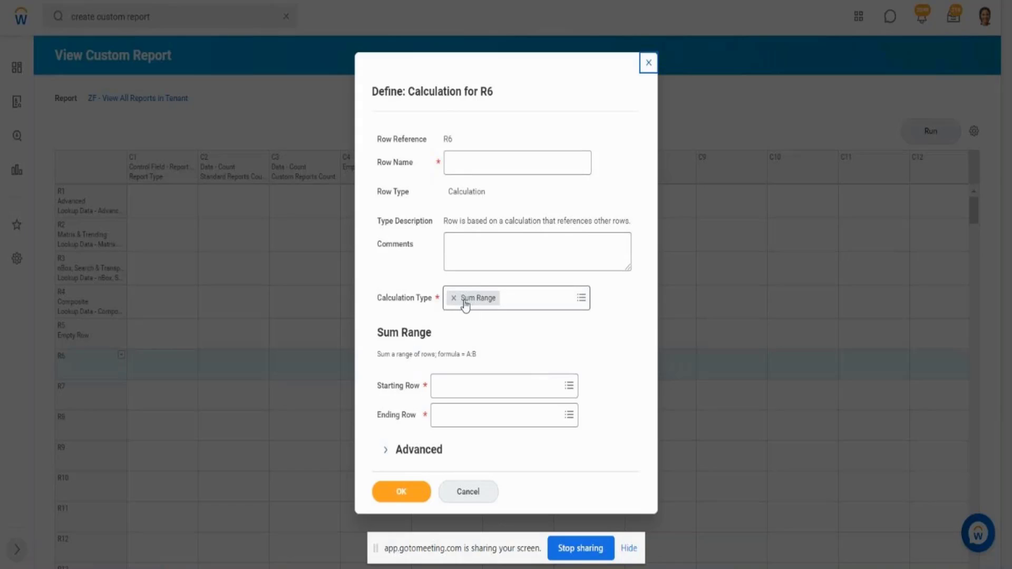
pyautogui.click(570, 389)
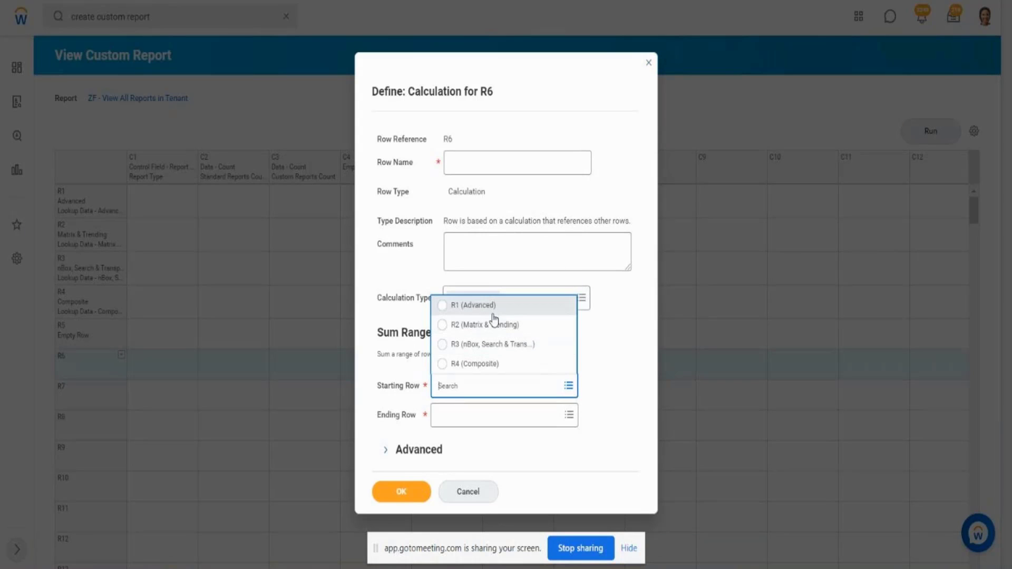
pyautogui.click(484, 306)
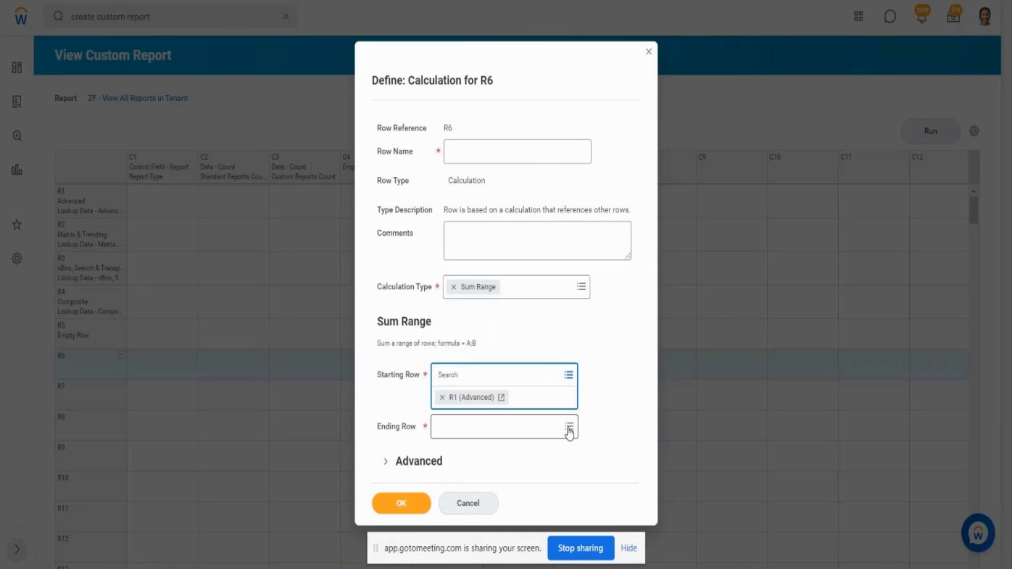
pyautogui.click(570, 426)
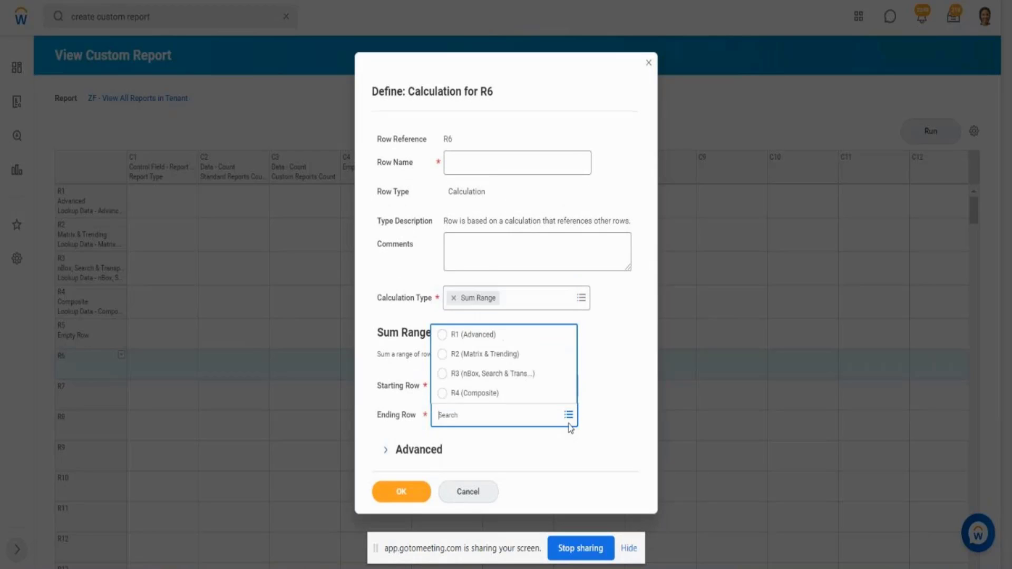
pyautogui.click(511, 396)
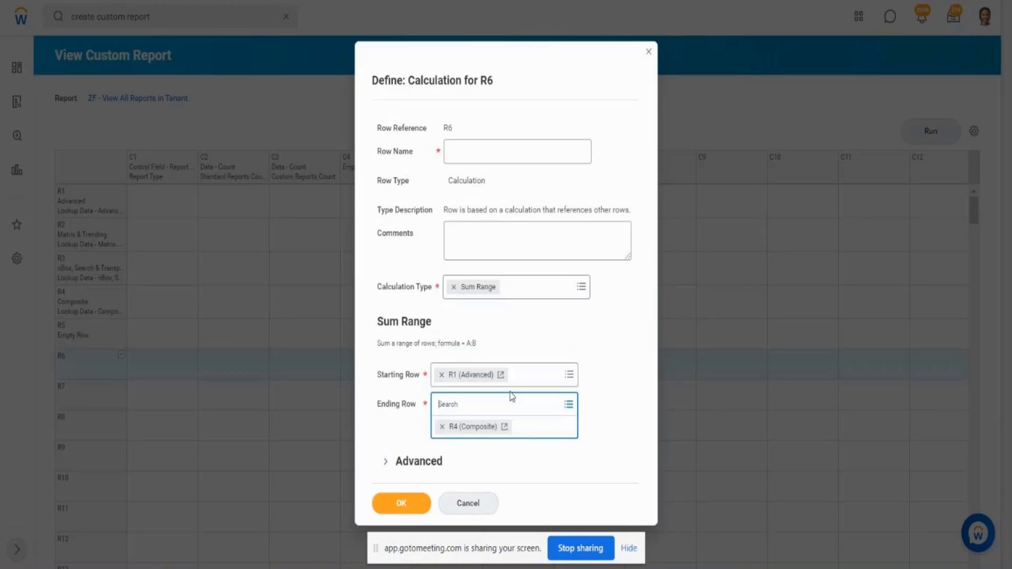
# - Name the R6 calculation row "Total Report Count"
pyautogui.click(584, 296)
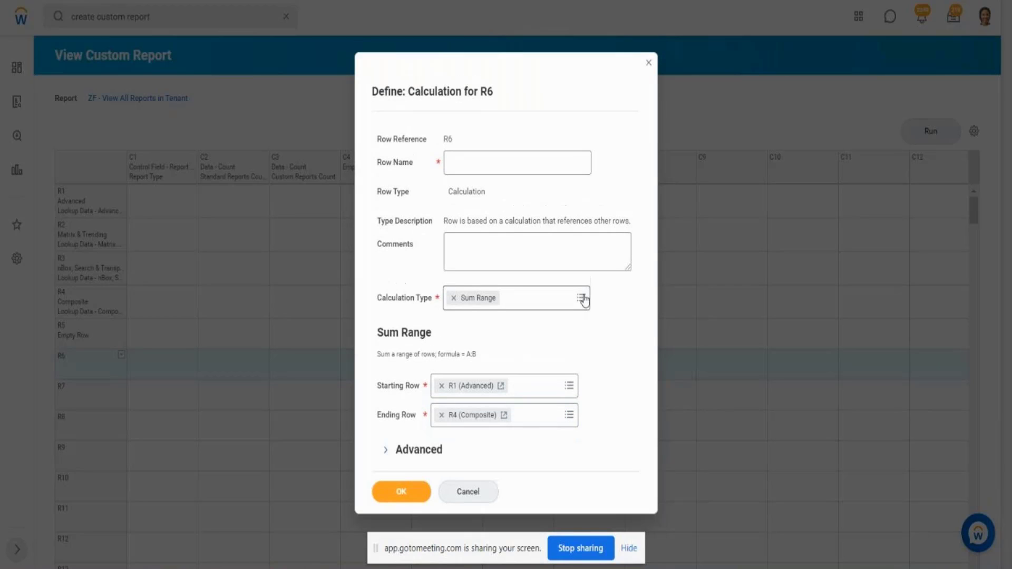
pyautogui.click(586, 361)
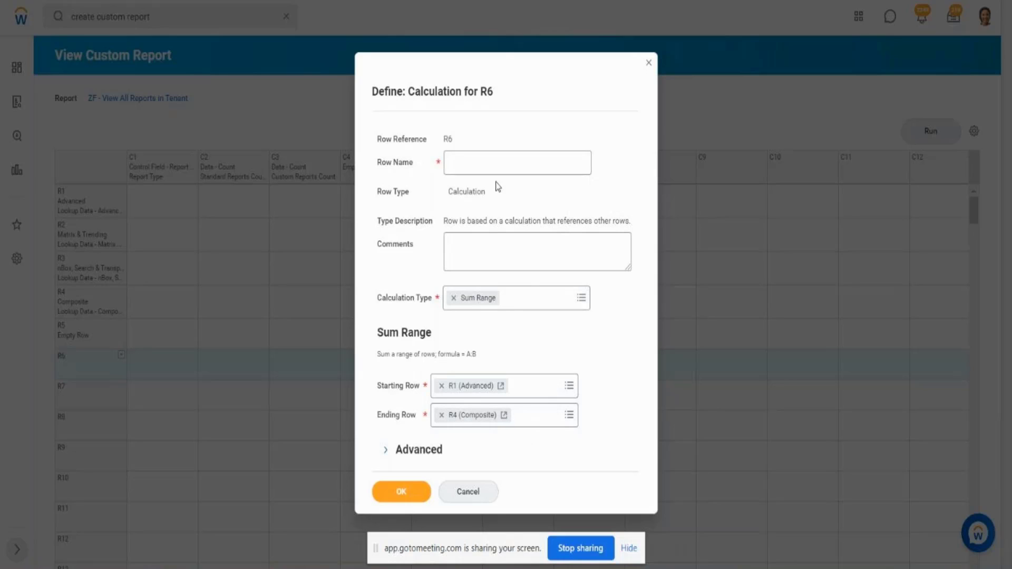
pyautogui.click(497, 159)
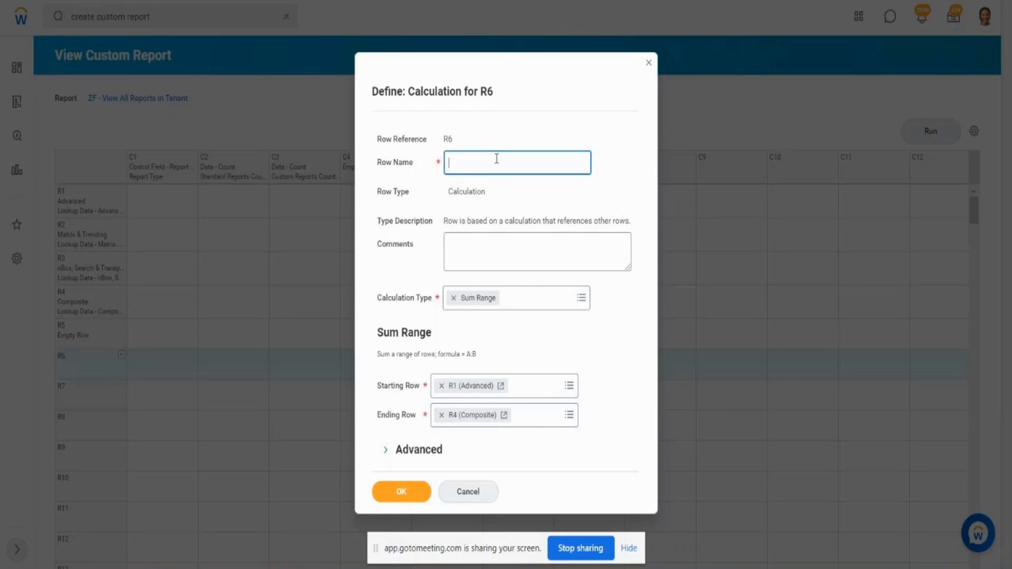
pyautogui.write('Total Report Count')
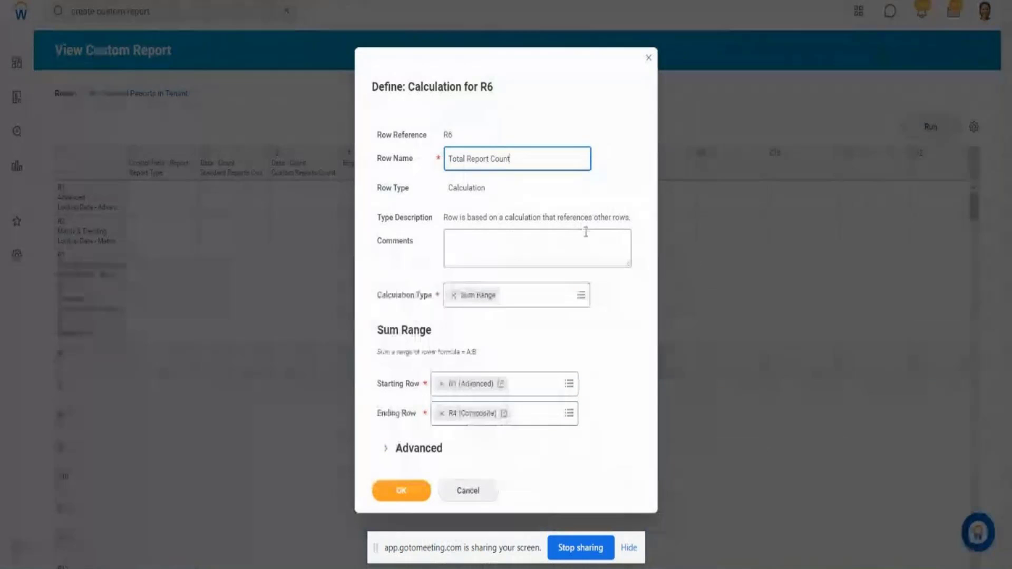
# - Apply the Workday style Cash Totals to row R6 and save the row definition
pyautogui.click(386, 451)
pyautogui.click(555, 435)
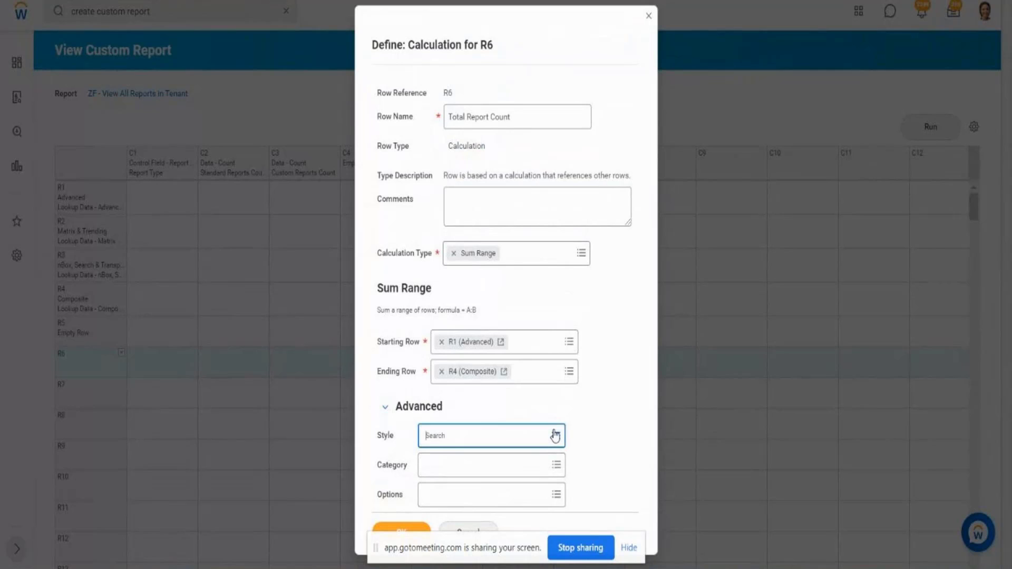
pyautogui.click(511, 375)
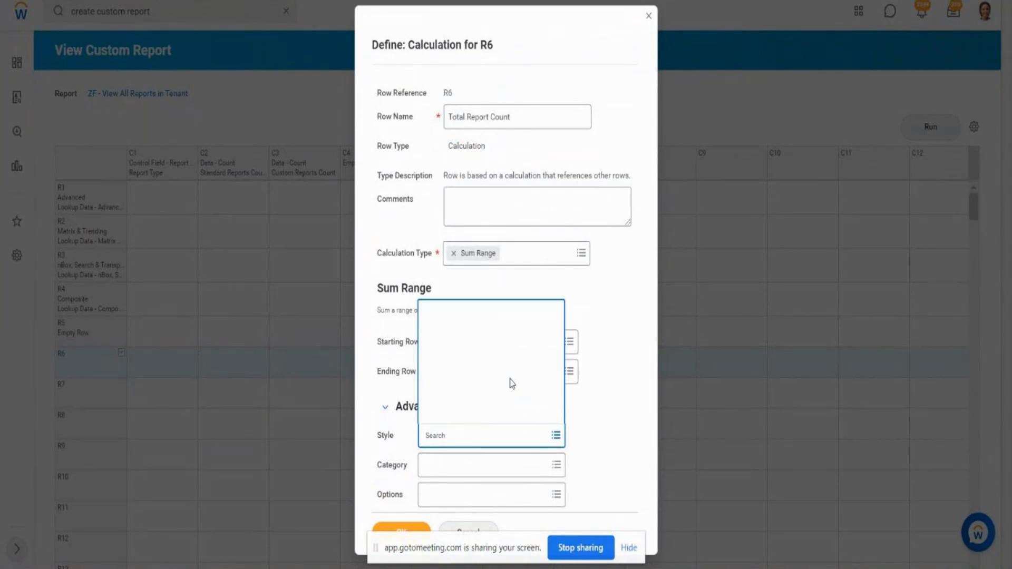
pyautogui.moveTo(560, 224); pyautogui.dragTo(561, 258)
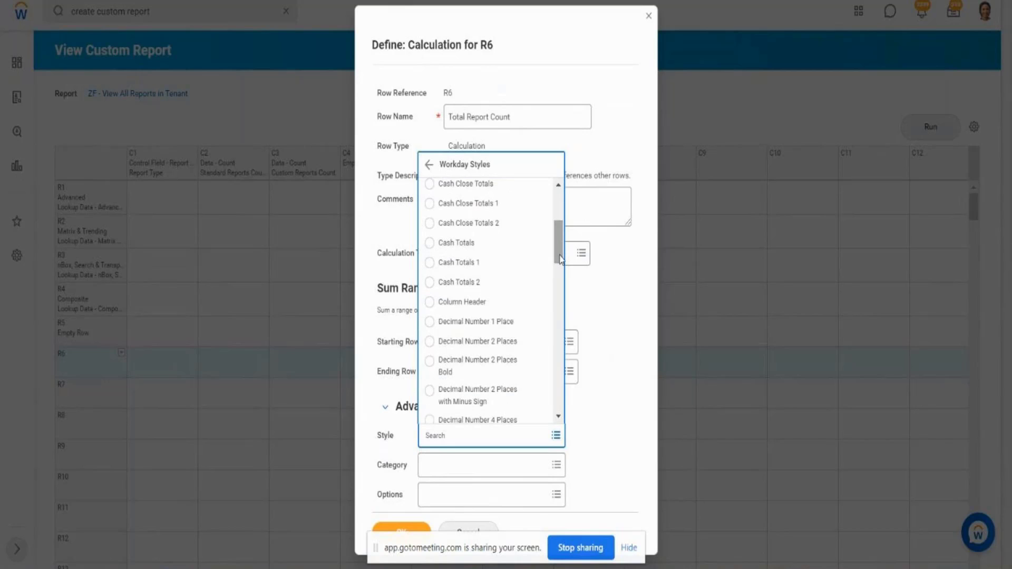
pyautogui.click(467, 251)
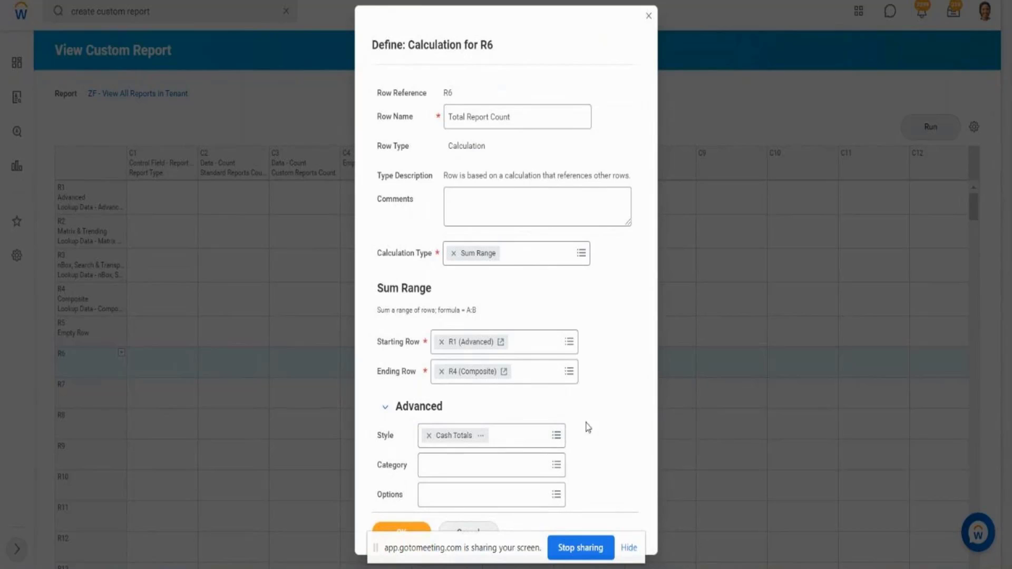
pyautogui.click(389, 526)
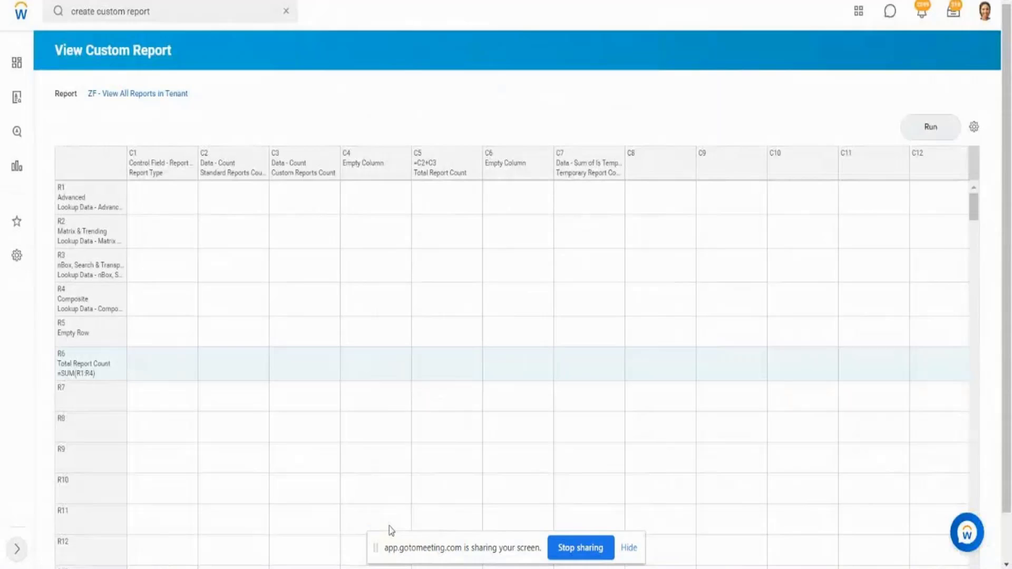
# - Run the report, inspect the standard reports behind the Composite row's count, and return to the report layout
pyautogui.click(941, 130)
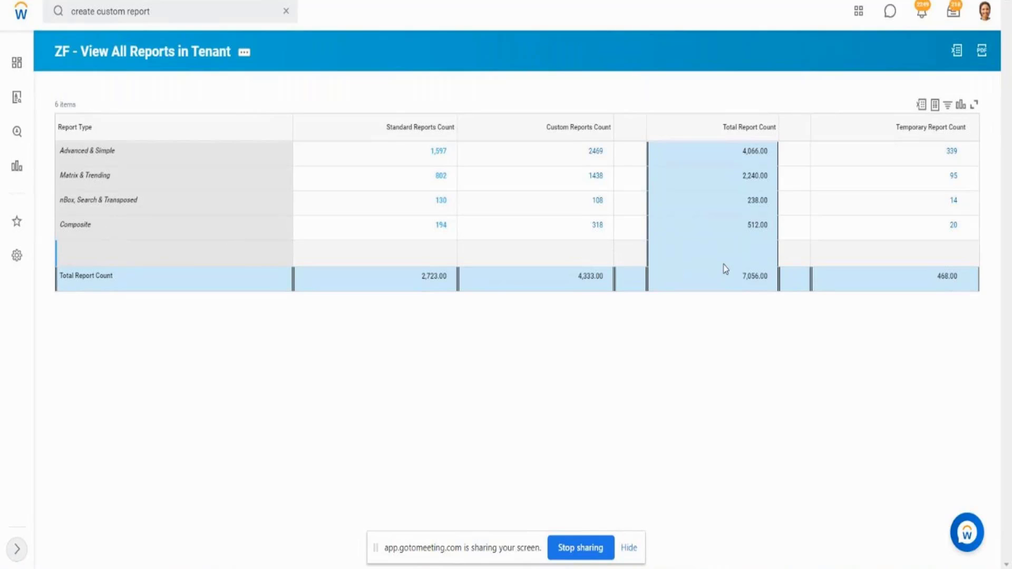
pyautogui.click(442, 226)
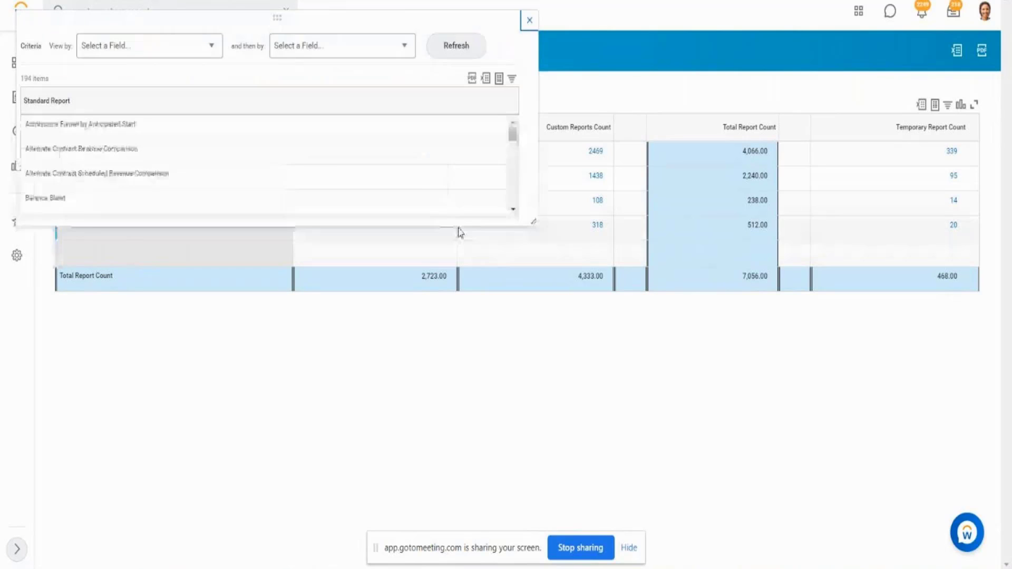
pyautogui.click(529, 22)
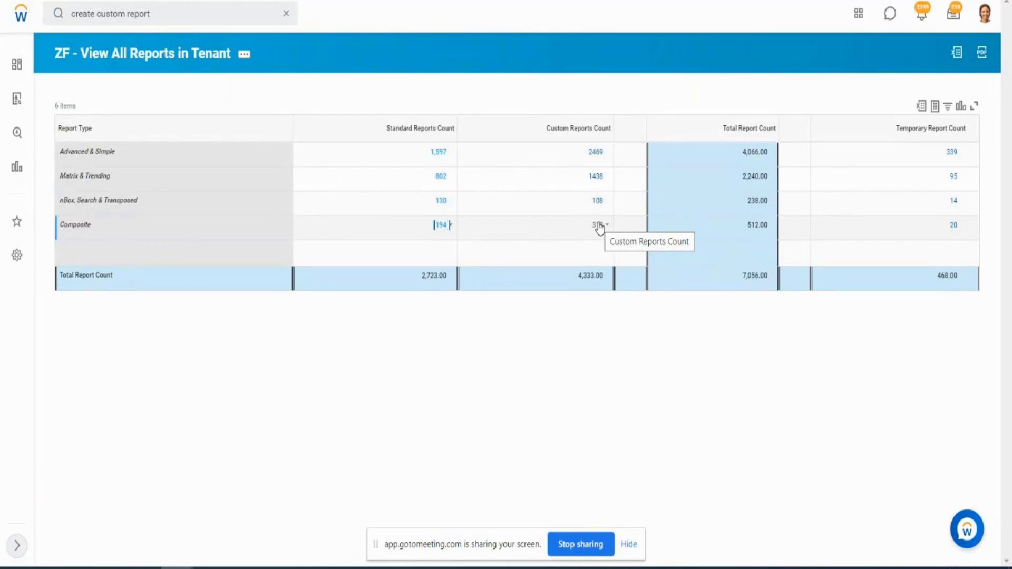
pyautogui.click(202, 61)
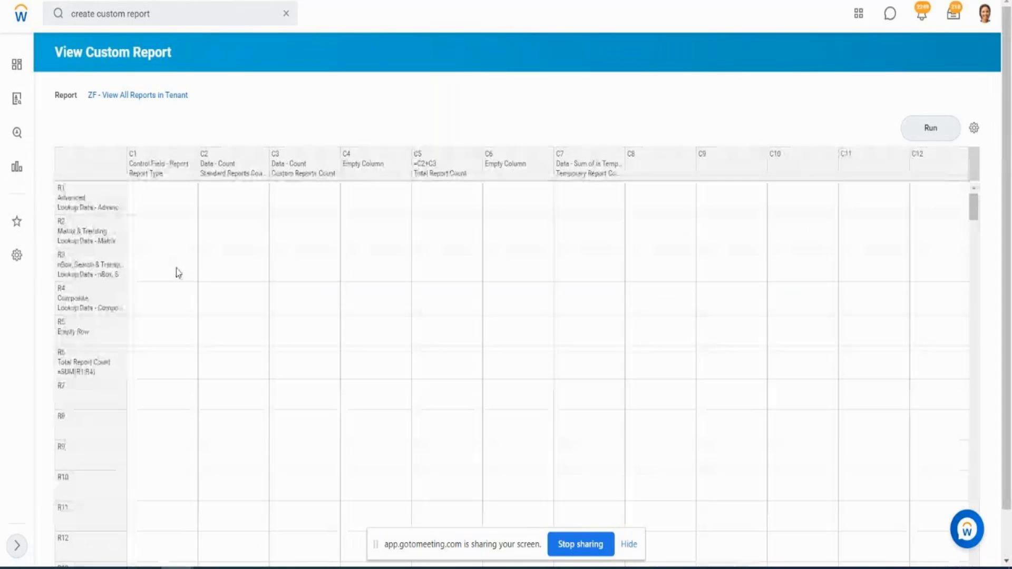
pyautogui.click(122, 323)
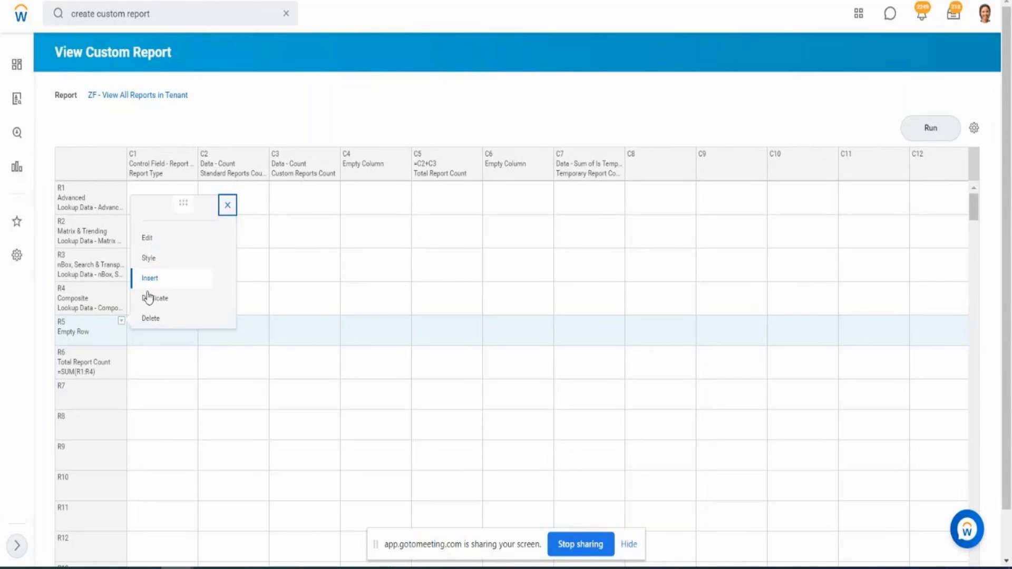
pyautogui.click(172, 335)
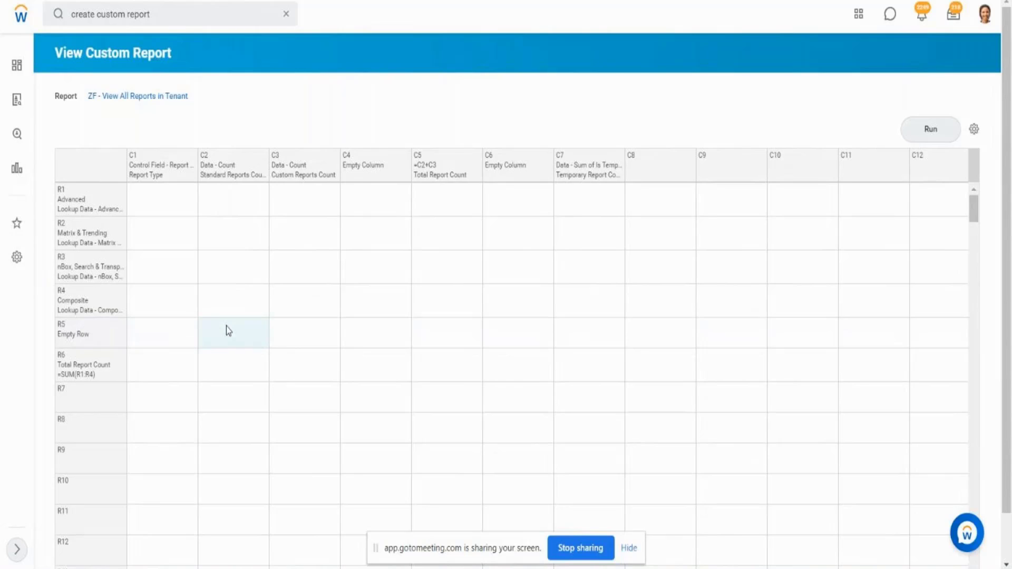
pyautogui.click(260, 328)
pyautogui.click(263, 324)
pyautogui.moveTo(342, 285)
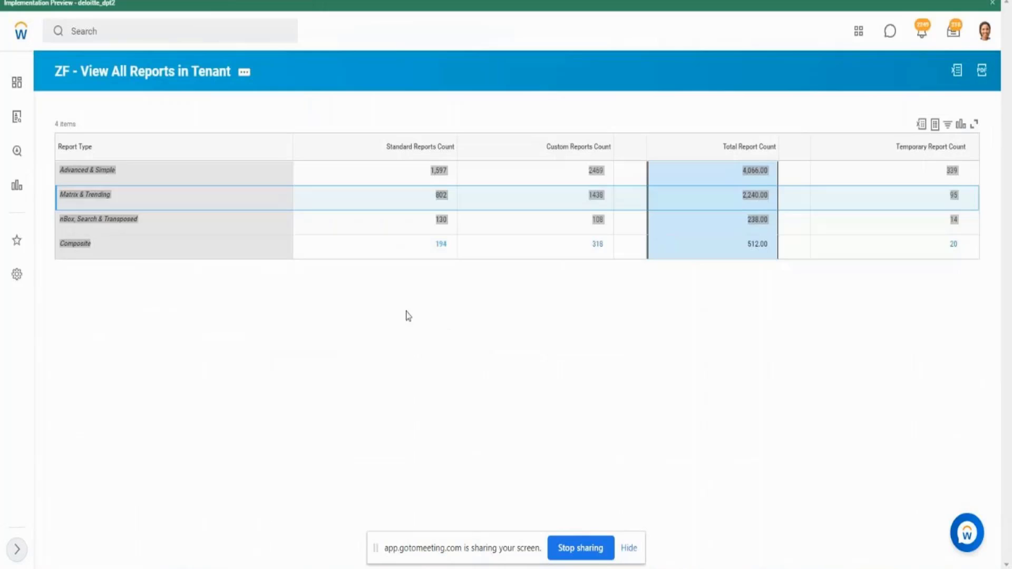
# - Rerun ZF - View All Reports in Tenant from its earlier output and review the empty and total rows
pyautogui.moveTo(158, 244); pyautogui.dragTo(242, 72)
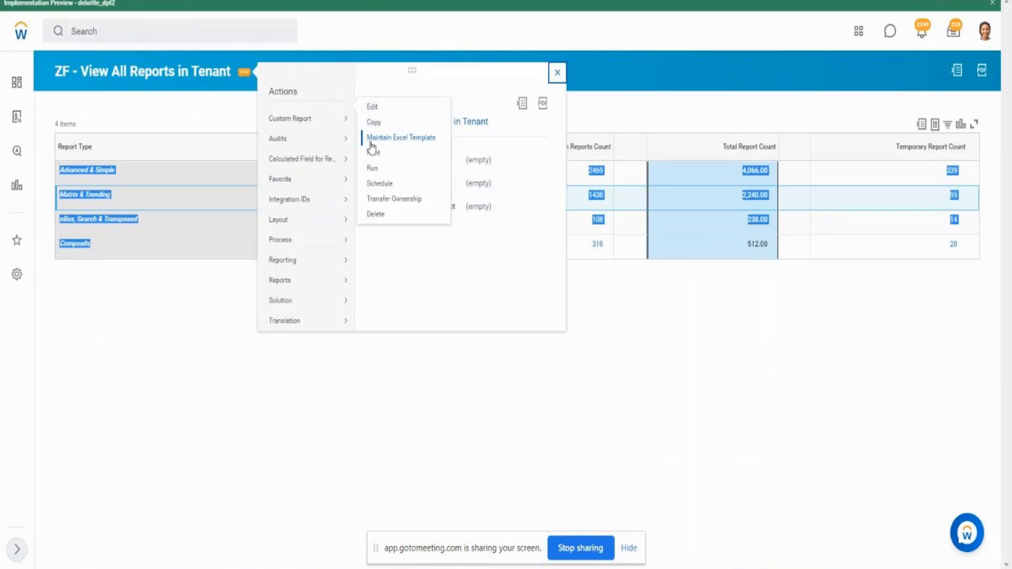
pyautogui.click(370, 170)
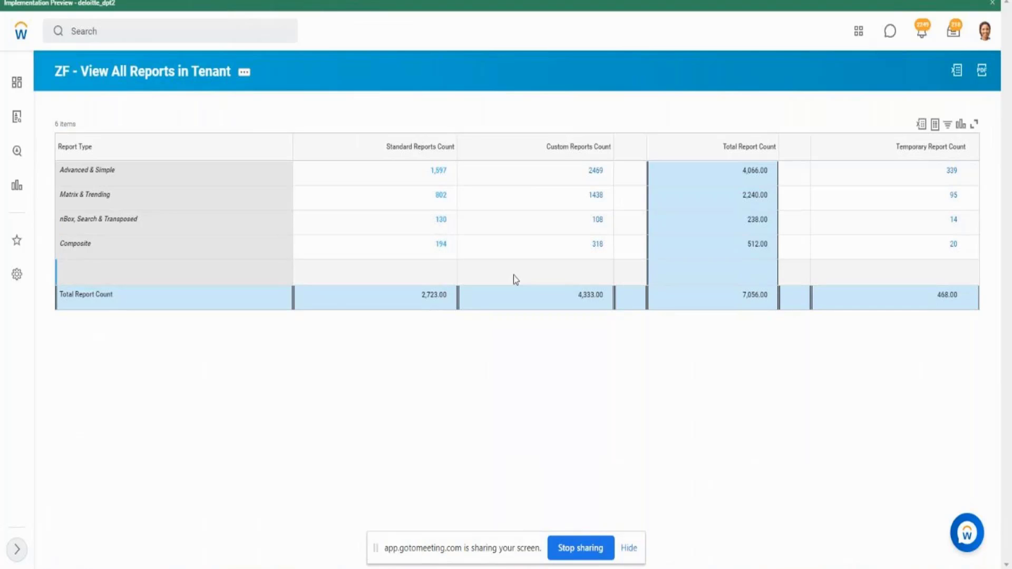
pyautogui.hotkey('alt', 'Tab')
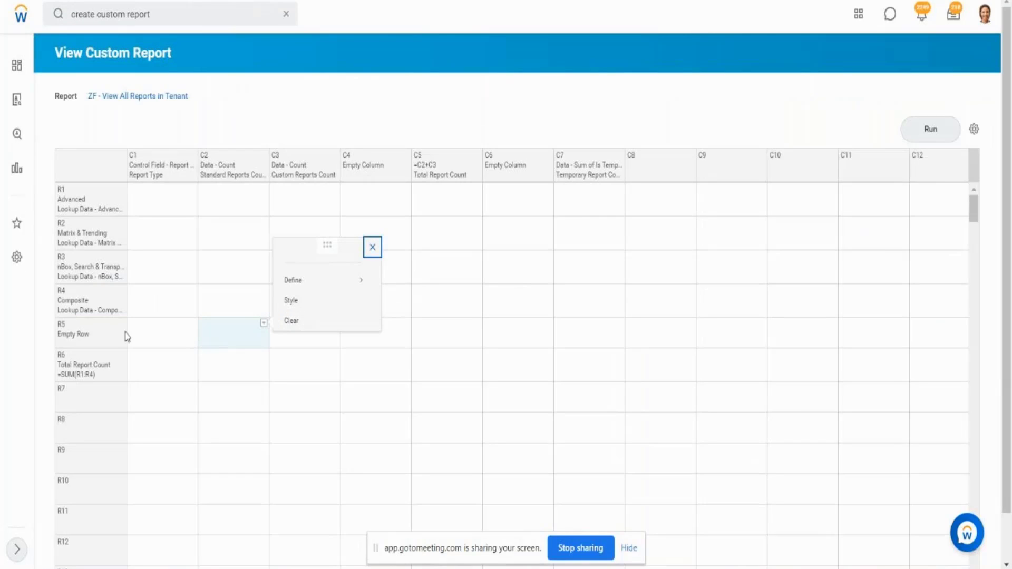
# - Start a Conditional Format on the cell at row R5 and column C2, and create a new override condition for it
pyautogui.click(106, 334)
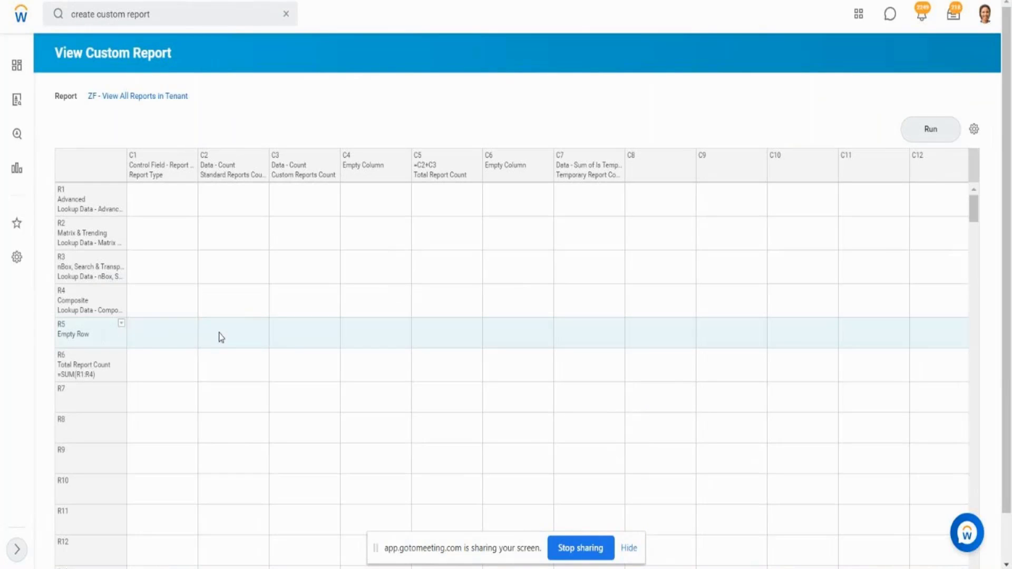
pyautogui.click(264, 326)
pyautogui.moveTo(314, 287)
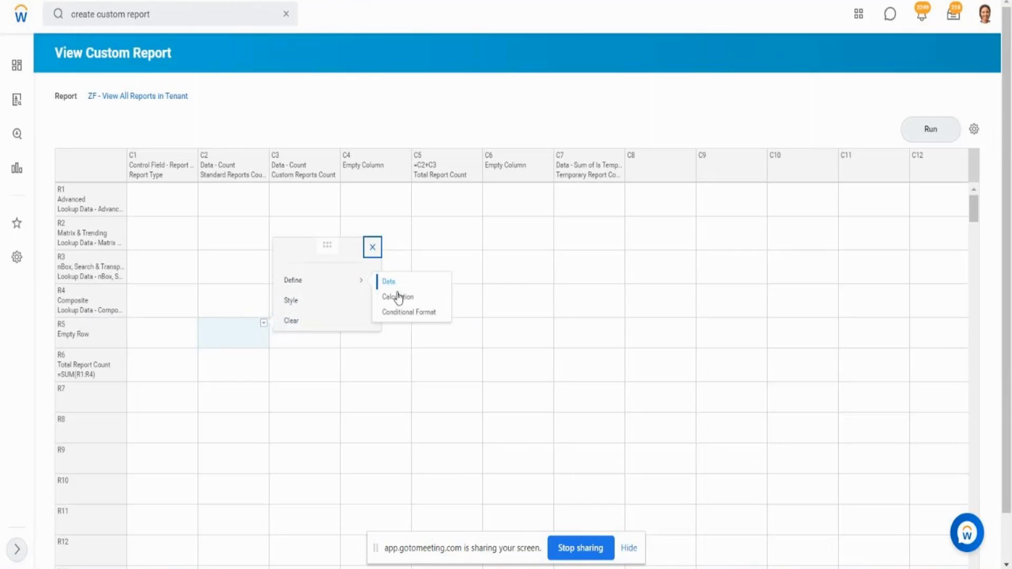
pyautogui.click(403, 316)
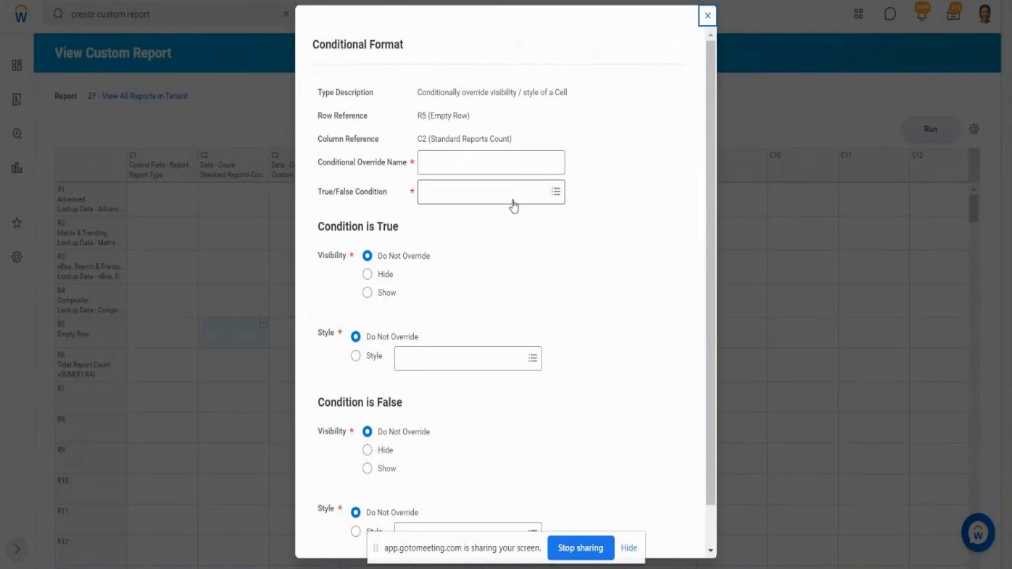
pyautogui.click(492, 200)
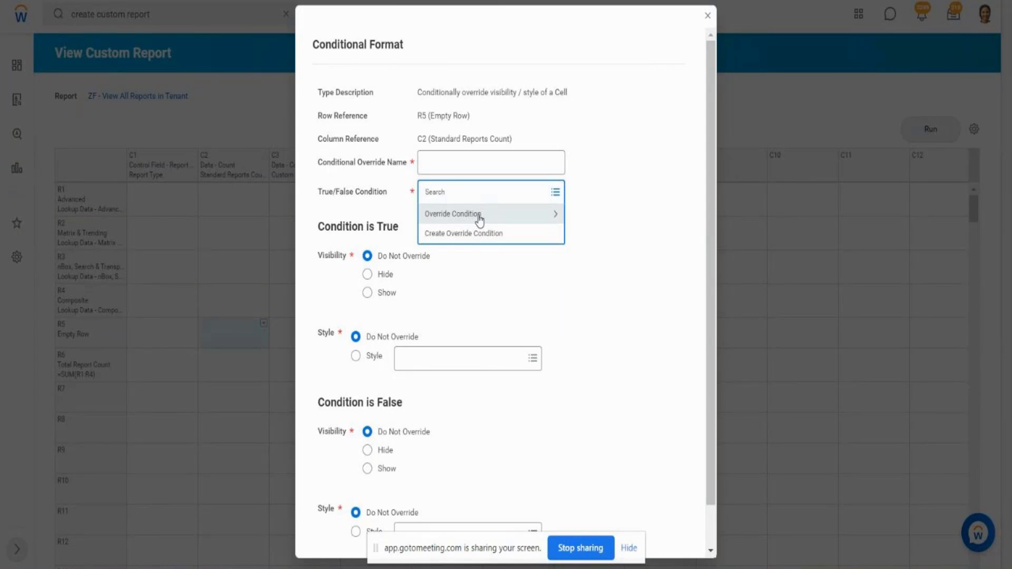
pyautogui.click(479, 218)
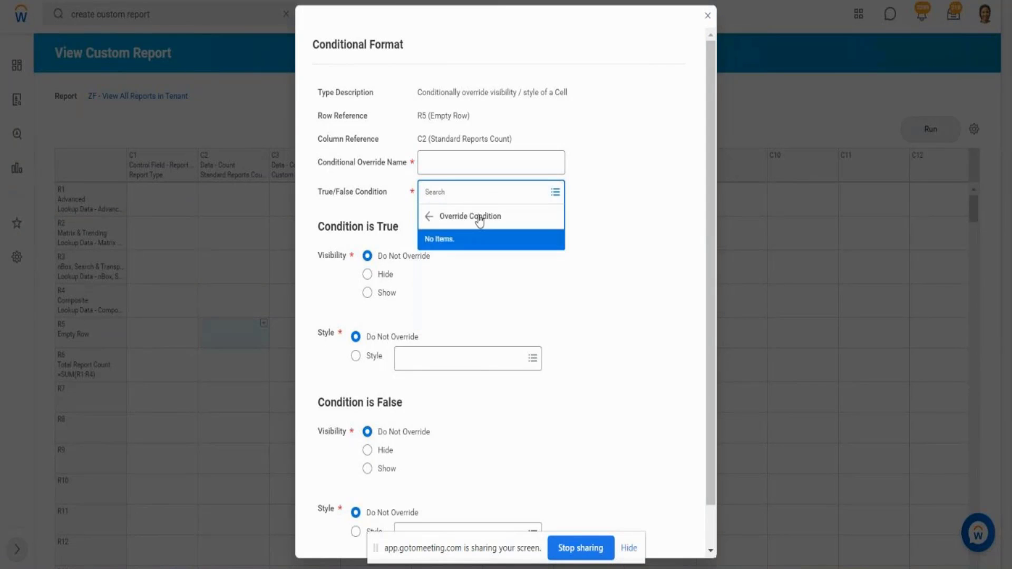
pyautogui.click(429, 216)
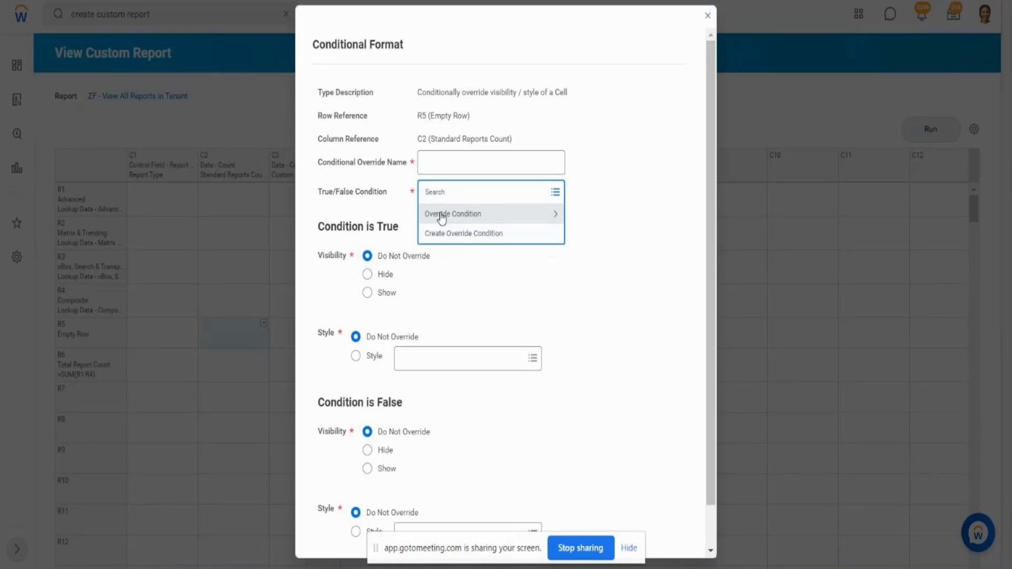
pyautogui.click(463, 238)
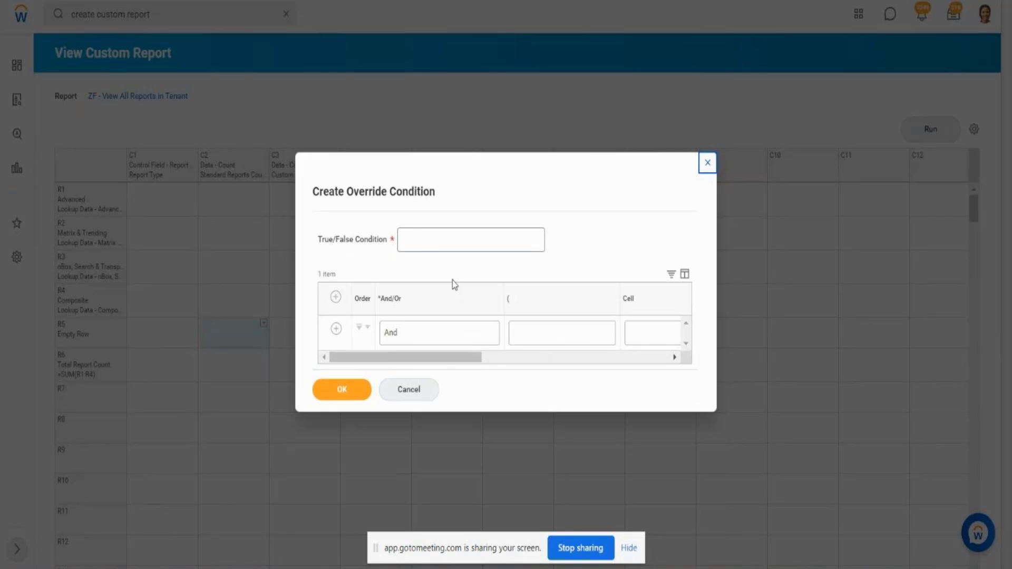
# - Examine the cell choices available for the override condition, both in the complete list and grouped by row
pyautogui.moveTo(447, 362); pyautogui.dragTo(560, 352)
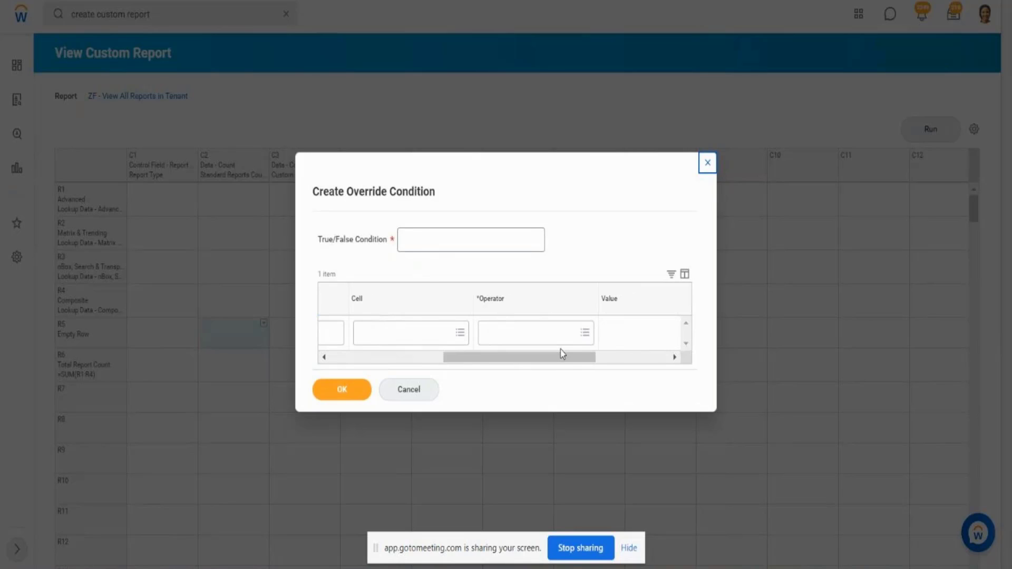
pyautogui.moveTo(456, 368); pyautogui.dragTo(411, 371)
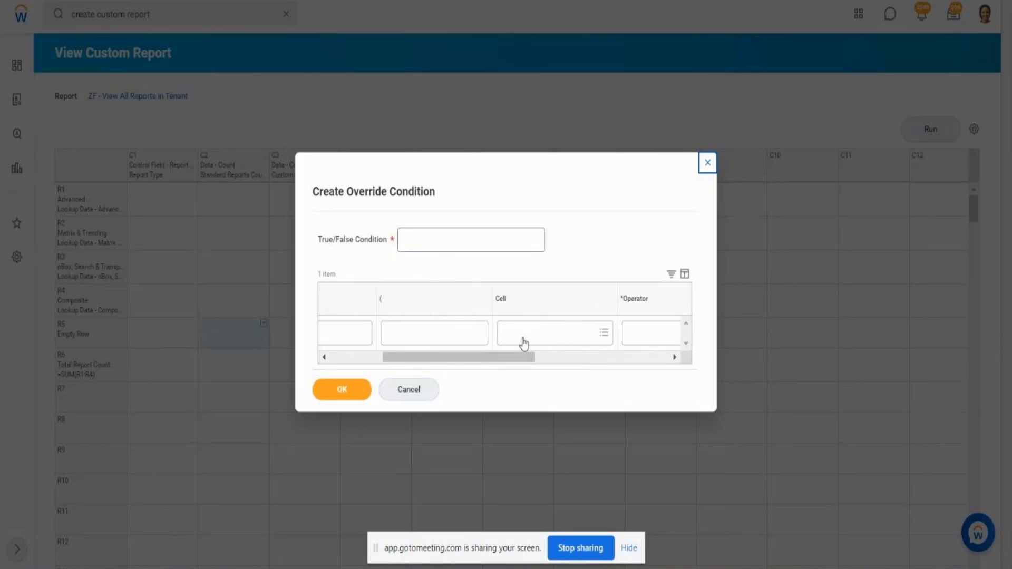
pyautogui.click(604, 333)
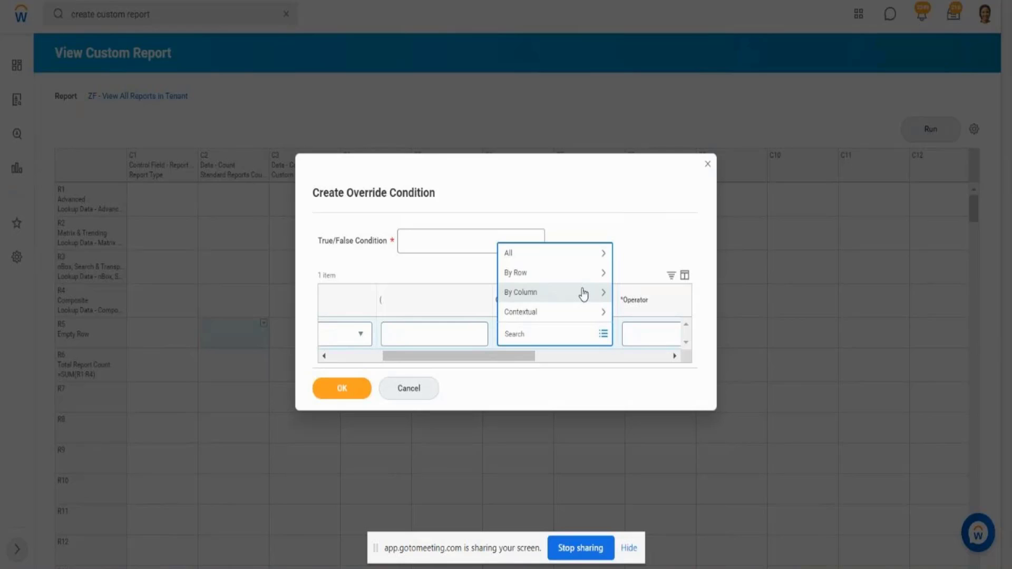
pyautogui.click(598, 253)
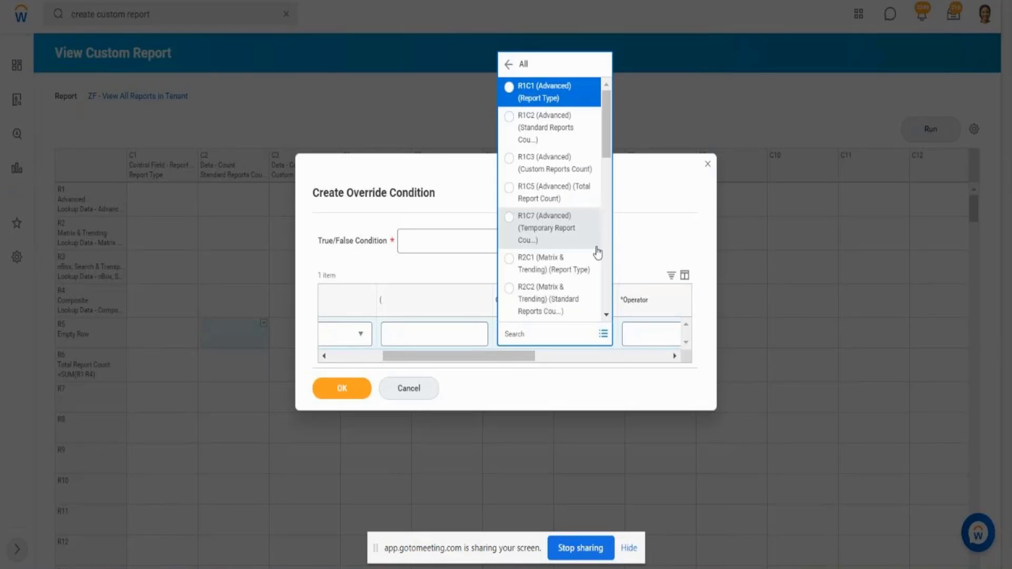
pyautogui.click(508, 64)
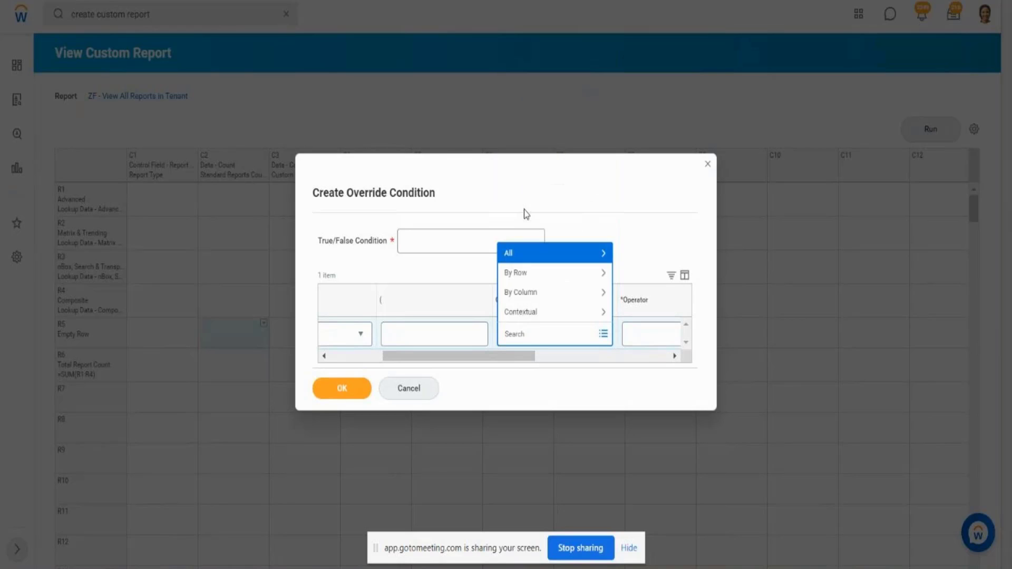
pyautogui.click(535, 280)
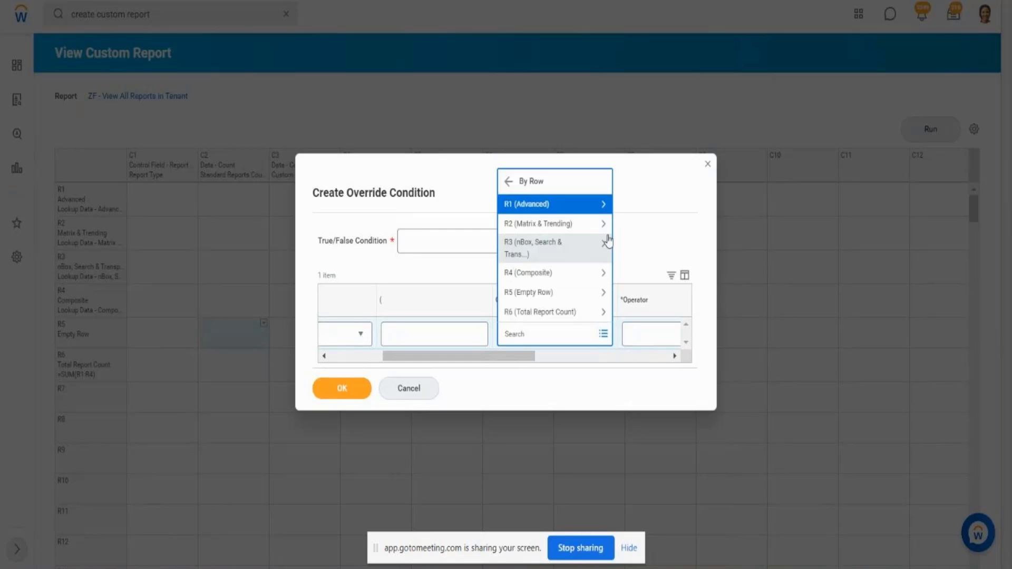
pyautogui.click(596, 209)
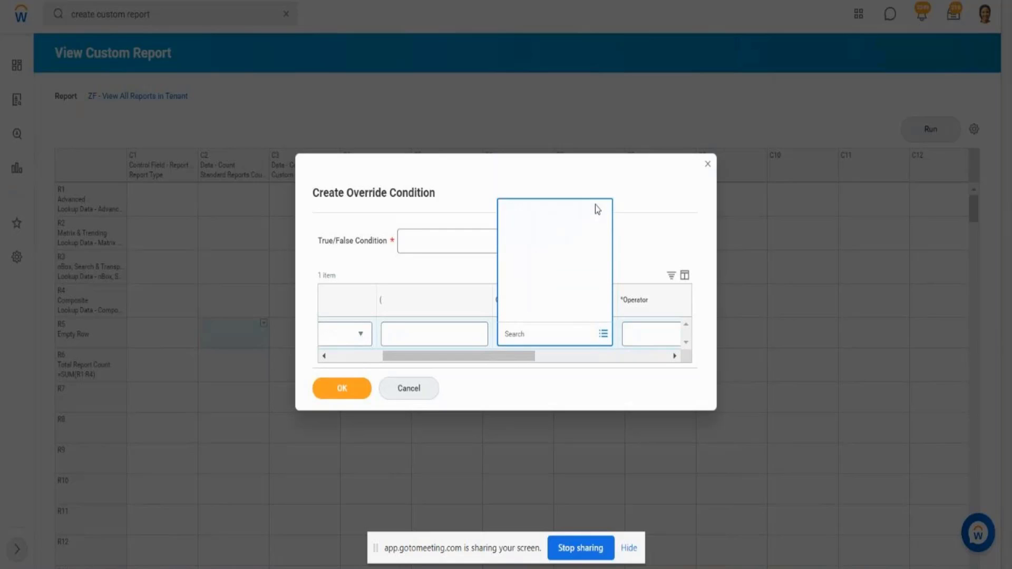
pyautogui.click(508, 162)
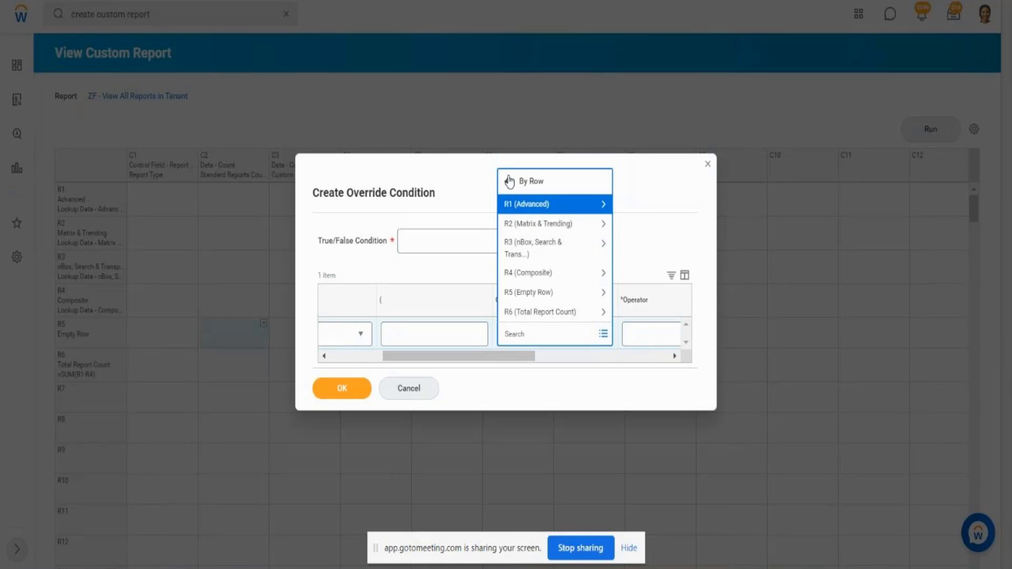
pyautogui.click(509, 181)
# - Set the condition's cell to R4C2 (Composite, Standard Reports Count) and its operator to greater than
pyautogui.click(550, 298)
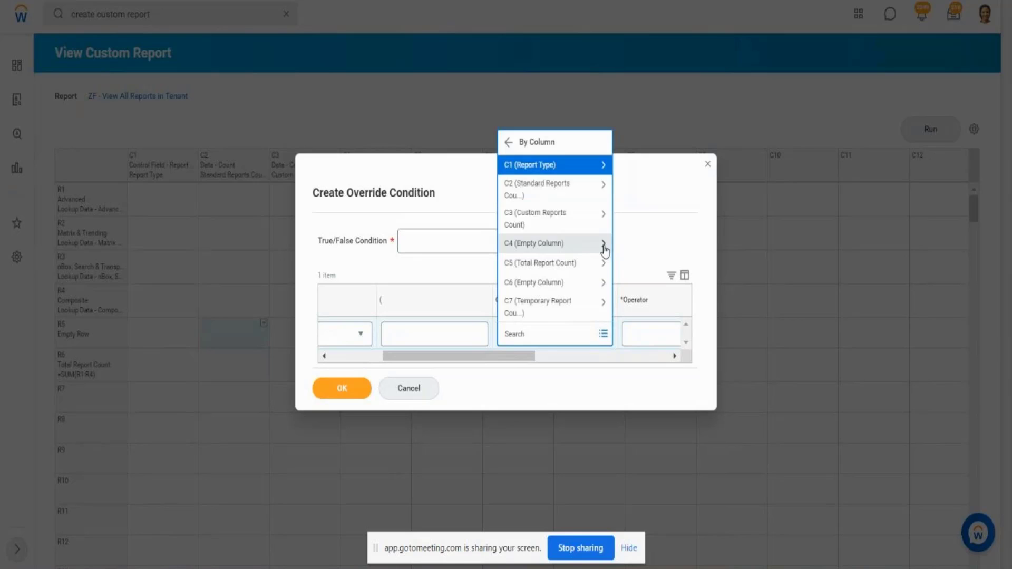
pyautogui.click(567, 195)
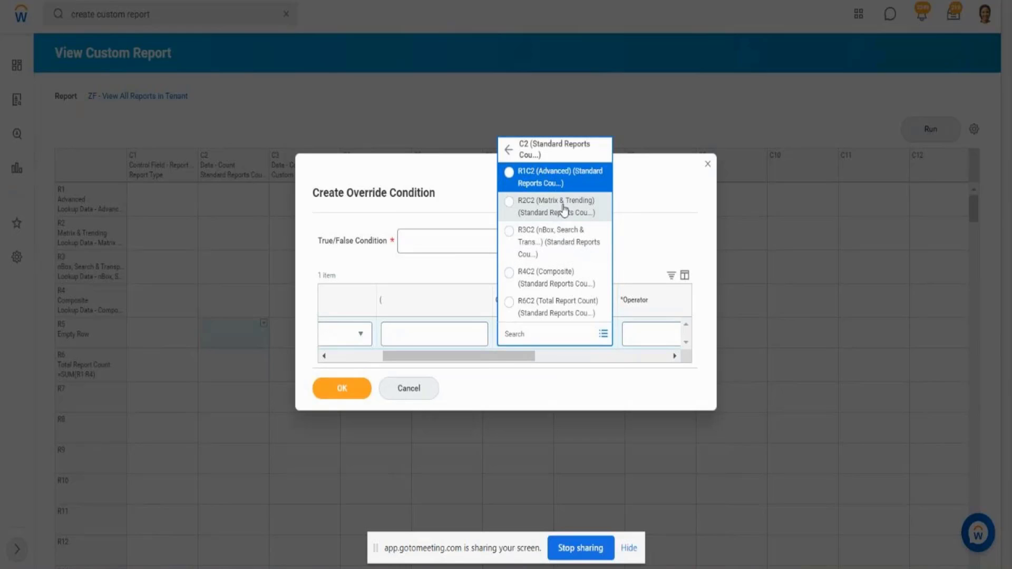
pyautogui.click(535, 279)
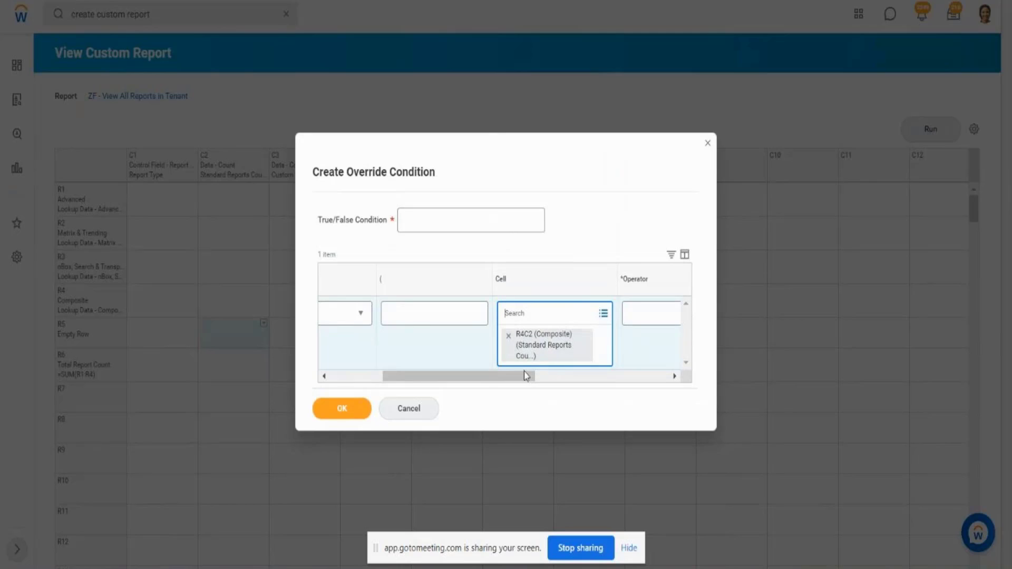
pyautogui.moveTo(524, 372); pyautogui.dragTo(588, 366)
pyautogui.click(543, 320)
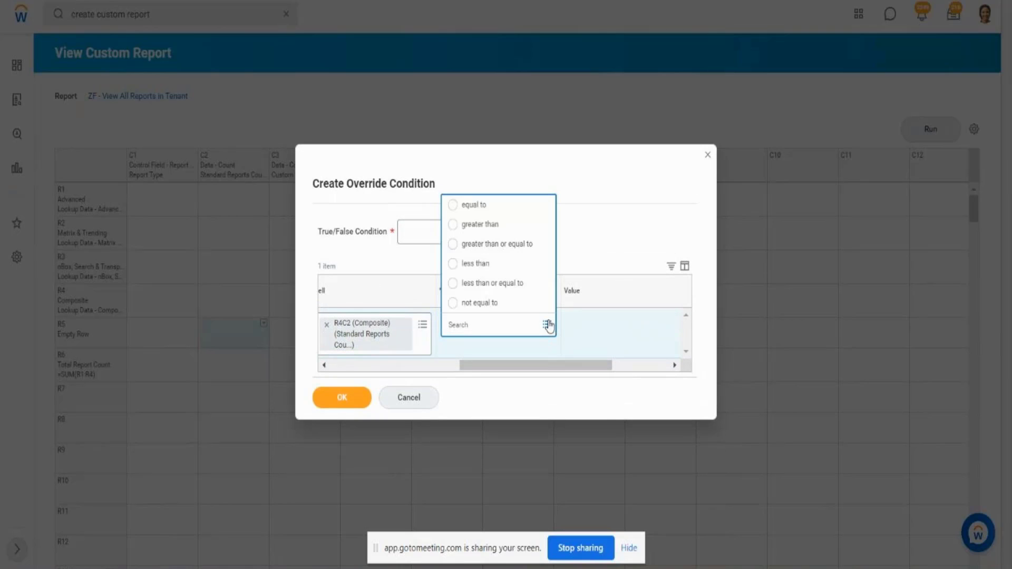
pyautogui.click(498, 232)
# - Name the true/false condition "Composite Report Count is > than 0" and save it
pyautogui.moveTo(550, 368); pyautogui.dragTo(390, 364)
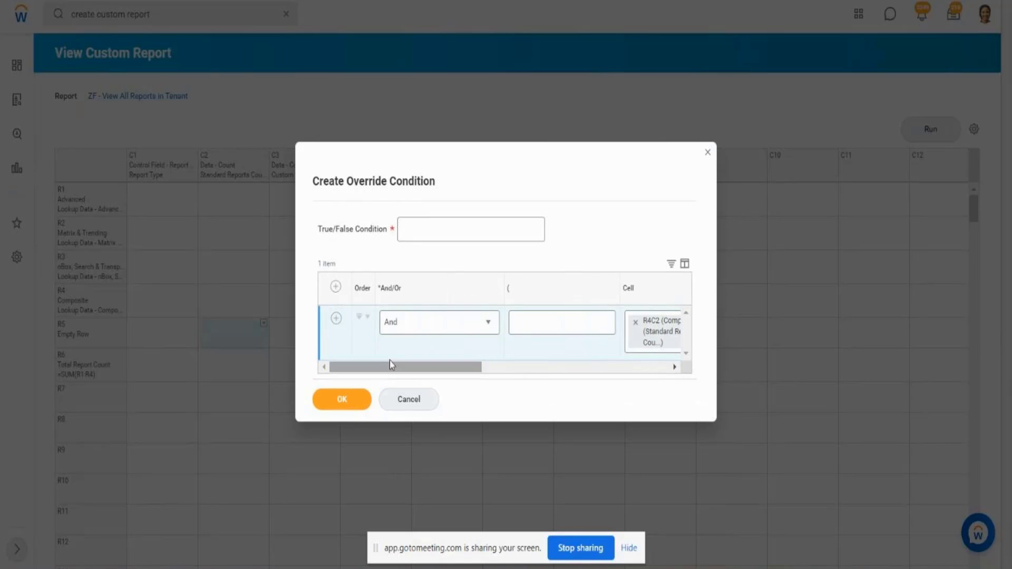
pyautogui.click(430, 227)
pyautogui.write('Compo')
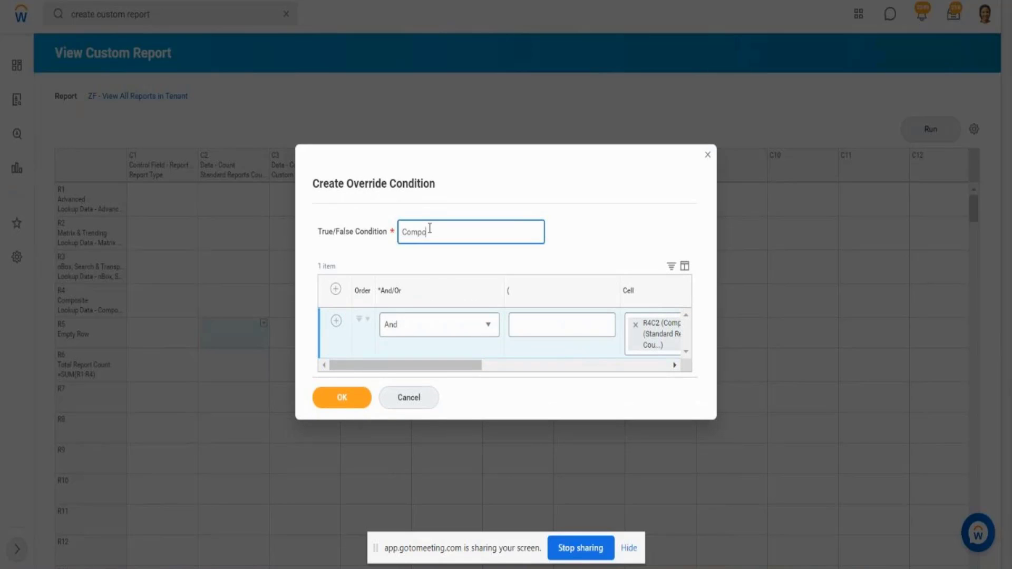
pyautogui.write('site Report Count (is > 1than 0')
pyautogui.click(344, 399)
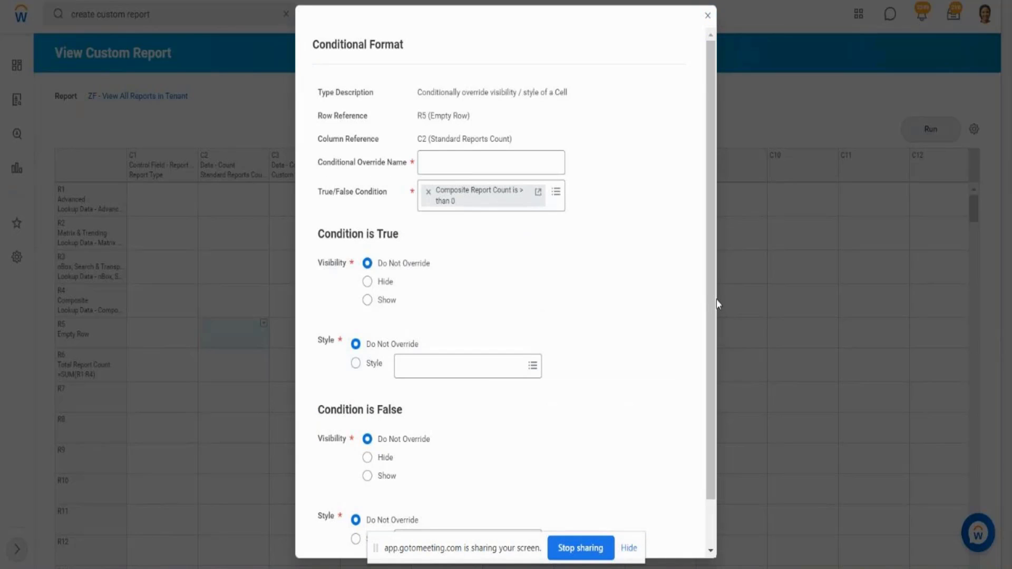
# - Assign the Workday style Grey Bold Underline for when the condition is true
pyautogui.scroll(-1, 714, 306)
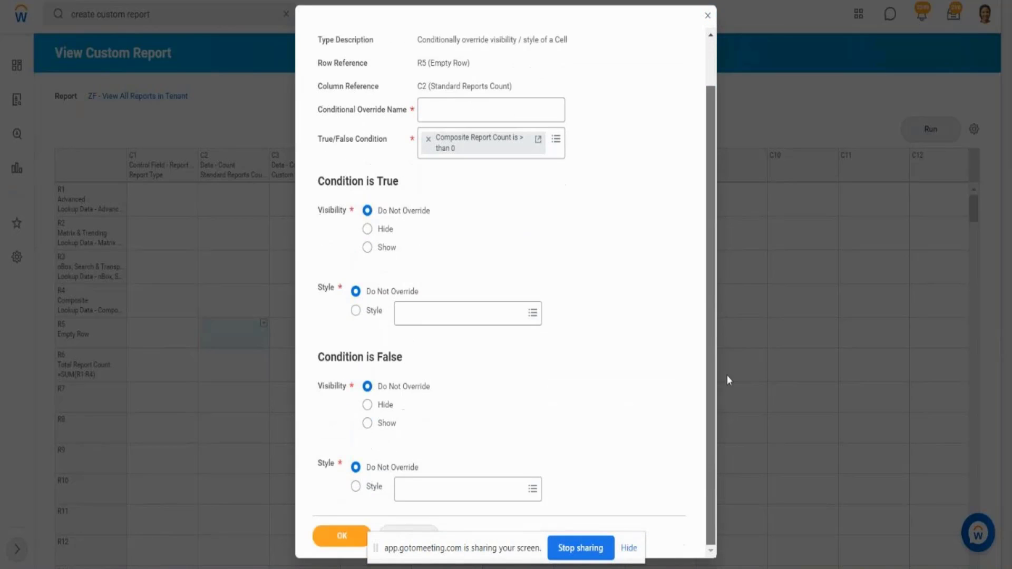
pyautogui.click(459, 314)
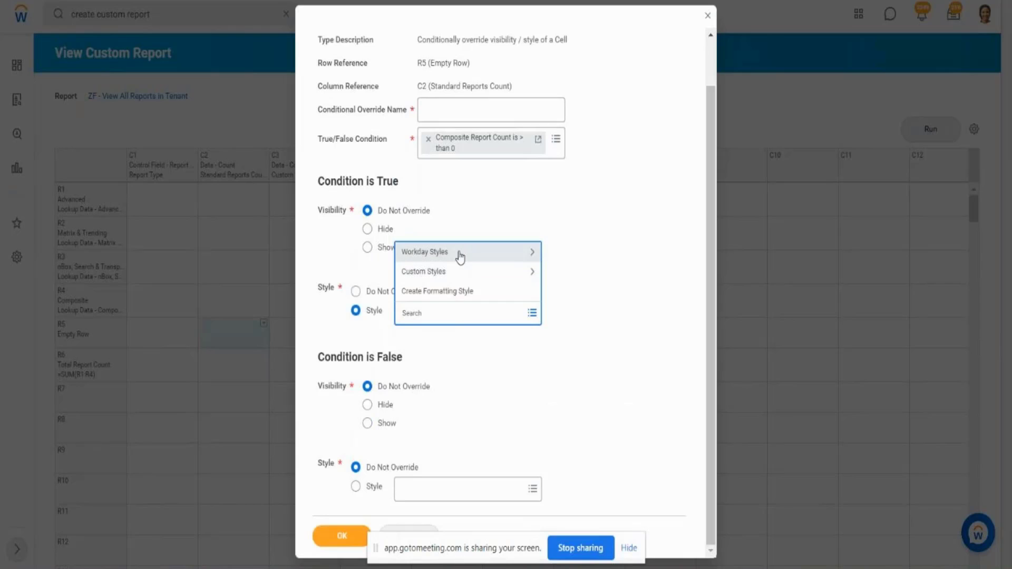
pyautogui.click(461, 255)
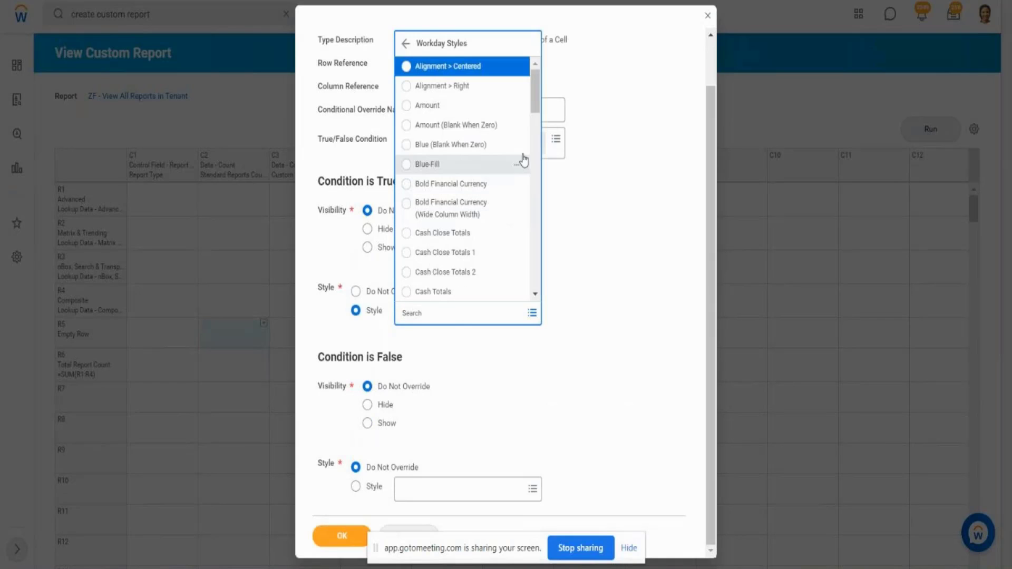
pyautogui.moveTo(535, 103); pyautogui.dragTo(541, 234)
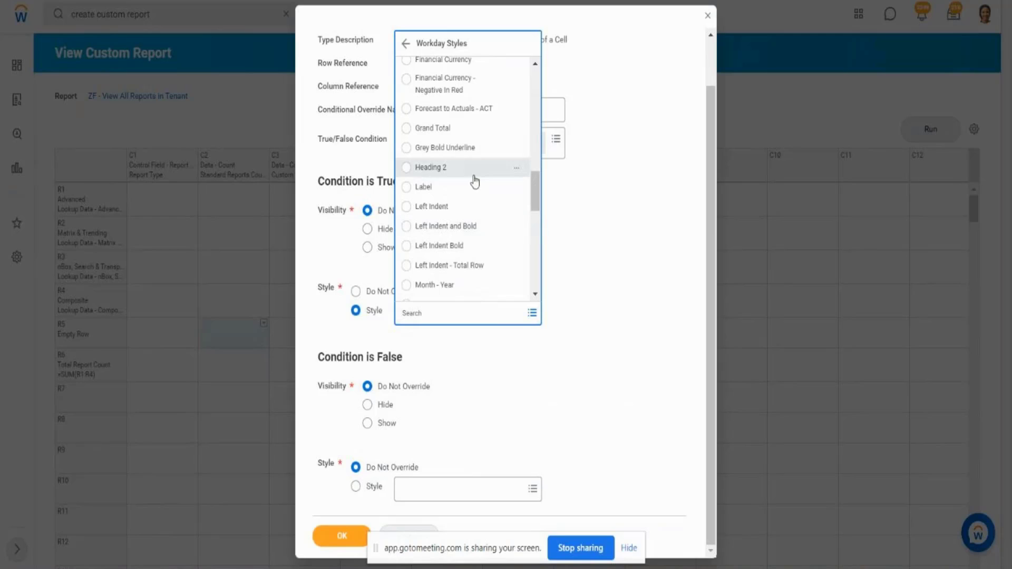
pyautogui.click(457, 158)
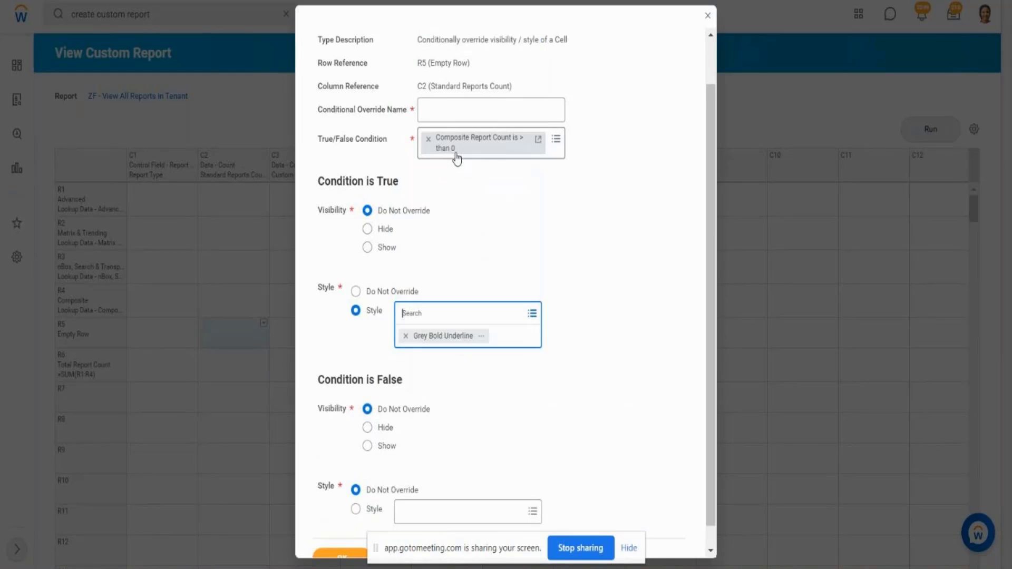
pyautogui.click(578, 237)
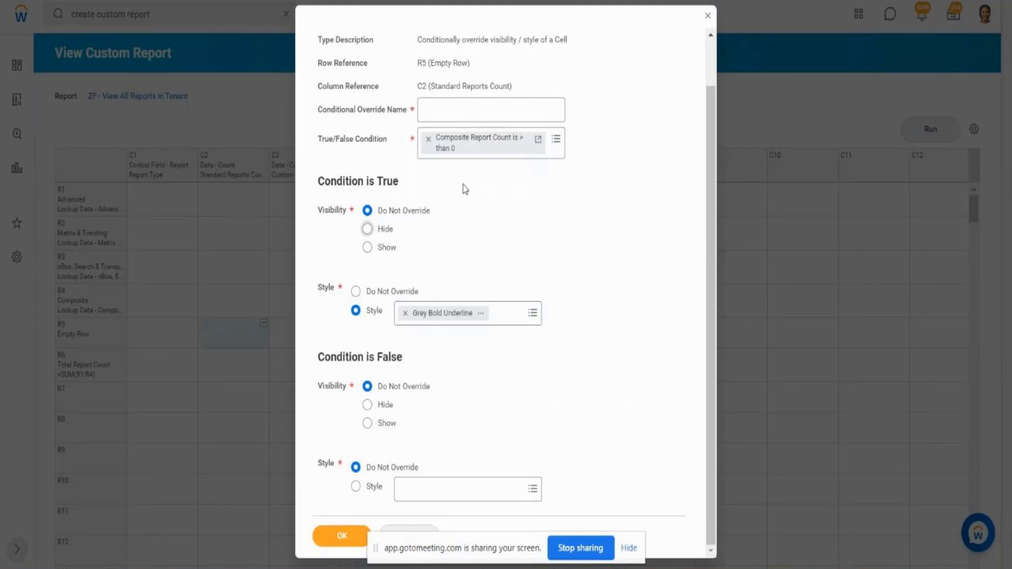
# - Enter "Comp Report count is > 0" as the conditional override name
pyautogui.click(454, 111)
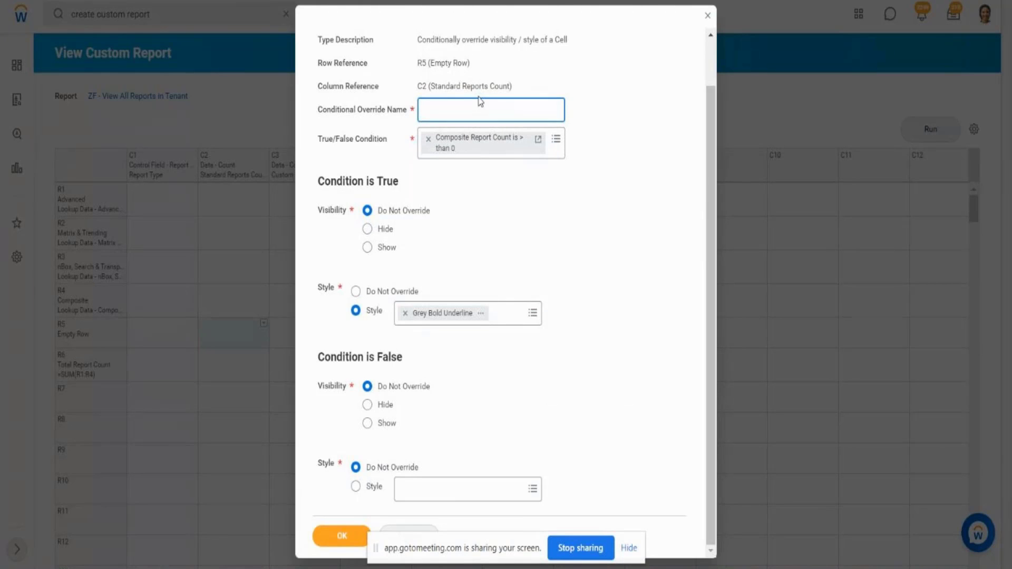
pyautogui.write('Comp Rec')
pyautogui.write('ort count is > 0')
# - Examine the visibility and style override options for the true and false conditions, leaving the false style at Do Not Override
pyautogui.moveTo(330, 216); pyautogui.dragTo(343, 211)
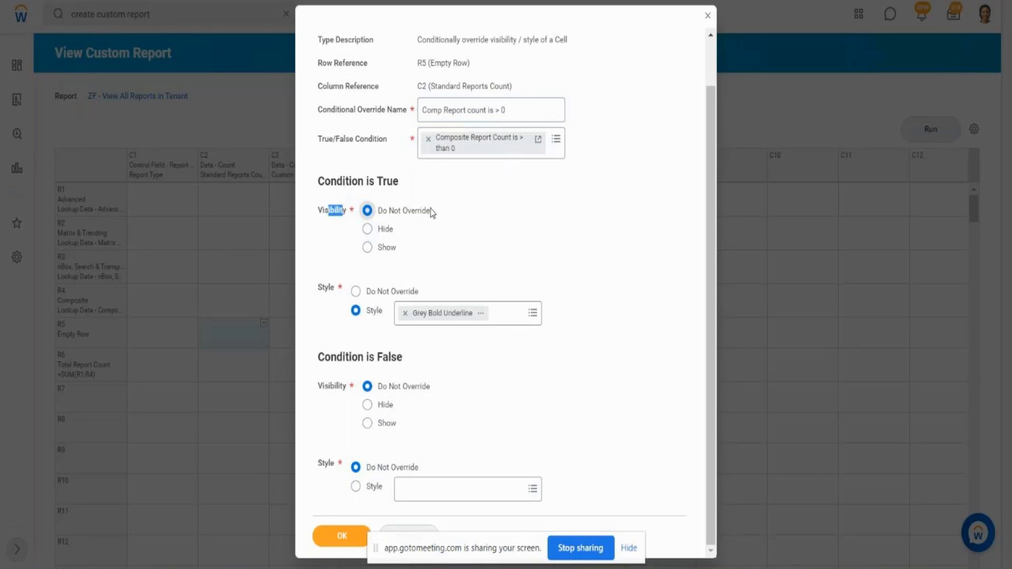
pyautogui.moveTo(431, 211); pyautogui.dragTo(392, 212)
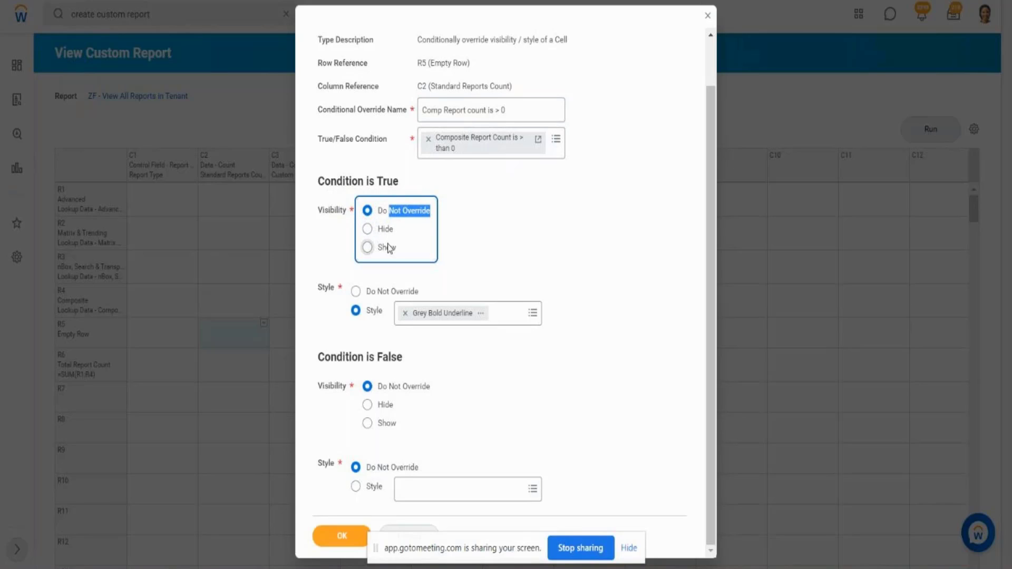
pyautogui.click(322, 292)
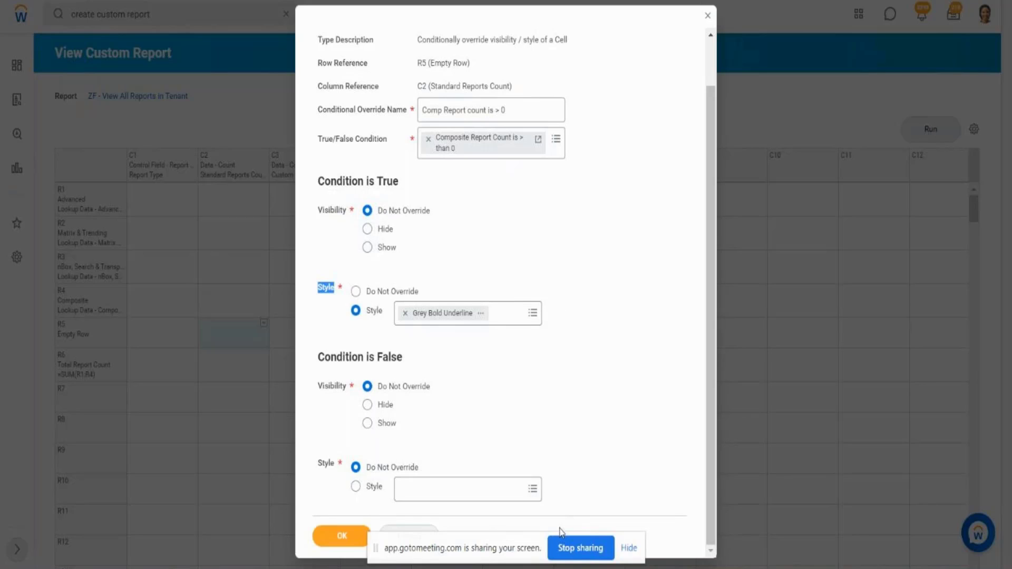
pyautogui.click(334, 185)
pyautogui.moveTo(335, 184); pyautogui.dragTo(366, 183)
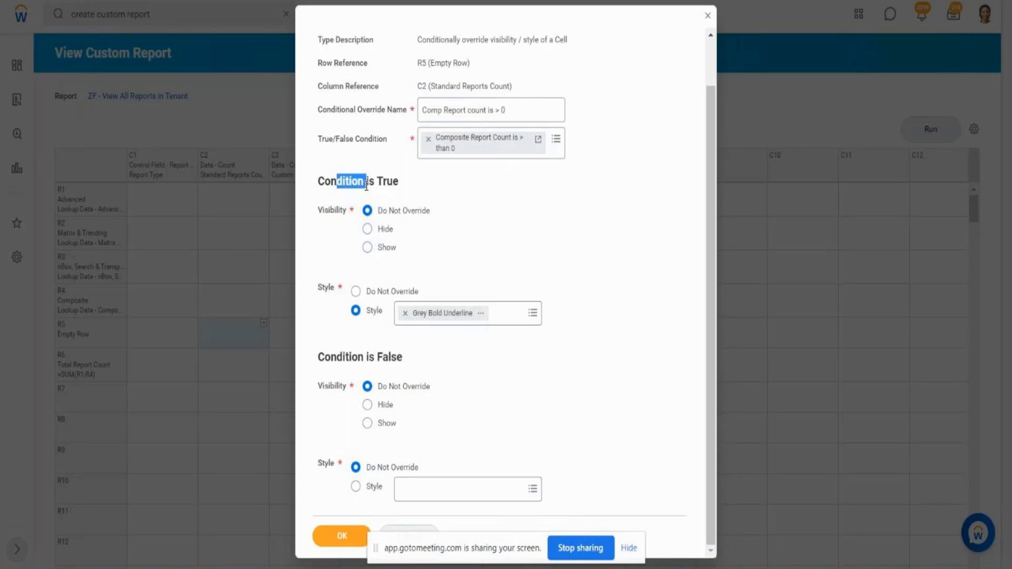
pyautogui.click(411, 495)
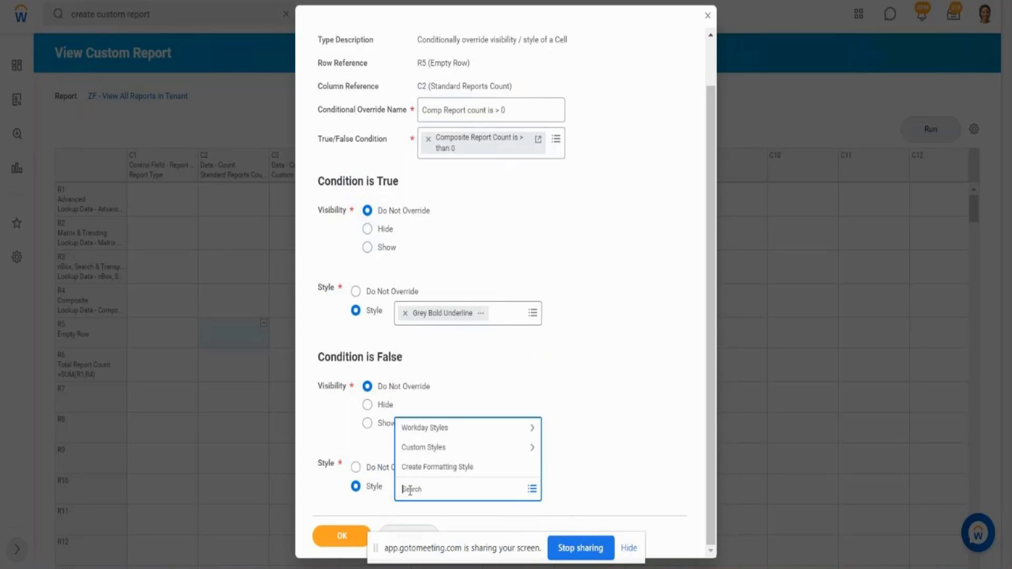
pyautogui.click(357, 467)
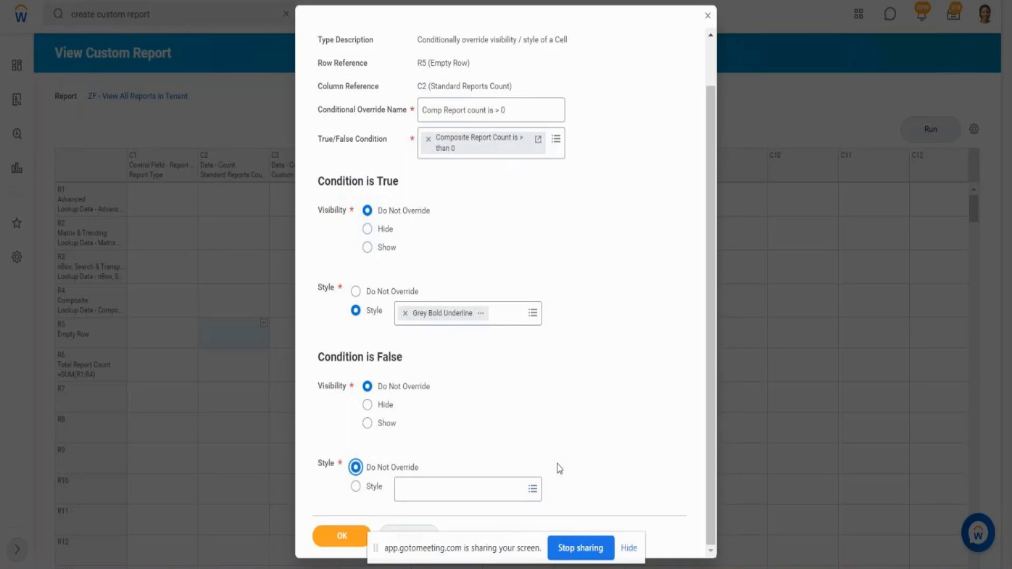
# - Save the conditional format on the empty row's Standard Reports Count cell and run the report
pyautogui.click(363, 536)
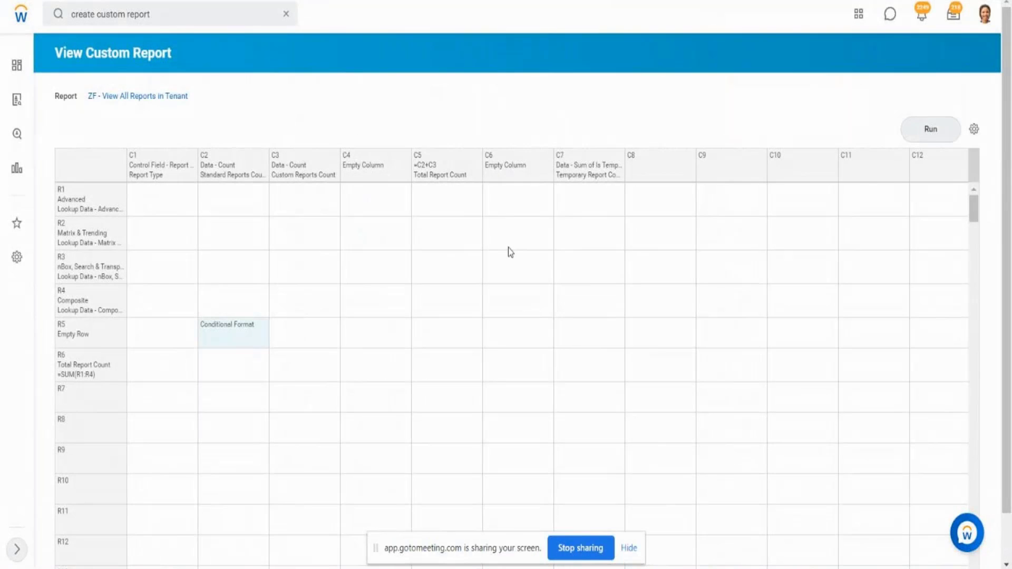
pyautogui.click(931, 135)
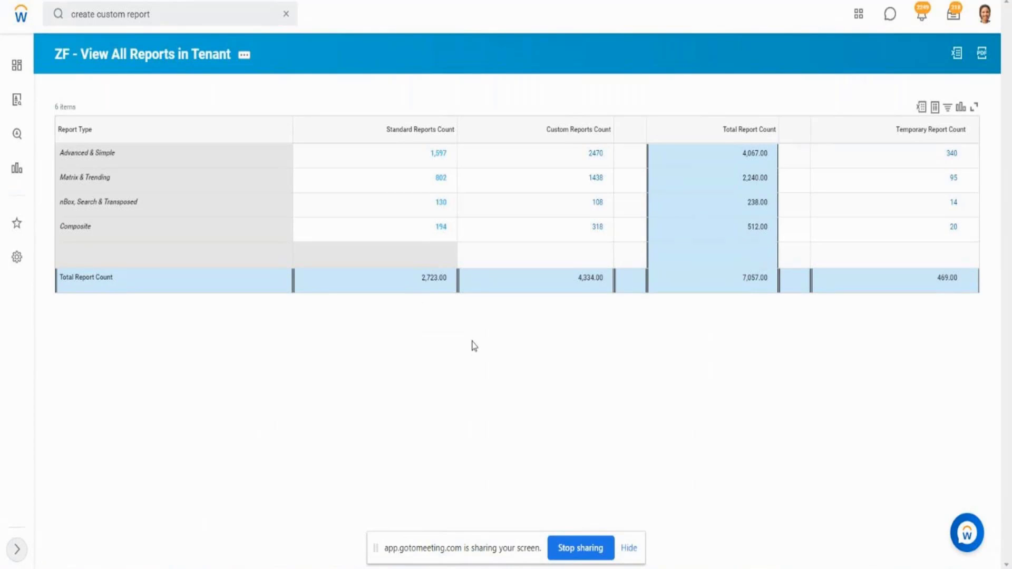
# - Return to the report layout and reopen the conditional format of cell R5C2 to inspect its true/false condition
pyautogui.hotkey('alt', 'Tab')
pyautogui.hotkey('alt', 'Tab')
pyautogui.hotkey('alt', 'Tab')
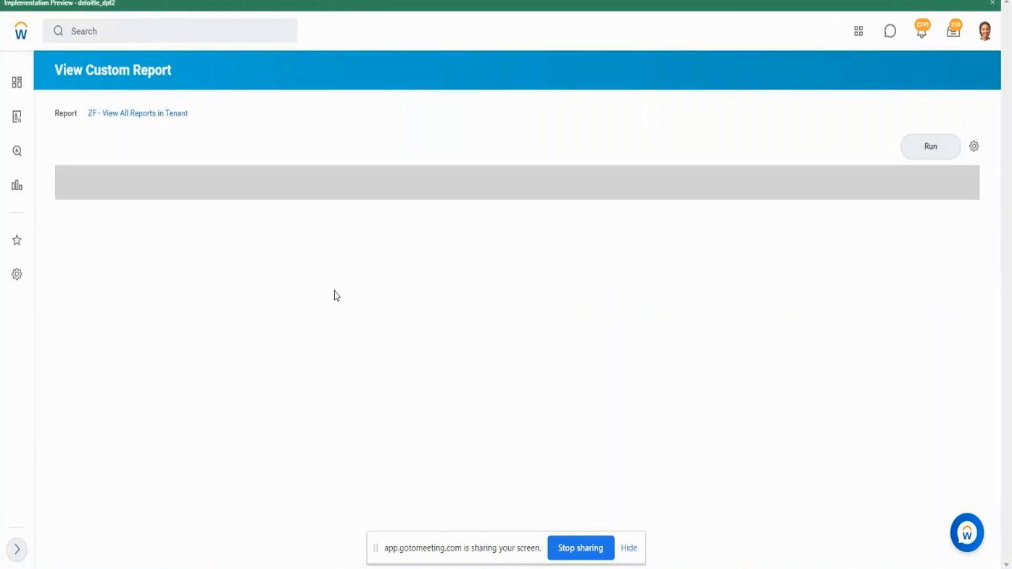
pyautogui.moveTo(262, 344)
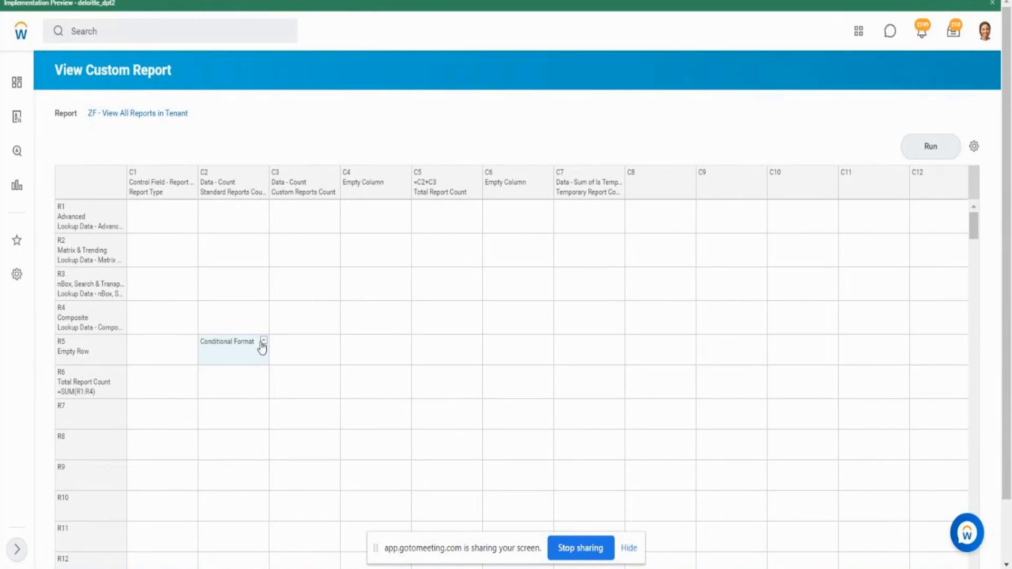
pyautogui.click(263, 342)
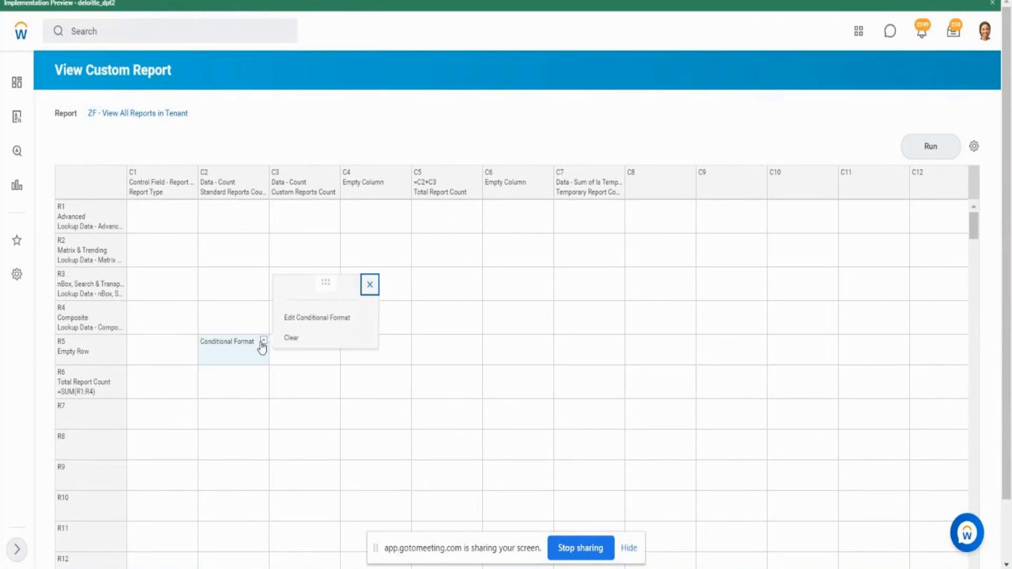
pyautogui.click(318, 322)
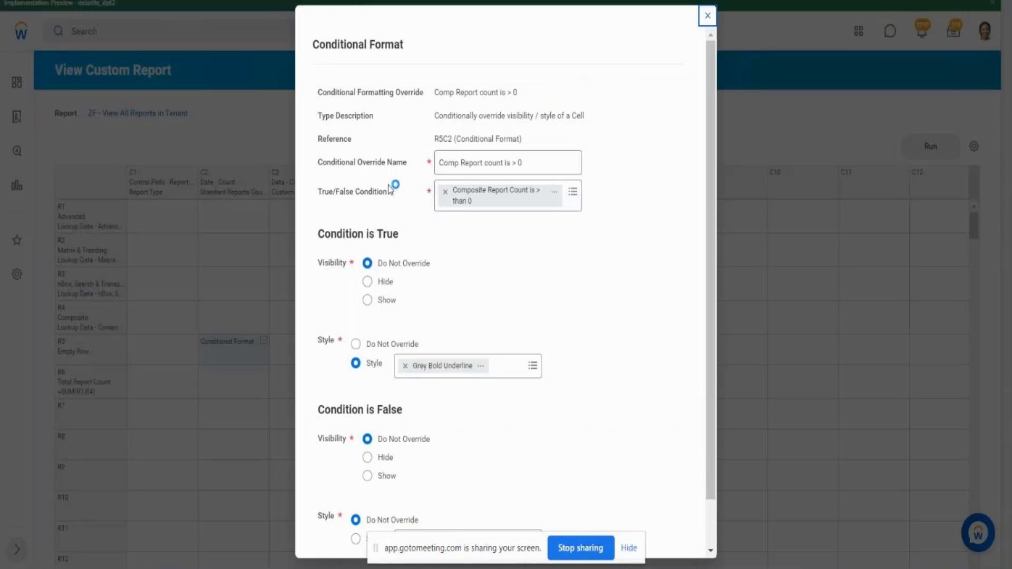
pyautogui.click(554, 194)
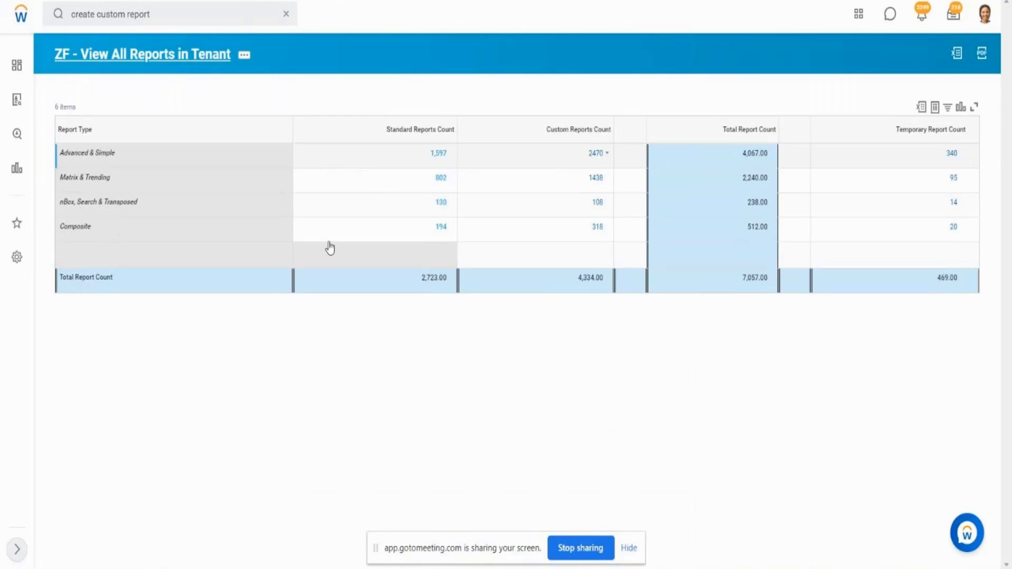
# - Go back from the report output to the layout and examine the override condition details in R5C2's conditional format
pyautogui.hotkey('alt', 'Left')
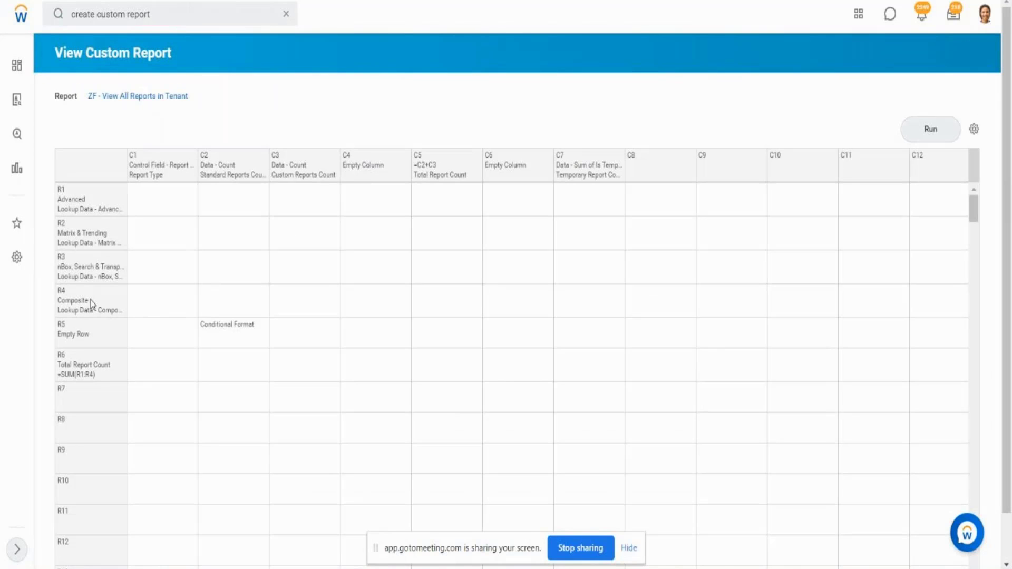
pyautogui.click(224, 302)
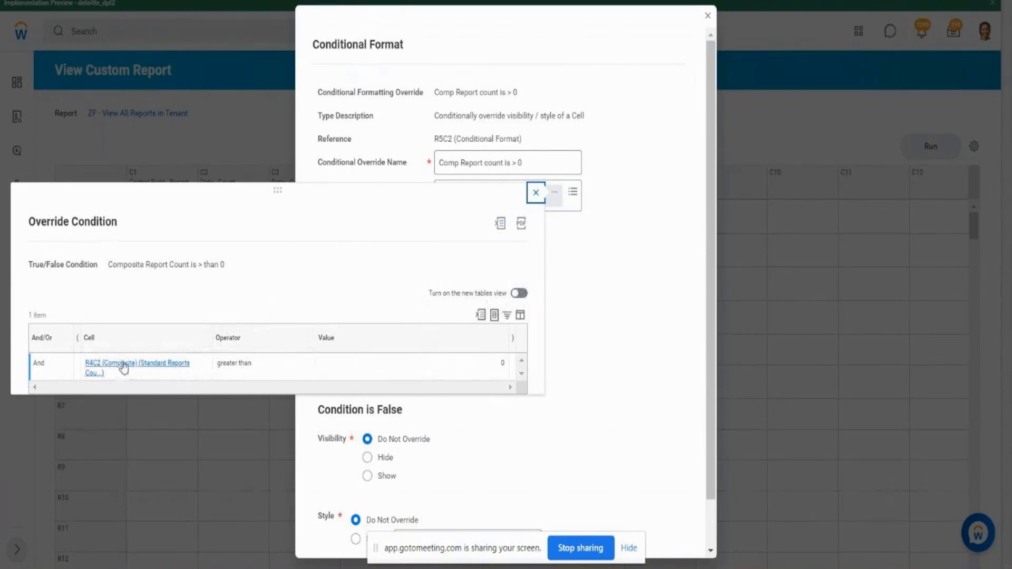
pyautogui.click(606, 228)
pyautogui.click(556, 195)
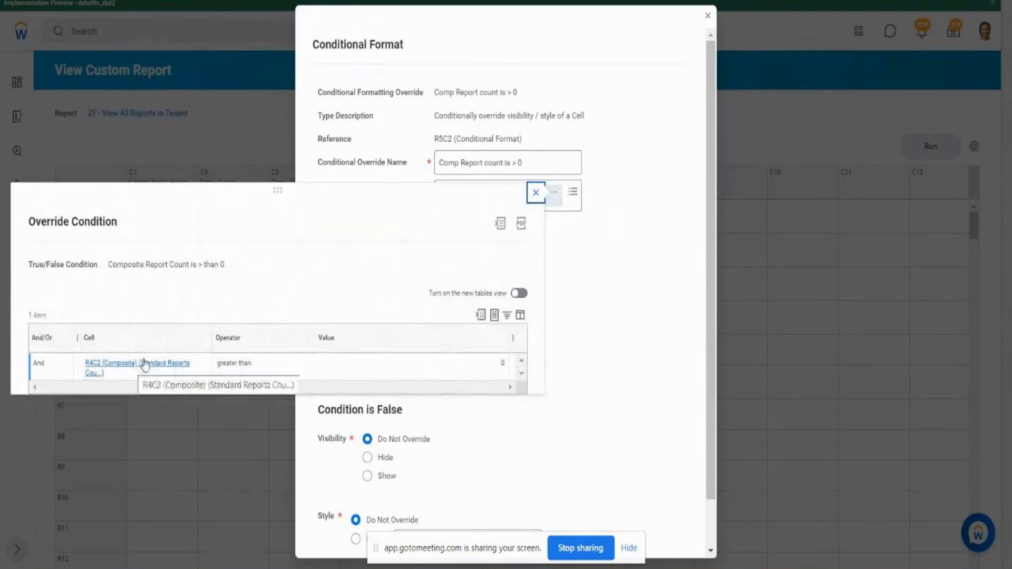
pyautogui.click(571, 258)
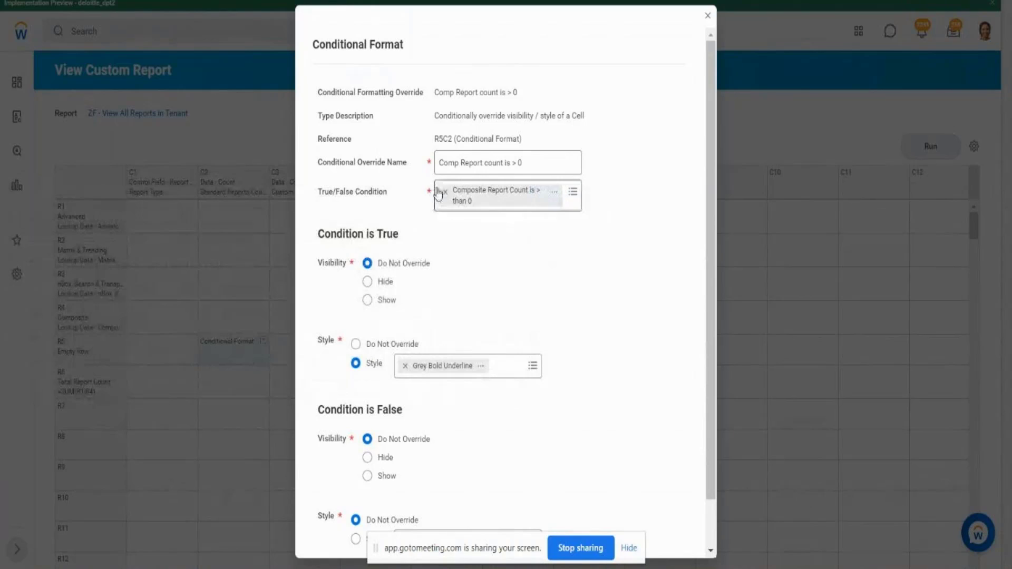
pyautogui.click(432, 192)
pyautogui.click(448, 192)
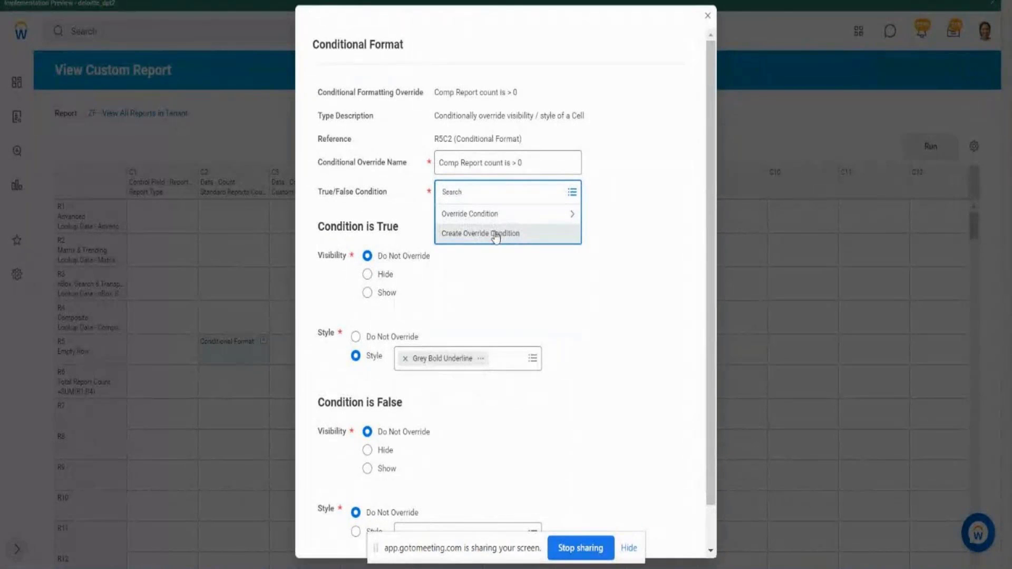
pyautogui.click(495, 234)
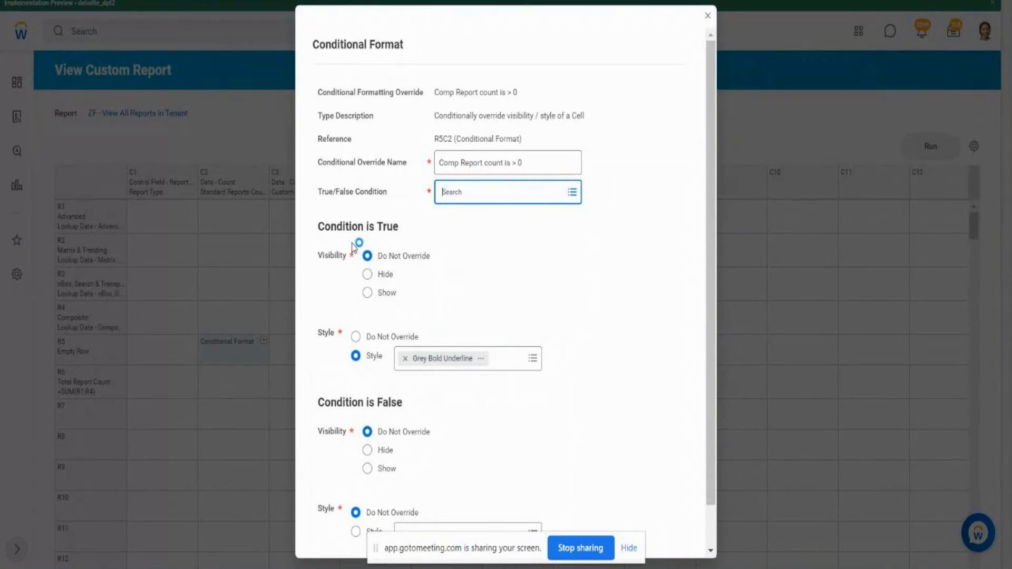
pyautogui.moveTo(393, 358); pyautogui.dragTo(511, 358)
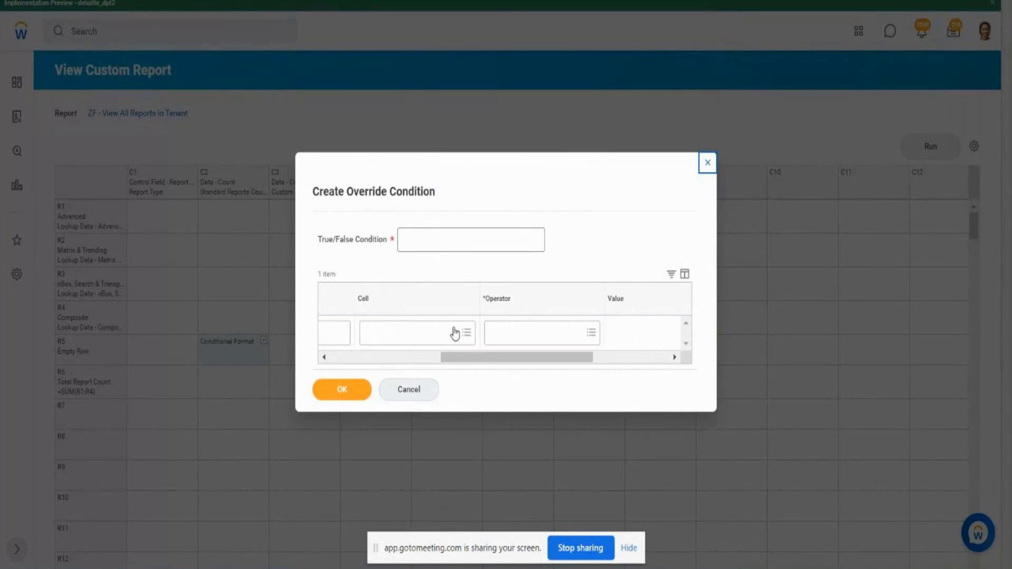
pyautogui.click(454, 333)
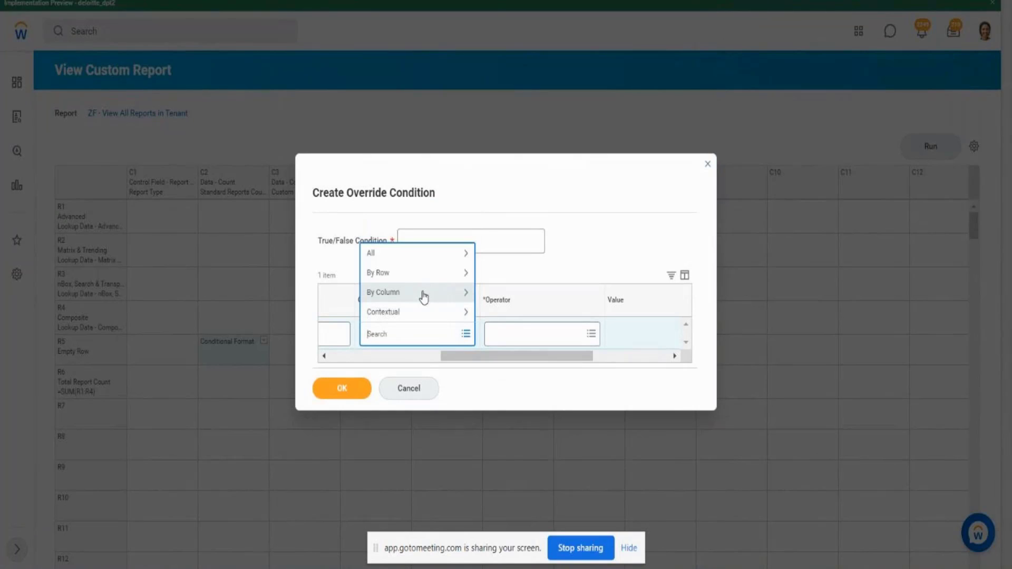
pyautogui.click(708, 167)
pyautogui.click(707, 167)
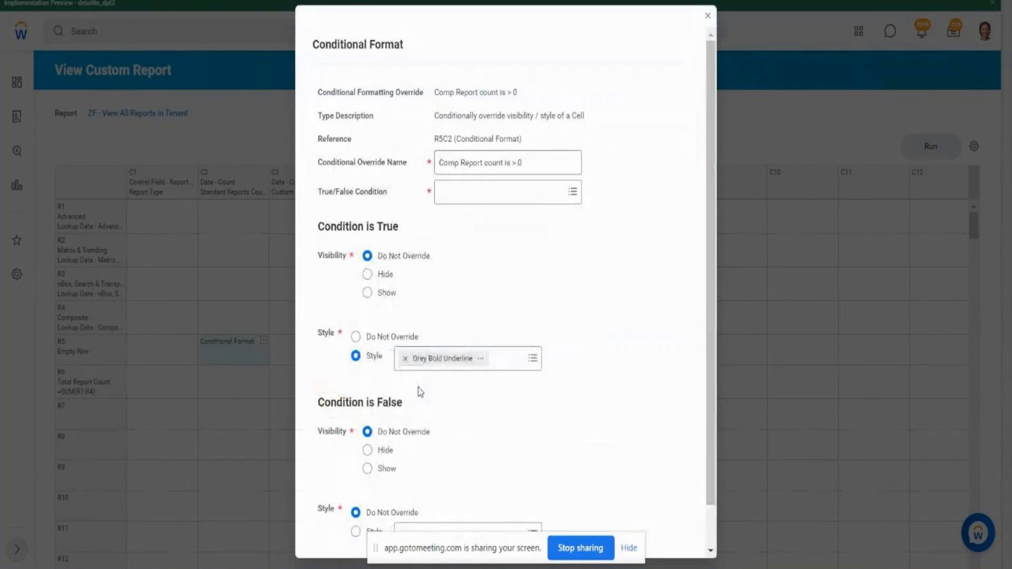
pyautogui.scroll(-2, 713, 525)
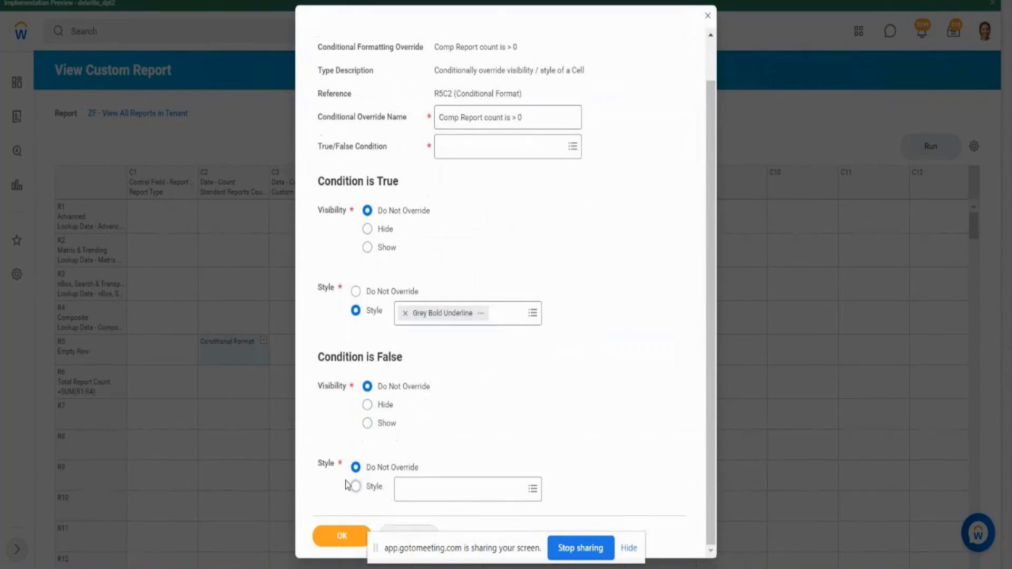
pyautogui.click(410, 530)
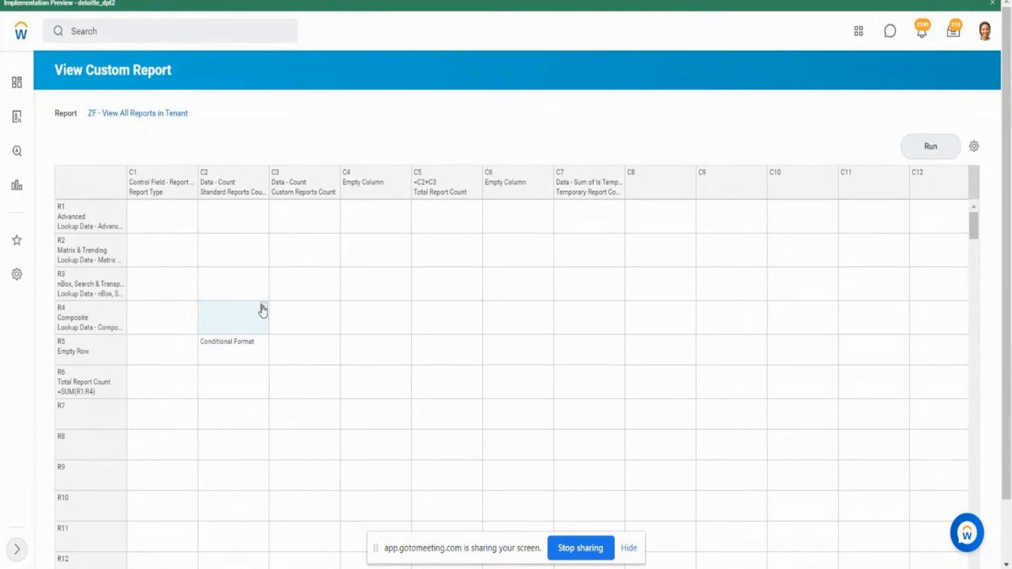
# - Start defining a conditional format for cell R4C2, in the Composite row's Standard Reports Count column
pyautogui.click(262, 307)
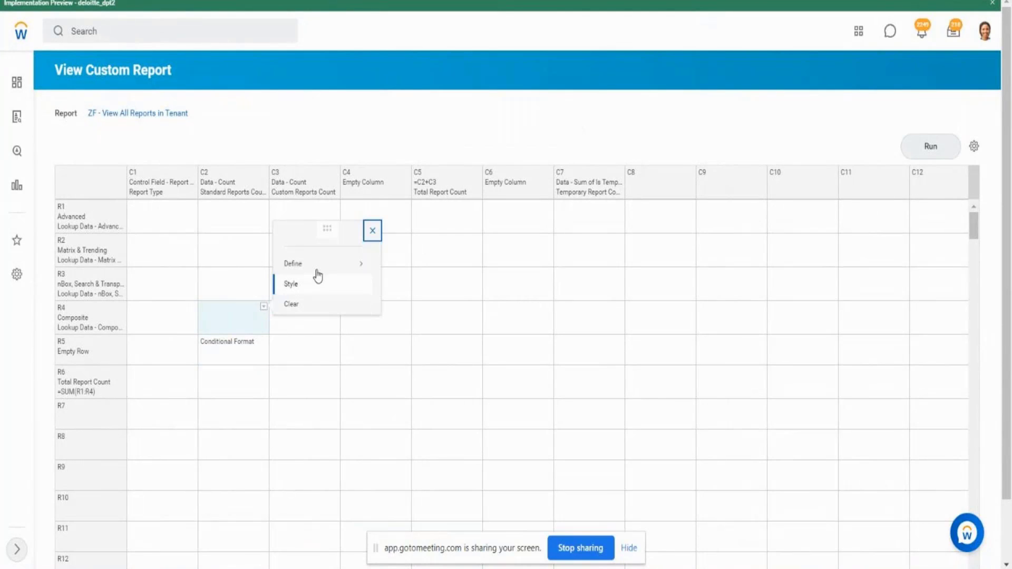
pyautogui.moveTo(320, 266)
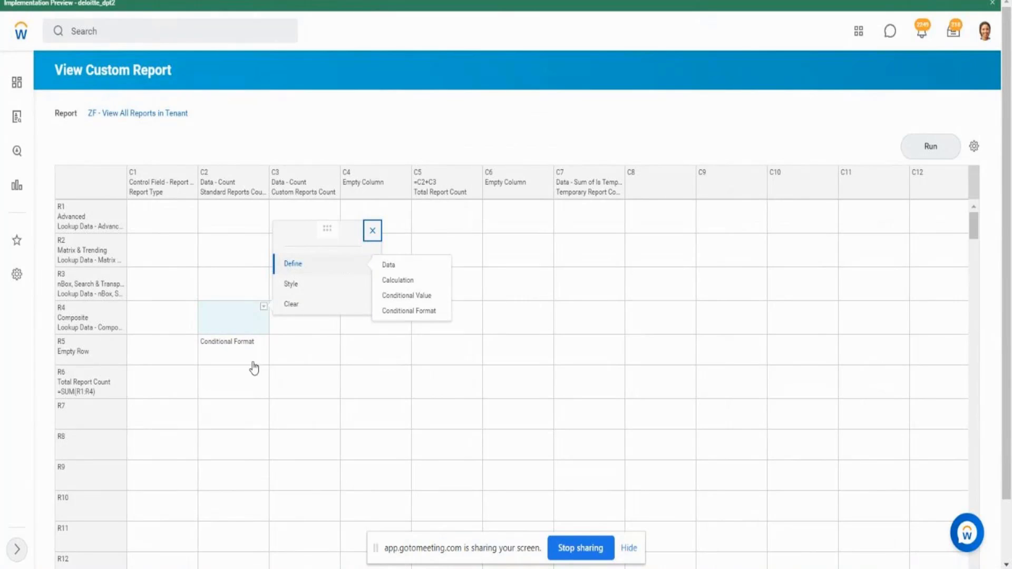
pyautogui.click(232, 359)
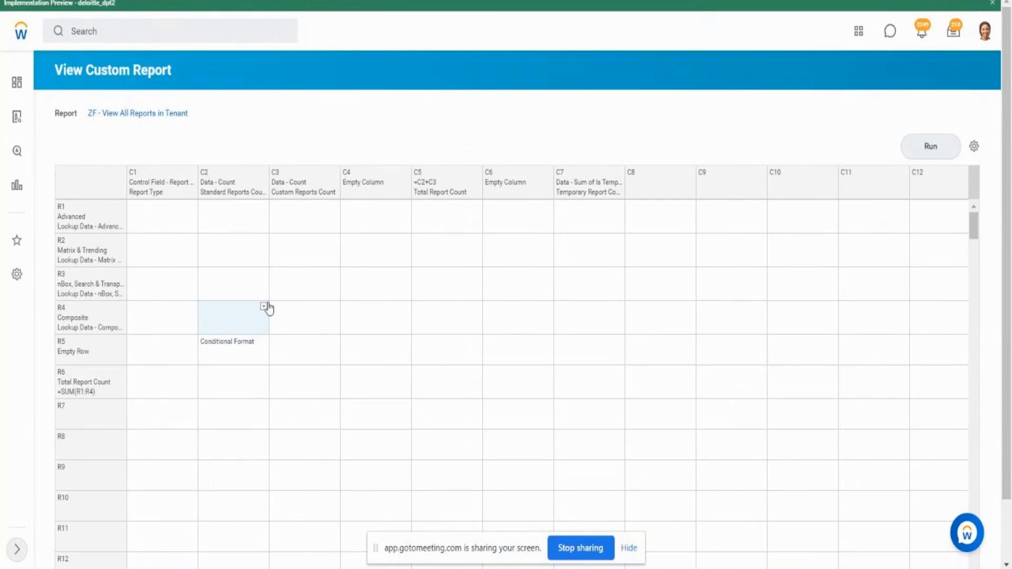
pyautogui.click(265, 307)
pyautogui.moveTo(321, 261)
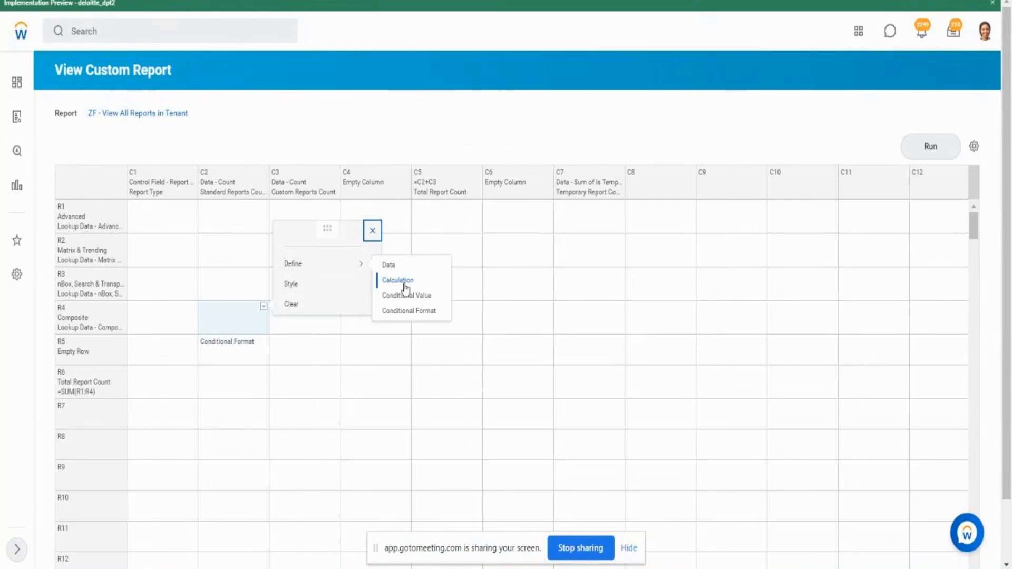
pyautogui.click(411, 311)
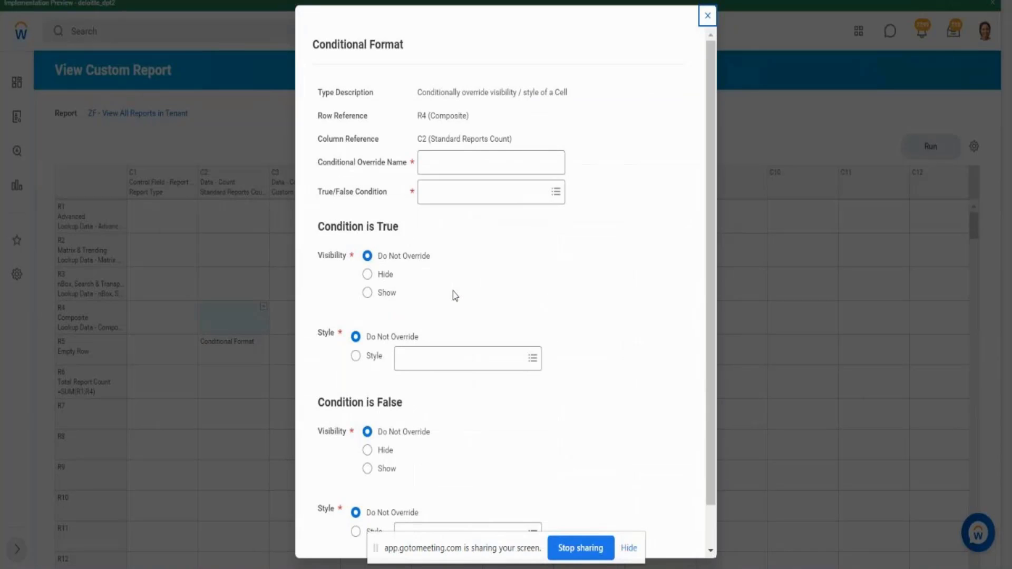
# - Try the existing override condition "Composite Report Count is > than 0" as the true/false condition and remove it again
pyautogui.click(459, 197)
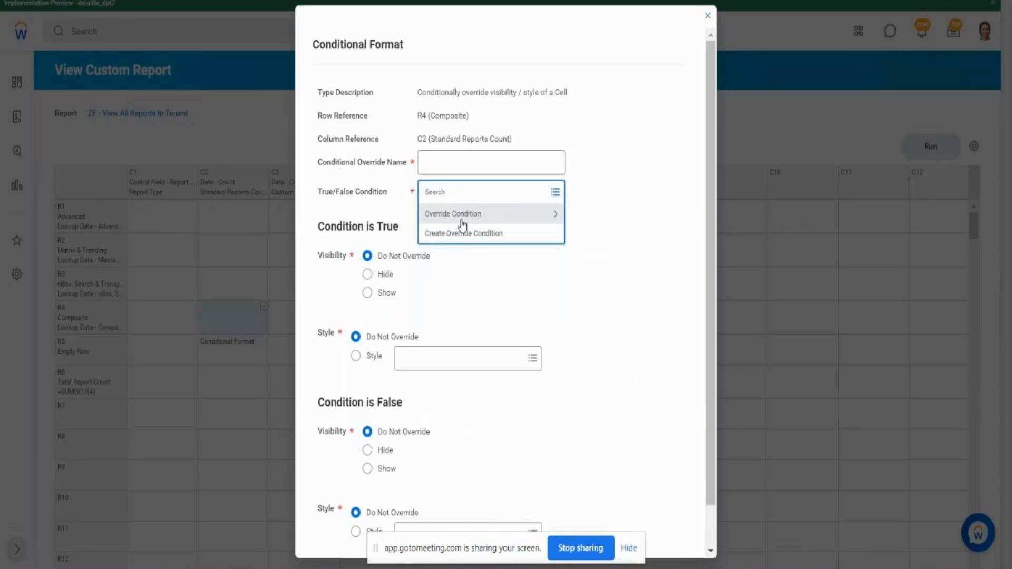
pyautogui.click(461, 222)
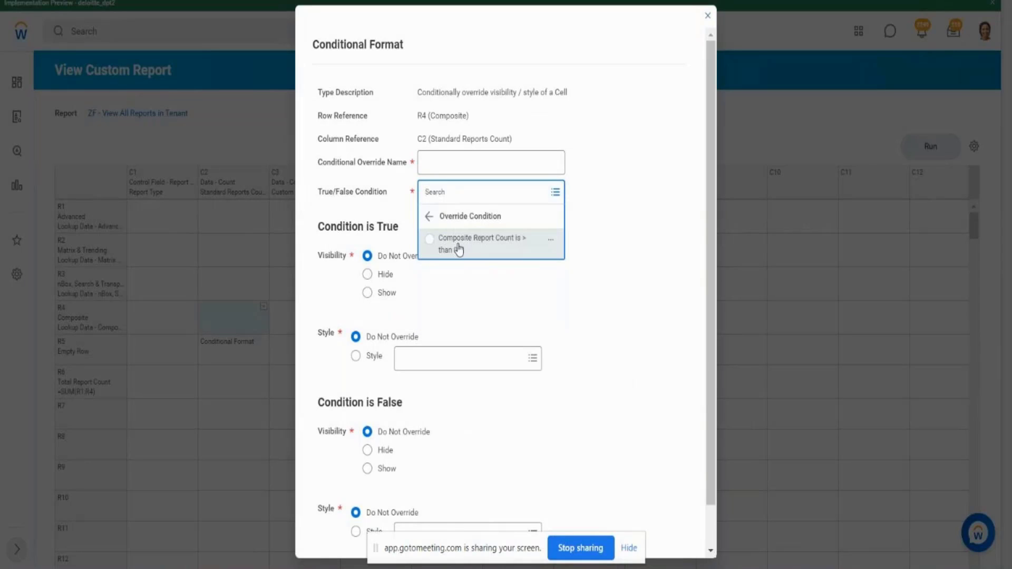
pyautogui.click(458, 244)
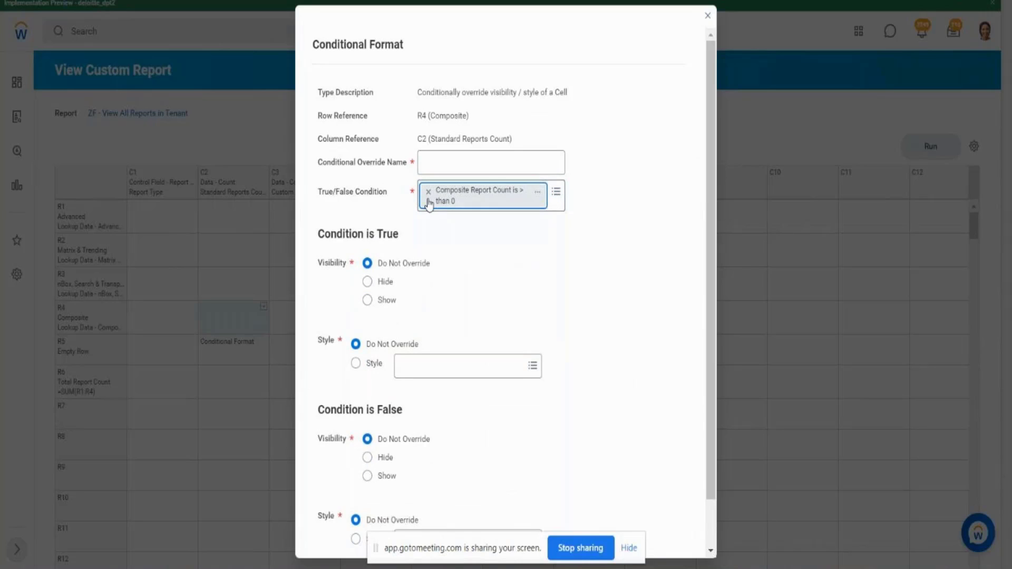
pyautogui.click(429, 198)
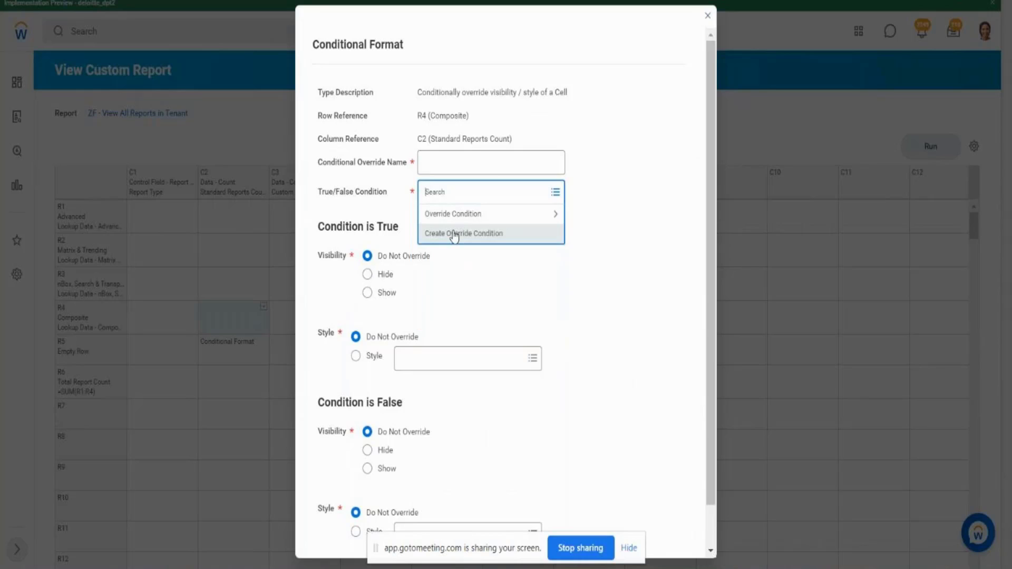
# - Start a new override condition and set its cell to R1C1 (Advanced) (Report Type), found by column
pyautogui.click(453, 235)
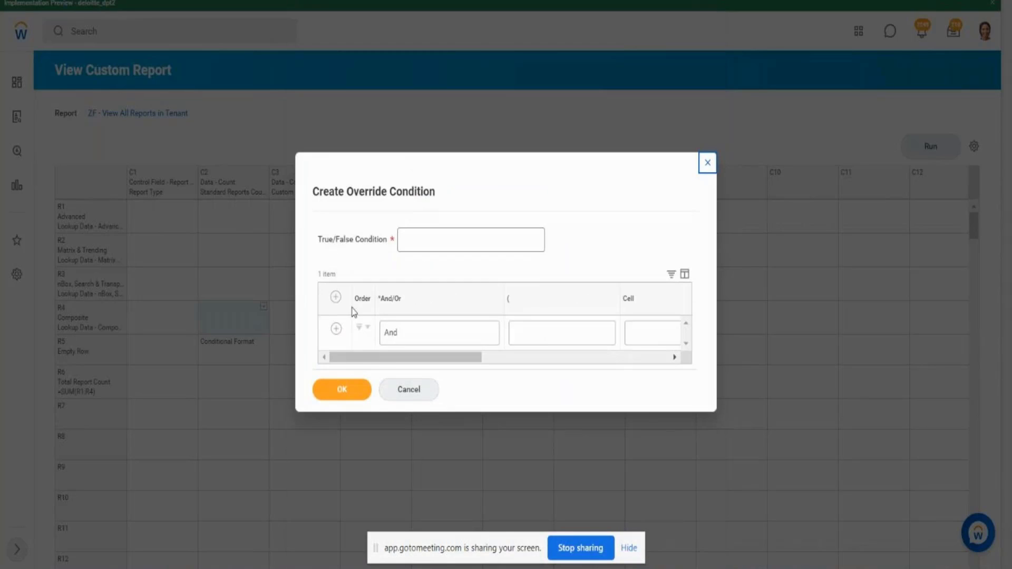
pyautogui.moveTo(385, 355); pyautogui.dragTo(472, 363)
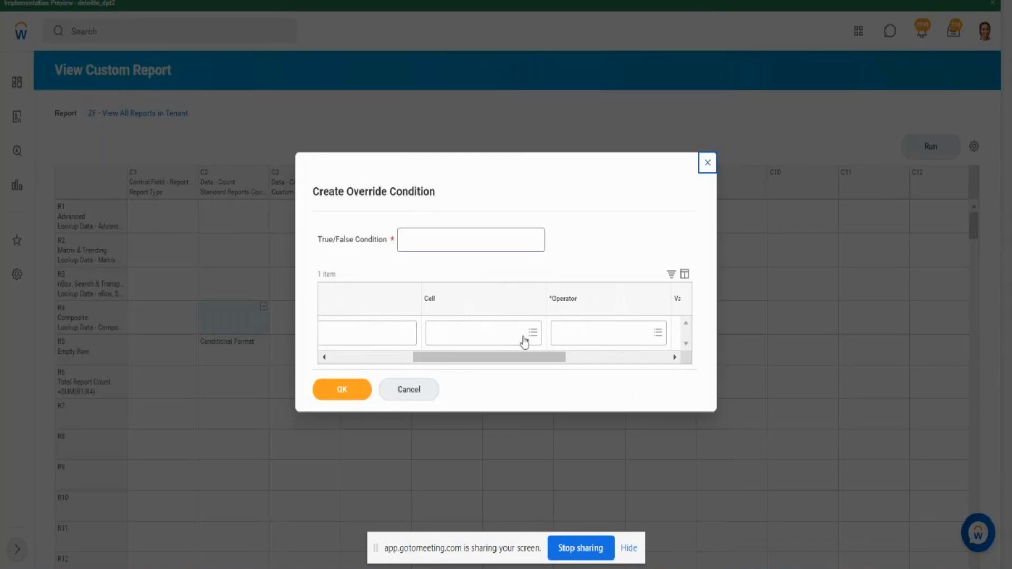
pyautogui.click(533, 333)
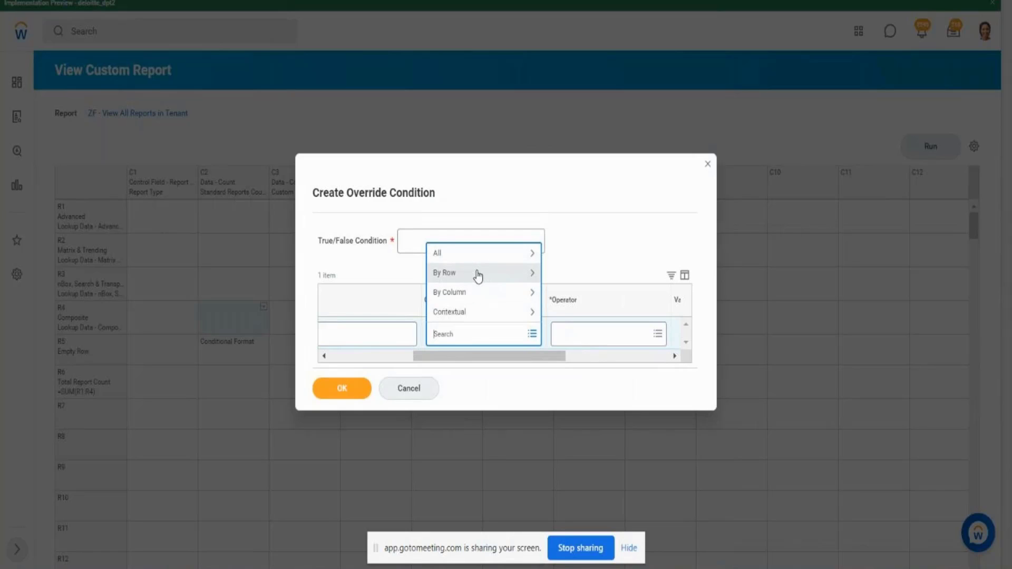
pyautogui.click(463, 293)
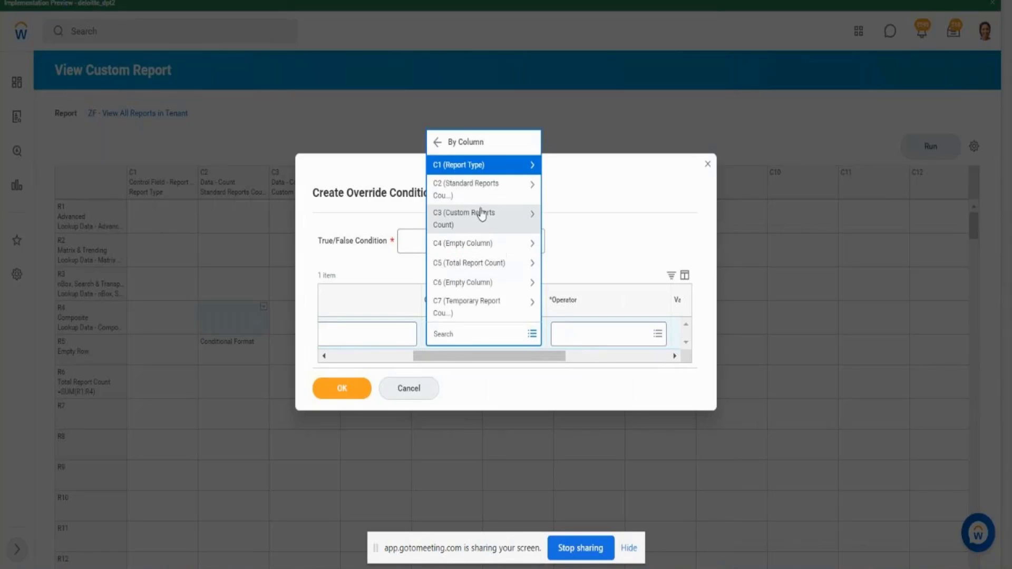
pyautogui.click(479, 169)
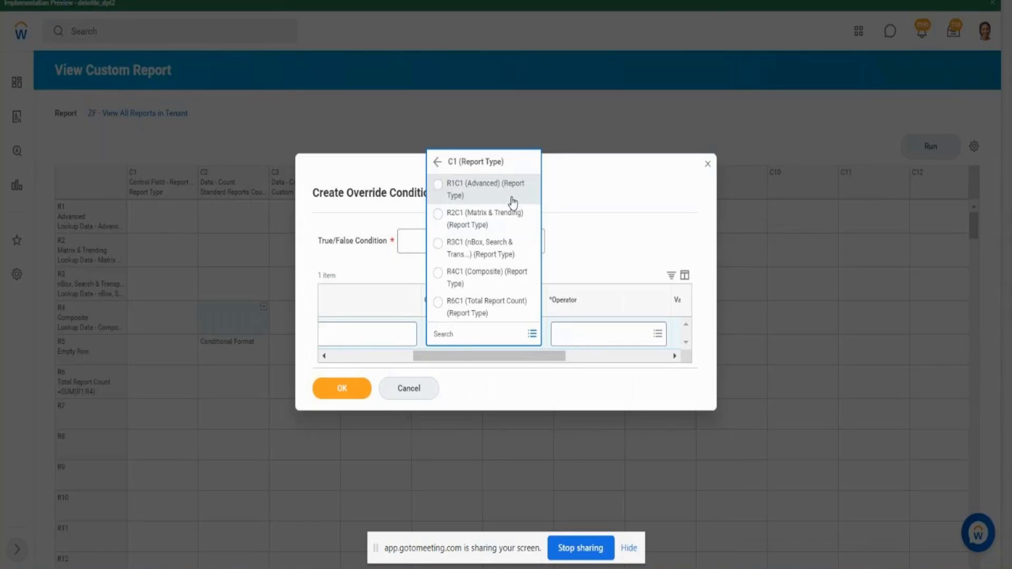
pyautogui.click(511, 203)
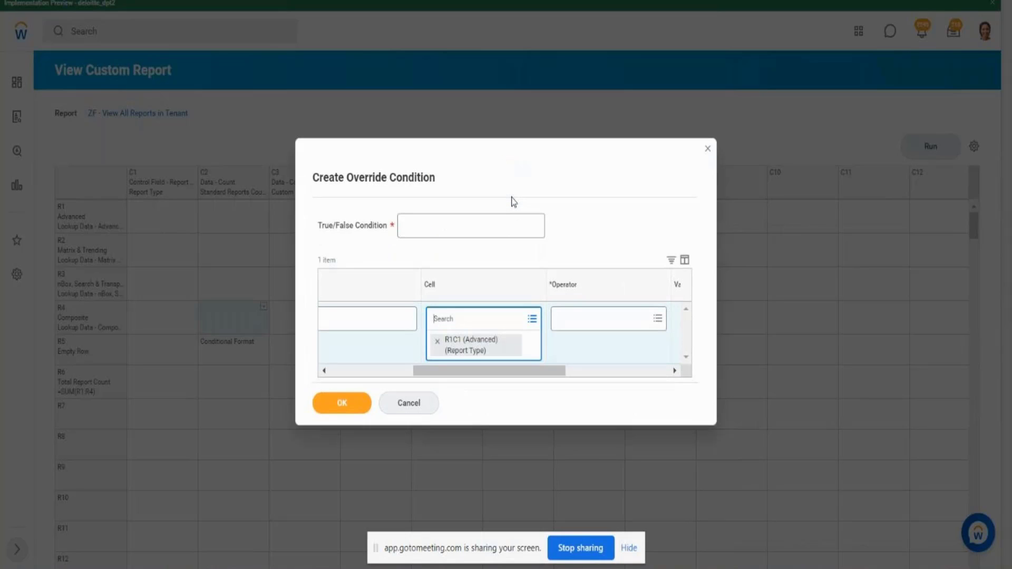
# - Set the condition's operator to "any in the selection list" and examine the value choices and the other operators
pyautogui.moveTo(474, 373); pyautogui.dragTo(527, 372)
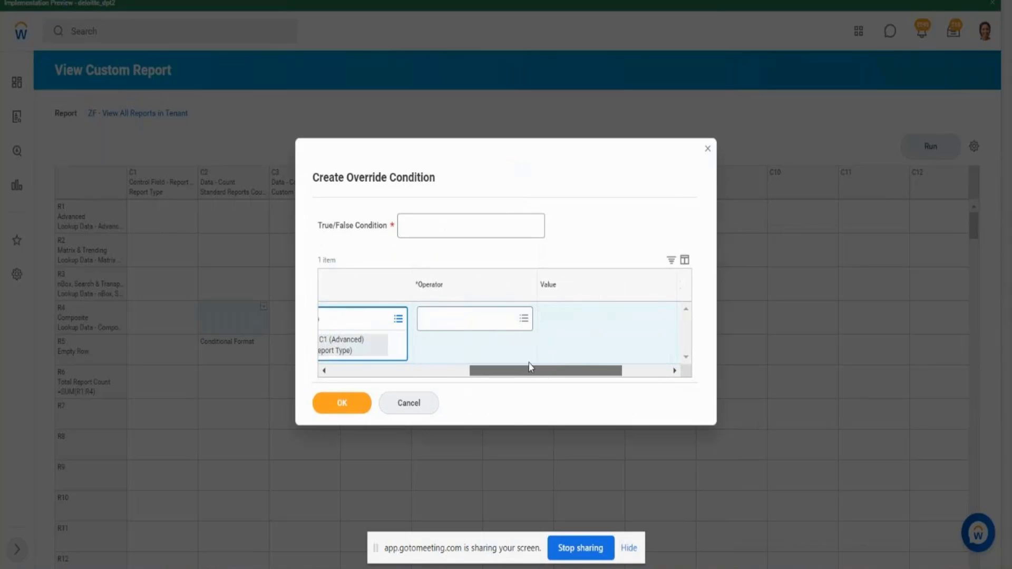
pyautogui.click(526, 318)
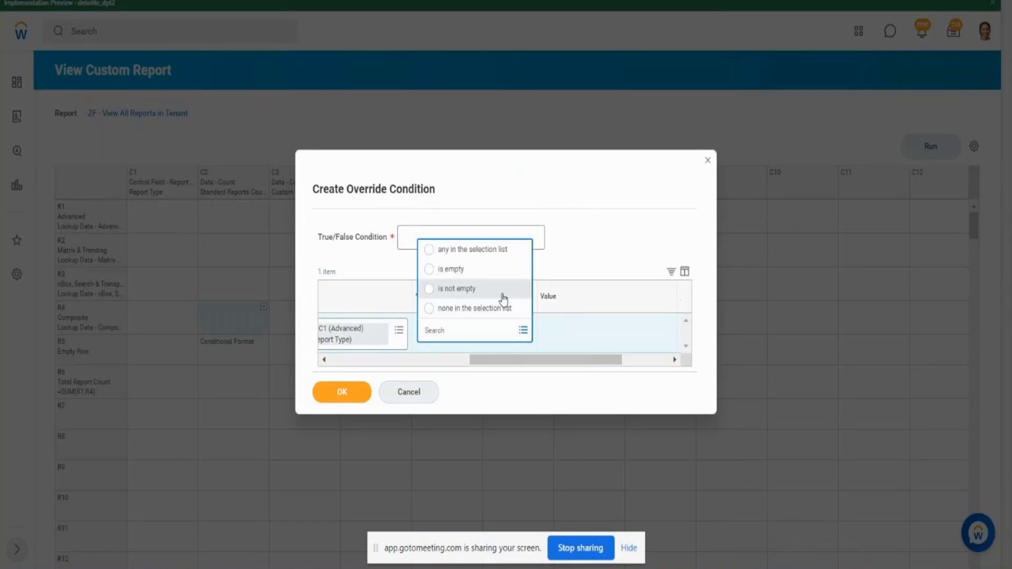
pyautogui.click(498, 254)
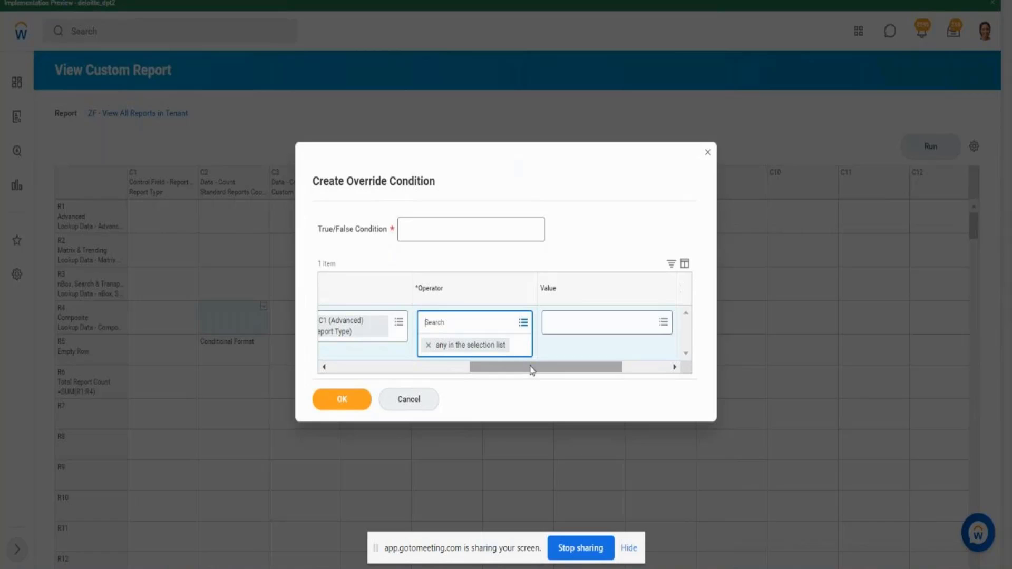
pyautogui.click(568, 322)
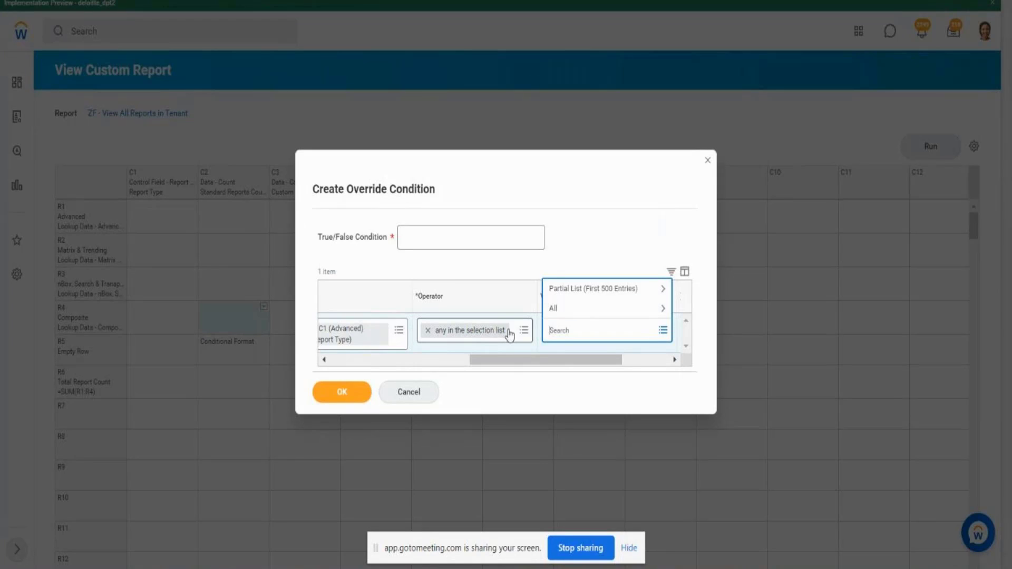
pyautogui.click(525, 332)
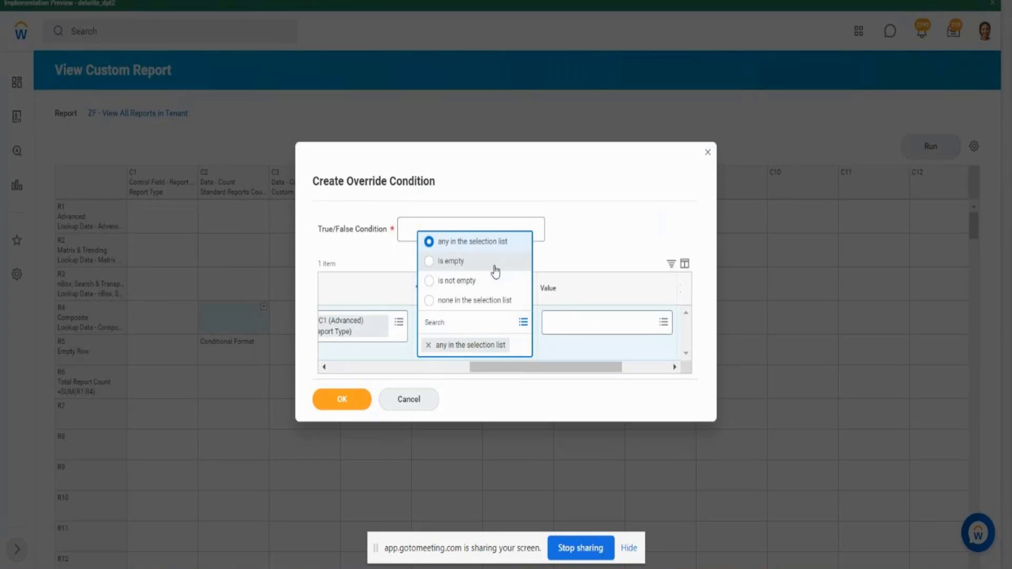
pyautogui.click(372, 368)
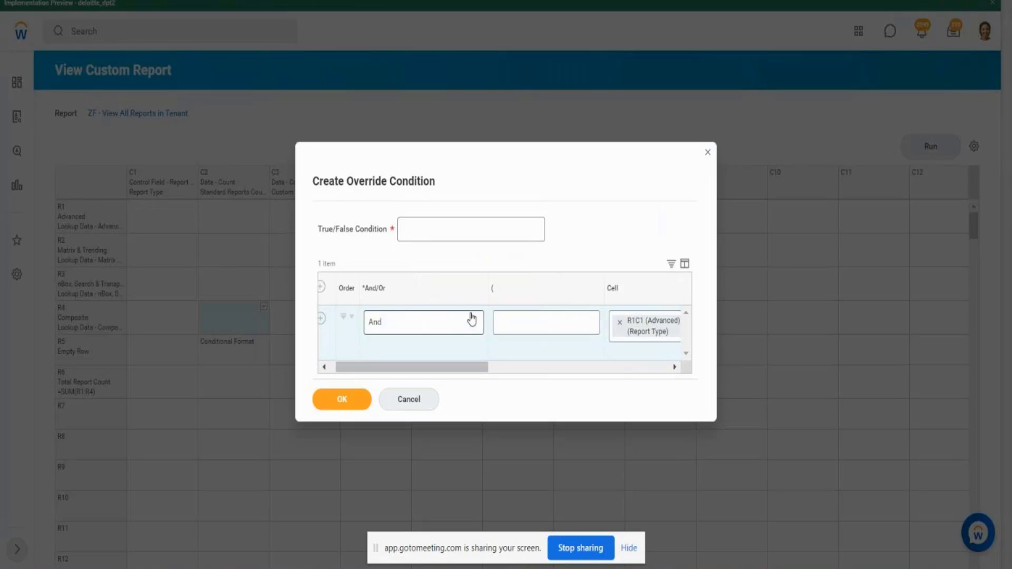
# - Replace the condition's cell with R4C2 (Composite) (Standard Reports Count), found by row
pyautogui.click(620, 322)
pyautogui.click(623, 328)
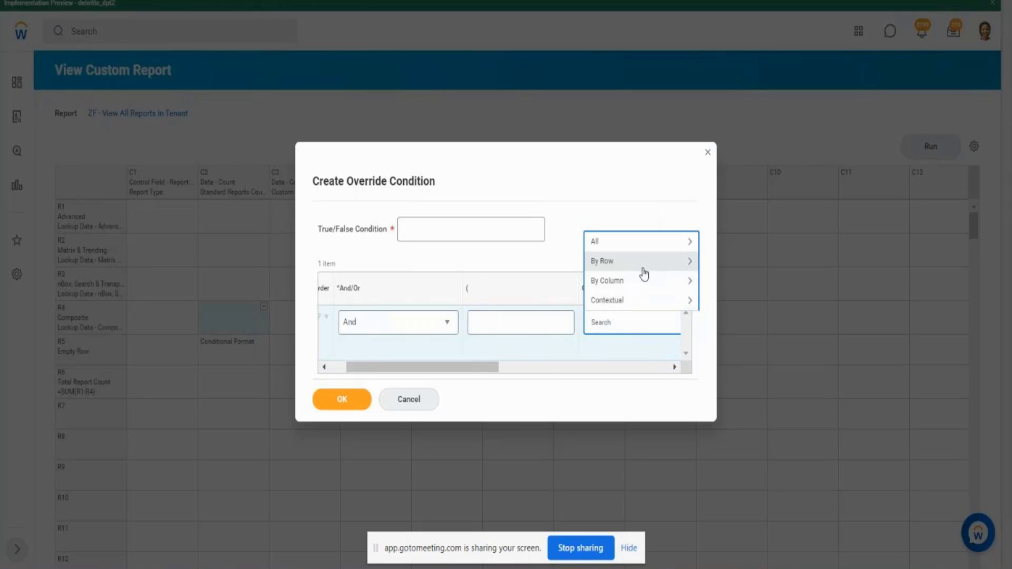
pyautogui.click(643, 270)
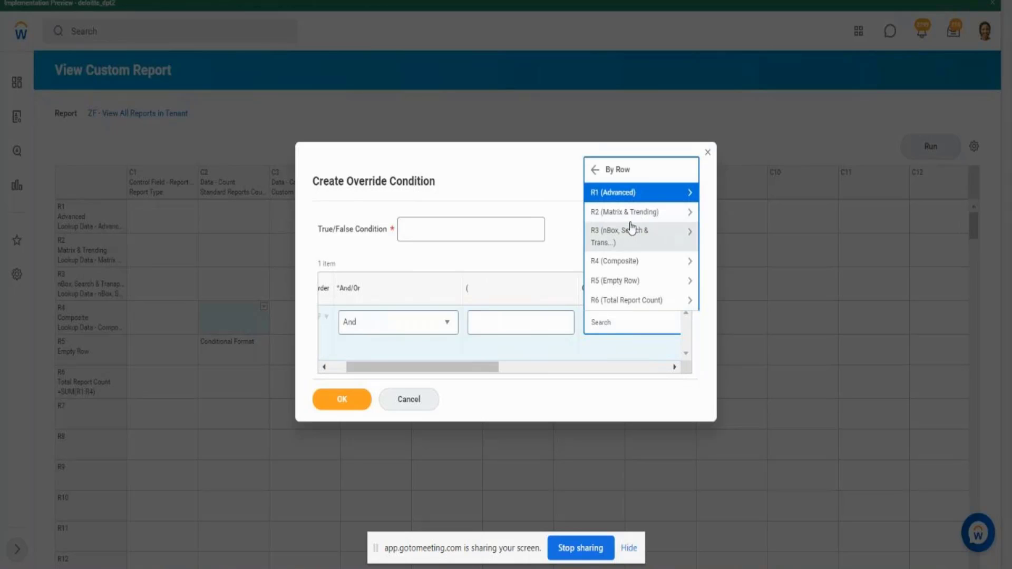
pyautogui.click(625, 261)
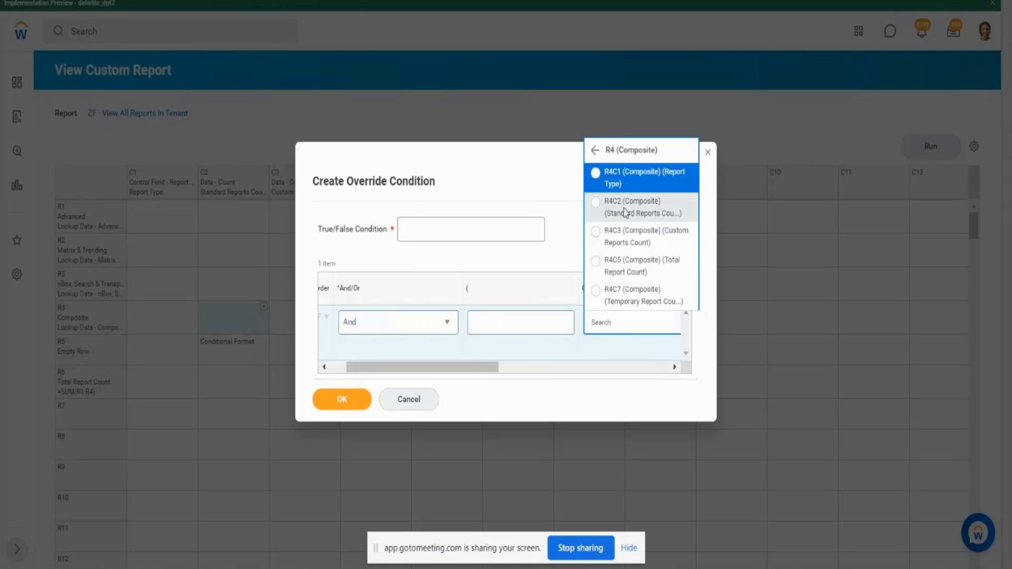
pyautogui.click(626, 213)
# - Set the override condition's operator to "greater than", leaving its value blank
pyautogui.moveTo(481, 379); pyautogui.dragTo(574, 386)
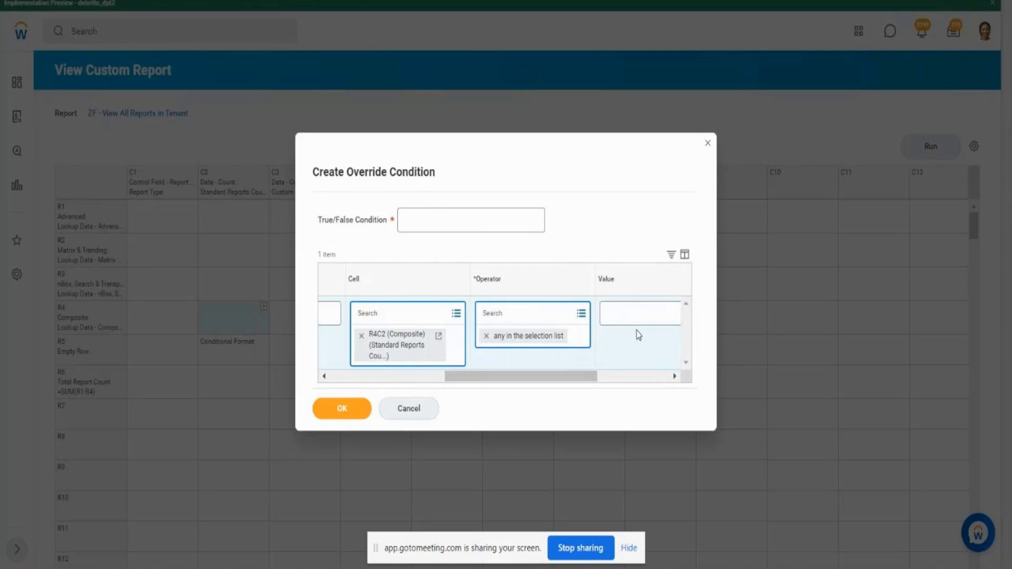
pyautogui.click(581, 321)
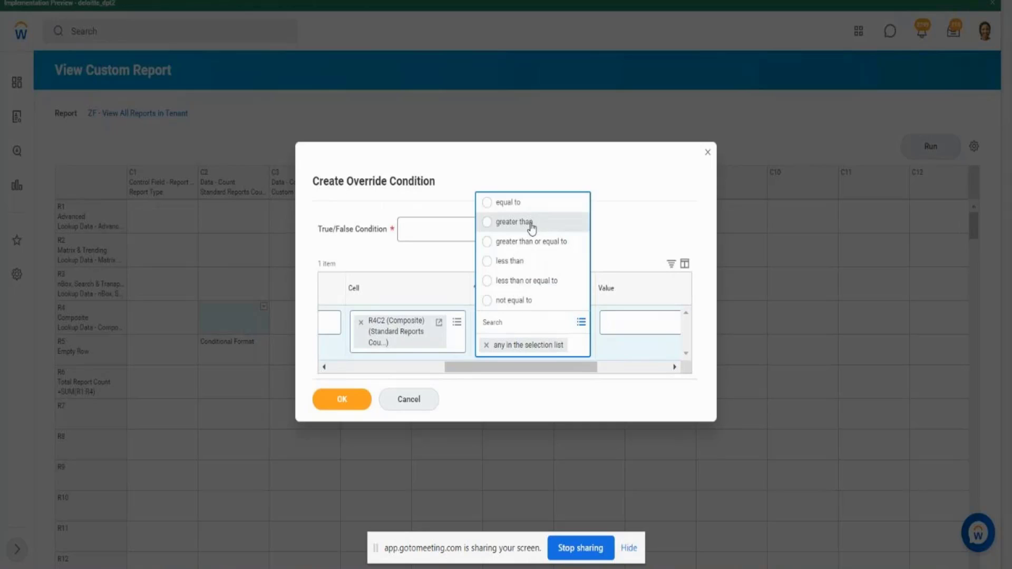
pyautogui.click(531, 222)
pyautogui.click(671, 328)
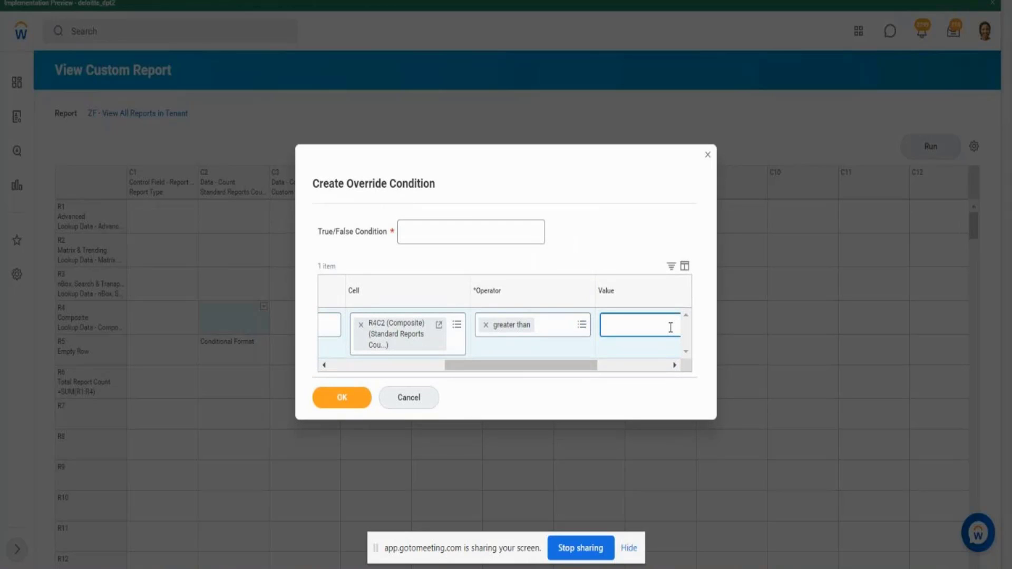
# - Name the override condition "Comp Report Count > 0", copy that name and save the condition
pyautogui.click(526, 236)
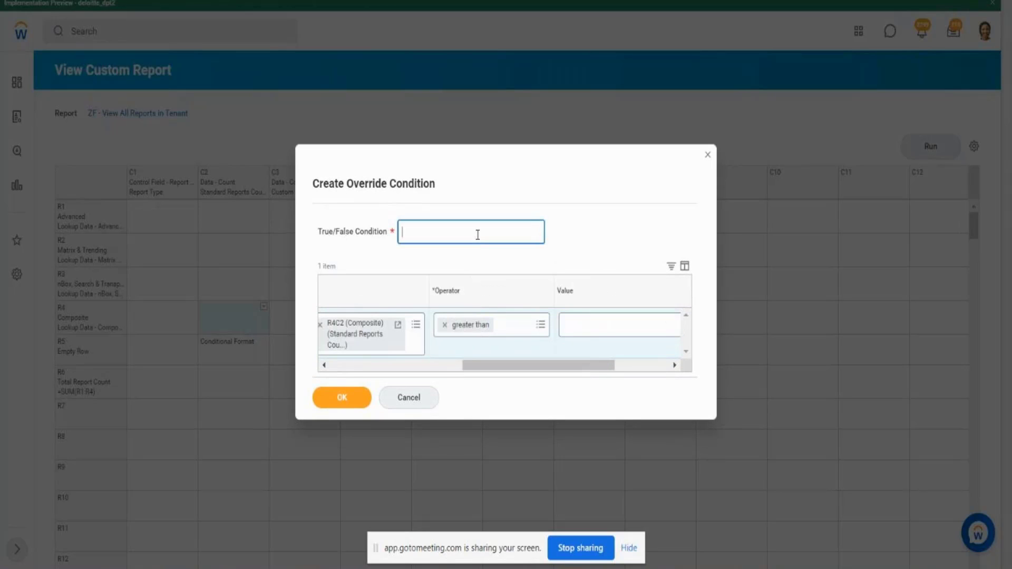
pyautogui.write('Comp Report Count > 0')
pyautogui.moveTo(489, 234); pyautogui.dragTo(378, 231)
pyautogui.hotkey('ctrl', 'c')
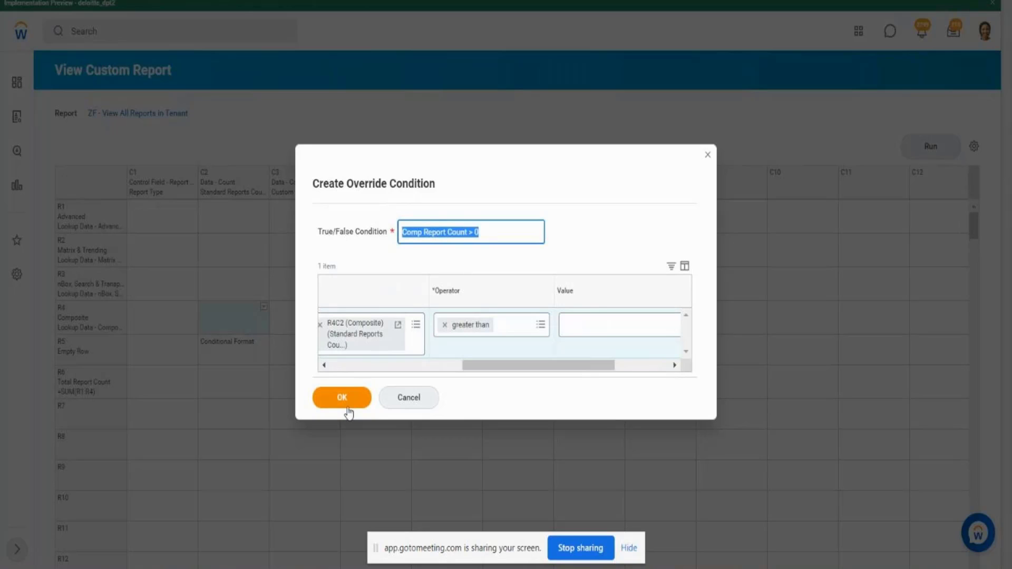
pyautogui.click(347, 407)
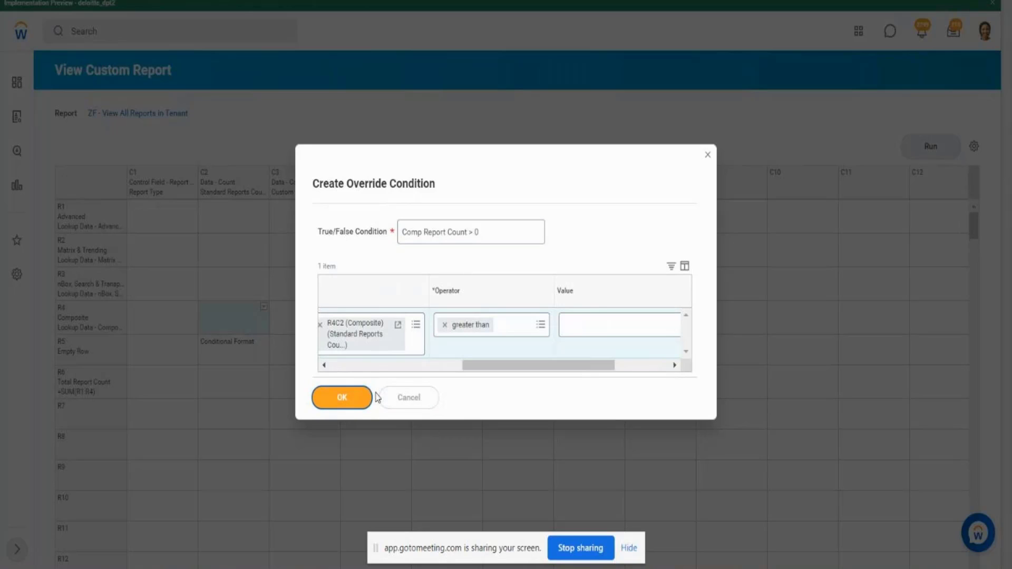
# - Set the style for when the condition is true to the Workday style Grey Bold Underline
pyautogui.click(409, 356)
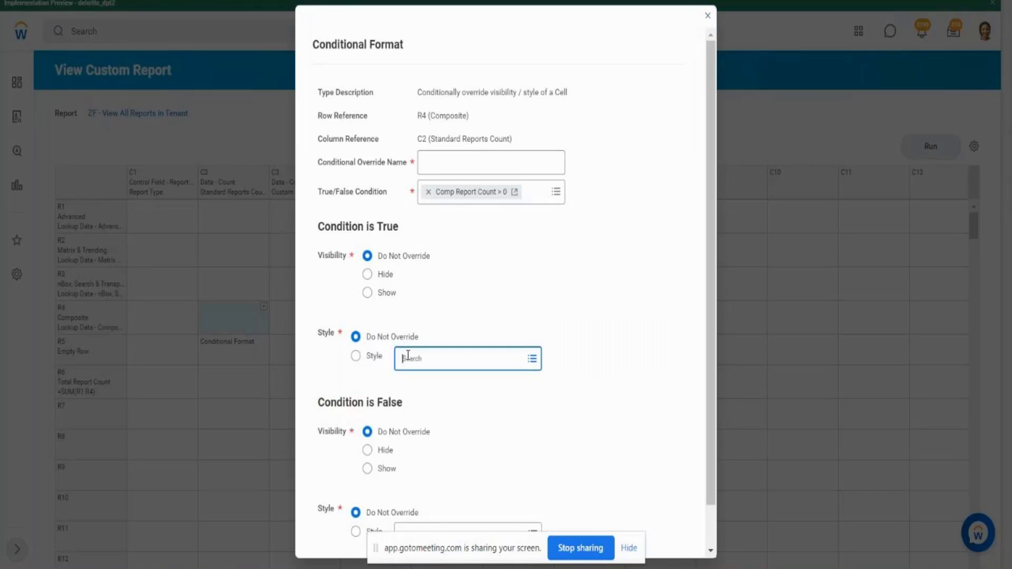
pyautogui.click(437, 297)
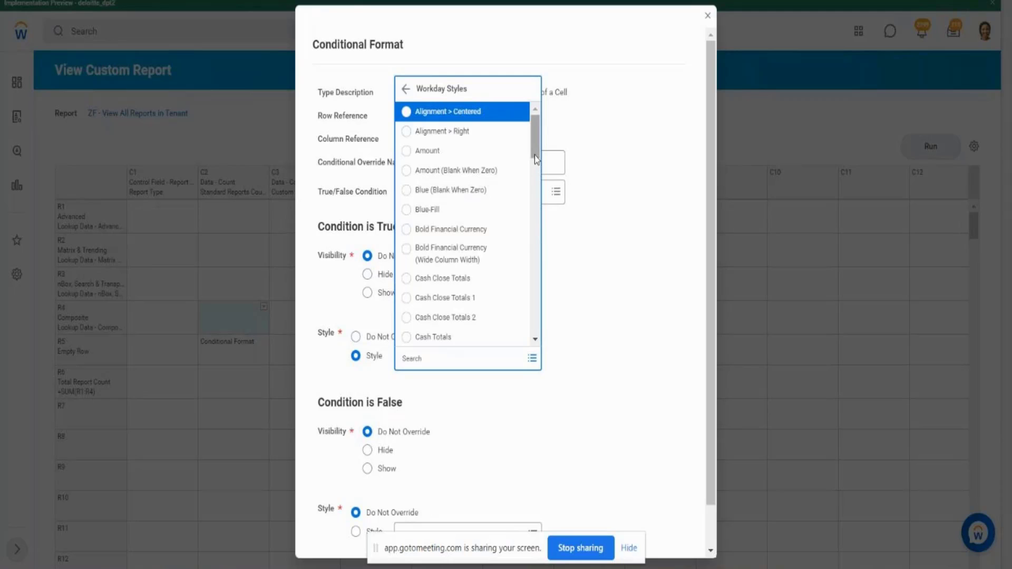
pyautogui.moveTo(535, 155); pyautogui.dragTo(551, 381)
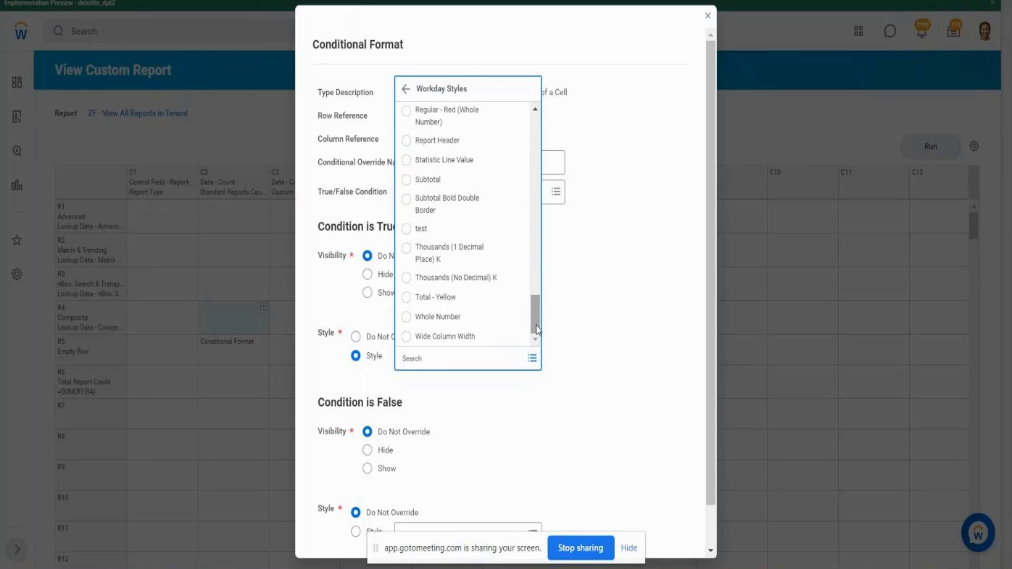
pyautogui.moveTo(534, 332); pyautogui.dragTo(505, 238)
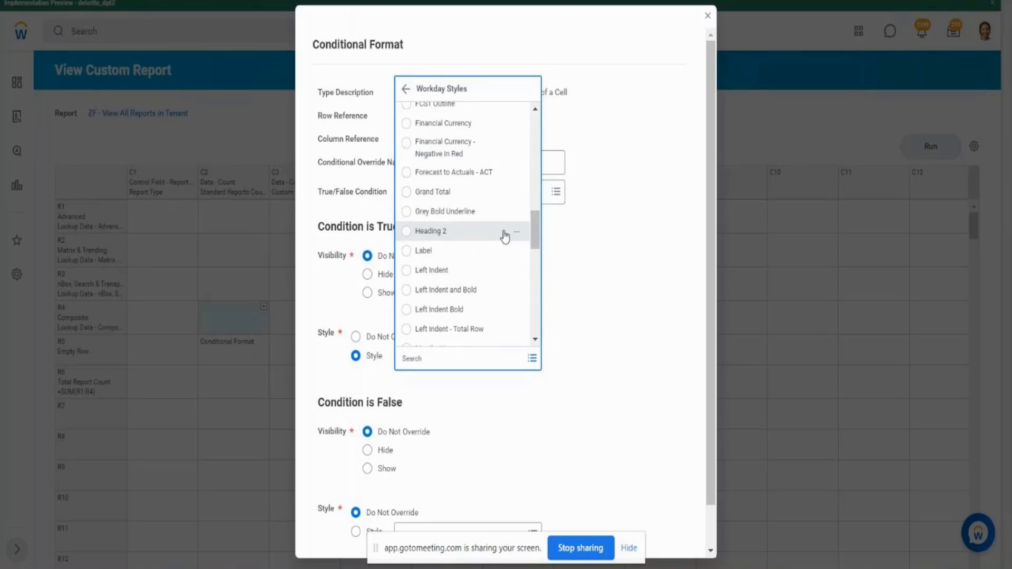
pyautogui.click(471, 217)
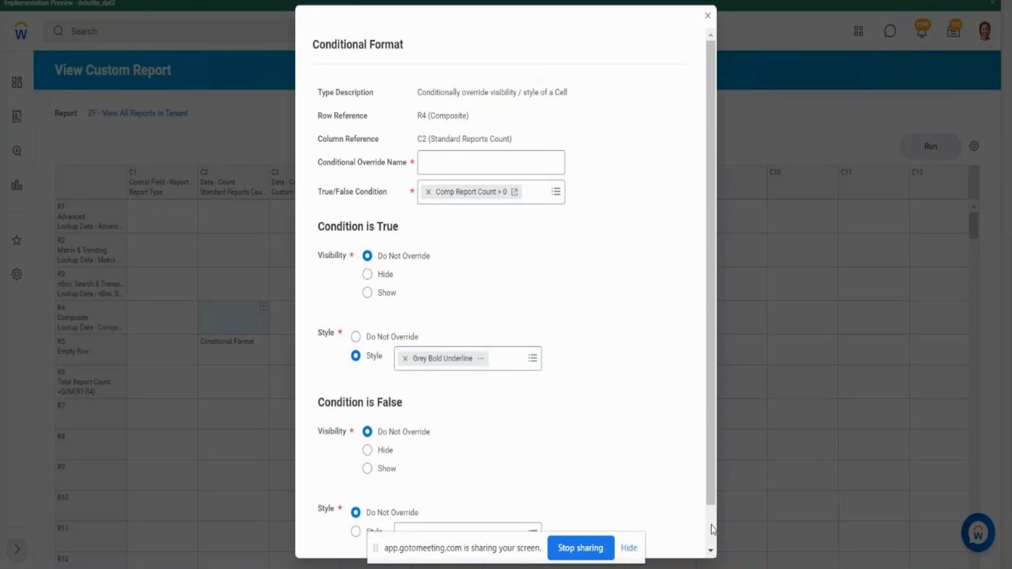
# - Set the style for when the condition is false to the Workday style Left Indent Bold
pyautogui.scroll(-2, 711, 525)
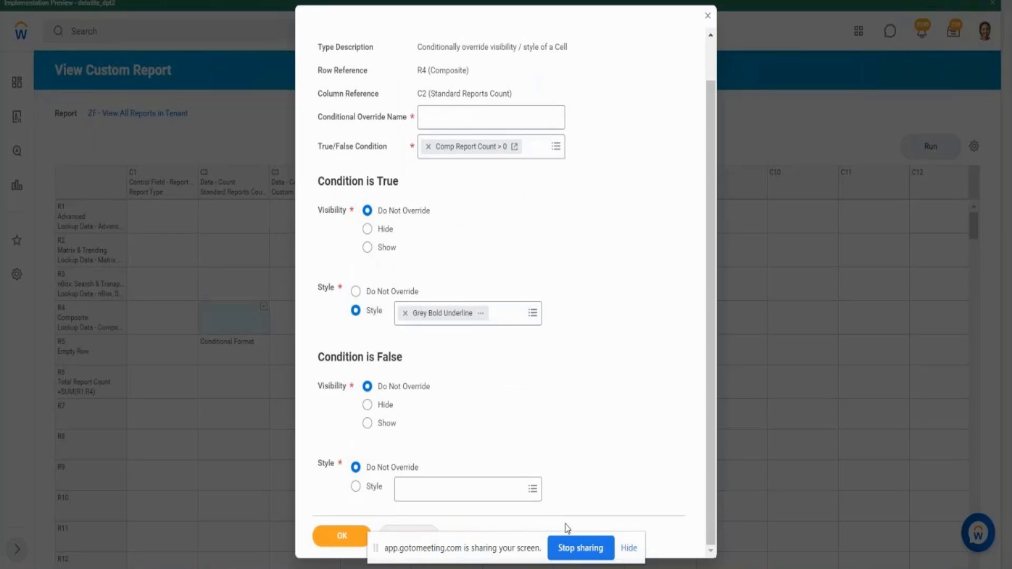
pyautogui.click(536, 500)
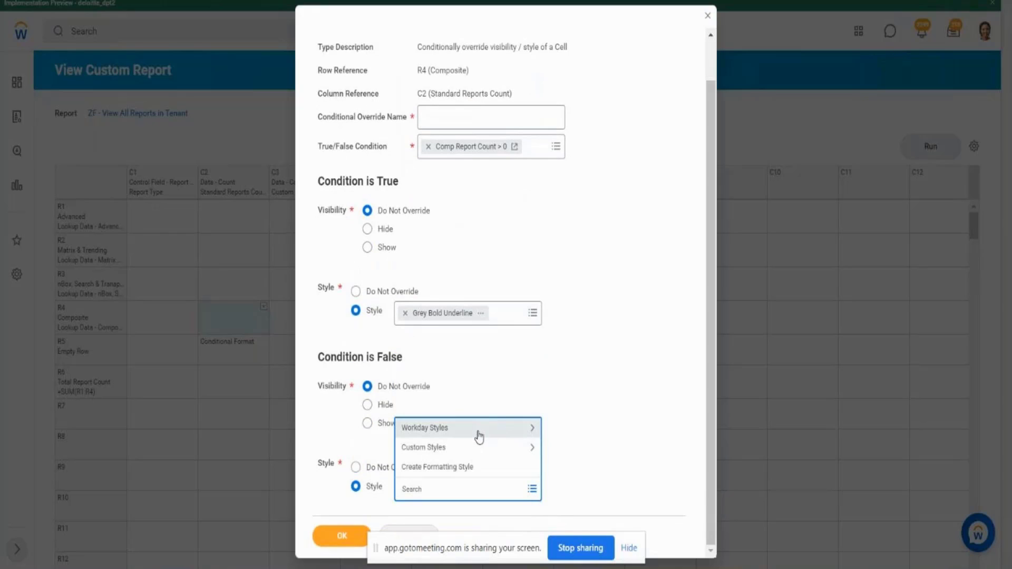
pyautogui.click(479, 435)
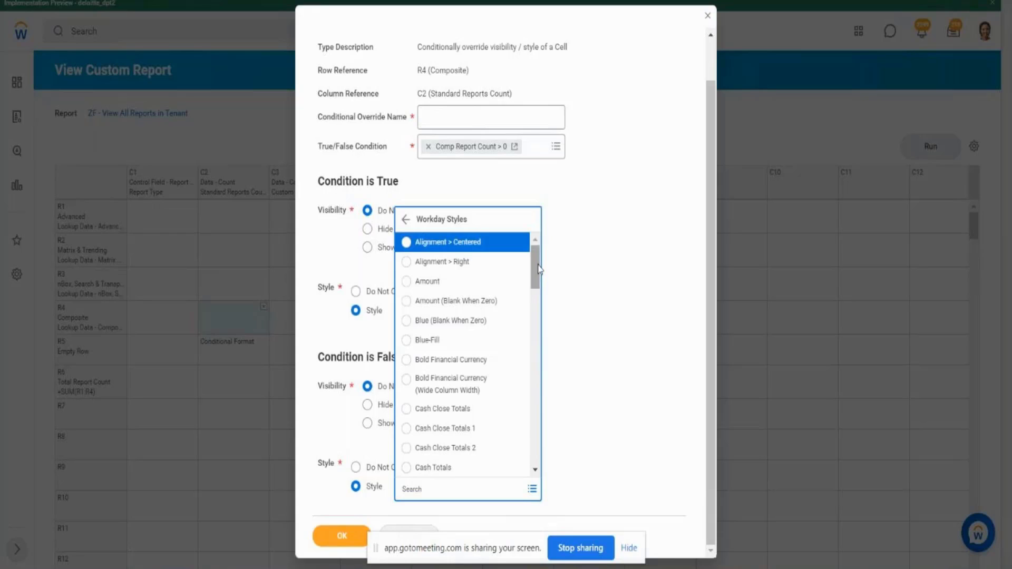
pyautogui.moveTo(539, 269); pyautogui.dragTo(545, 425)
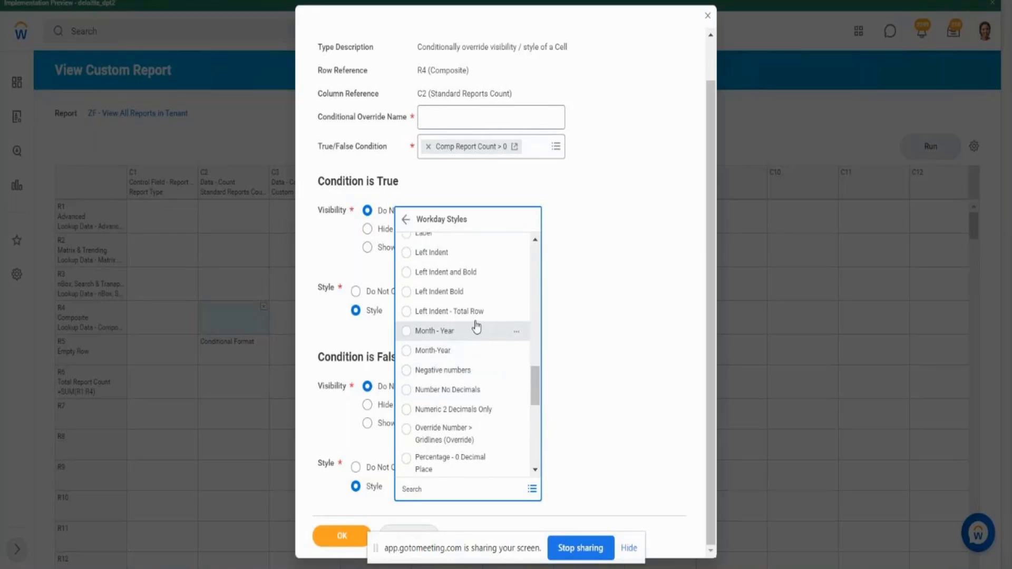
pyautogui.click(457, 295)
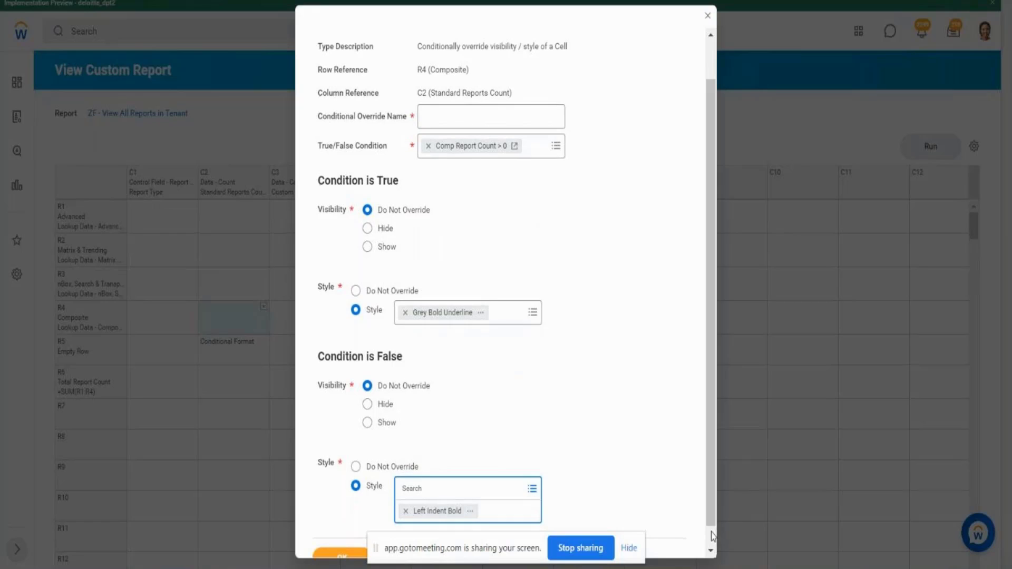
# - Name the conditional override "Comp Report Count > 0" and save R4C2's conditional format
pyautogui.scroll(-1, 711, 533)
pyautogui.click(344, 535)
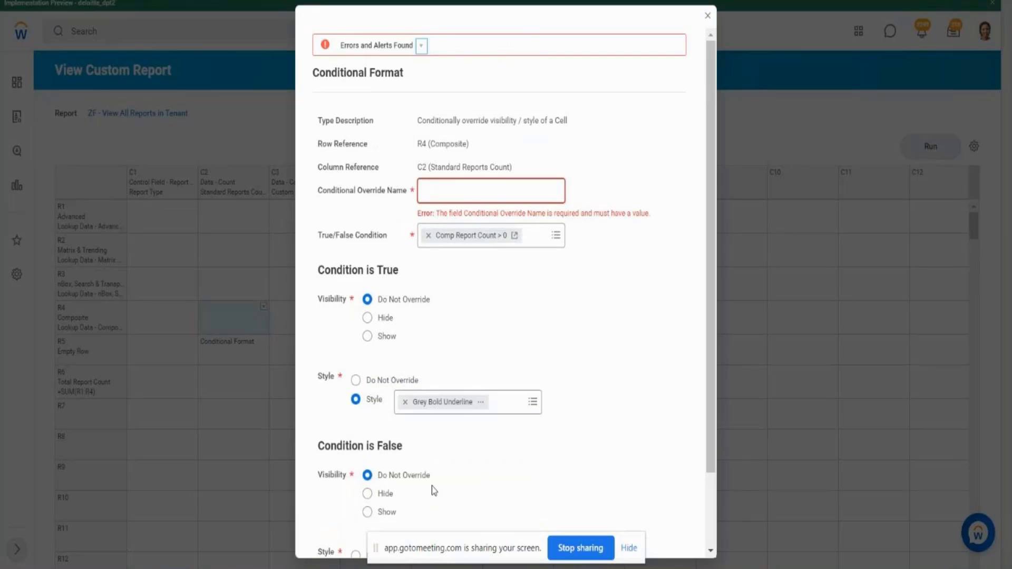
pyautogui.click(494, 196)
pyautogui.hotkey('ctrl', 'v')
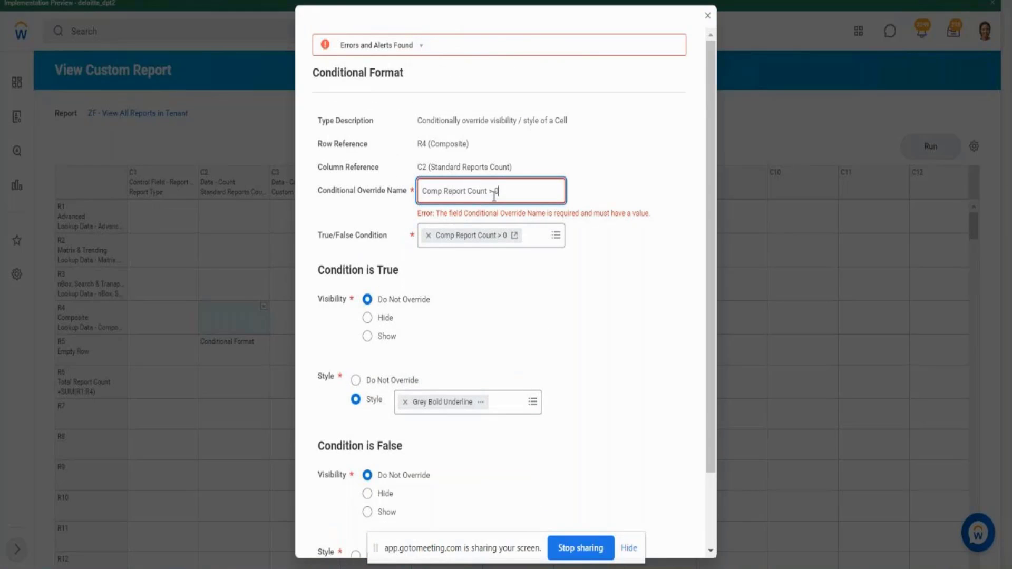
pyautogui.moveTo(710, 394); pyautogui.dragTo(737, 480)
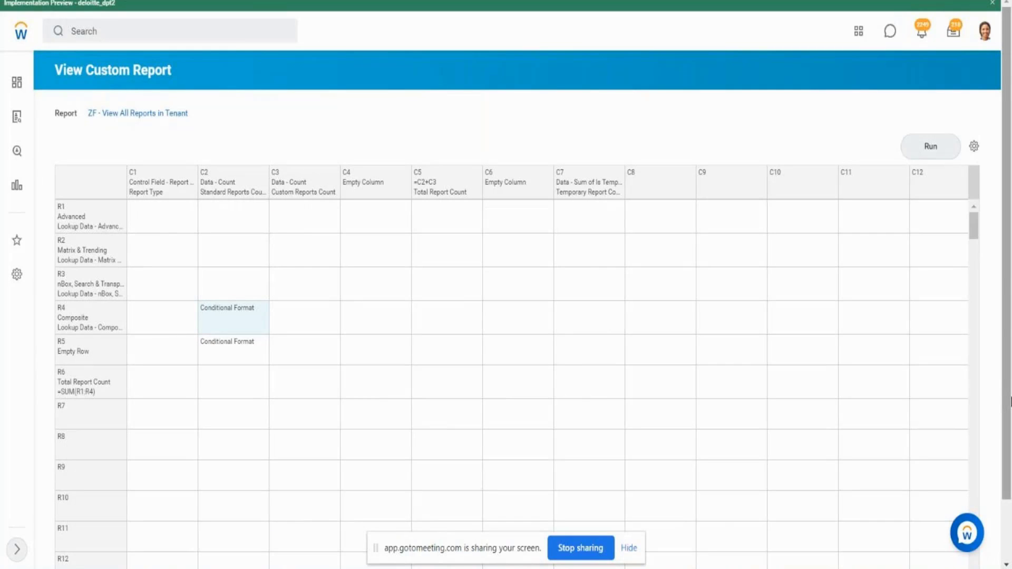
# - Run the report to check the styling of the Composite row's Standard Reports Count, and return to the report layout
pyautogui.click(934, 154)
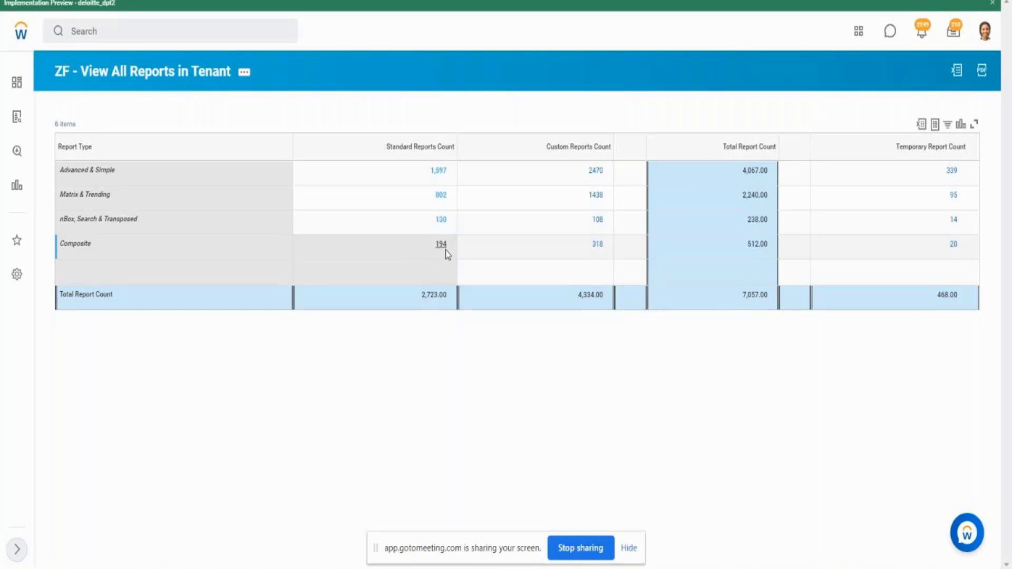
pyautogui.hotkey('alt', 'Left')
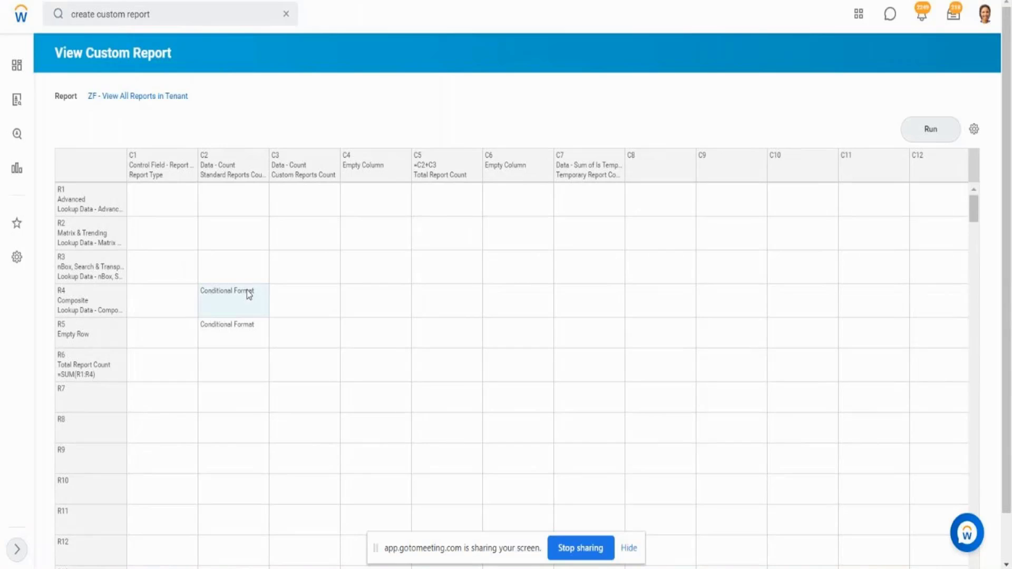
# - Review R4C2's conditional format, including the cell, operator and value of its override condition and its true and false styles
pyautogui.click(263, 291)
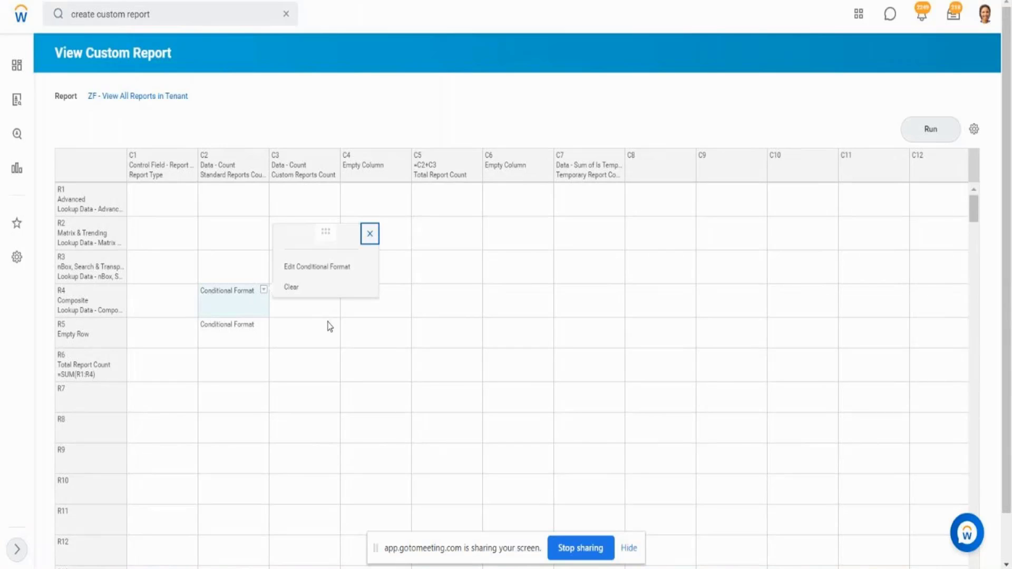
pyautogui.click(336, 270)
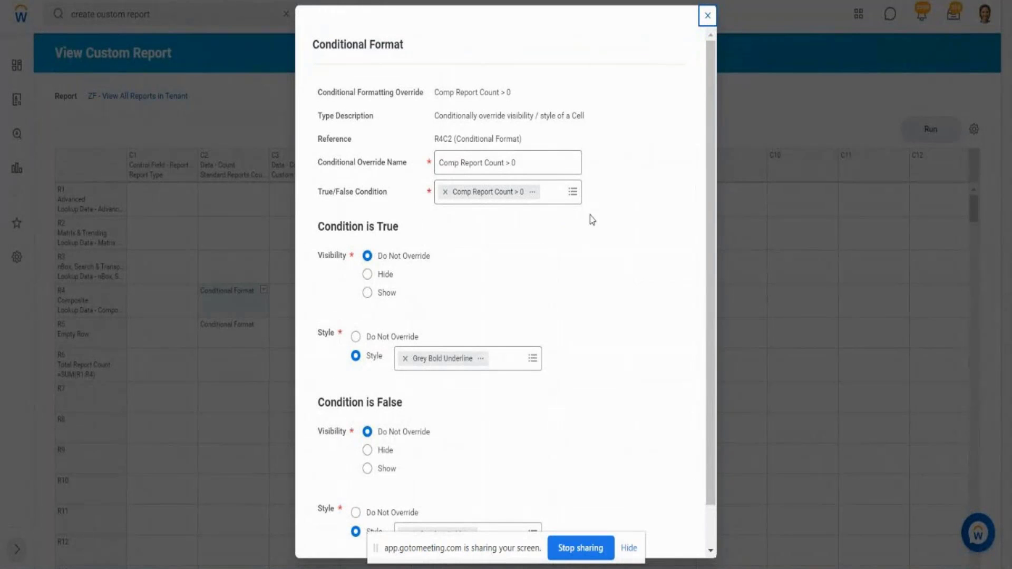
pyautogui.click(532, 191)
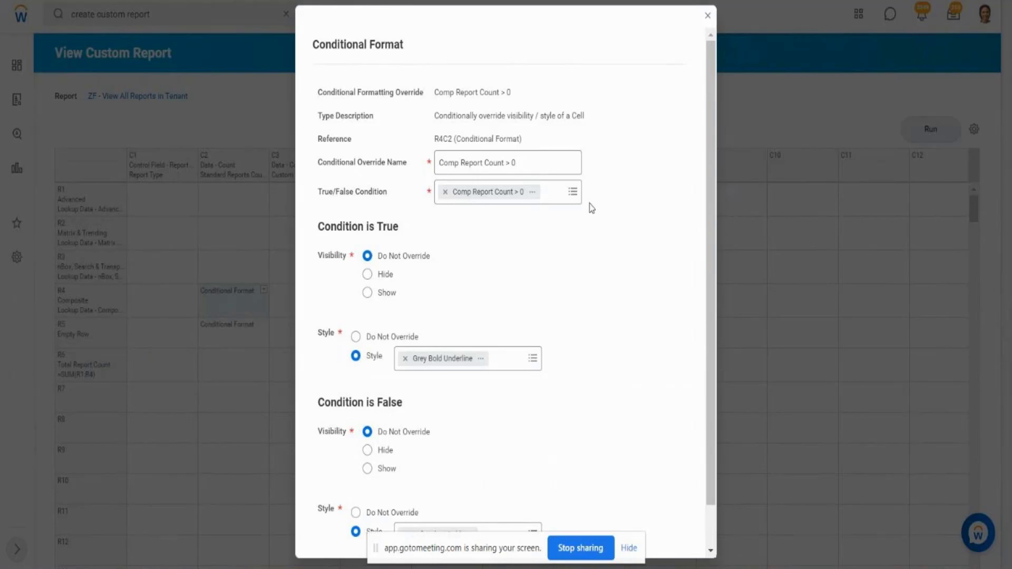
pyautogui.click(533, 193)
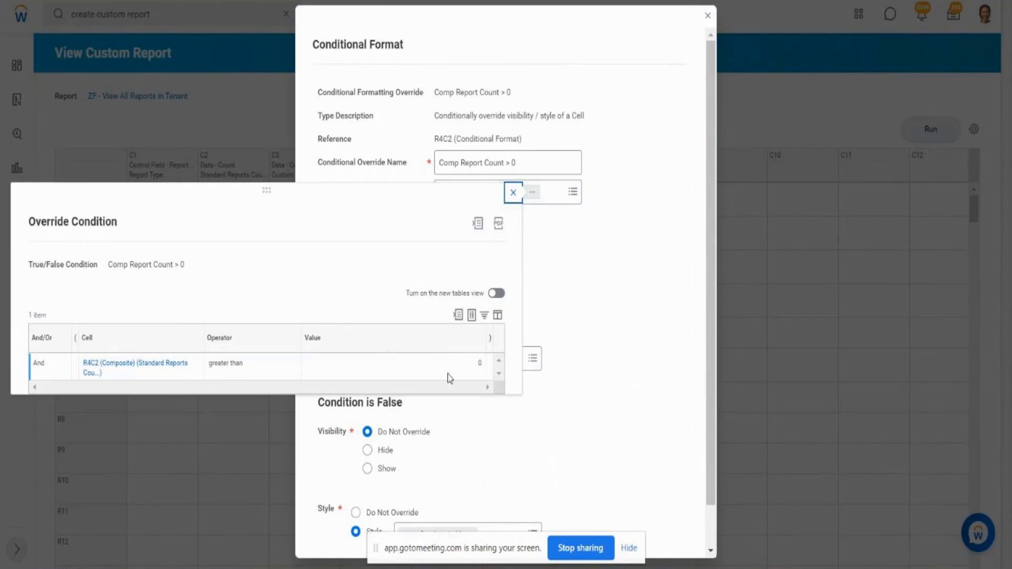
pyautogui.tripleClick(255, 368)
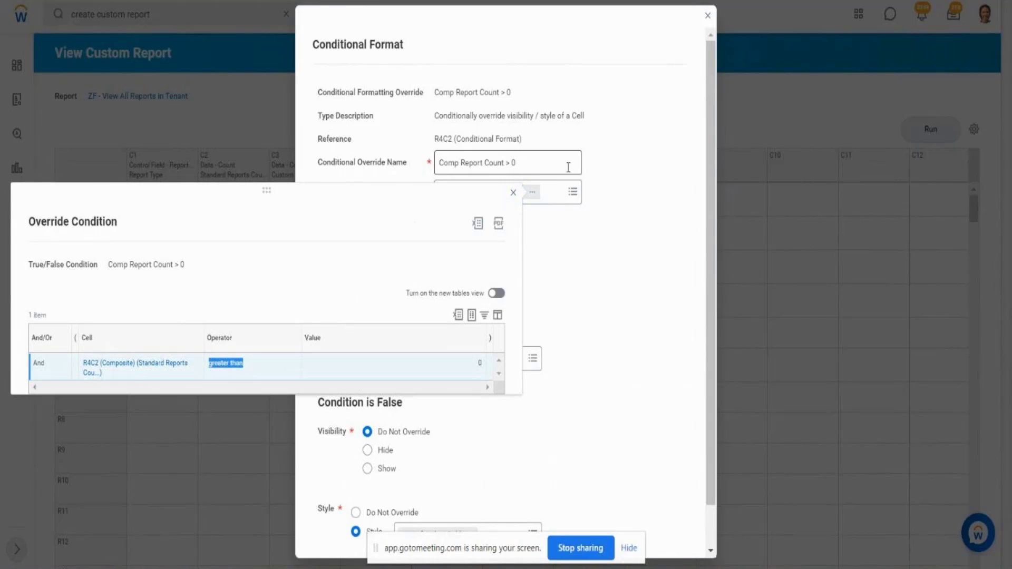
pyautogui.click(514, 194)
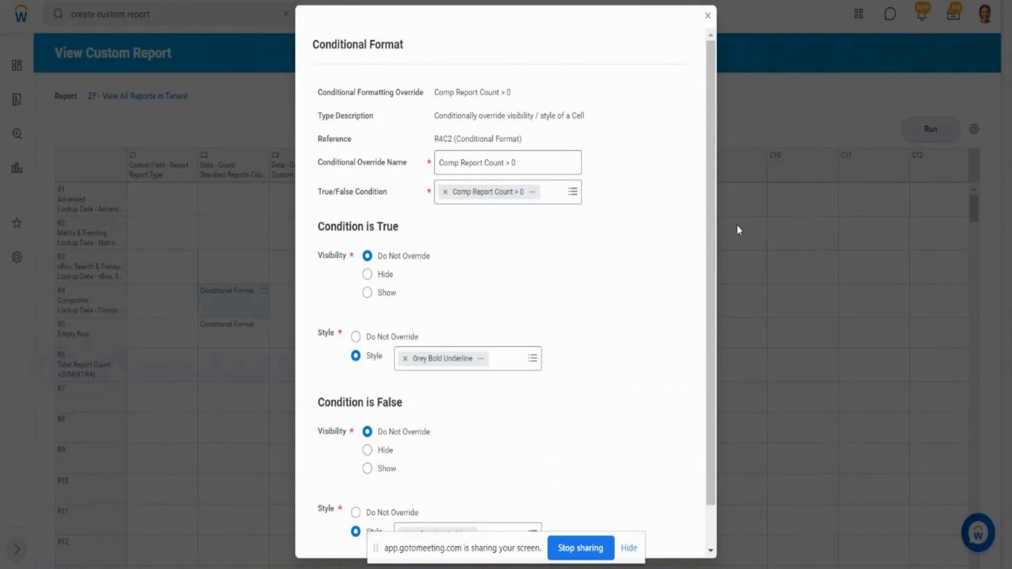
pyautogui.moveTo(711, 244); pyautogui.dragTo(716, 282)
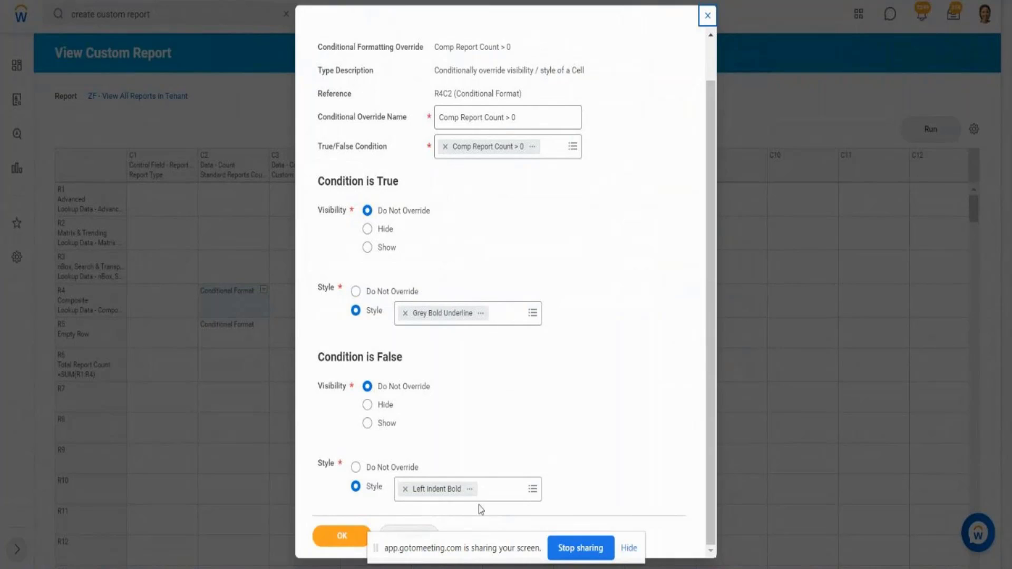
pyautogui.click(327, 537)
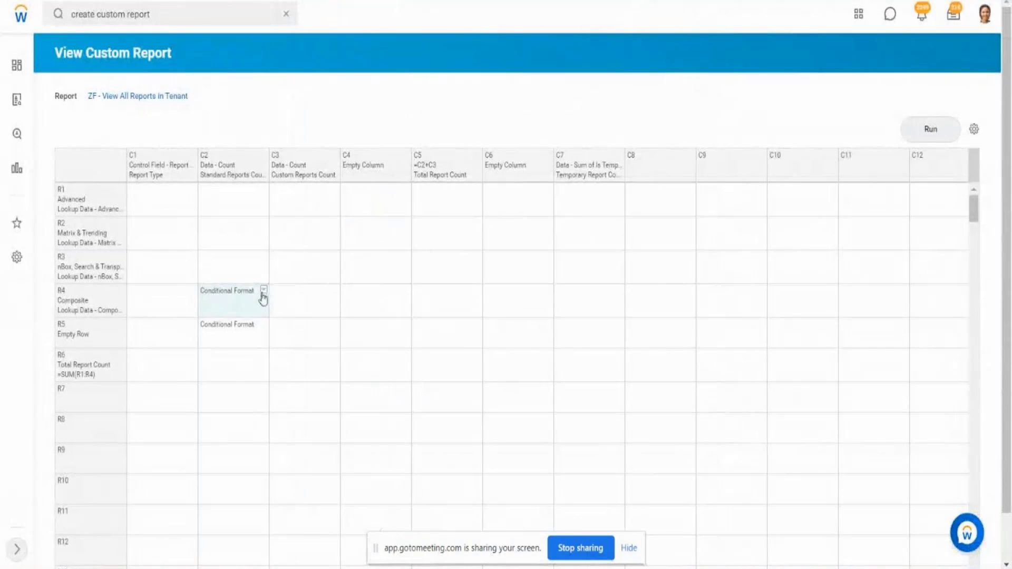
# - Clear the conditional format from cell R4C2 together with all override conditions and formatting overrides that reference it
pyautogui.click(263, 291)
pyautogui.press('Delete')
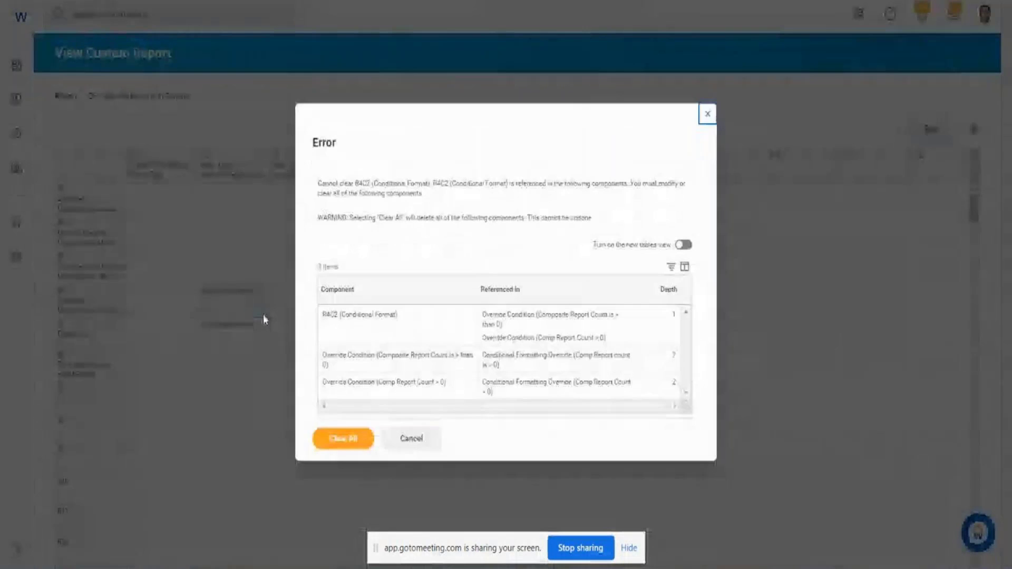
pyautogui.click(343, 443)
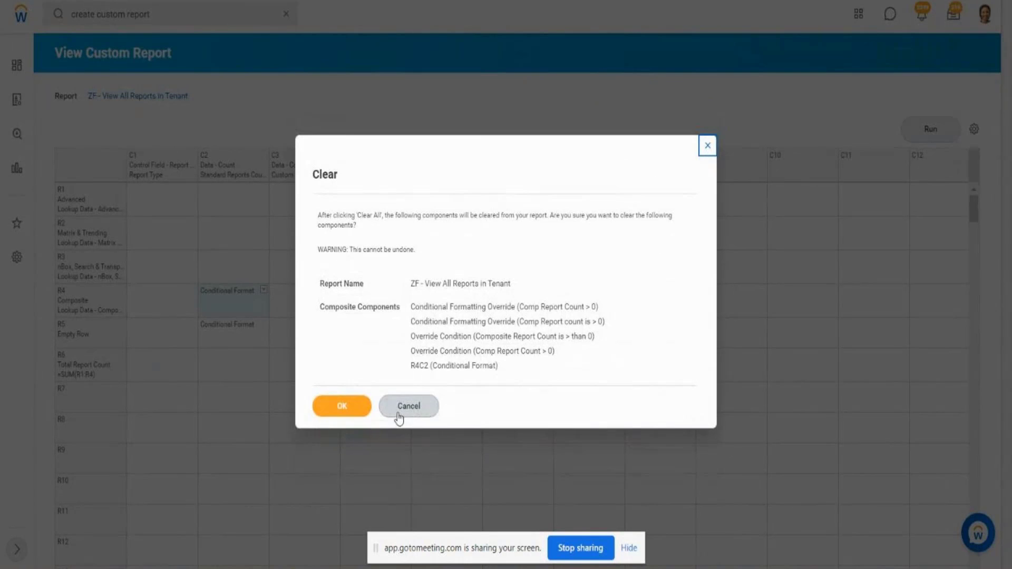
pyautogui.click(343, 410)
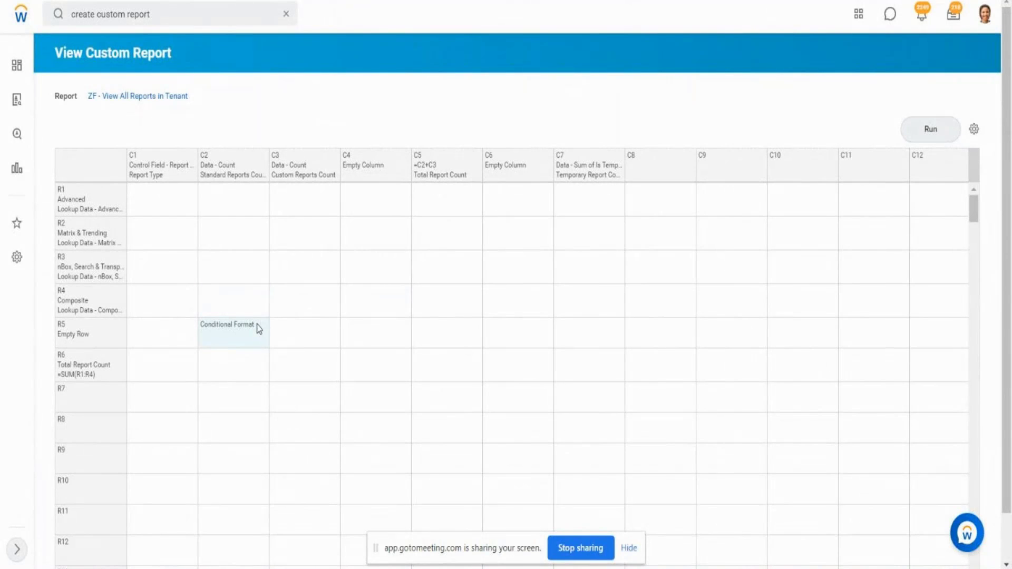
pyautogui.click(263, 327)
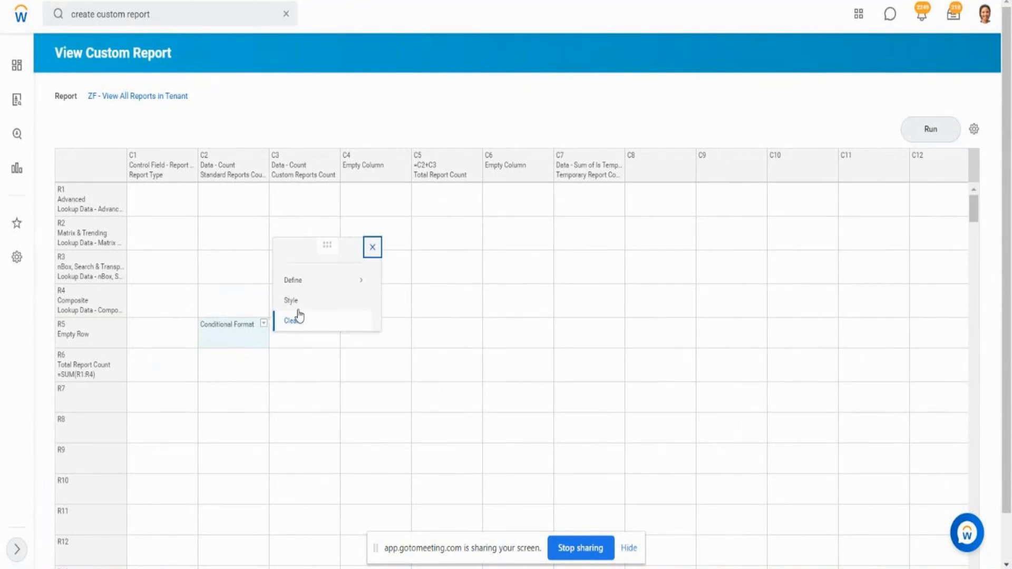
pyautogui.moveTo(310, 286)
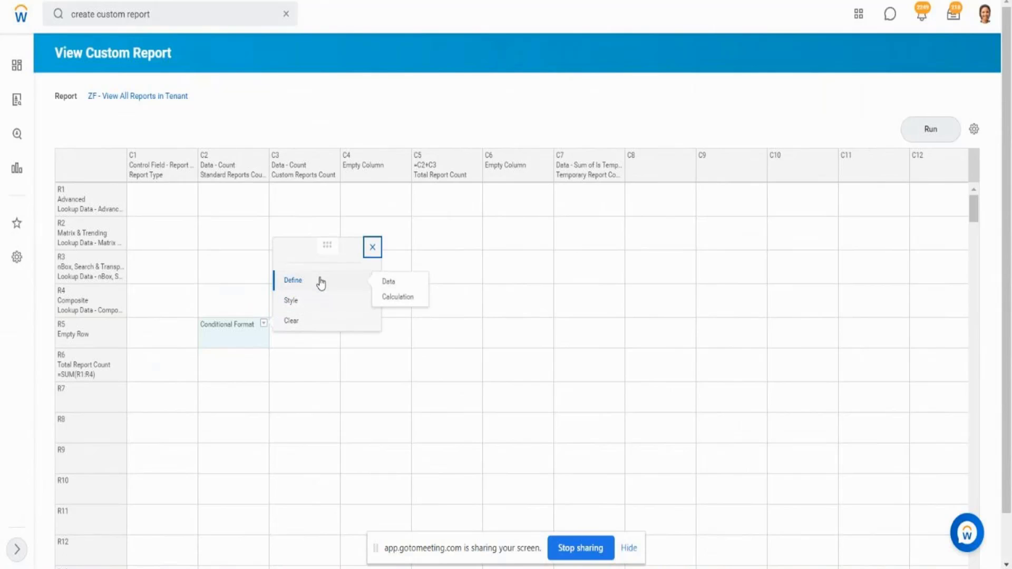
pyautogui.press('Escape')
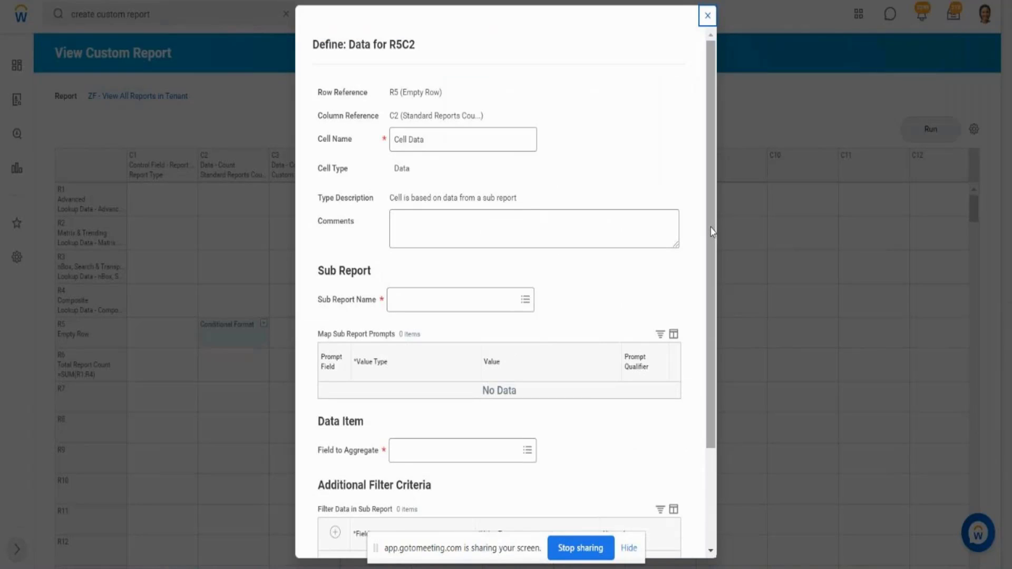
pyautogui.moveTo(714, 229); pyautogui.dragTo(719, 337)
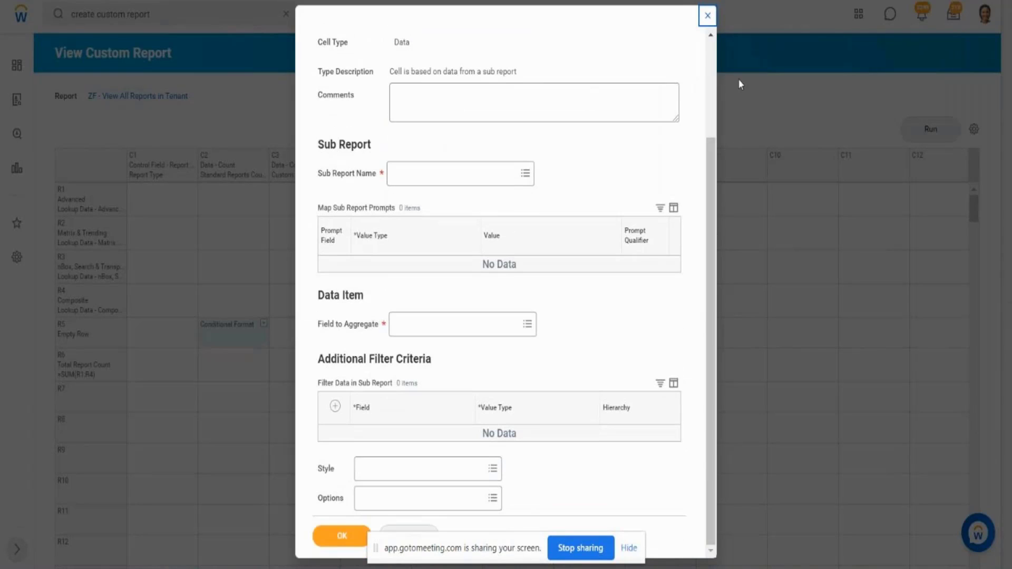
pyautogui.click(707, 23)
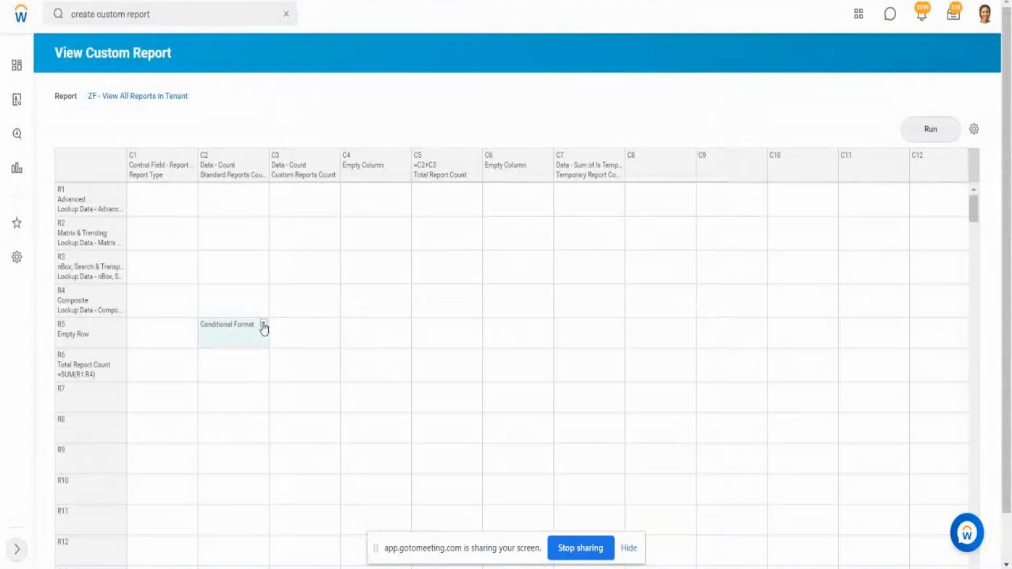
# - Clear the conditional format from cell R5C2 in the empty row under Standard Reports Count
pyautogui.click(263, 324)
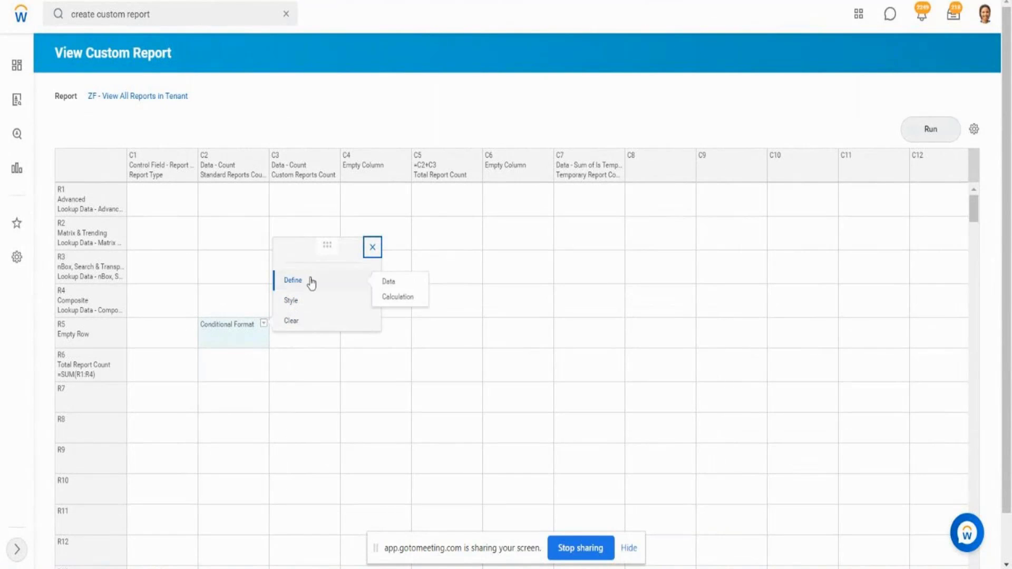
pyautogui.click(291, 322)
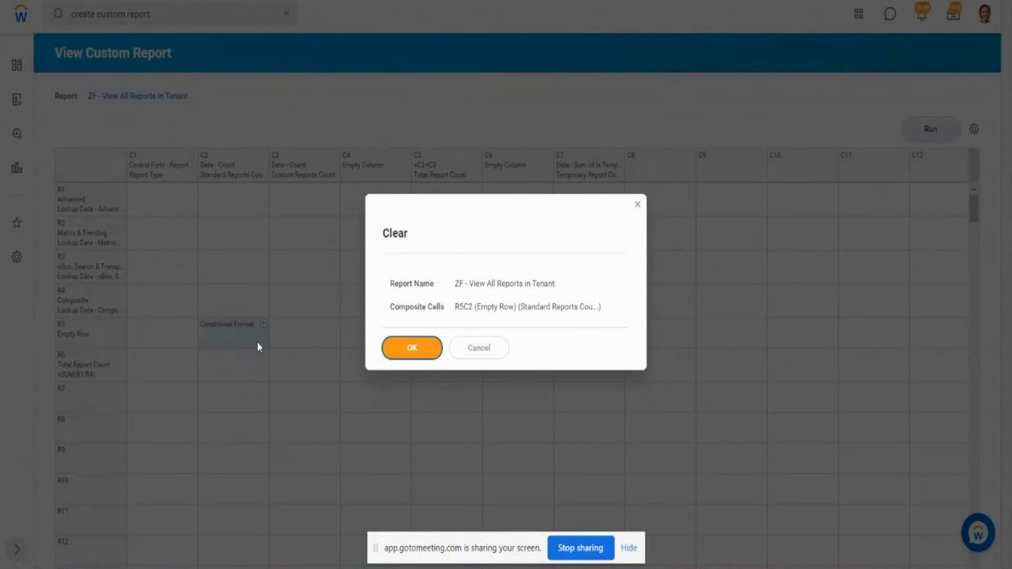
pyautogui.click(412, 347)
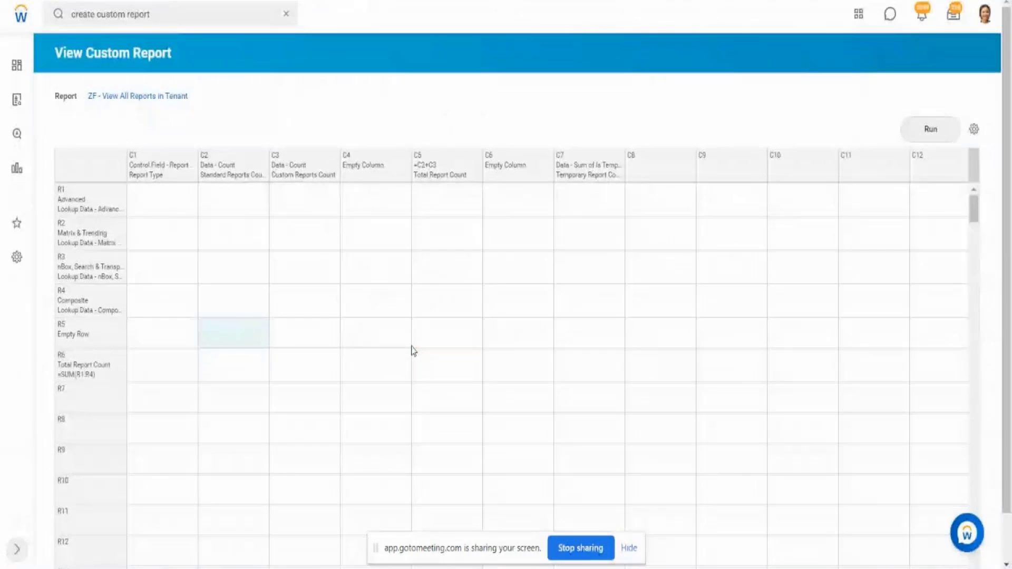
# - Check which override conditions are available for a new conditional format on cell R5C2, and close it without saving
pyautogui.rightClick(322, 311)
pyautogui.moveTo(318, 280)
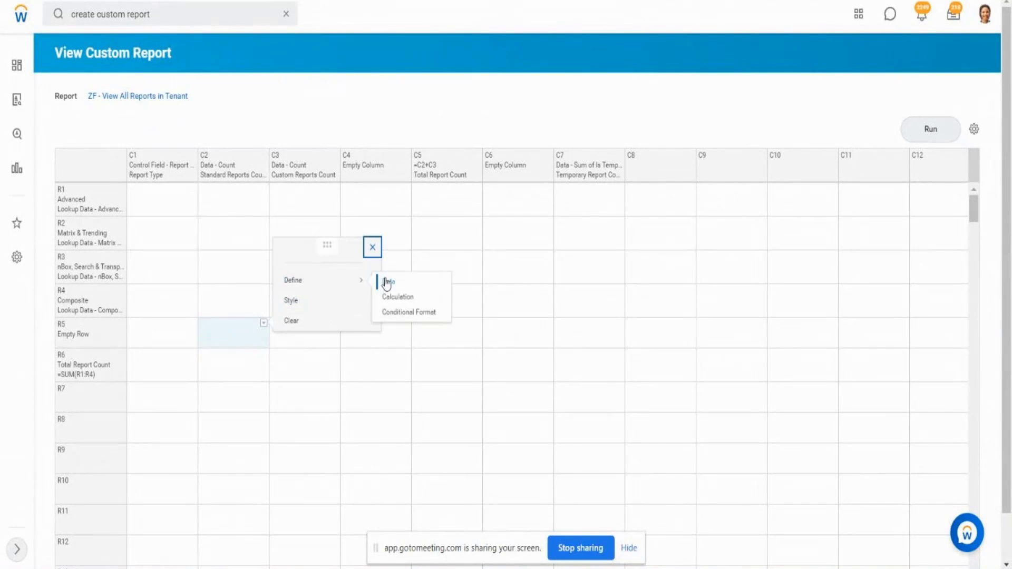
pyautogui.click(413, 315)
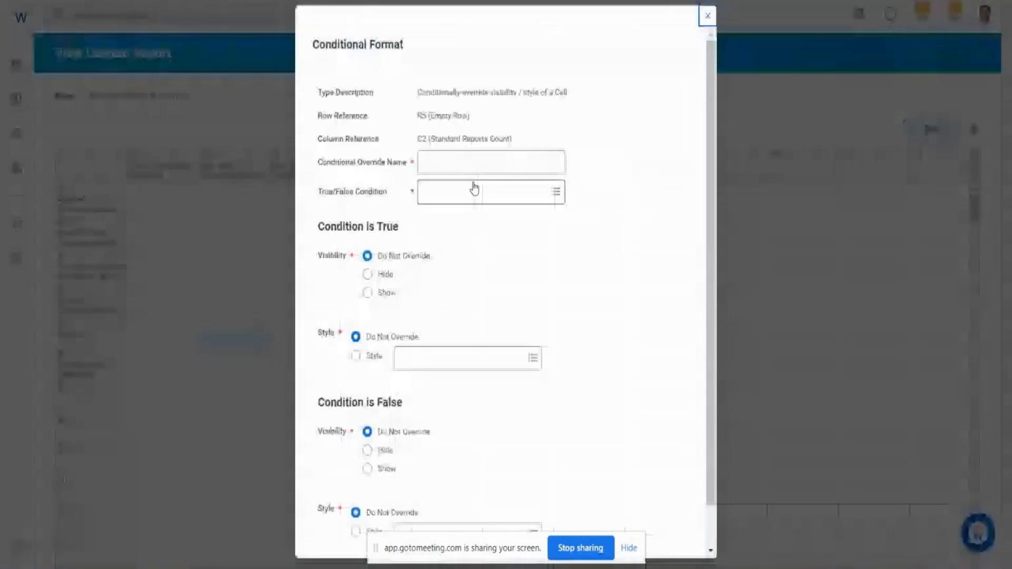
pyautogui.click(454, 192)
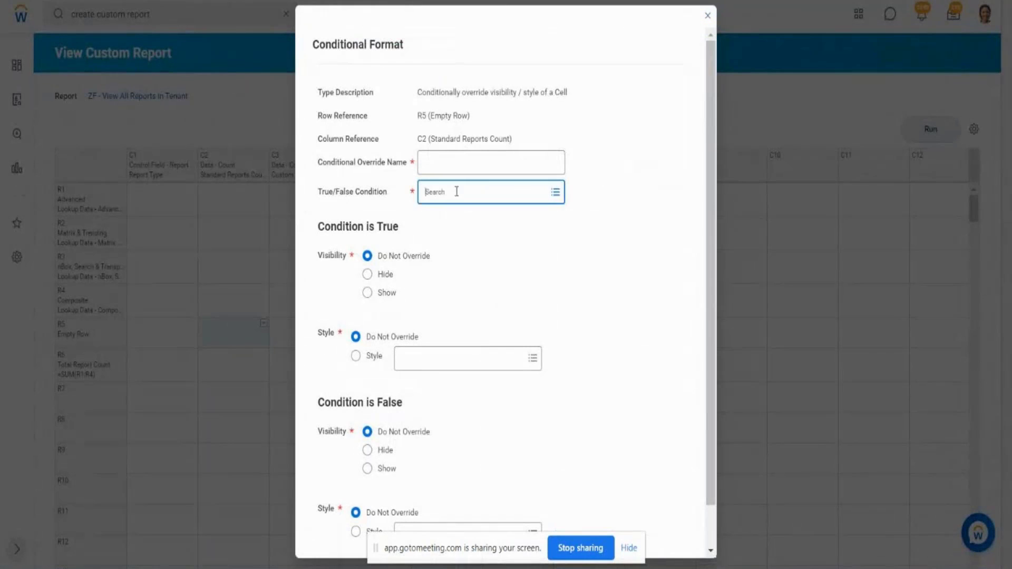
pyautogui.click(509, 221)
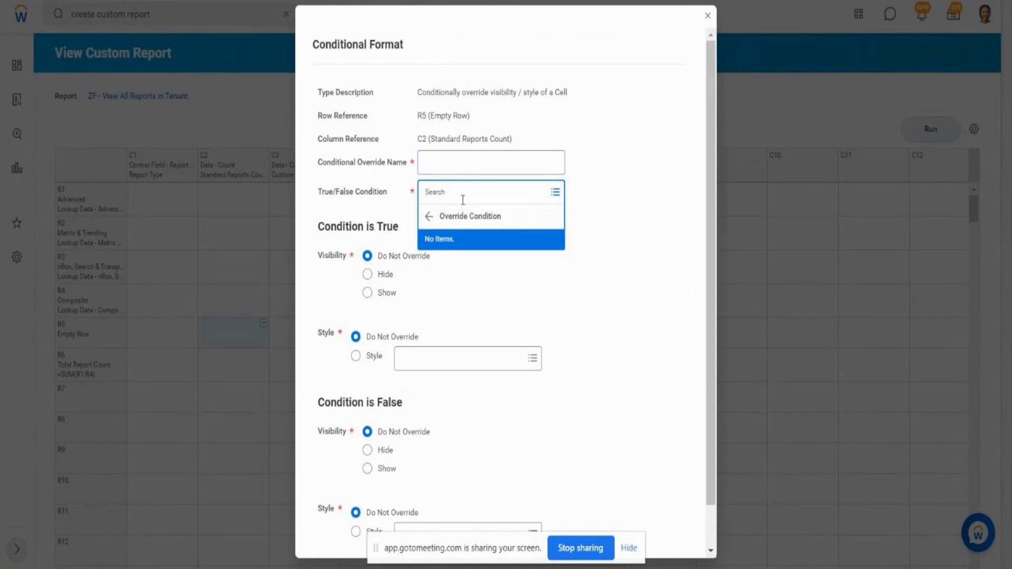
pyautogui.click(709, 16)
pyautogui.click(709, 17)
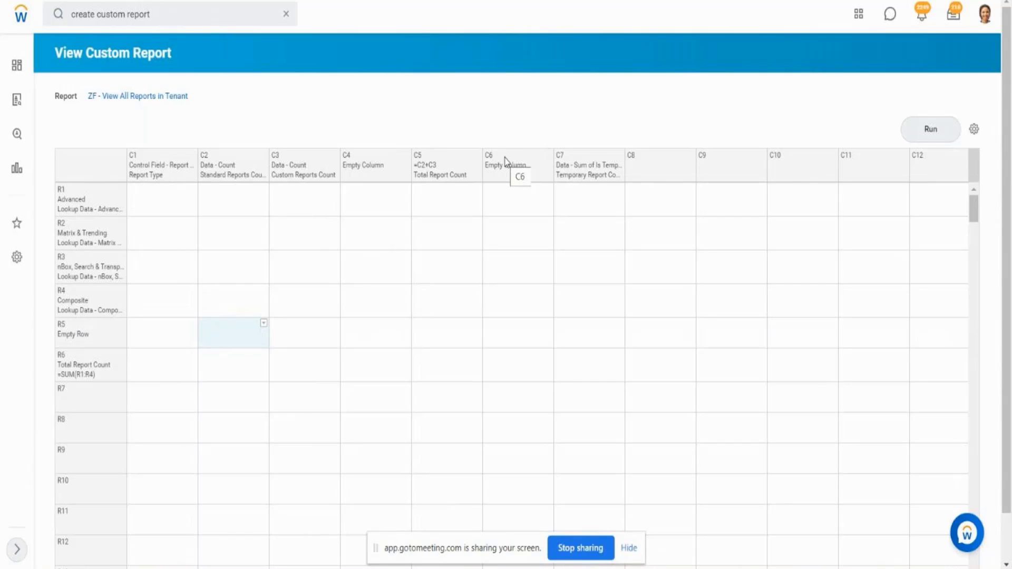
# - Run the report to check its output without the conditional formats
pyautogui.click(931, 130)
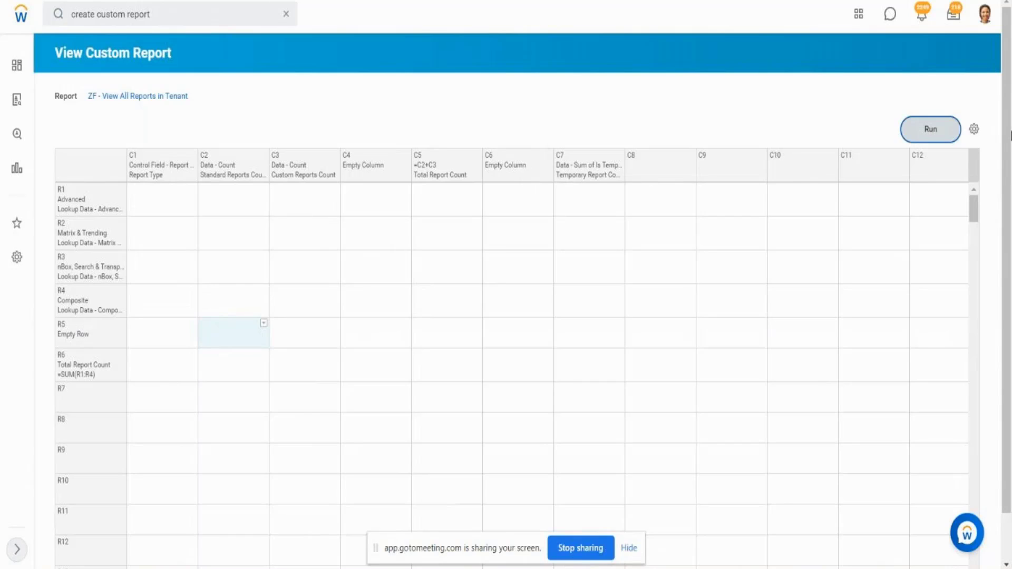